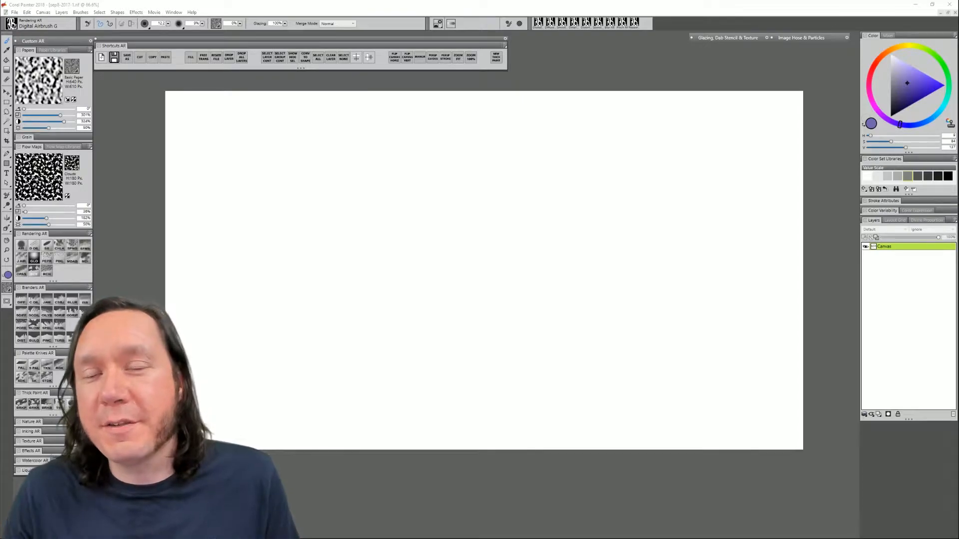
- Set the colour to bright yellow and make a large, roughly square rectangular selection in the middle of the canvas
drag(903, 46, 951, 92)
click(907, 47)
key(r)
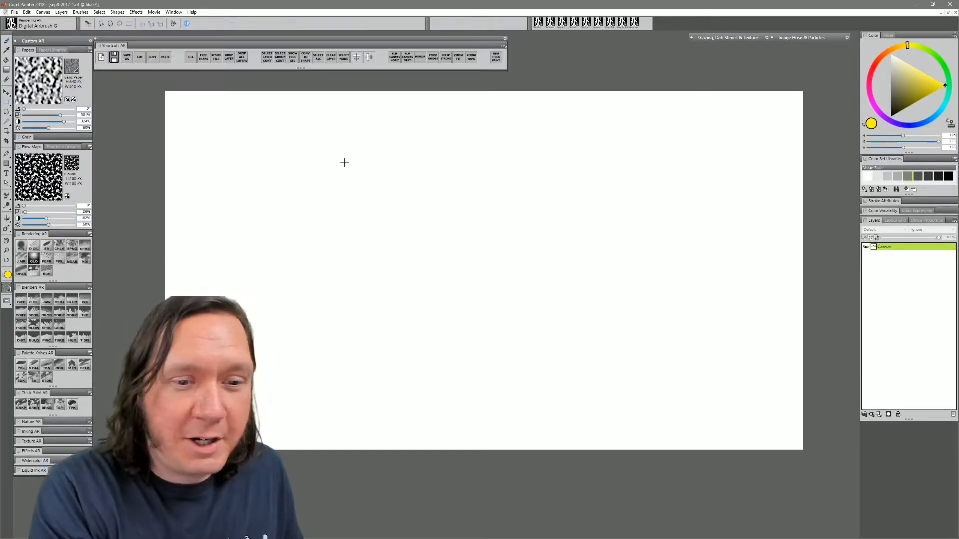
drag(349, 157, 590, 382)
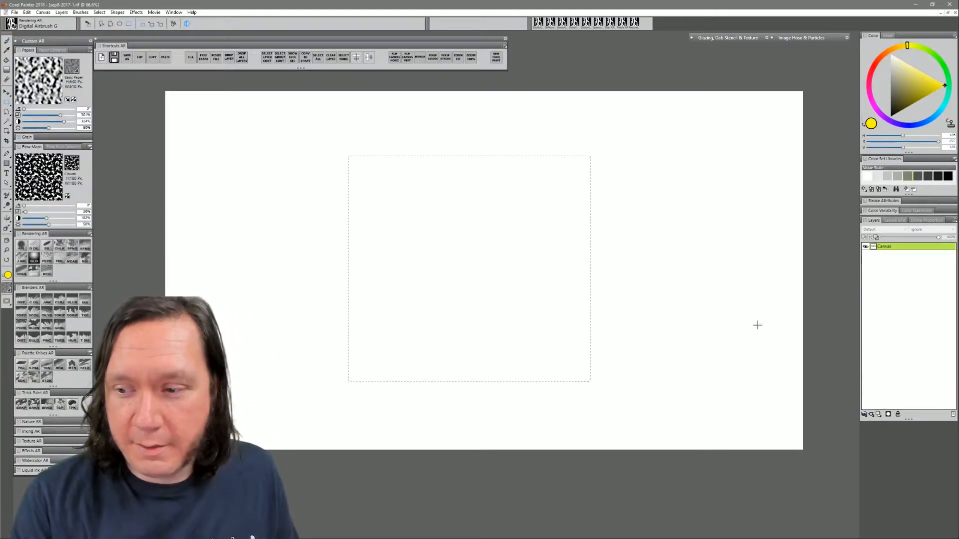
- Fill the rectangular selection with yellow on a new layer, and shift the deselected square slightly to the right
click(879, 415)
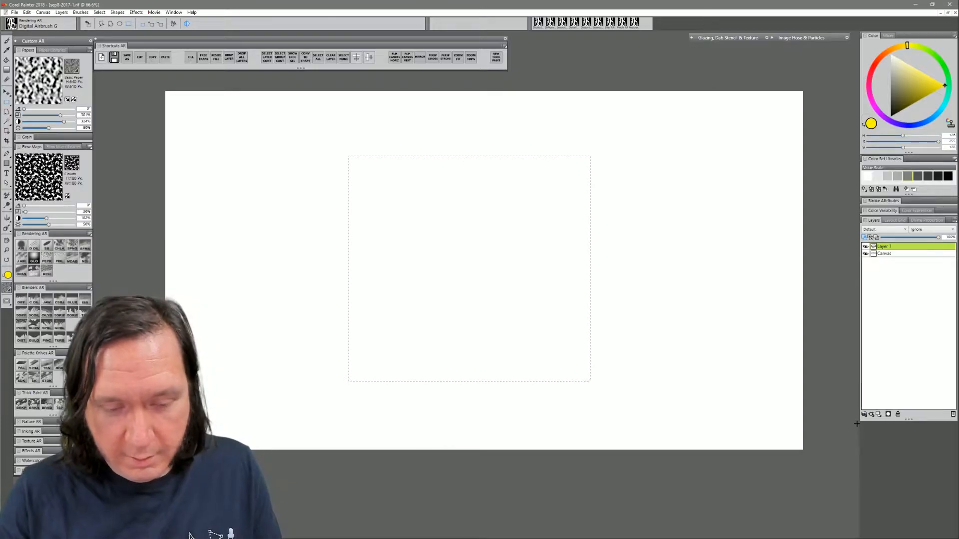
key(ctrl+f)
key(Escape)
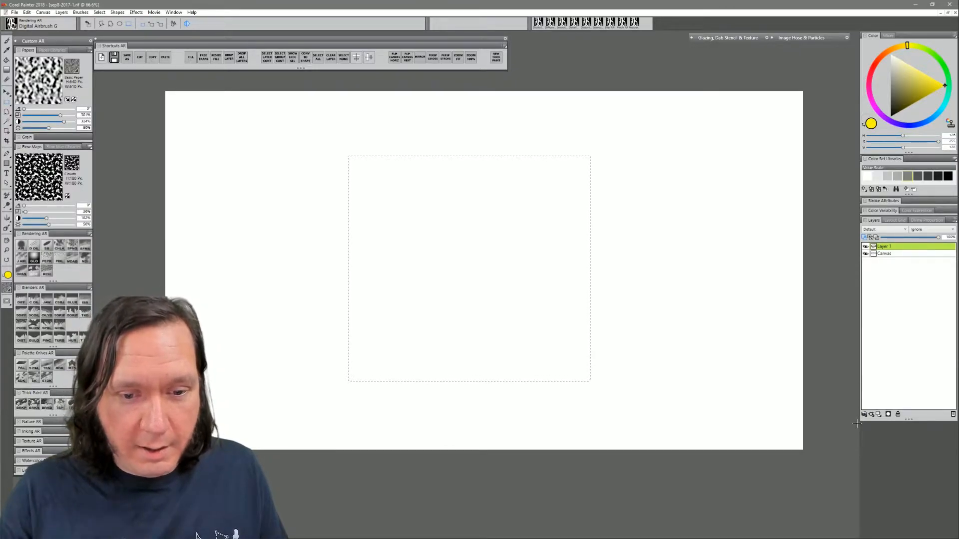
key(ctrl+f)
key(Escape)
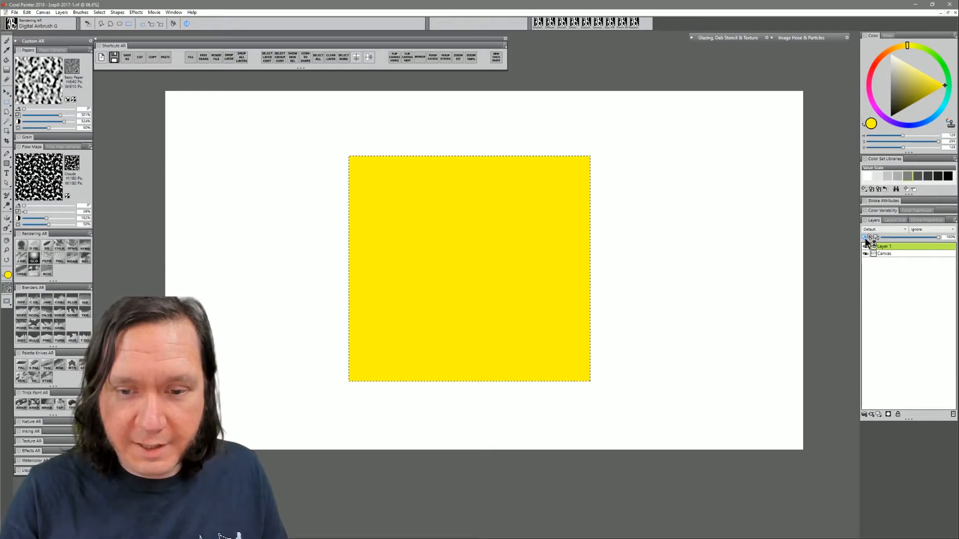
key(ctrl+d)
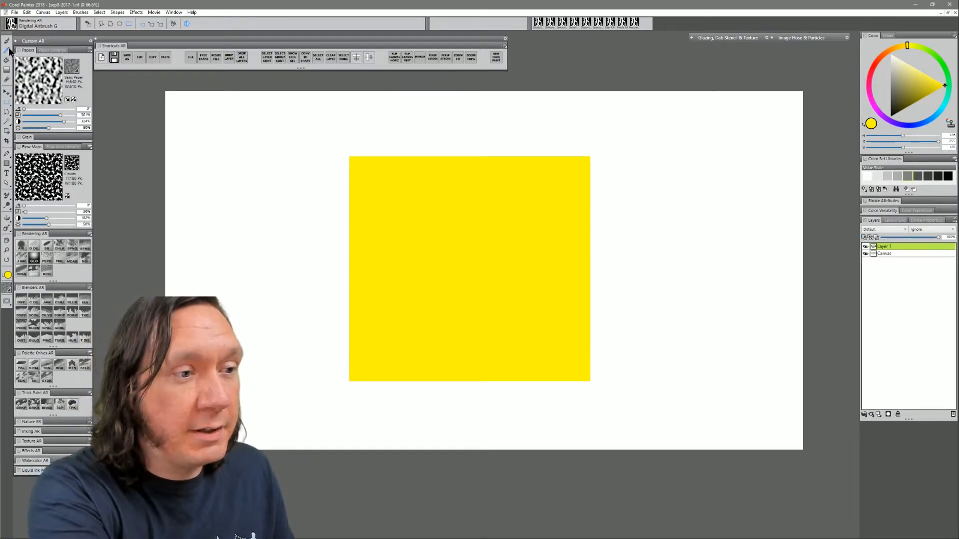
click(6, 92)
drag(478, 294, 490, 296)
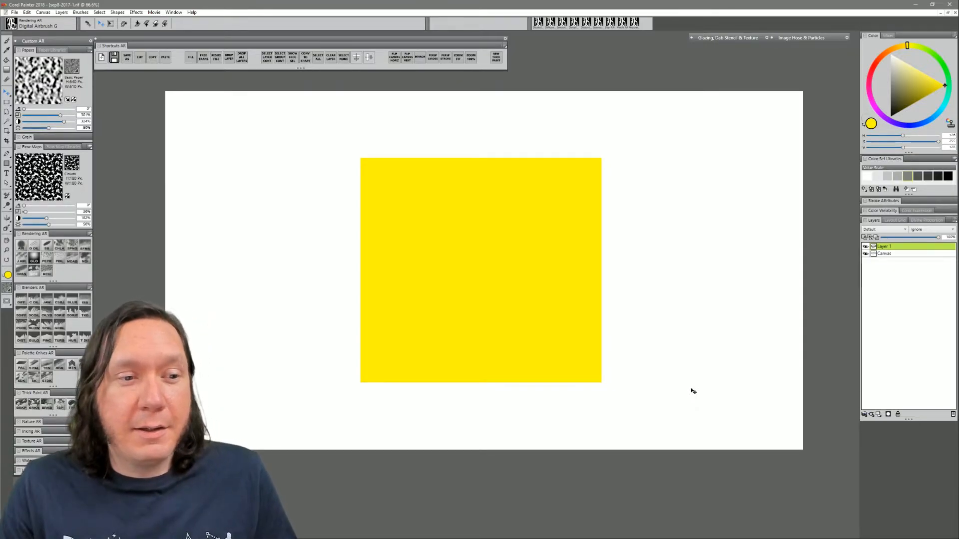
- Hide and reshow the yellow square's layer, and delete that layer
click(866, 247)
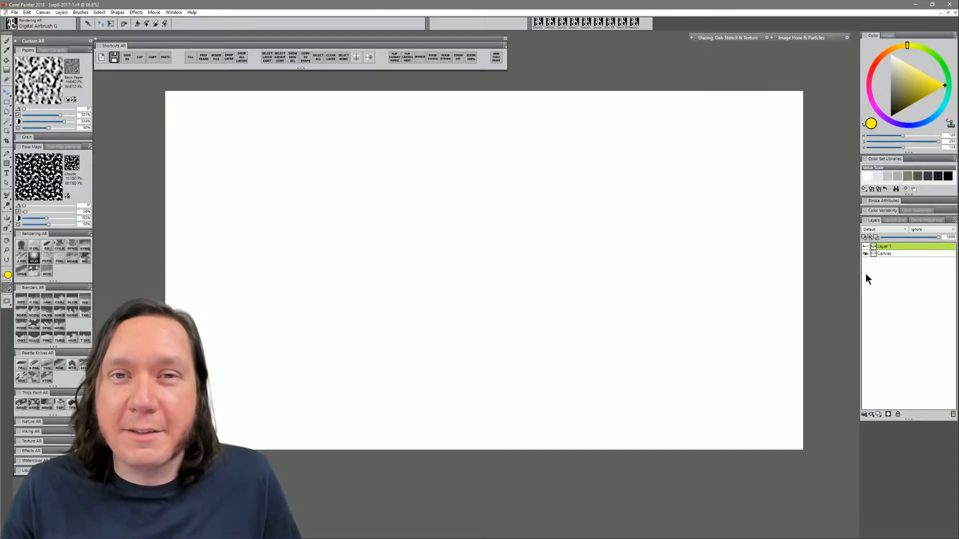
click(866, 246)
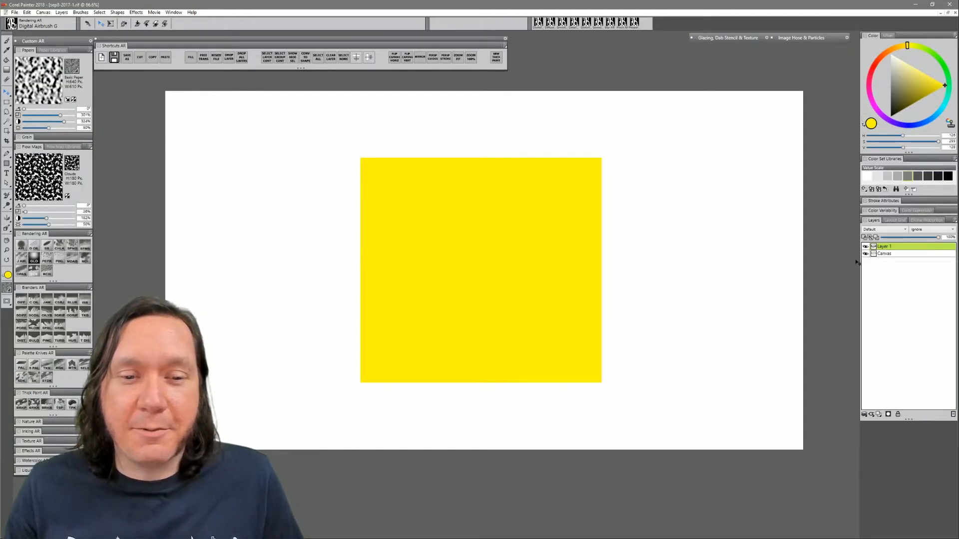
click(953, 415)
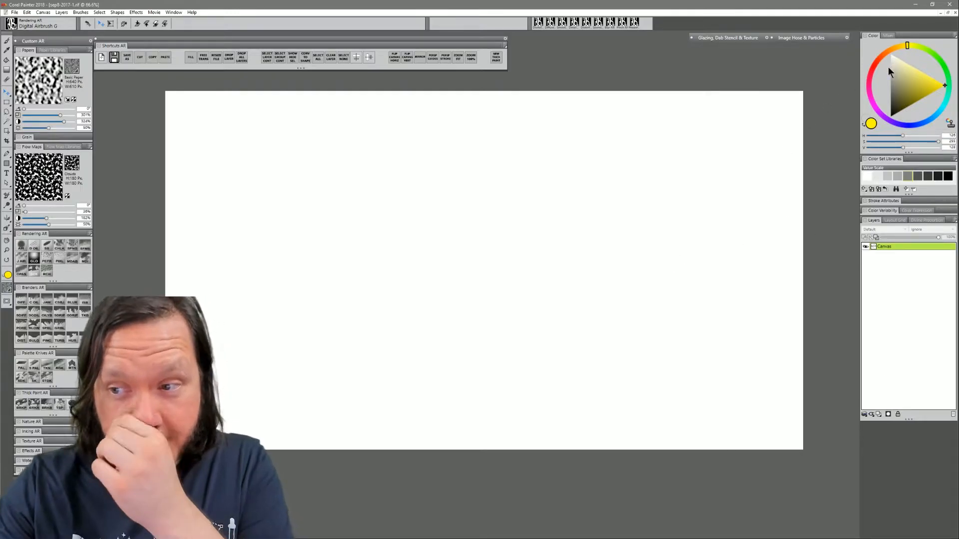
- Paint dark red strokes in the canvas's upper-left corner using the Smooth Palette Knife AR brush
click(871, 74)
click(917, 101)
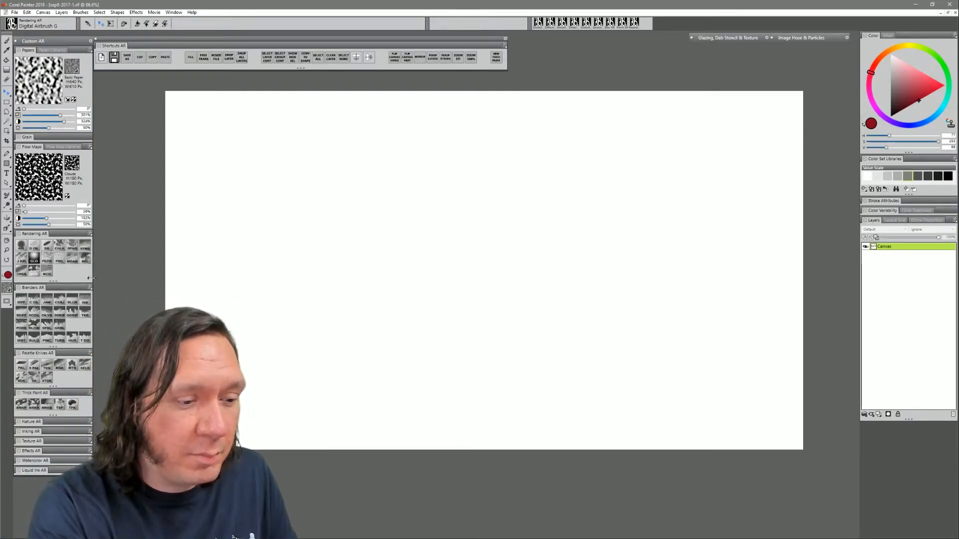
click(32, 366)
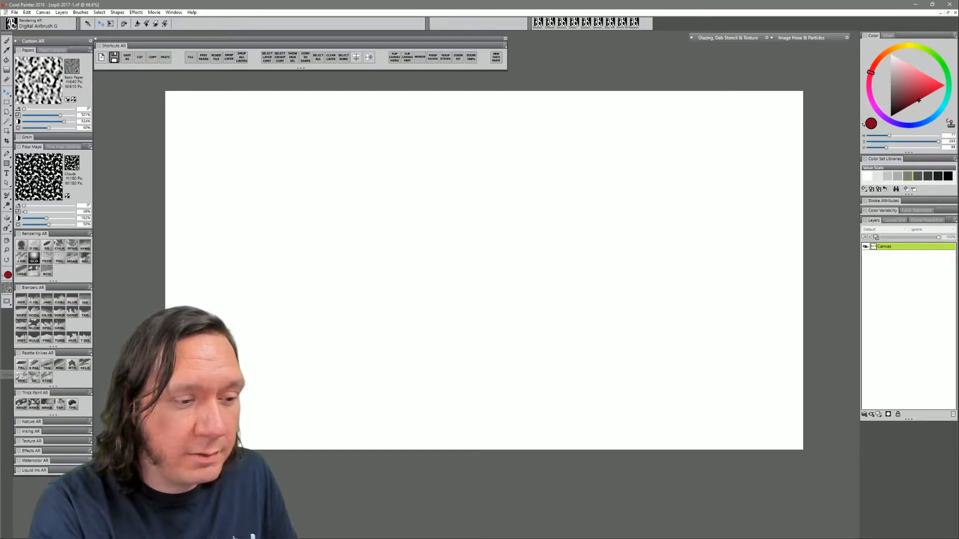
mouse_move(493, 189)
mouse_down()
mouse_move(504, 209)
mouse_move(558, 228)
mouse_move(554, 239)
mouse_move(536, 233)
mouse_move(565, 232)
mouse_up()
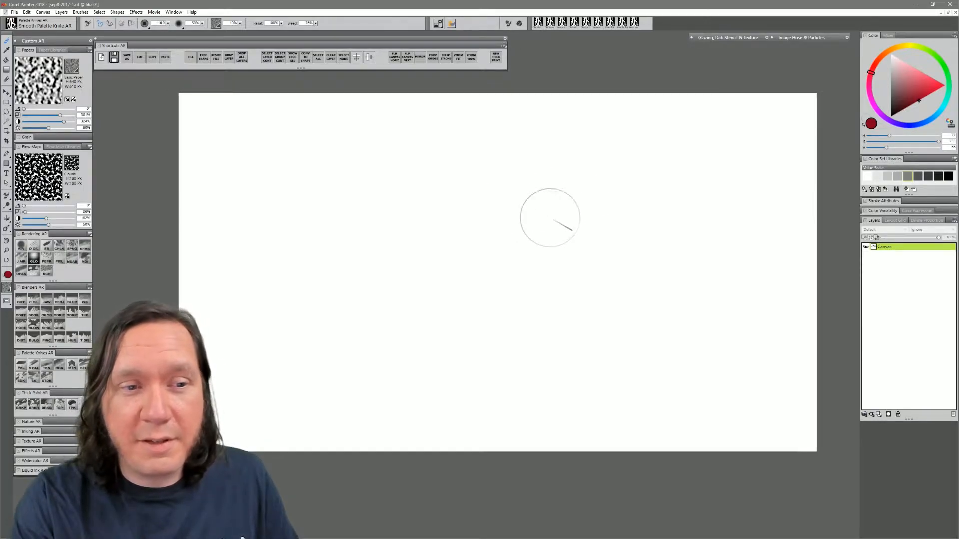
mouse_move(203, 103)
mouse_down()
mouse_move(219, 110)
mouse_move(315, 94)
mouse_move(381, 122)
mouse_move(350, 150)
mouse_up()
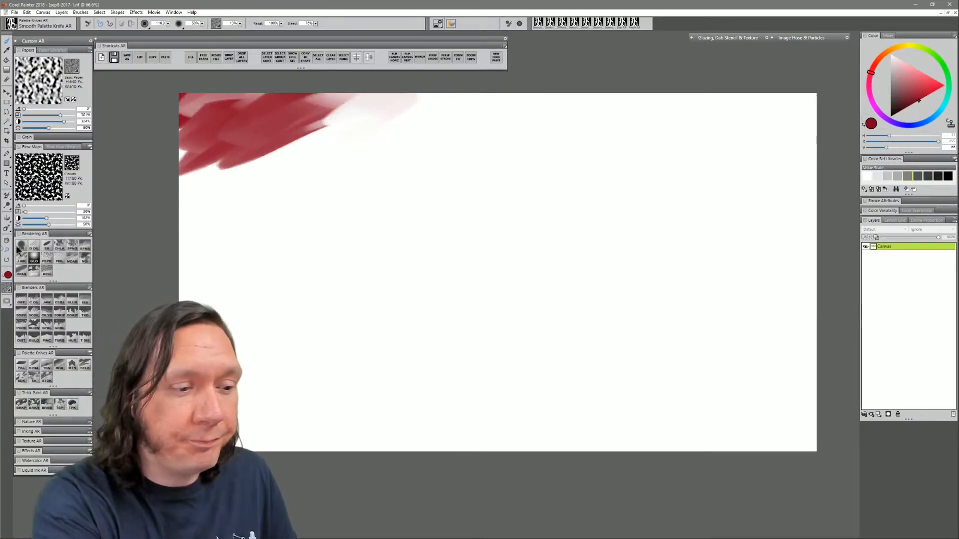
- Brush more red strokes along the canvas's upper edge and cover the remaining white with red that darkens toward the bottom
click(7, 250)
alt+click(413, 240)
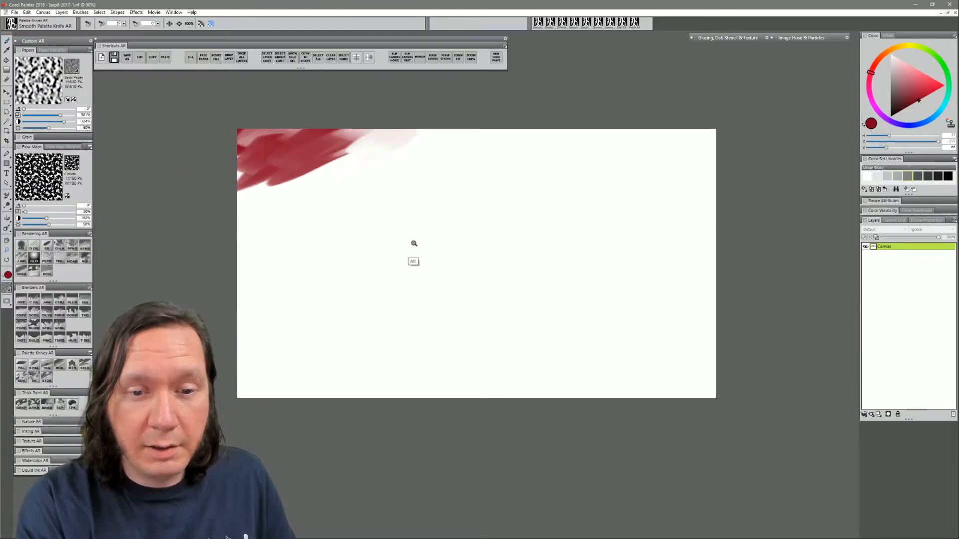
alt+click(413, 243)
alt+click(413, 246)
key(b)
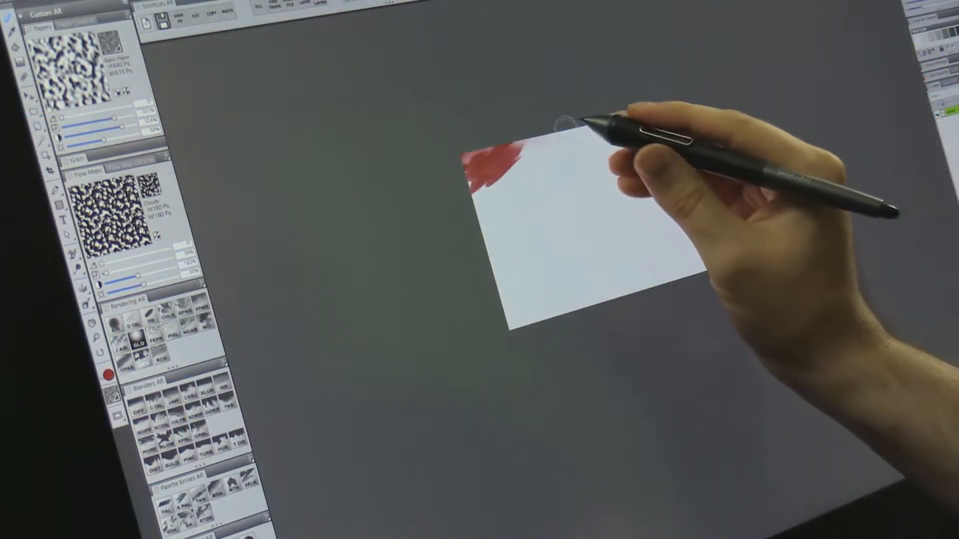
click(96, 337)
alt+click(582, 202)
alt+click(582, 202)
alt+click(582, 203)
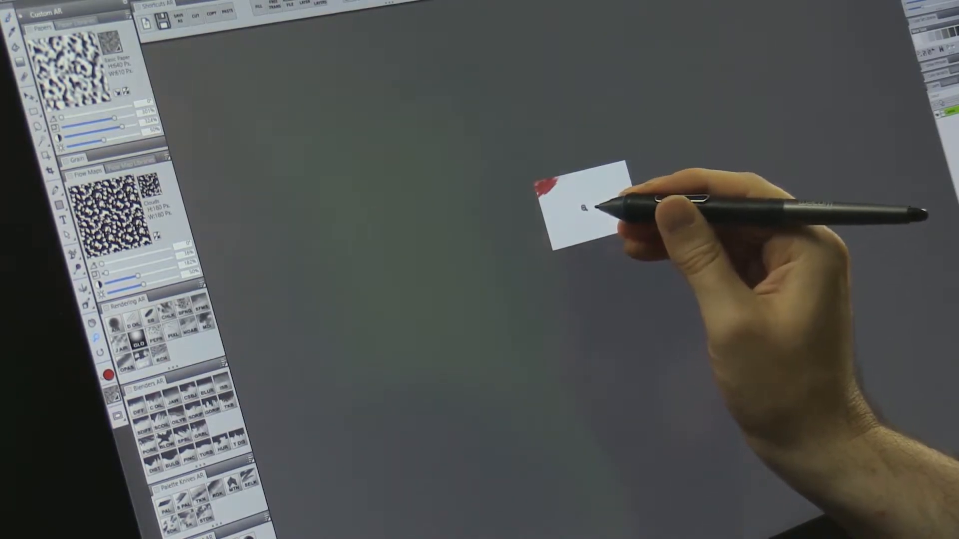
key(b)
drag(559, 171, 587, 173)
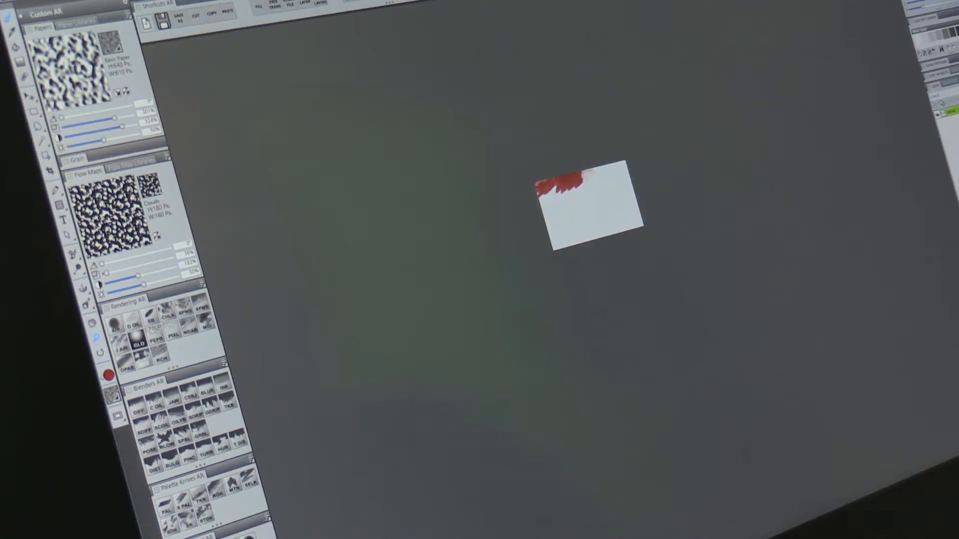
key(ctrl+f)
key(Return)
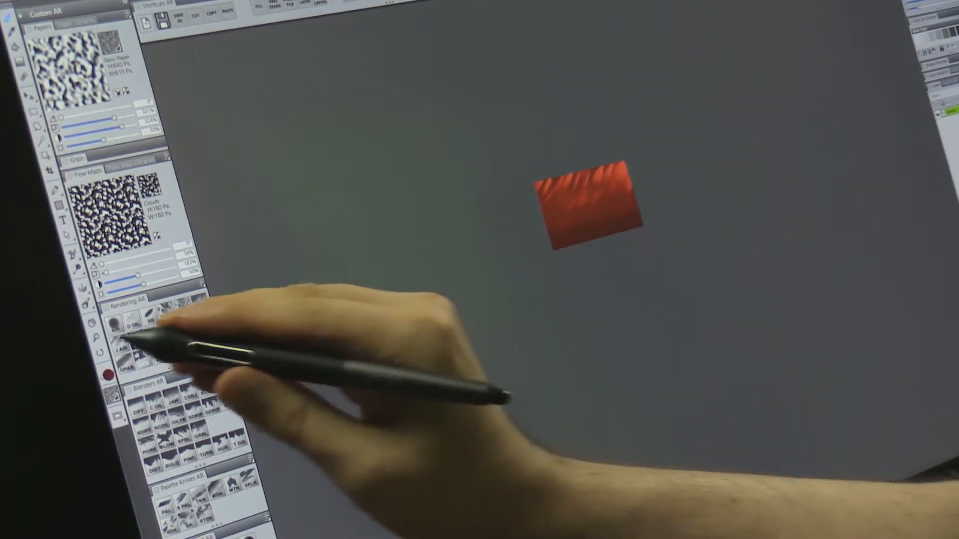
- Paint broad orange strokes across the upper part of the red canvas and blend them into the surrounding sky
click(94, 339)
click(600, 205)
click(600, 205)
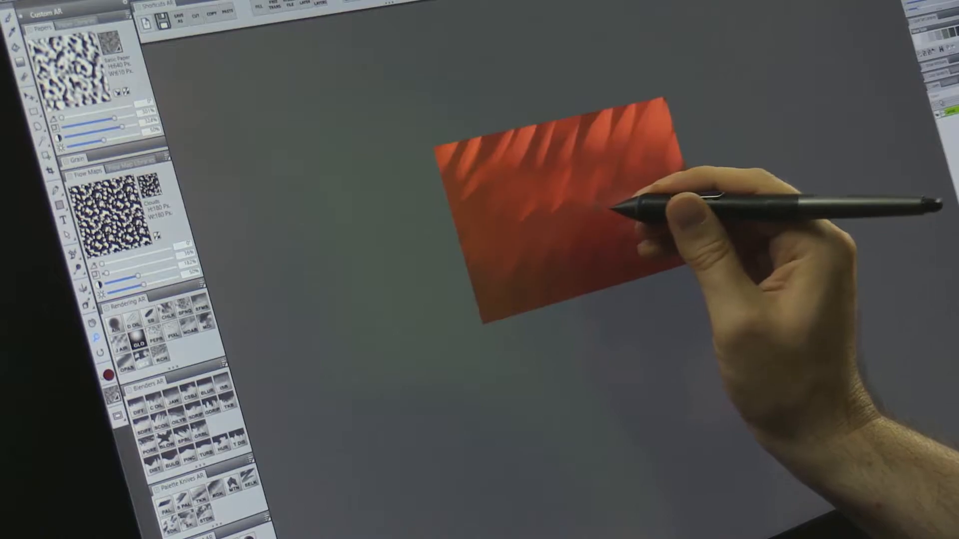
click(600, 206)
drag(608, 225, 681, 231)
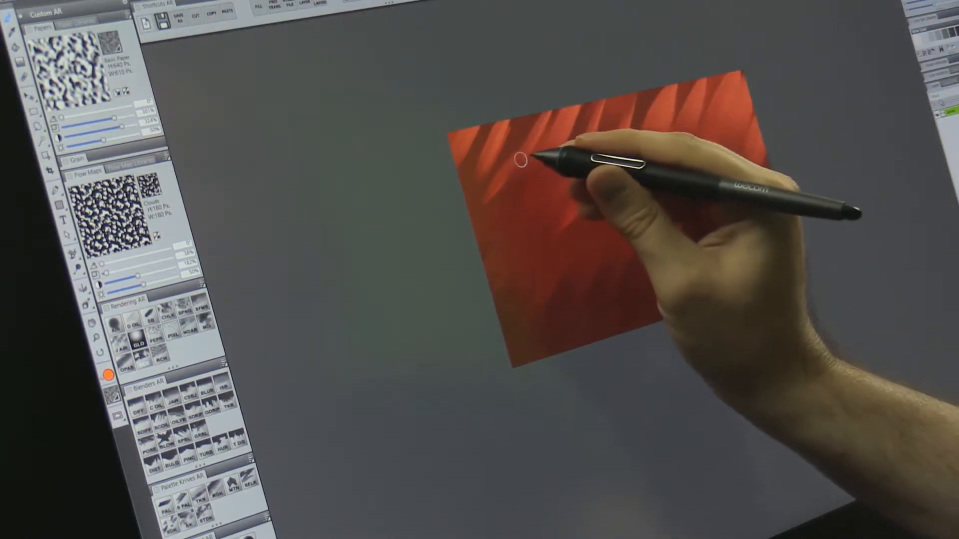
mouse_move(521, 153)
mouse_down()
mouse_move(537, 140)
mouse_move(509, 198)
mouse_move(564, 141)
mouse_move(539, 181)
mouse_move(553, 189)
mouse_move(616, 145)
mouse_move(640, 141)
mouse_move(639, 168)
mouse_move(668, 152)
mouse_up()
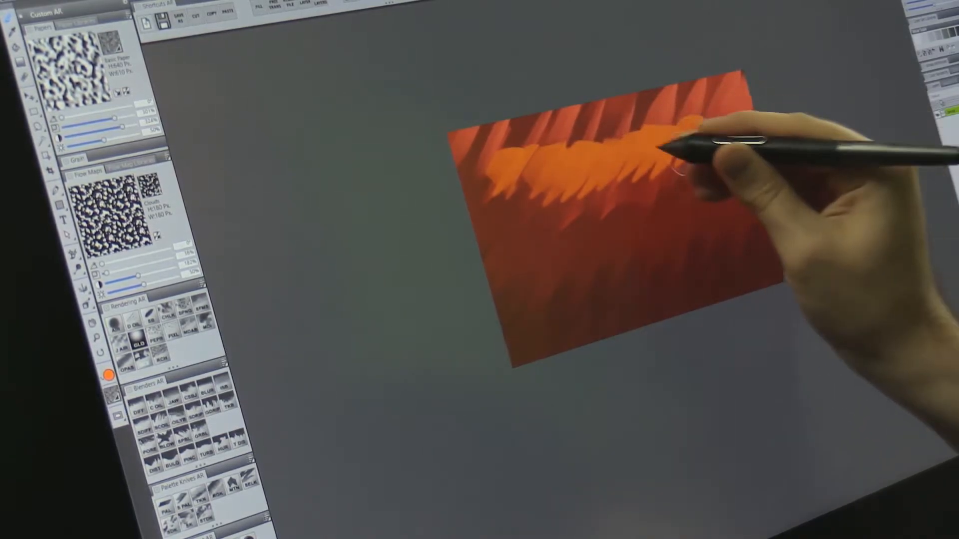
mouse_move(535, 226)
mouse_down()
mouse_move(517, 153)
mouse_move(553, 160)
mouse_move(622, 102)
mouse_move(676, 143)
mouse_move(694, 127)
mouse_move(603, 214)
mouse_move(627, 228)
mouse_move(721, 149)
mouse_move(726, 87)
mouse_move(625, 131)
mouse_move(567, 95)
mouse_move(491, 141)
mouse_move(423, 210)
mouse_move(469, 198)
mouse_move(475, 132)
mouse_move(436, 232)
mouse_up()
mouse_move(519, 244)
mouse_down()
mouse_move(704, 208)
mouse_move(783, 239)
mouse_up()
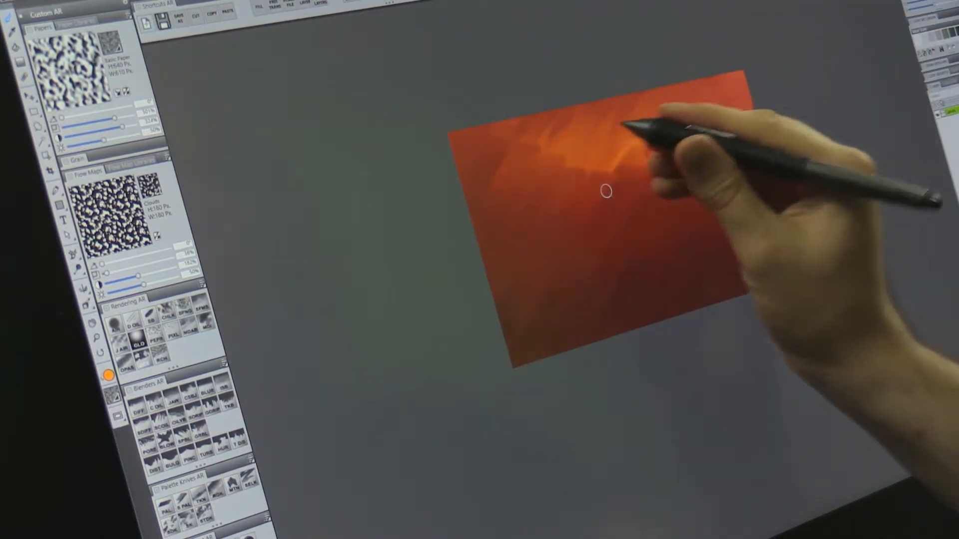
- Add a bright yellow-orange cloud glow in the upper middle of the sky and rework the pale patch near the right edge with a sampled colour
mouse_move(597, 171)
mouse_down()
mouse_move(624, 159)
mouse_move(572, 162)
mouse_move(621, 159)
mouse_move(634, 148)
mouse_move(631, 160)
mouse_move(649, 158)
mouse_move(642, 142)
mouse_move(653, 135)
mouse_move(627, 138)
mouse_move(637, 143)
mouse_move(619, 151)
mouse_up()
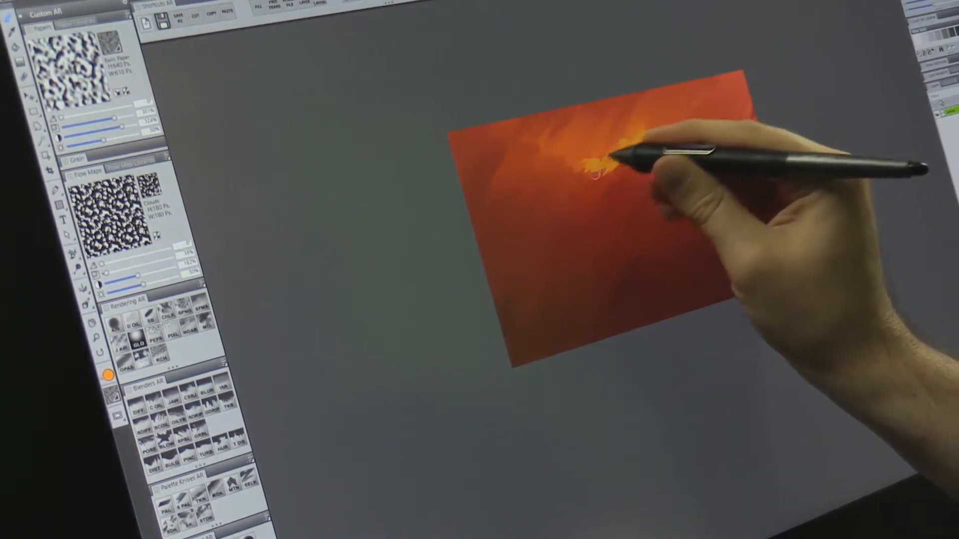
mouse_move(566, 172)
mouse_down()
mouse_move(647, 173)
mouse_move(632, 146)
mouse_up()
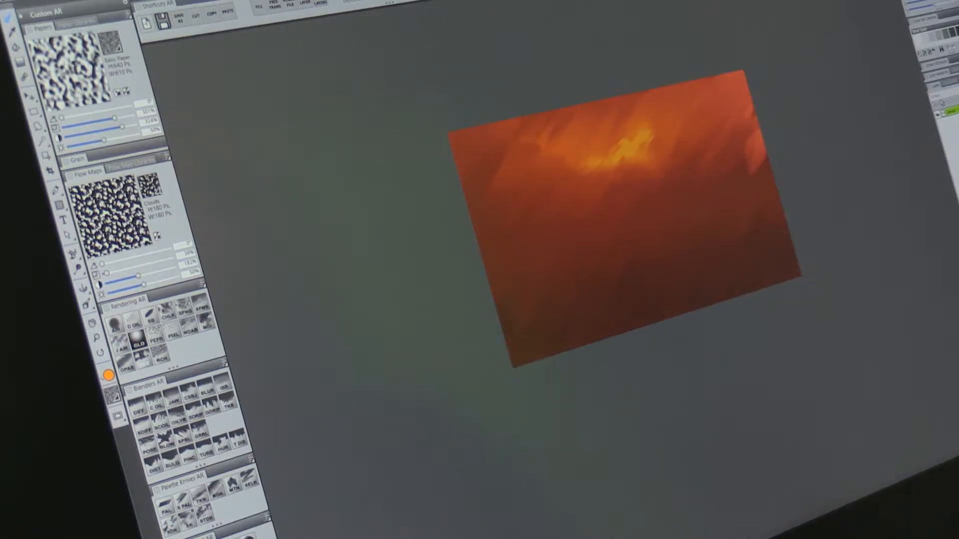
alt+click(740, 153)
mouse_move(743, 151)
mouse_down()
mouse_move(745, 191)
mouse_move(764, 149)
mouse_move(738, 168)
mouse_move(744, 134)
mouse_move(758, 130)
mouse_move(759, 174)
mouse_move(755, 96)
mouse_move(736, 145)
mouse_move(756, 142)
mouse_move(754, 189)
mouse_move(762, 159)
mouse_move(703, 183)
mouse_up()
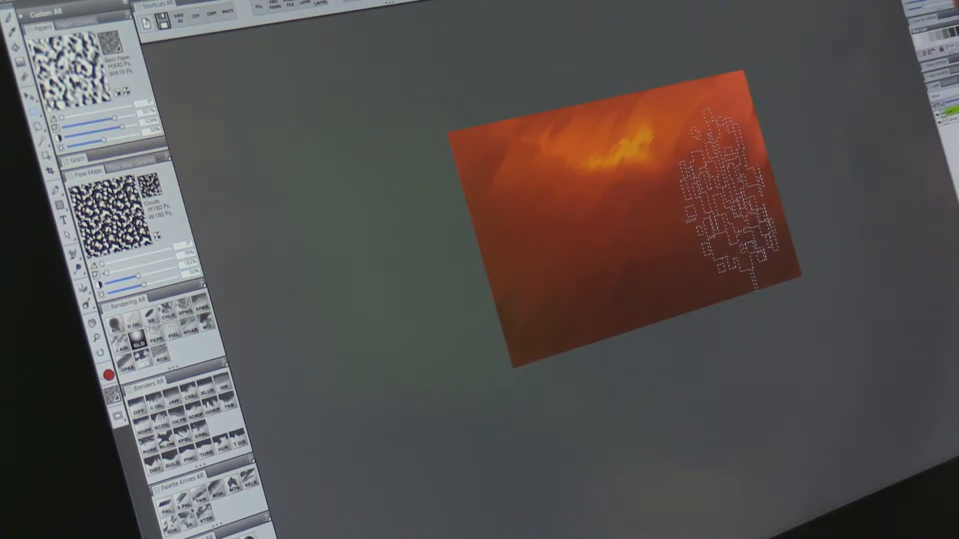
- Fill the tree-shaped selection of rectangles with dark blue and clear the selection
click(955, 4)
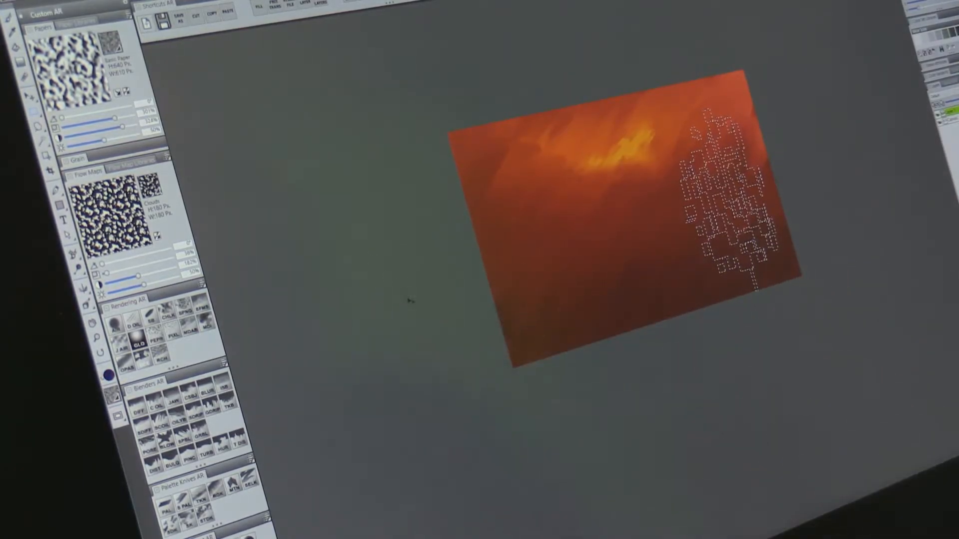
key(ctrl+f)
key(Return)
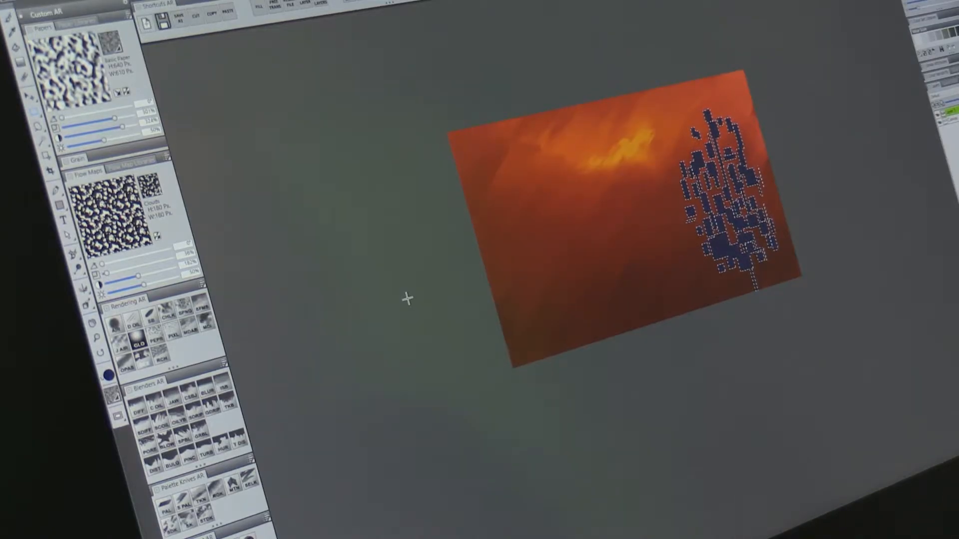
key(ctrl+d)
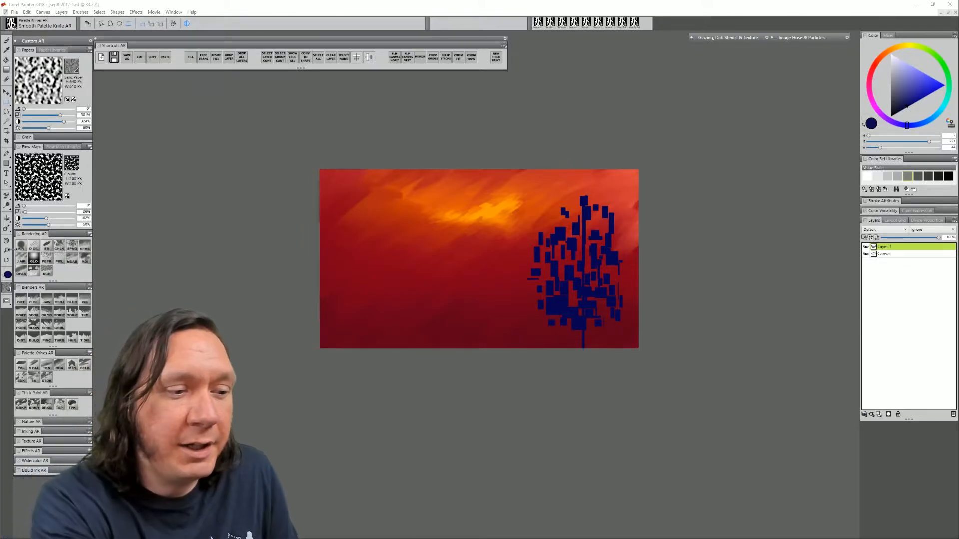
- Choose a slightly lighter, less saturated blue and create a new layer above the blue tree's layer
click(7, 251)
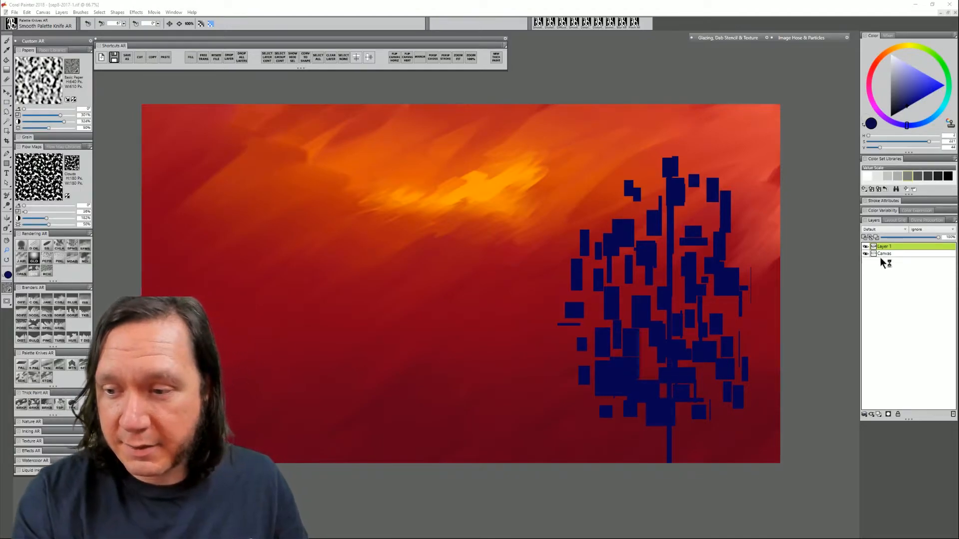
key(r)
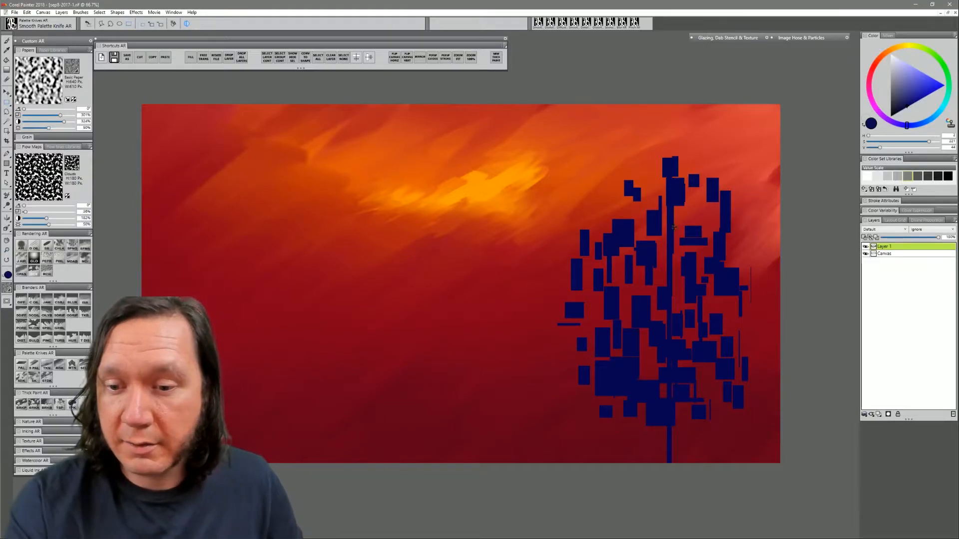
click(909, 99)
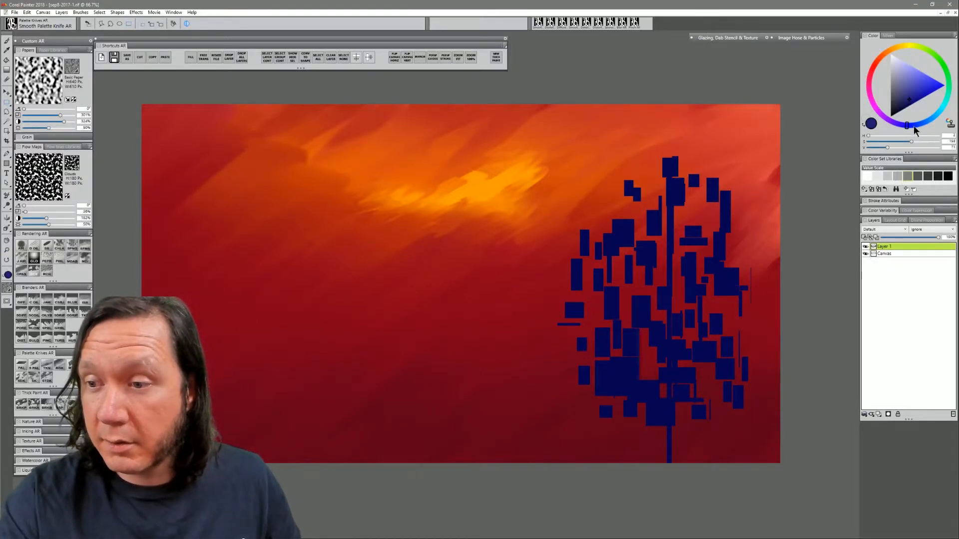
click(879, 413)
key(ctrl+shift+d)
- Add many small rectangular selections scattered across the whole tree crown, overlapping the dark blue blocks and the gaps between them
click(654, 192)
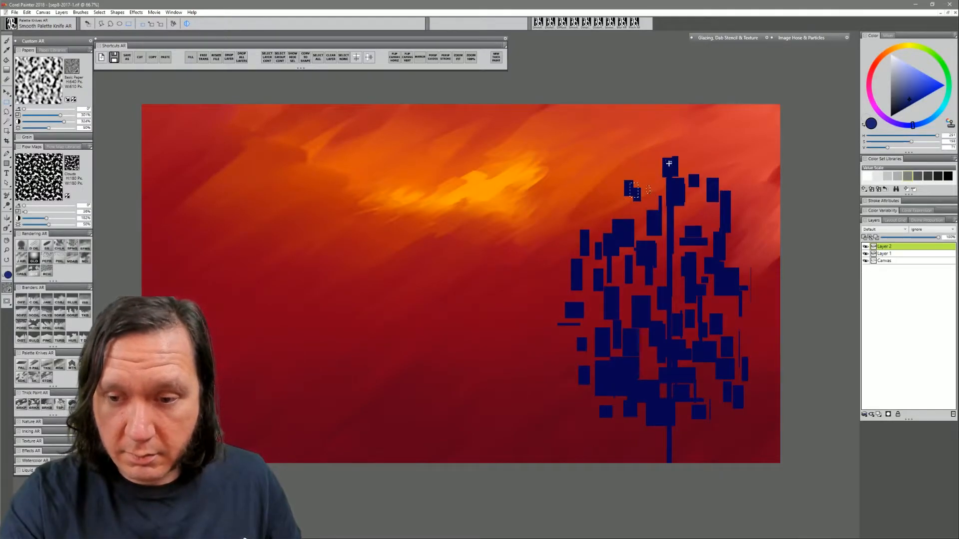
drag(617, 268, 614, 284)
drag(579, 283, 592, 300)
drag(597, 289, 601, 336)
drag(607, 306, 618, 321)
drag(626, 302, 619, 329)
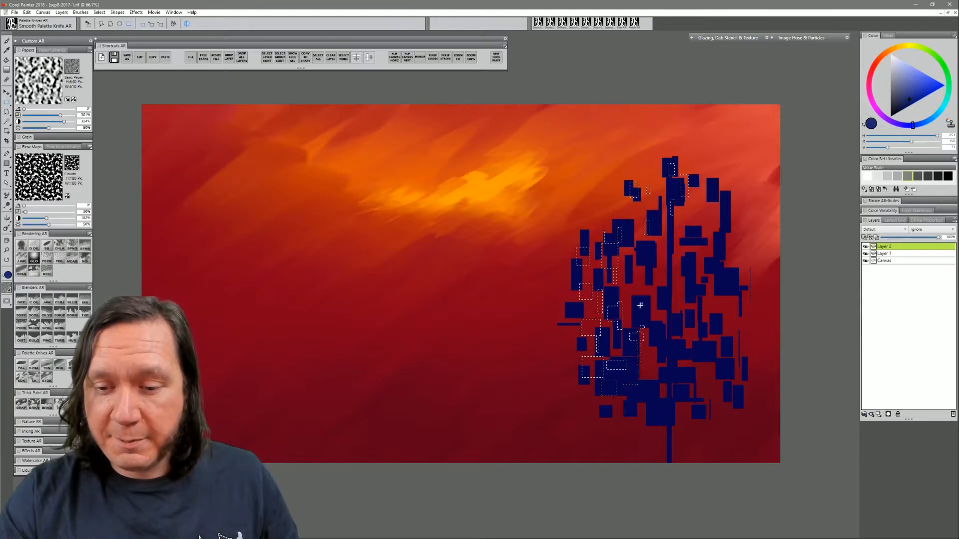
drag(694, 181, 718, 219)
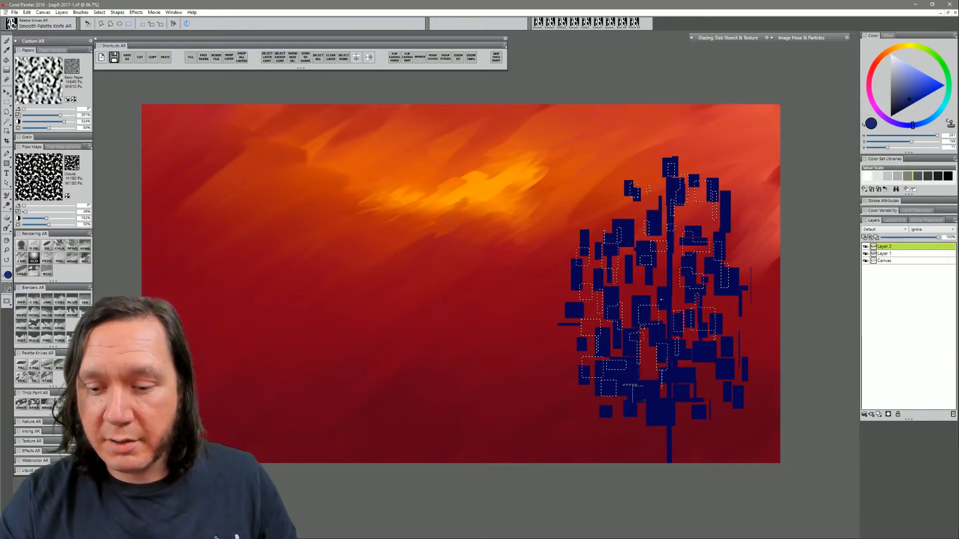
drag(672, 376, 681, 380)
drag(678, 356, 704, 387)
drag(705, 346, 739, 373)
drag(690, 390, 726, 407)
drag(723, 317, 737, 320)
drag(669, 291, 666, 302)
drag(646, 277, 651, 294)
drag(631, 284, 640, 306)
drag(638, 352, 651, 370)
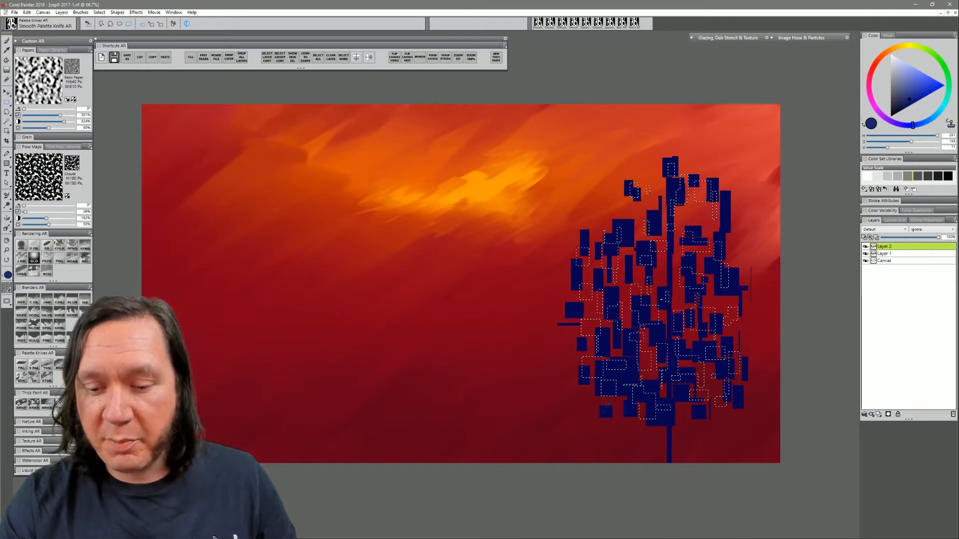
drag(604, 411, 610, 418)
drag(593, 392, 587, 397)
drag(574, 351, 579, 357)
drag(566, 325, 576, 338)
drag(573, 287, 582, 302)
drag(617, 266, 630, 283)
drag(627, 223, 644, 201)
drag(656, 203, 716, 227)
drag(713, 226, 694, 231)
drag(662, 260, 669, 277)
drag(672, 285, 666, 323)
drag(714, 298, 723, 341)
drag(703, 371, 707, 385)
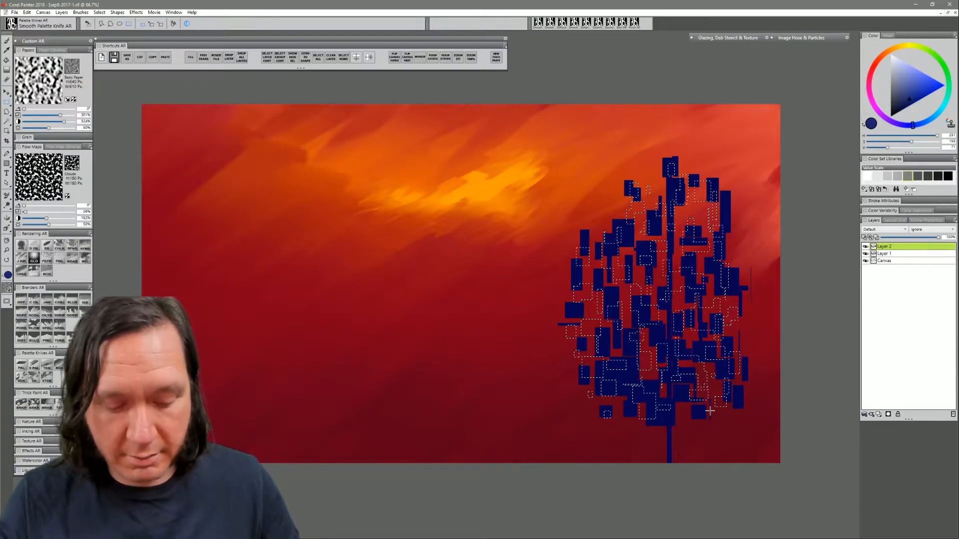
- Fill the selected rectangles with the current slightly lighter blue and clear the selection
key(ctrl+d)
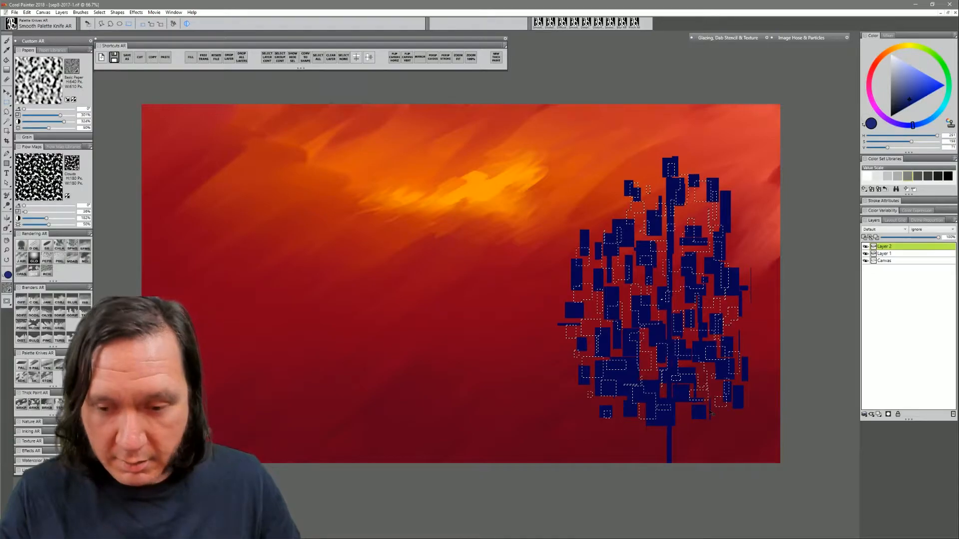
key(ctrl+f)
key(Return)
key(ctrl+d)
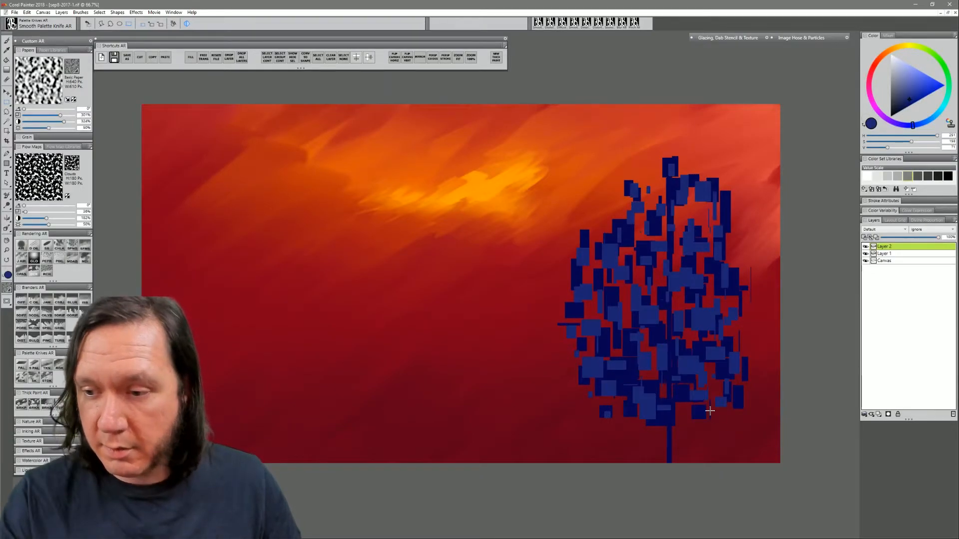
- Choose a brighter blue shifted slightly towards cyan and create a new layer above the second block layer
drag(916, 99, 918, 103)
click(918, 127)
click(879, 414)
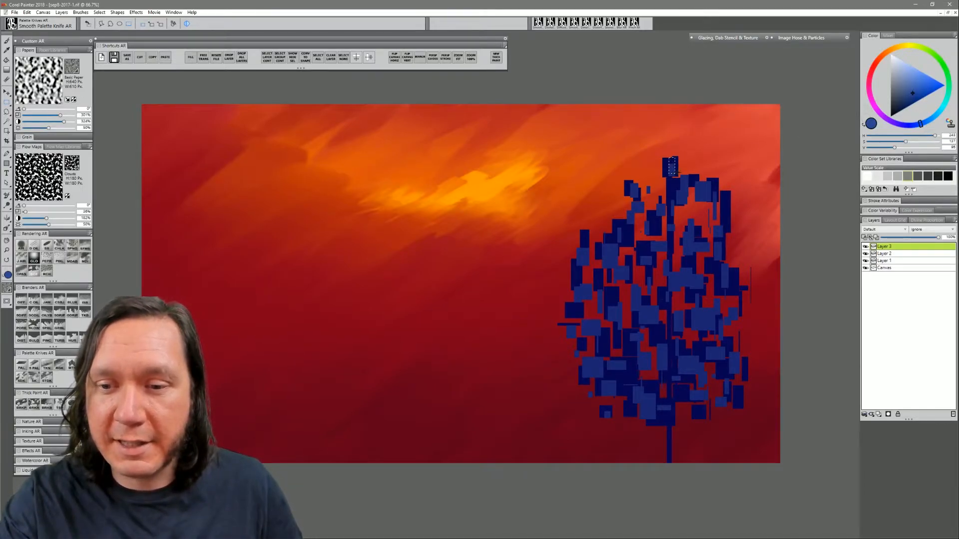
- Build a multi-part selection of narrow and square rectangles over the tree crown, from its upper blocks down to the lower edges
drag(688, 194, 688, 194)
drag(677, 199, 684, 215)
drag(689, 192, 696, 196)
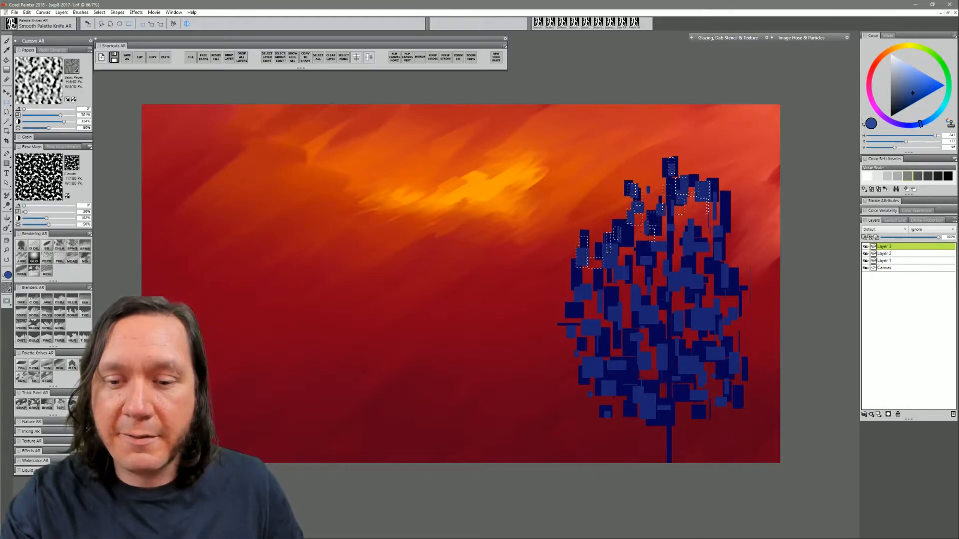
drag(577, 298, 585, 307)
drag(595, 285, 608, 298)
drag(615, 273, 628, 285)
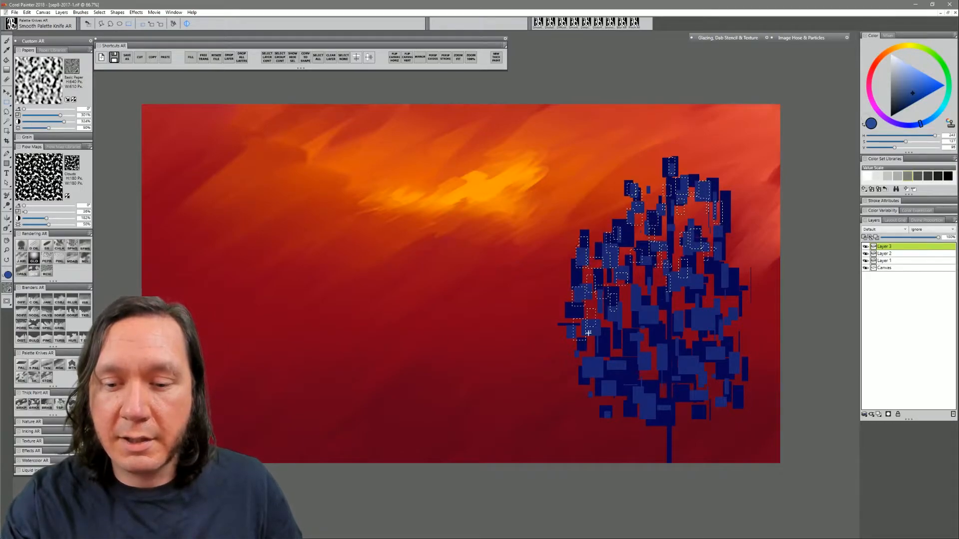
drag(610, 346, 618, 359)
drag(595, 370, 617, 397)
drag(626, 365, 649, 374)
drag(619, 387, 642, 410)
drag(644, 401, 653, 408)
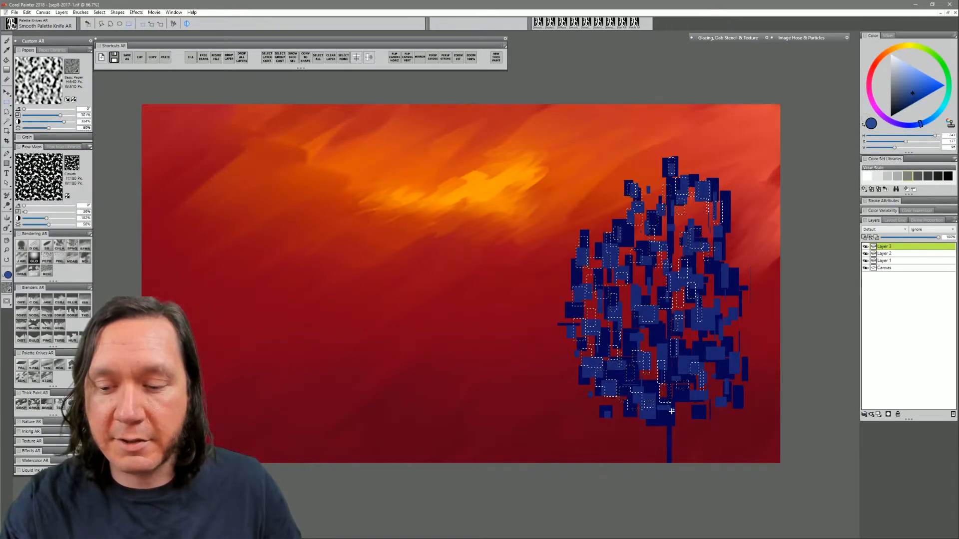
drag(668, 401, 678, 417)
drag(697, 399, 713, 404)
mouse_move(711, 343)
mouse_down()
mouse_move(727, 364)
mouse_move(716, 333)
mouse_up()
drag(710, 305, 723, 313)
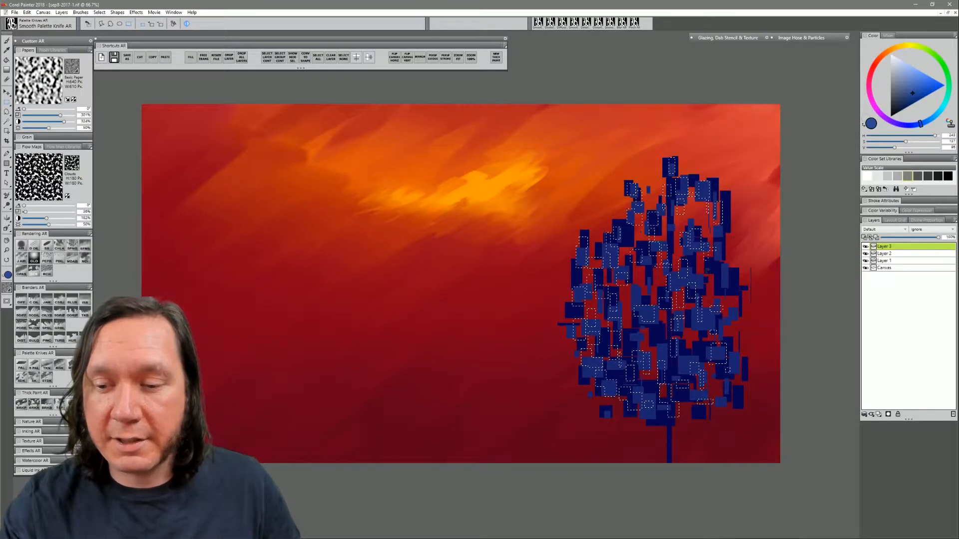
drag(720, 231, 731, 251)
drag(727, 335, 734, 349)
drag(730, 352, 723, 398)
drag(731, 383, 735, 399)
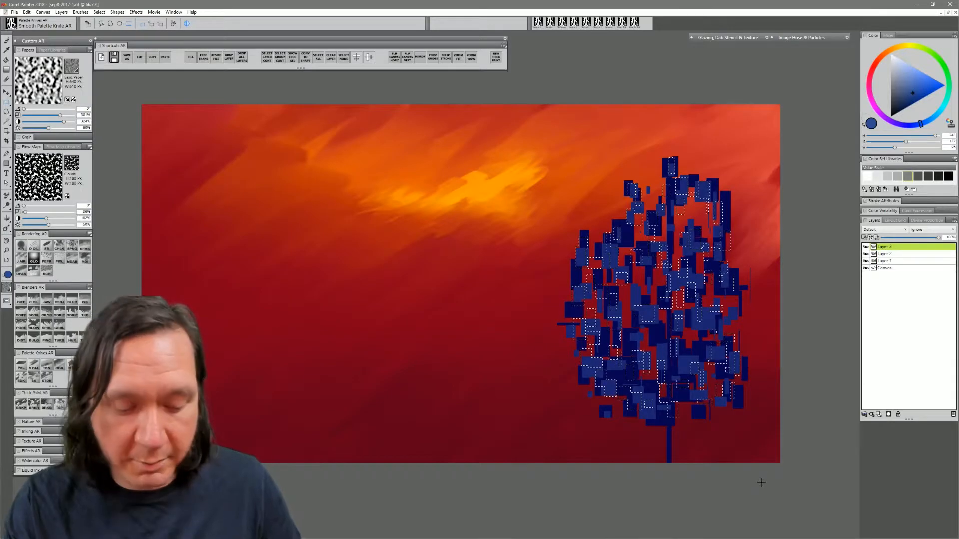
- Restore the dropped rectangle selection and fill it with the brighter blue on the new layer
key(ctrl+d)
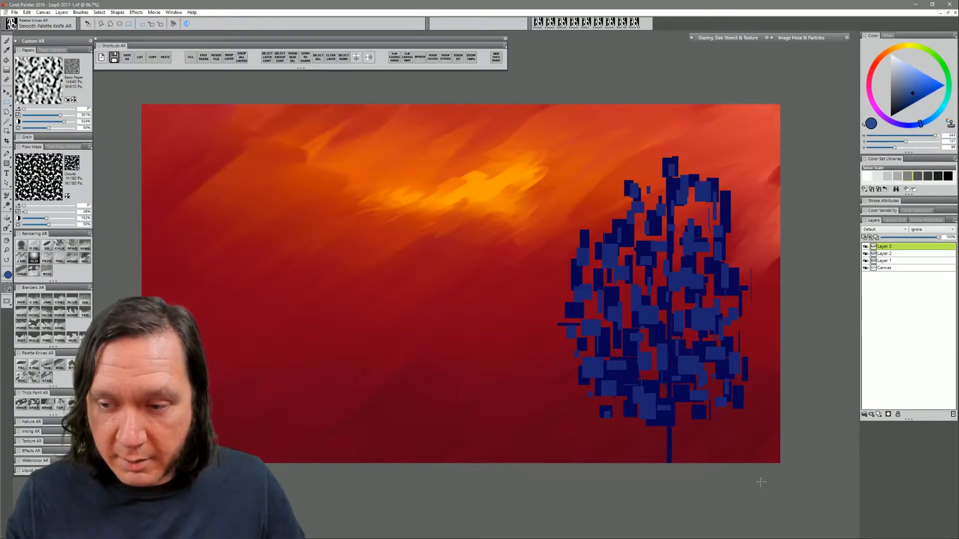
key(ctrl+shift+d)
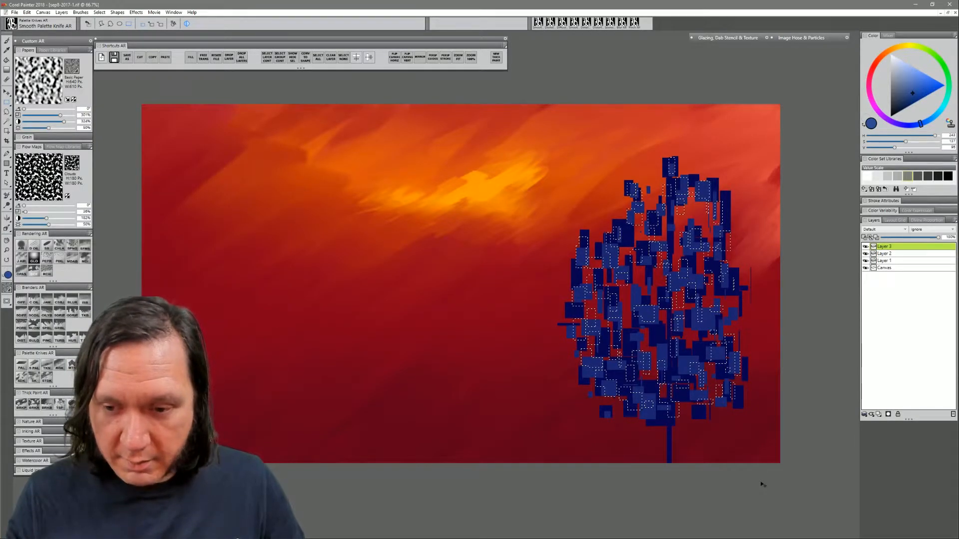
key(ctrl+f)
key(Return)
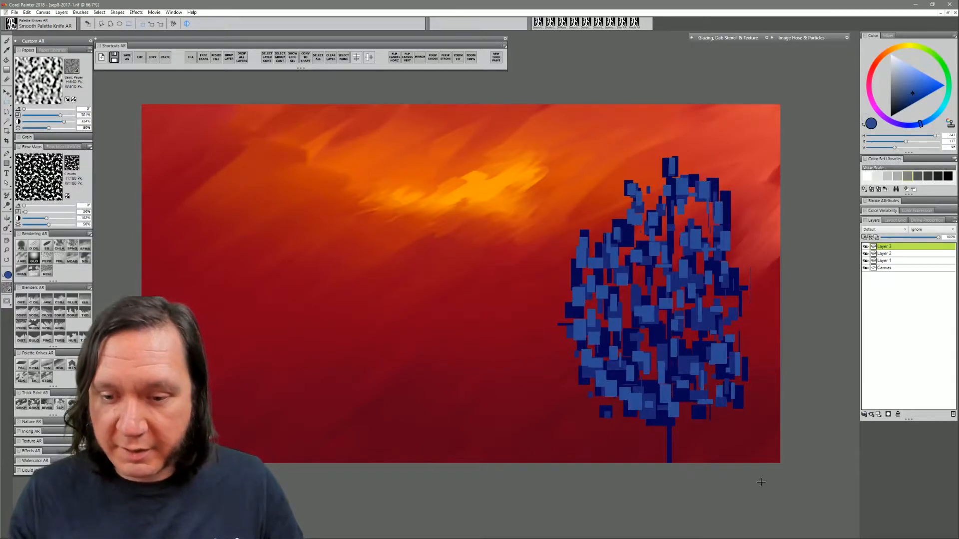
- Choose a lighter, more cyan blue and create another new layer on top of the tree layers
click(915, 85)
click(930, 122)
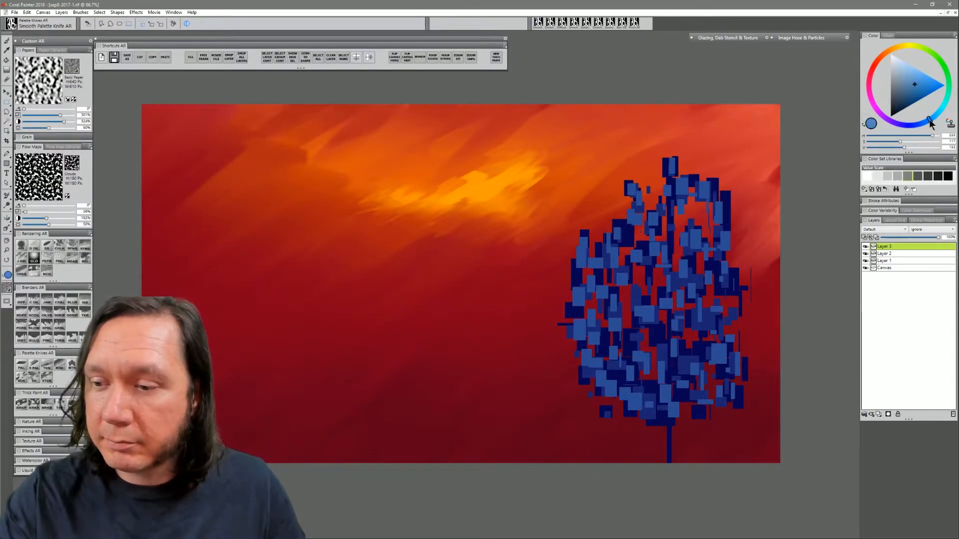
click(878, 414)
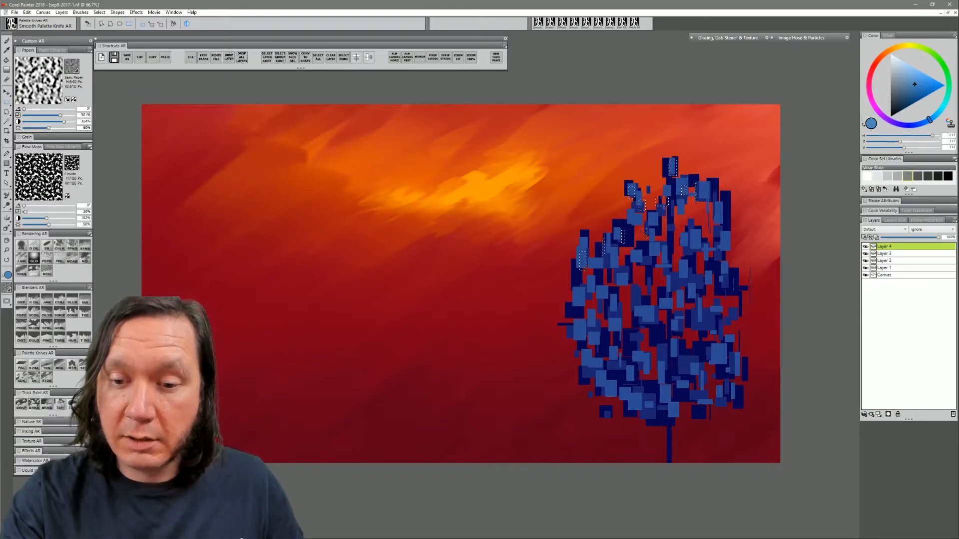
- Add a sparser set of small rectangular selections through the middle and both sides of the tree crown for the highlights
drag(627, 385, 642, 396)
drag(654, 322, 658, 326)
drag(660, 288, 667, 290)
drag(668, 235, 681, 243)
drag(687, 236, 697, 243)
drag(699, 188, 711, 206)
drag(716, 218, 719, 245)
drag(690, 270, 691, 308)
drag(698, 301, 686, 354)
drag(662, 361, 667, 380)
drag(654, 387, 663, 402)
drag(671, 387, 683, 397)
drag(704, 343, 717, 398)
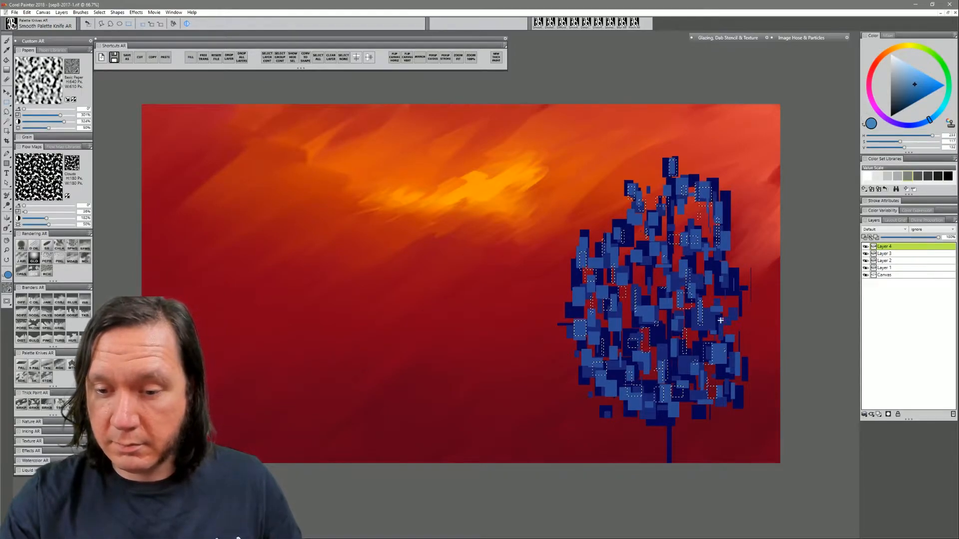
- Fill the highlight rectangles with the light blue and clear the selection
key(ctrl+f)
key(Return)
key(ctrl+d)
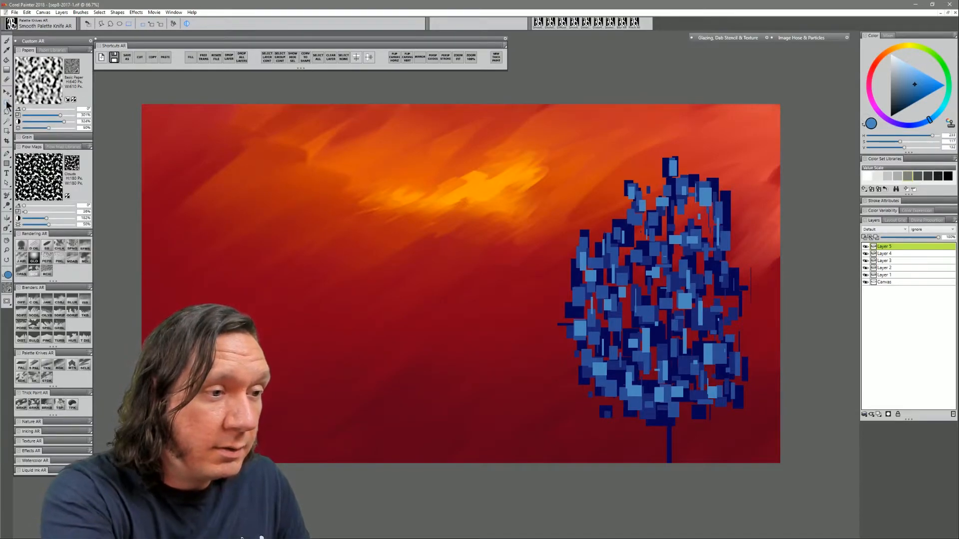
- Try a short brush stroke beside the topmost blocks of the tree
click(7, 250)
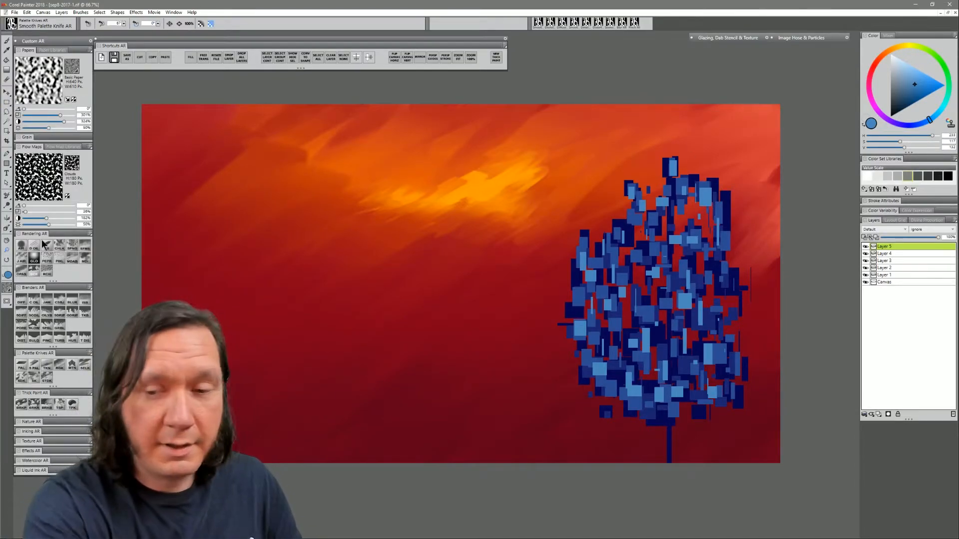
click(688, 207)
click(680, 218)
drag(664, 247, 522, 238)
key(b)
drag(527, 145, 518, 194)
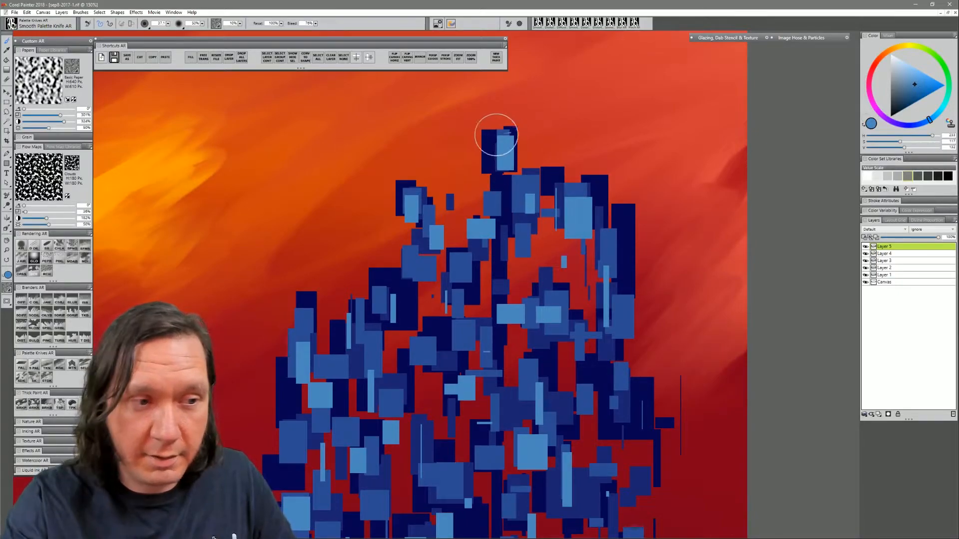
- Add rectangular selections inside the blocks along the left side and left-centre of the tree's middle section
click(8, 102)
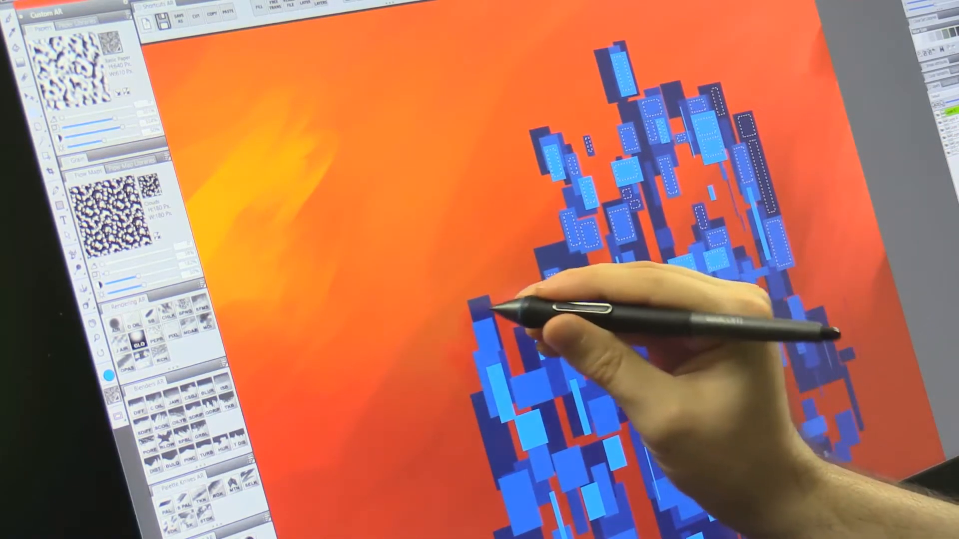
drag(473, 305, 511, 415)
drag(514, 382, 548, 395)
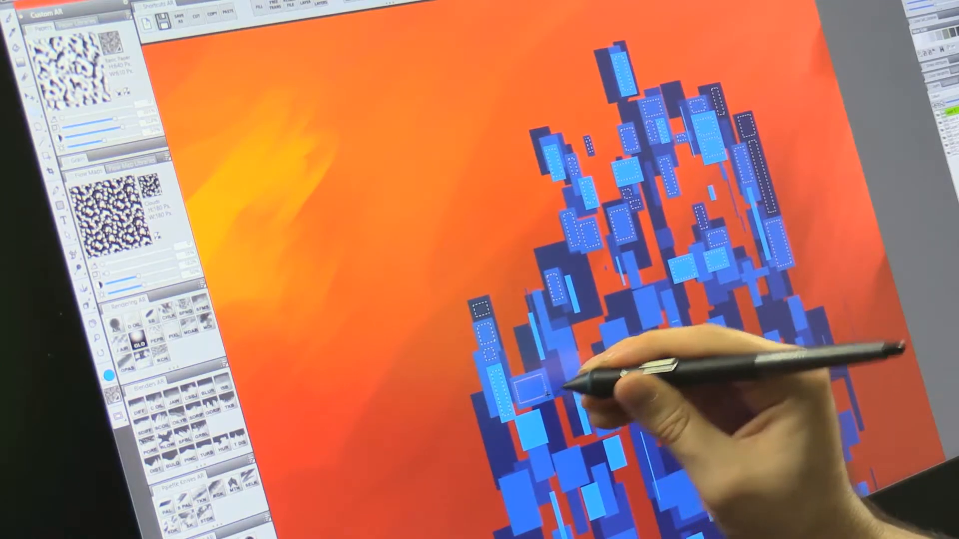
drag(548, 337, 576, 374)
drag(604, 327, 631, 352)
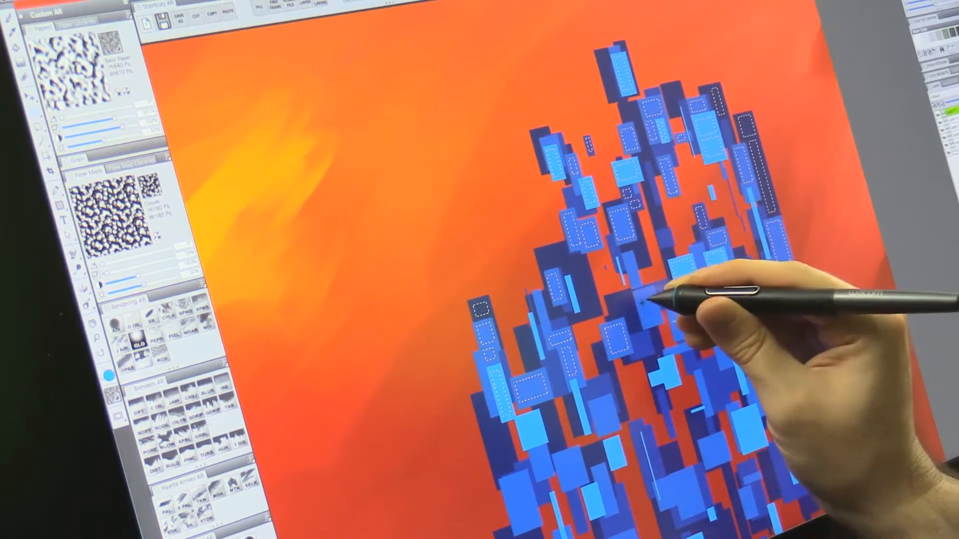
- Add small rectangular selections inside the blocks through the centre of the upper crown
drag(658, 299, 676, 318)
drag(626, 254, 638, 284)
drag(659, 233, 726, 245)
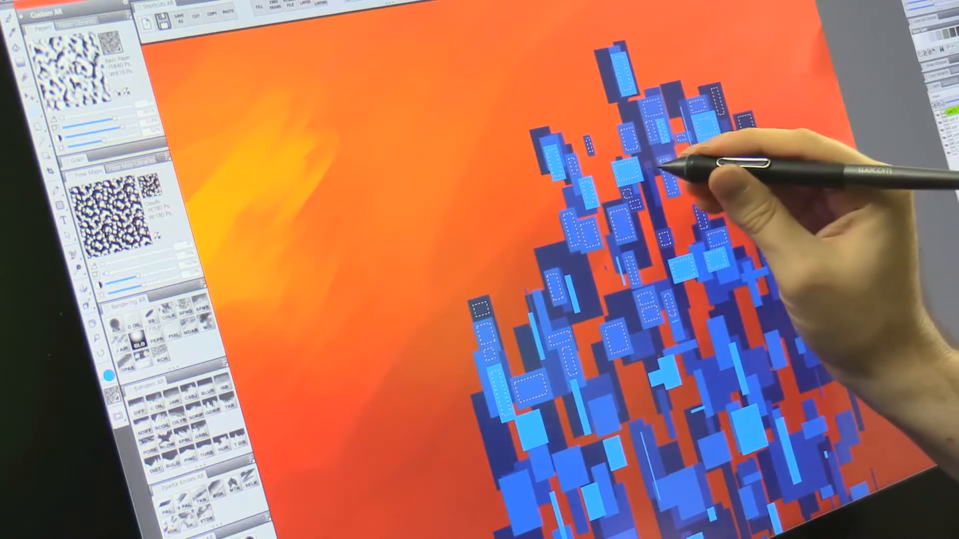
drag(649, 167, 660, 203)
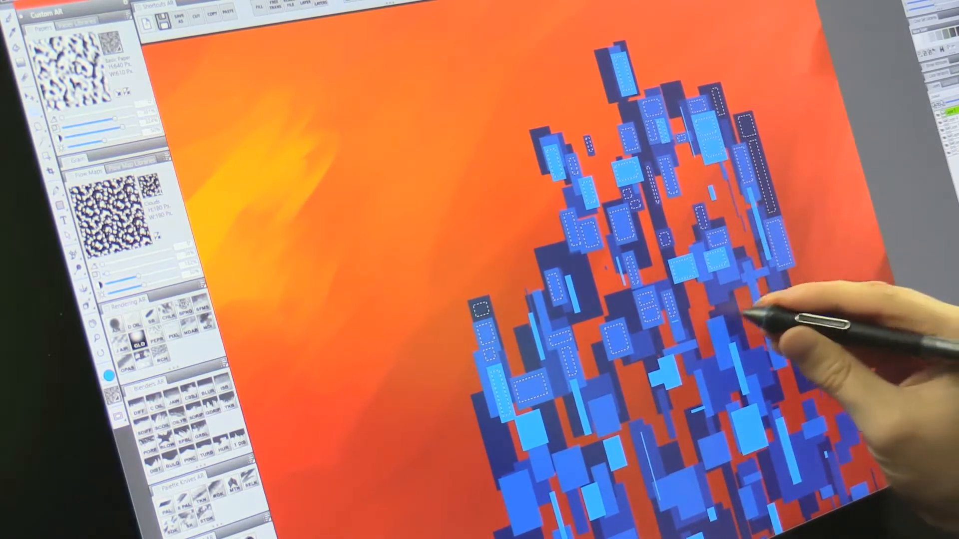
drag(733, 360, 730, 365)
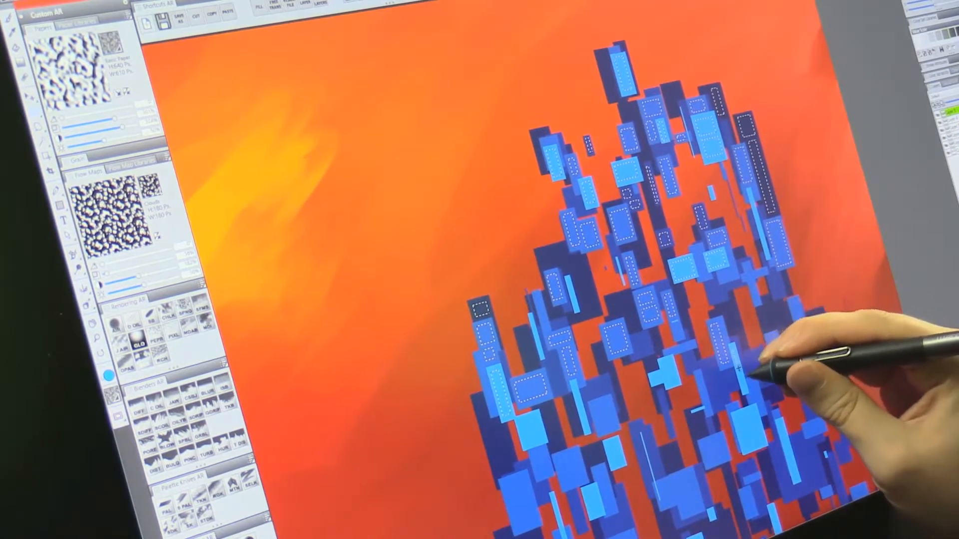
drag(718, 273, 718, 301)
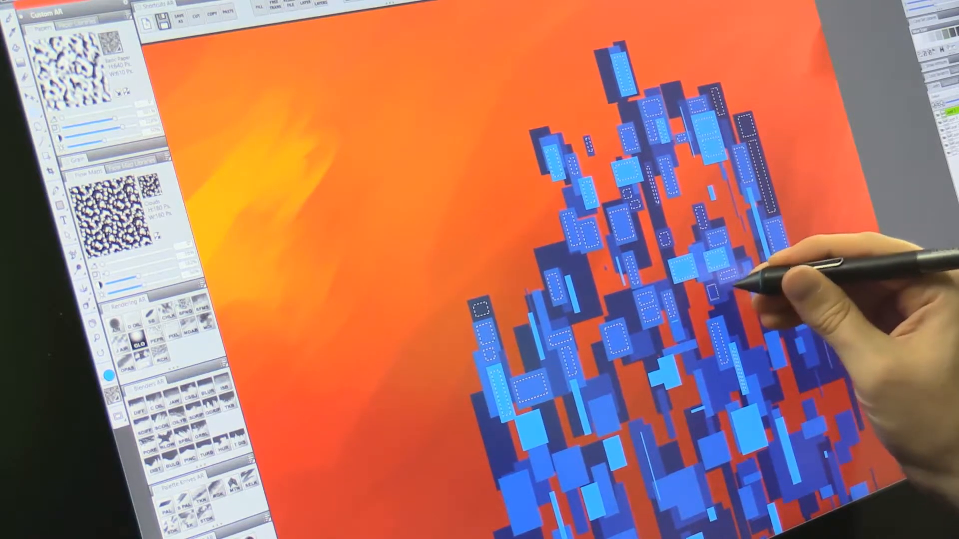
drag(694, 250, 705, 276)
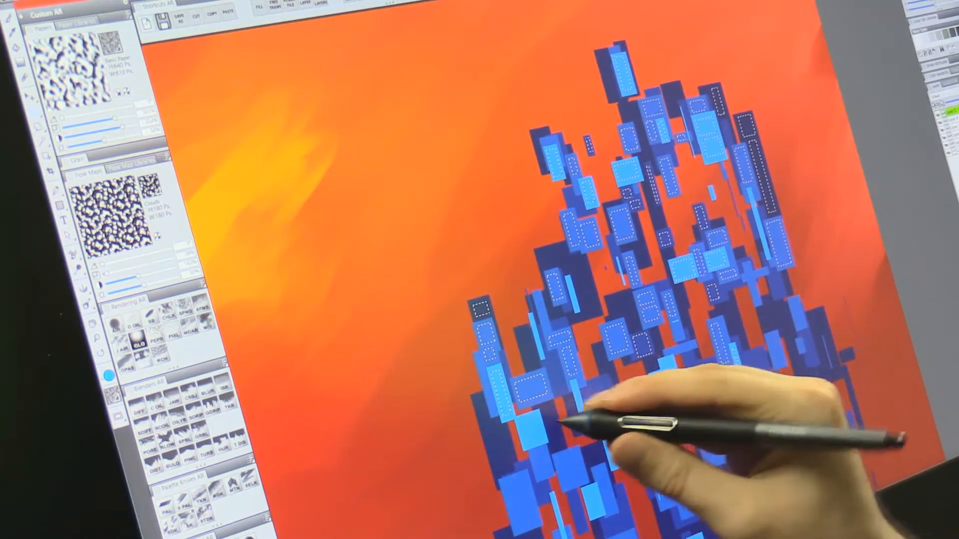
- Extend the selection with rectangles in the lower-left blocks and in the blocks on the right half of the tree's middle
drag(518, 418, 537, 523)
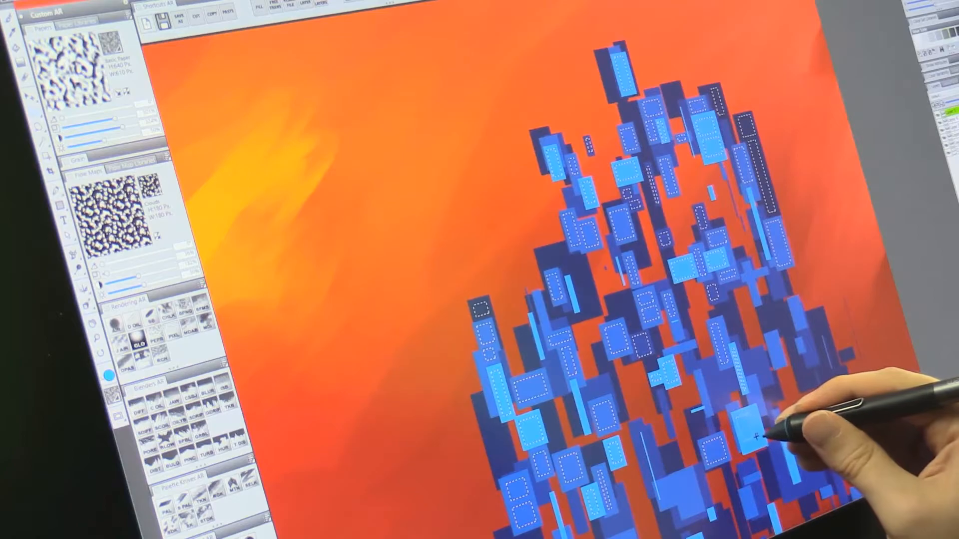
drag(764, 441, 765, 443)
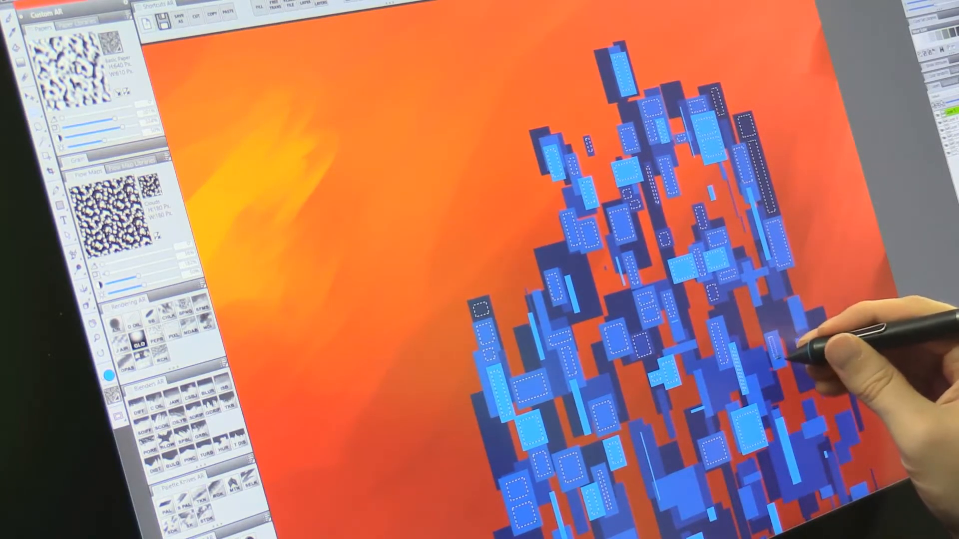
drag(769, 337, 782, 360)
drag(790, 300, 804, 328)
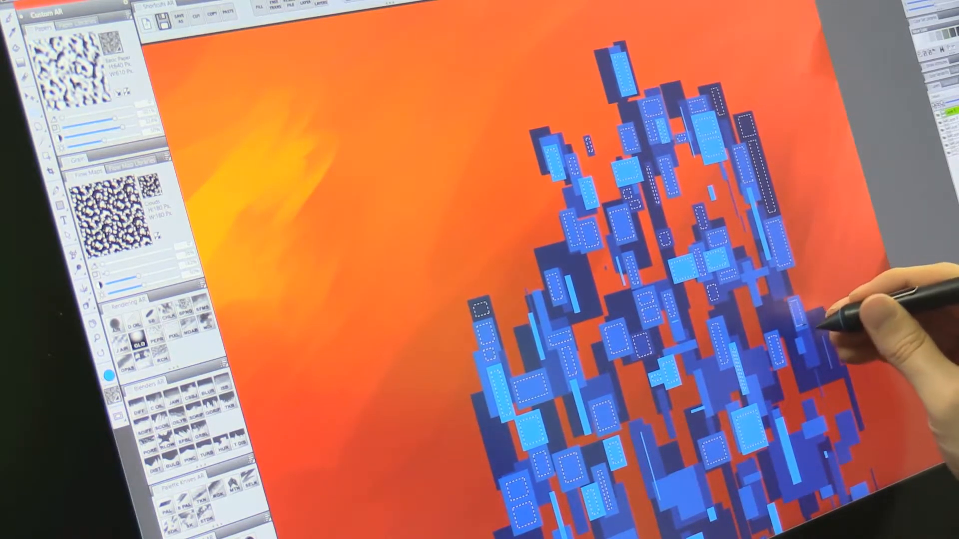
drag(726, 307, 739, 331)
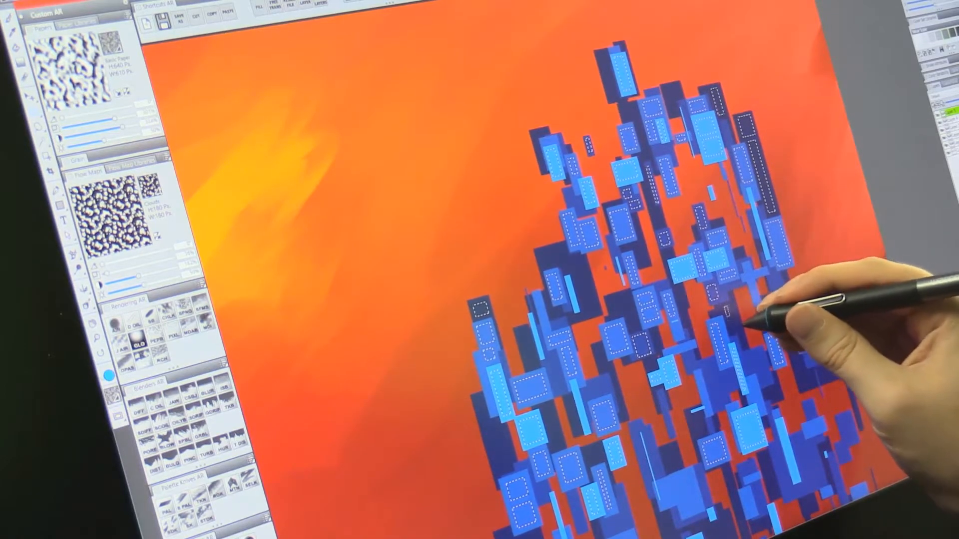
drag(745, 266, 759, 302)
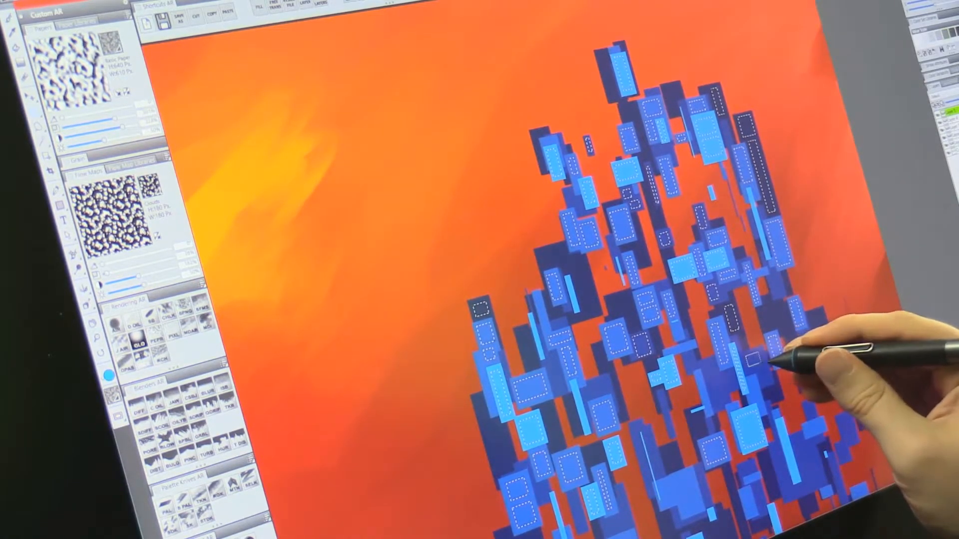
drag(746, 355, 765, 364)
drag(705, 368, 720, 399)
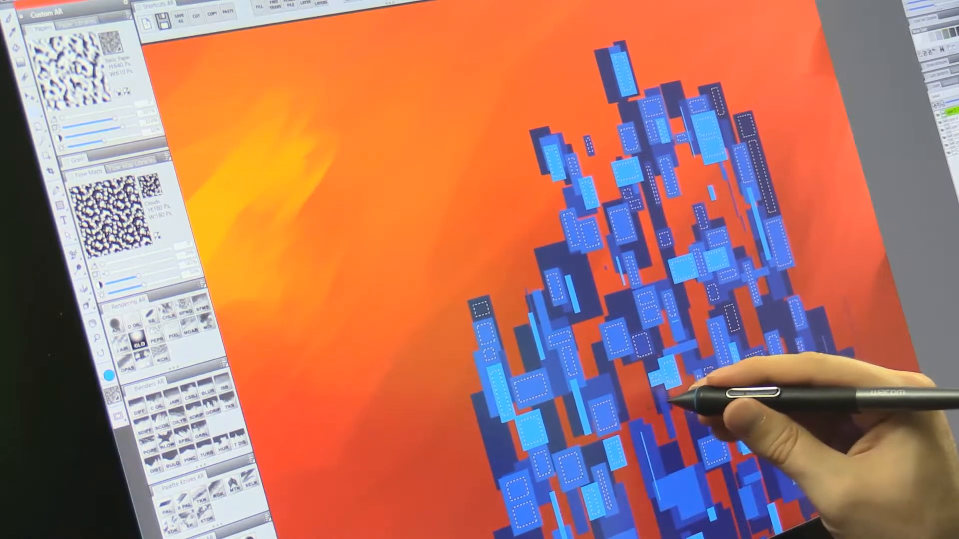
drag(668, 393, 681, 433)
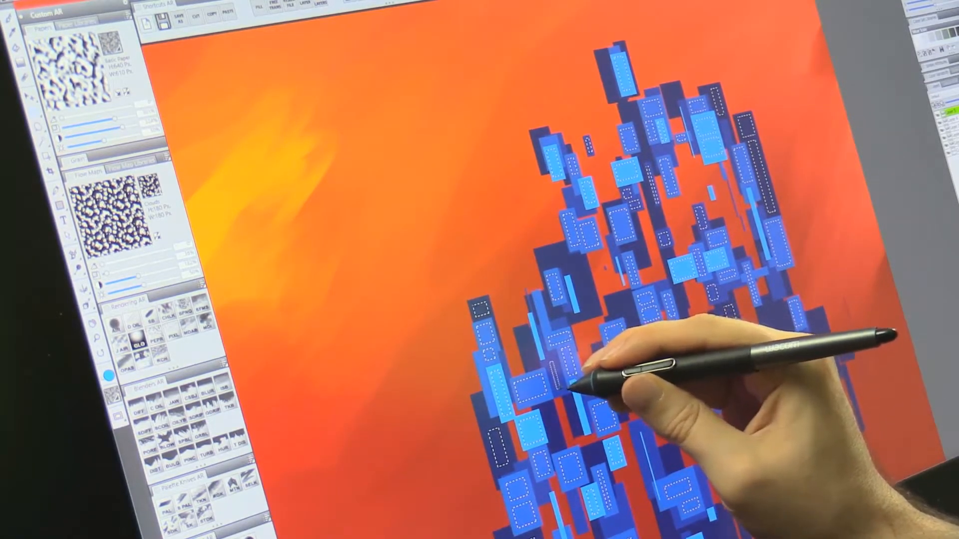
- Add rectangular selections in the remaining dark blocks at both edges and in the centre, continuing down into the next rows
drag(632, 336, 652, 354)
drag(544, 253, 594, 312)
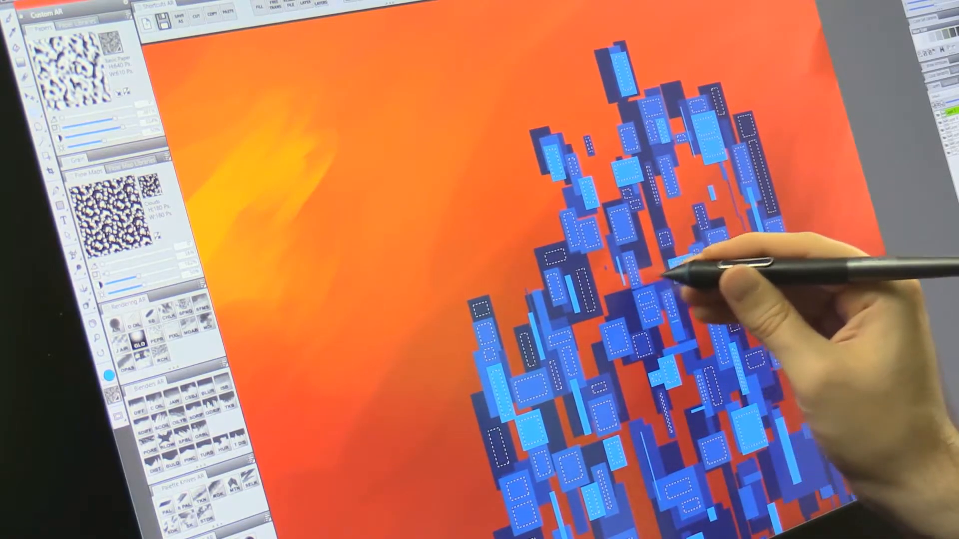
drag(639, 248, 645, 262)
drag(763, 313, 785, 321)
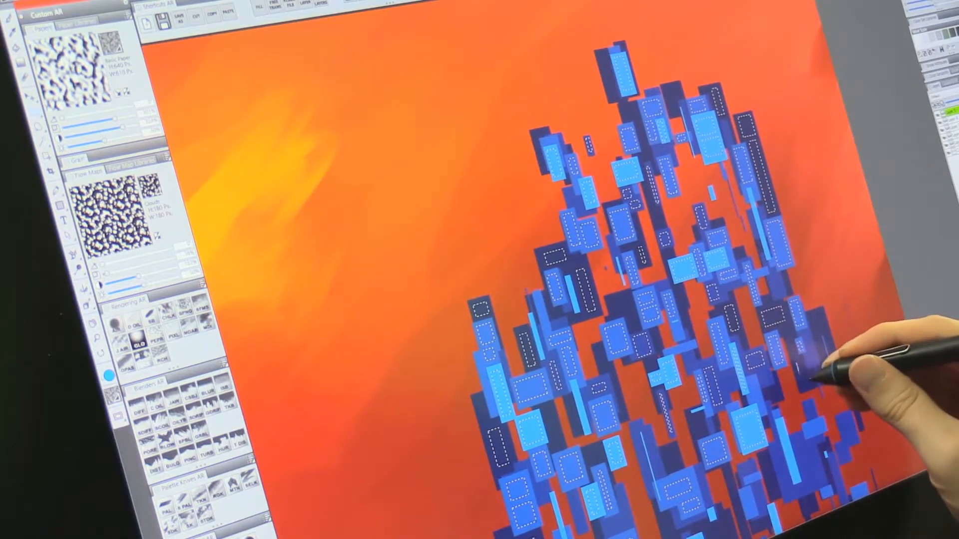
drag(796, 363, 805, 387)
drag(811, 315, 823, 329)
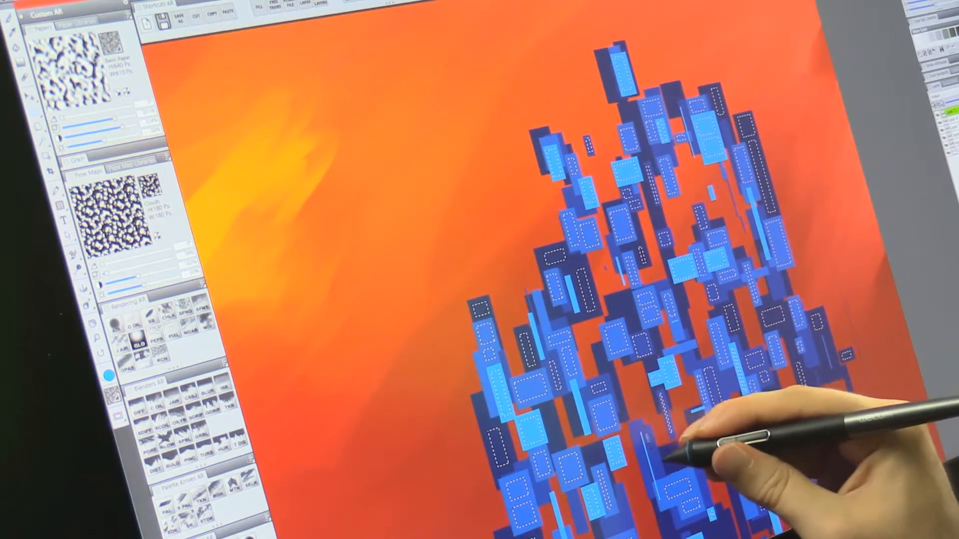
drag(634, 437, 652, 482)
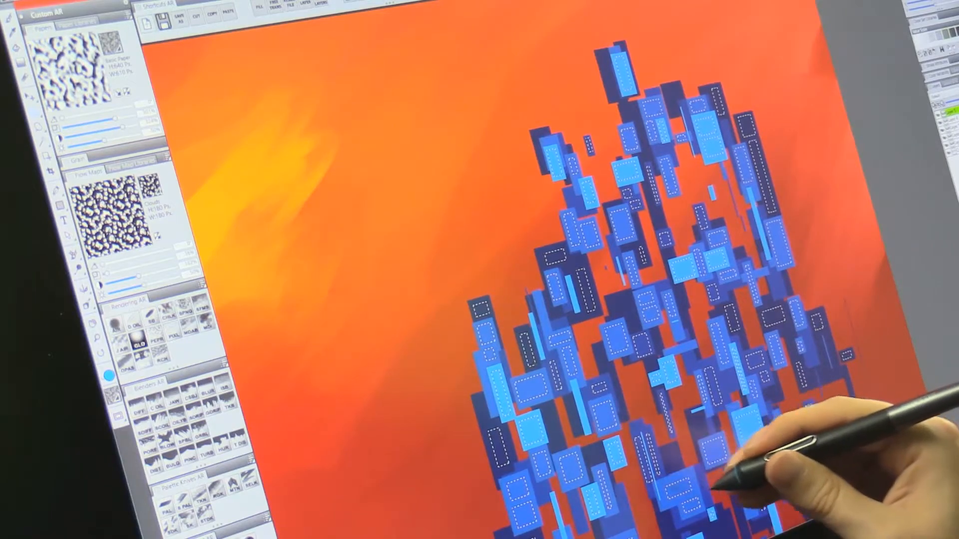
mouse_move(767, 446)
mouse_down()
mouse_move(712, 293)
mouse_move(714, 252)
mouse_up()
drag(724, 327, 715, 256)
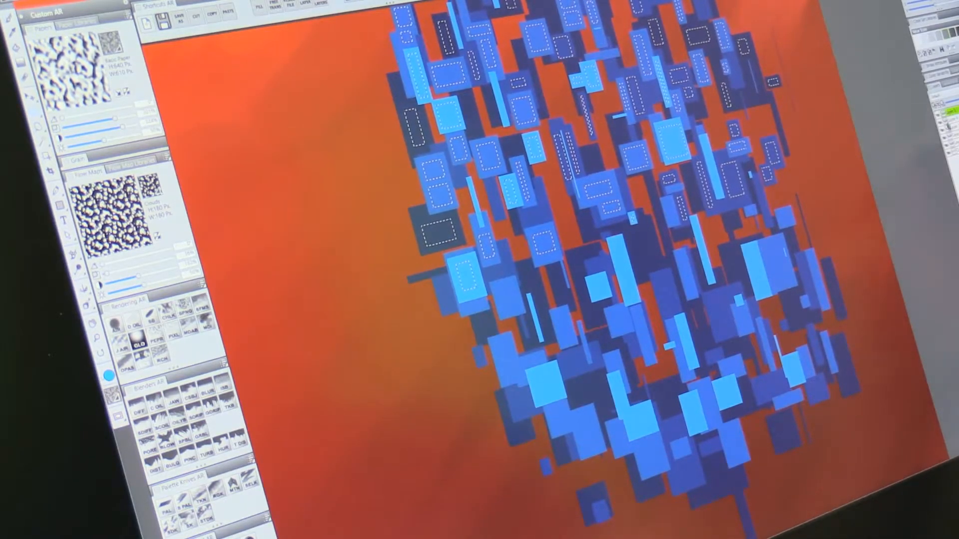
- Choose a light purple, fill the selected rectangles with it and clear the selection
click(918, 4)
key(ctrl+d)
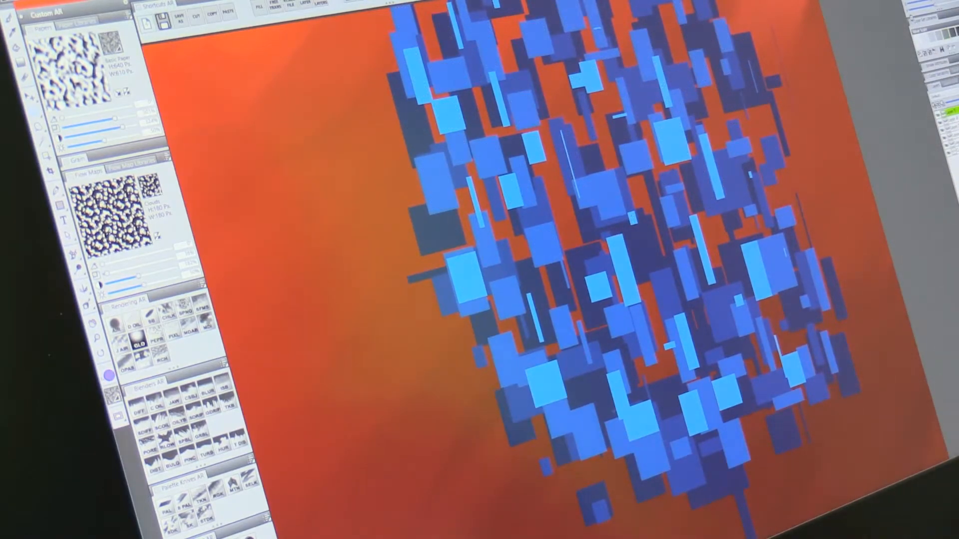
key(ctrl+f)
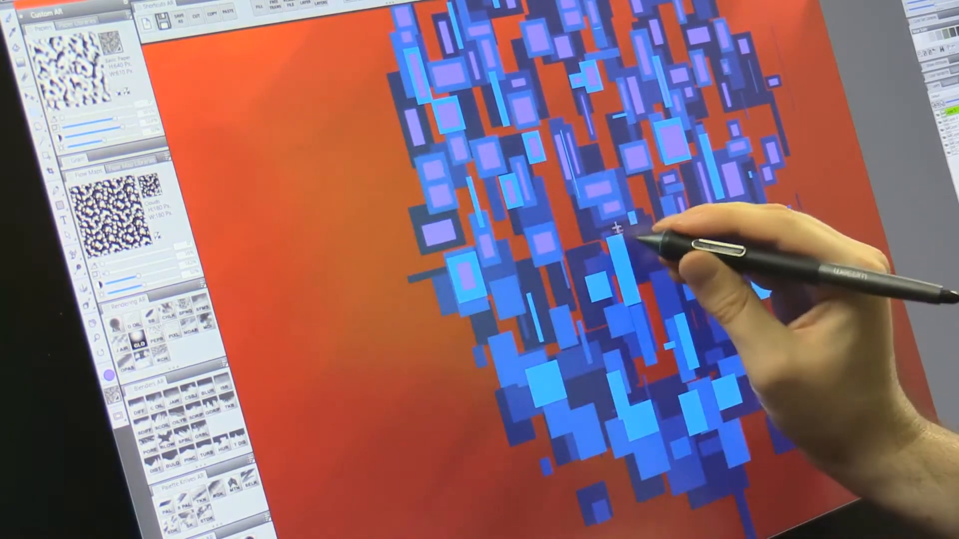
- Start a new set of rectangular selections inside the unfilled blocks in the centre and lower left of the tree
mouse_move(614, 243)
mouse_down()
mouse_move(633, 296)
mouse_move(602, 291)
mouse_up()
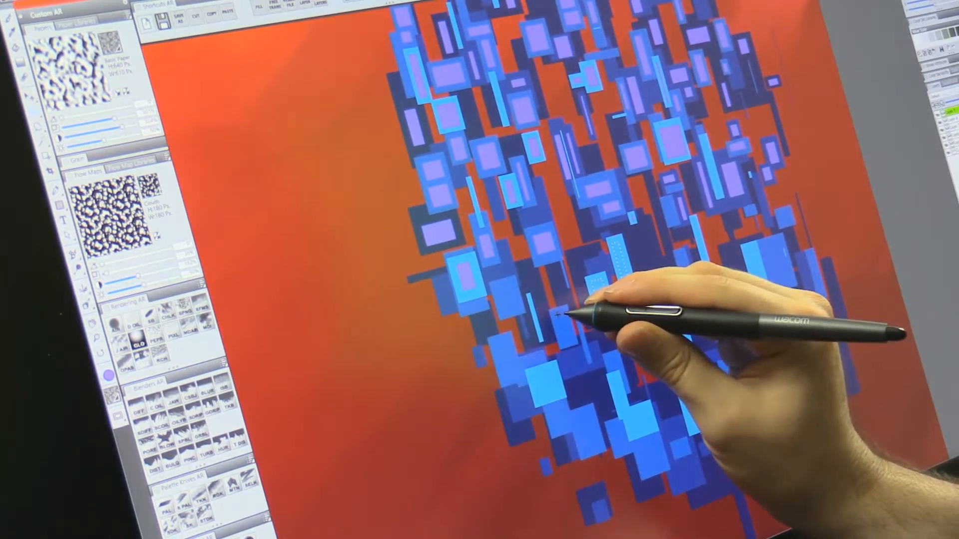
drag(571, 337, 572, 338)
drag(493, 285, 520, 308)
mouse_move(492, 340)
mouse_down()
mouse_move(519, 378)
mouse_move(560, 394)
mouse_up()
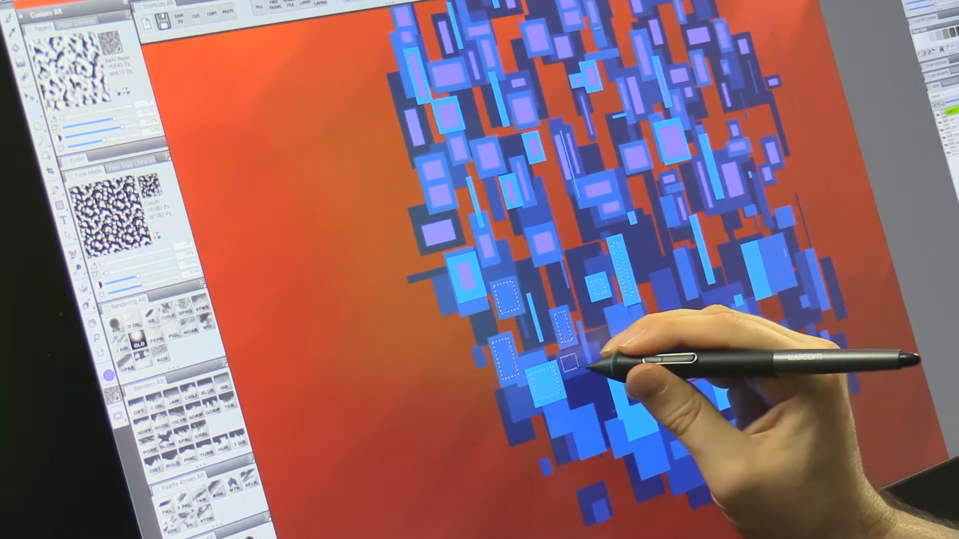
drag(598, 365, 601, 365)
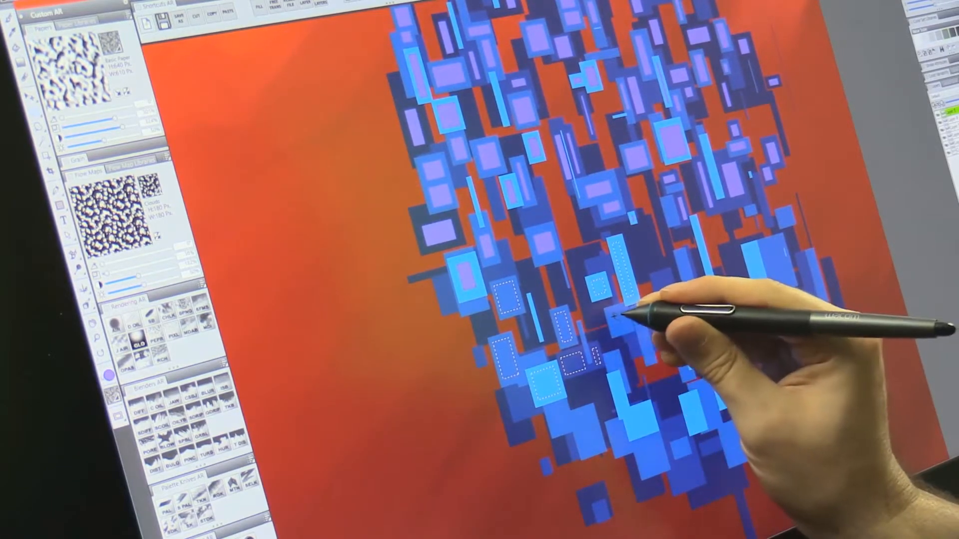
mouse_move(629, 328)
mouse_down()
mouse_move(655, 355)
mouse_move(613, 361)
mouse_move(619, 366)
mouse_up()
drag(626, 410, 653, 425)
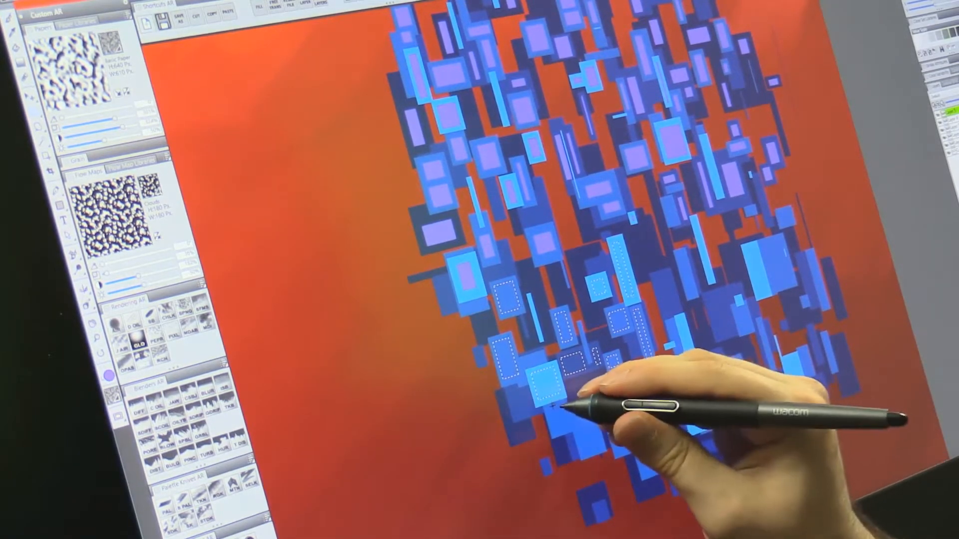
drag(549, 412, 570, 427)
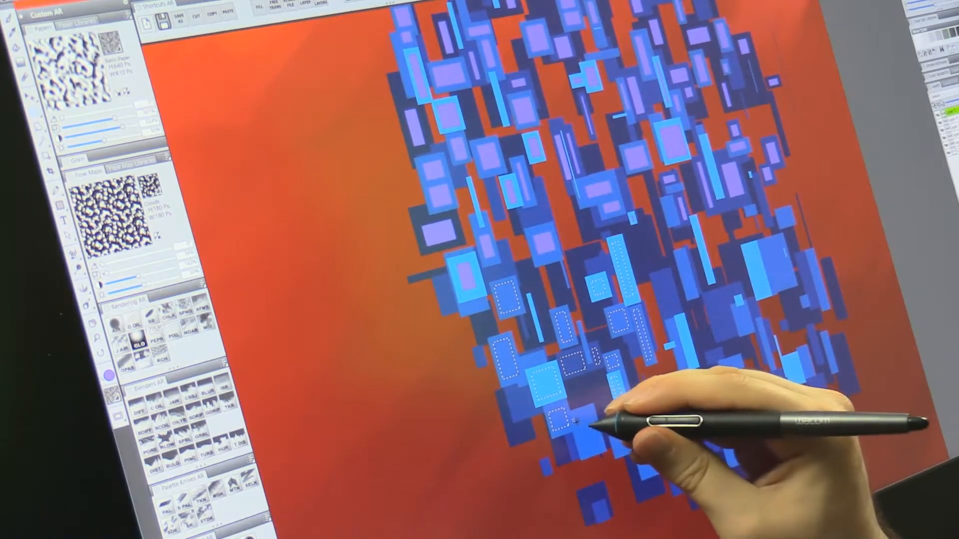
mouse_move(511, 397)
mouse_down()
mouse_move(529, 411)
mouse_move(529, 435)
mouse_up()
- Add rectangular selections to the lower-centre blocks, the small detached blocks and the bottom edge of the tree
drag(656, 278, 696, 367)
drag(669, 323, 683, 364)
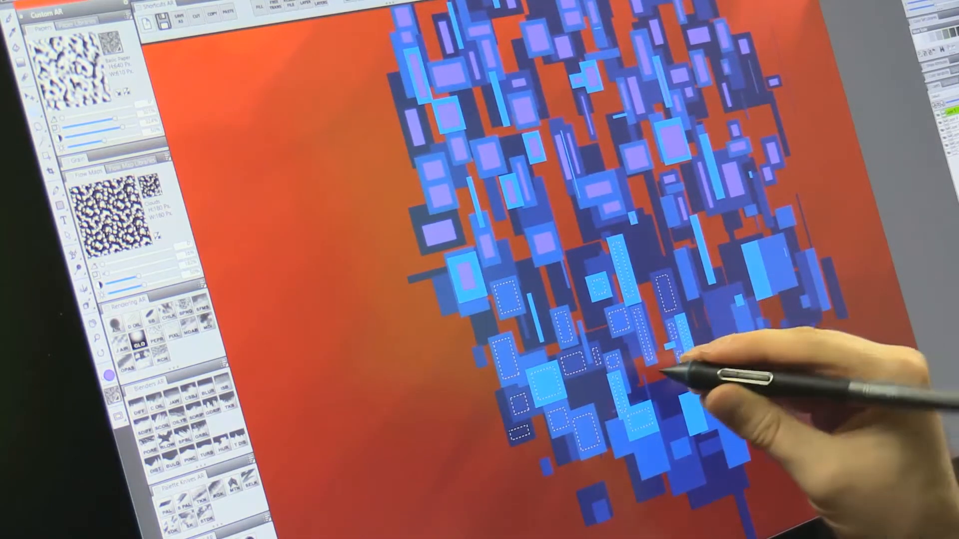
drag(629, 338, 636, 352)
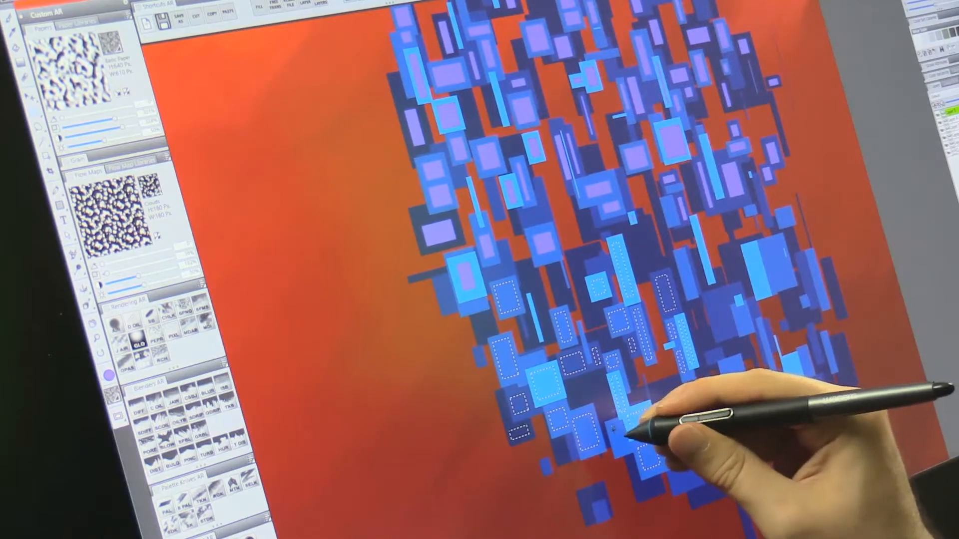
drag(624, 448, 624, 450)
drag(556, 444, 567, 459)
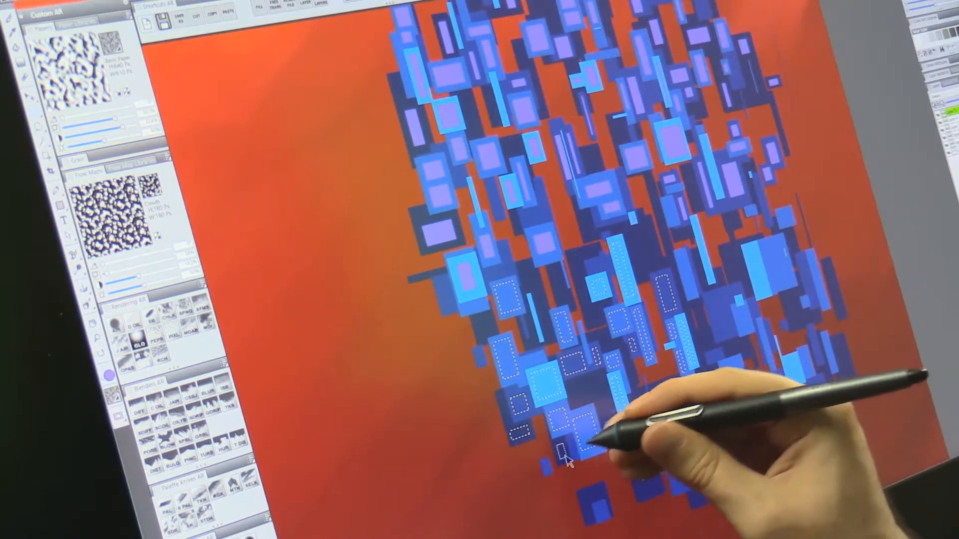
mouse_move(596, 507)
mouse_down()
mouse_move(603, 516)
mouse_move(602, 494)
mouse_up()
drag(542, 464, 549, 469)
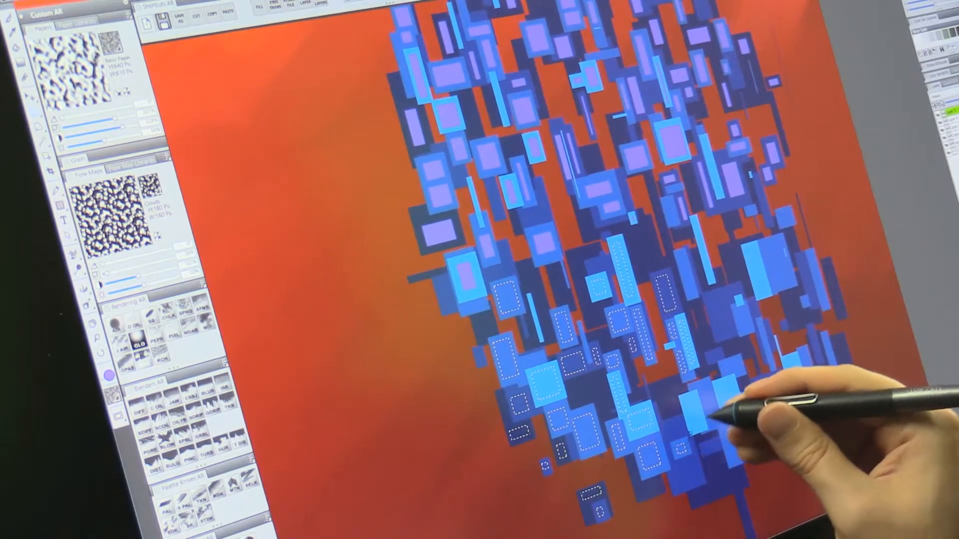
drag(703, 428, 689, 394)
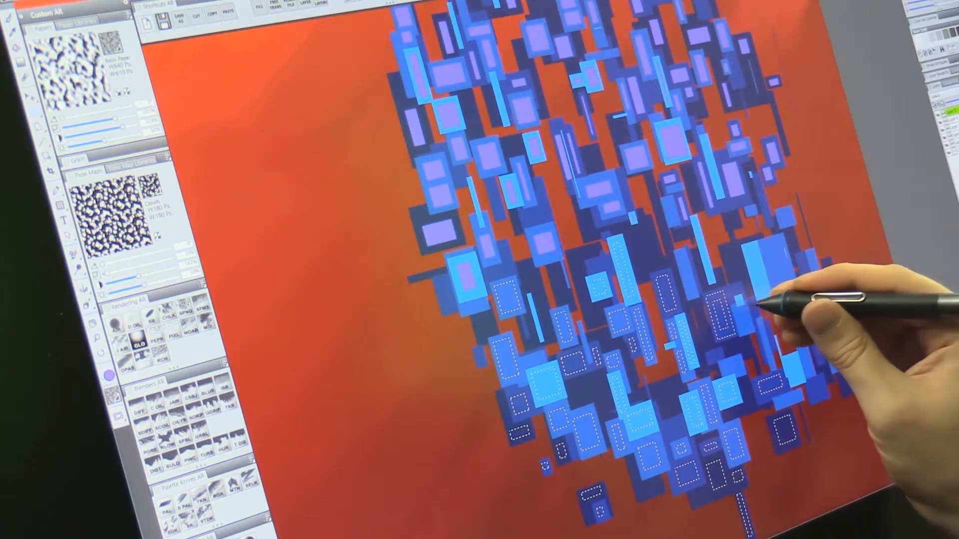
- Add rectangular selections inside the unfilled blocks right of the tree's centre, plus a small block near the middle
drag(747, 245, 768, 297)
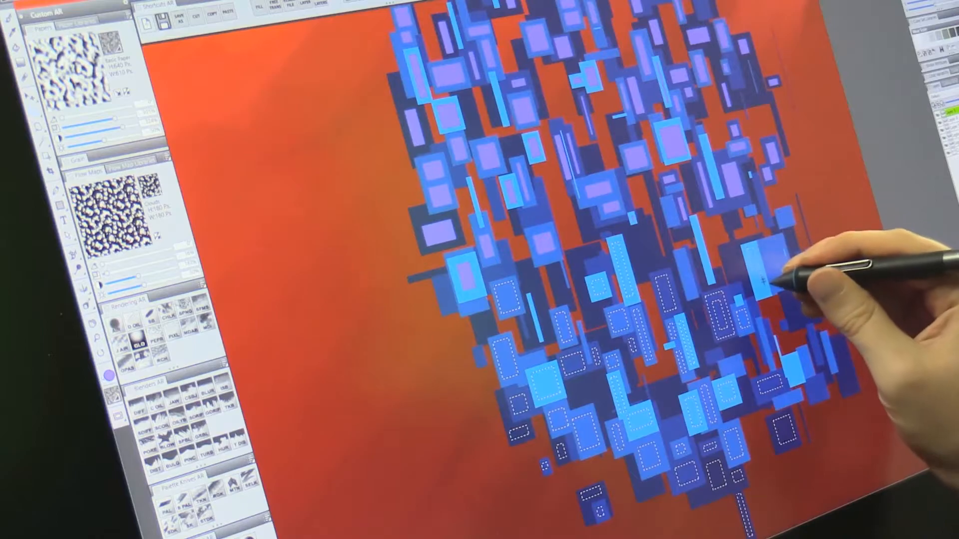
drag(766, 244, 786, 284)
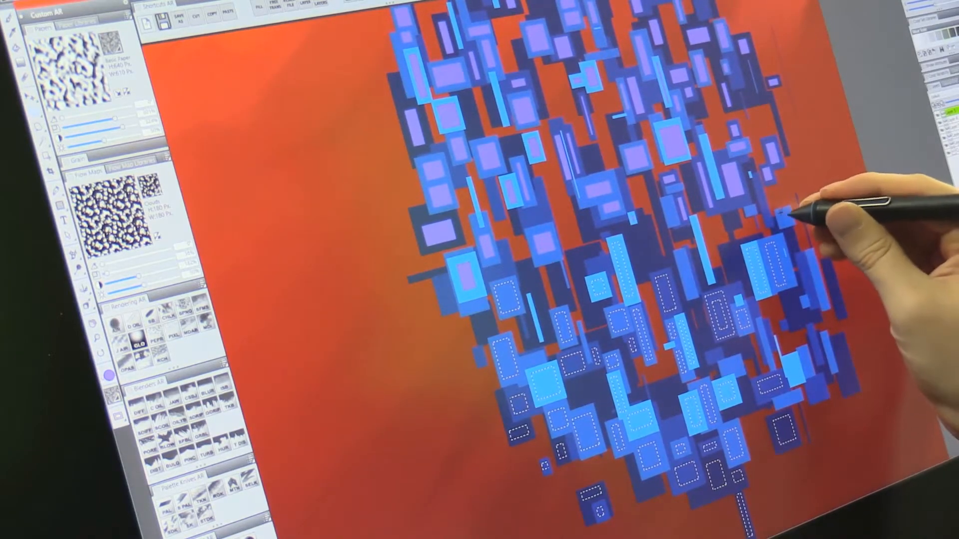
drag(780, 212, 791, 223)
drag(727, 216, 742, 278)
drag(679, 256, 691, 291)
drag(665, 201, 674, 221)
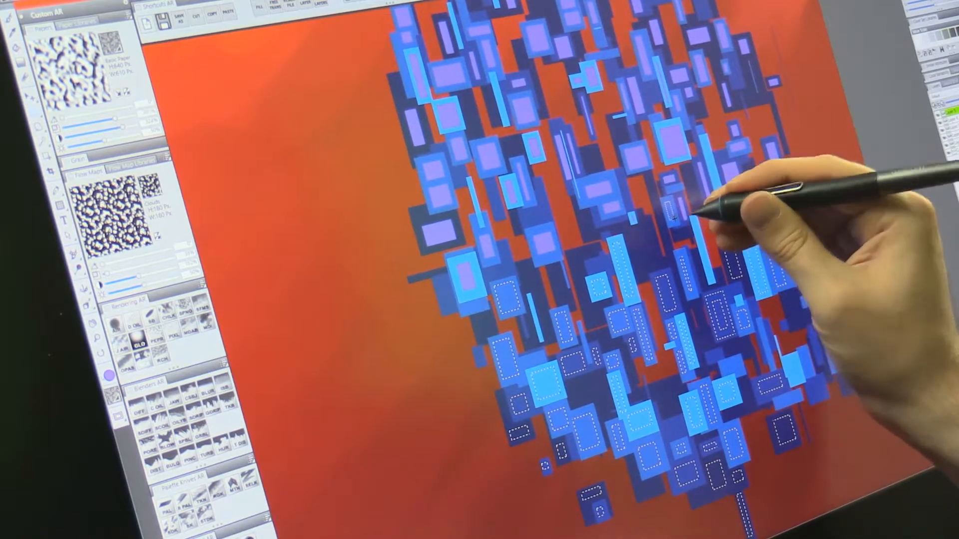
drag(589, 263, 606, 269)
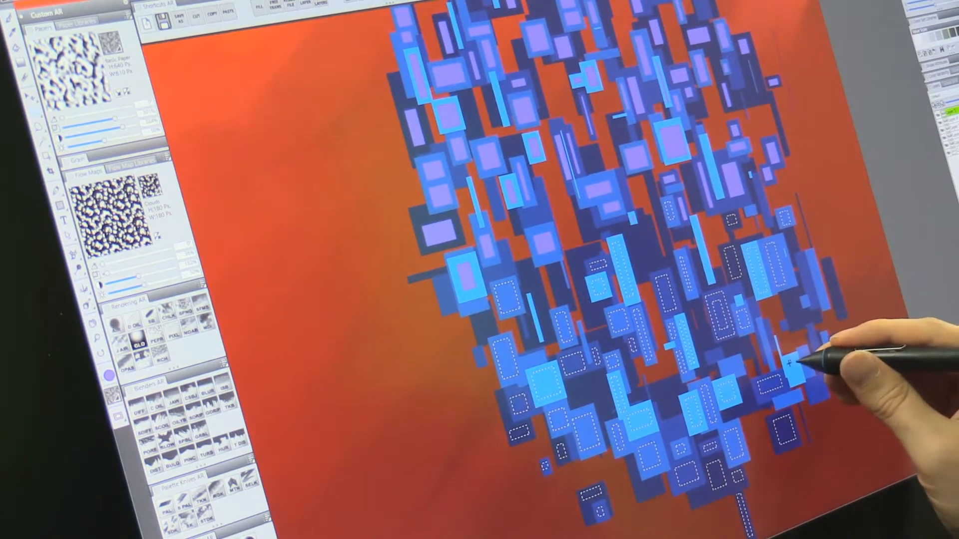
- Add rectangular selections inside the light, dark and narrow blocks along the tree's lower right edge
drag(787, 360, 823, 394)
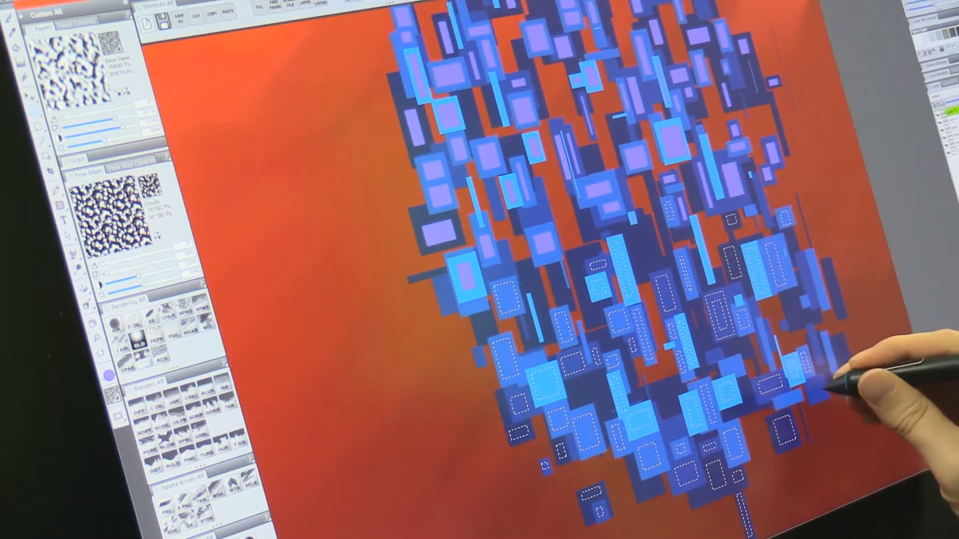
drag(808, 330, 851, 389)
drag(823, 259, 844, 316)
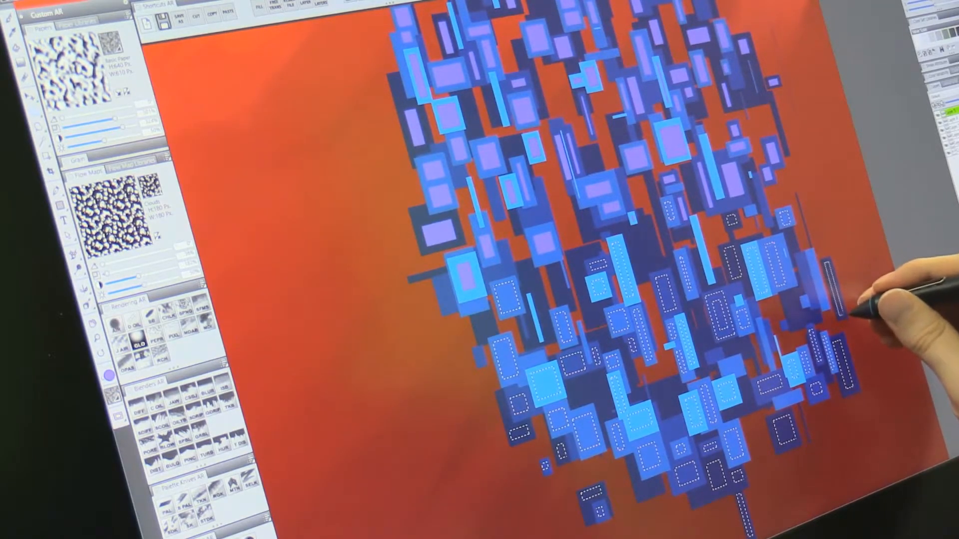
drag(808, 253, 827, 307)
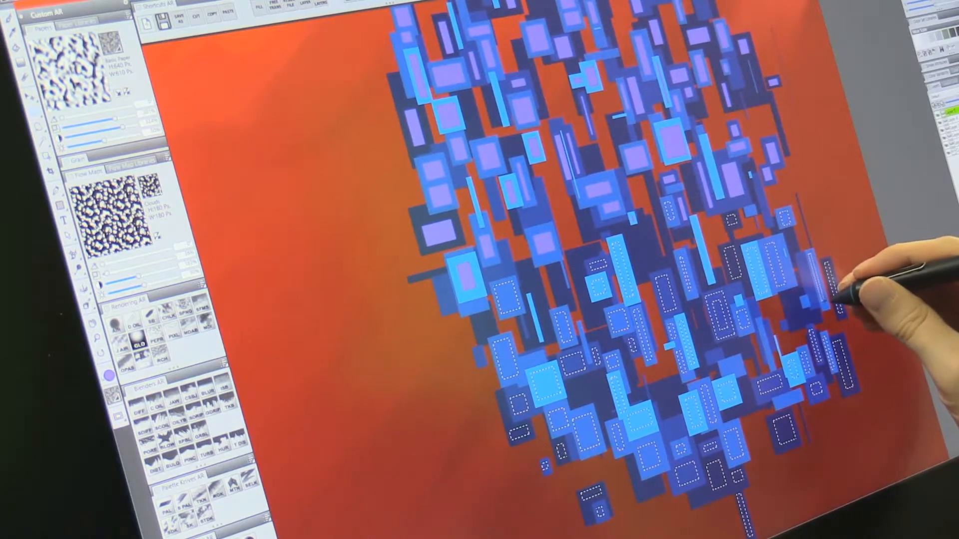
drag(800, 255, 813, 295)
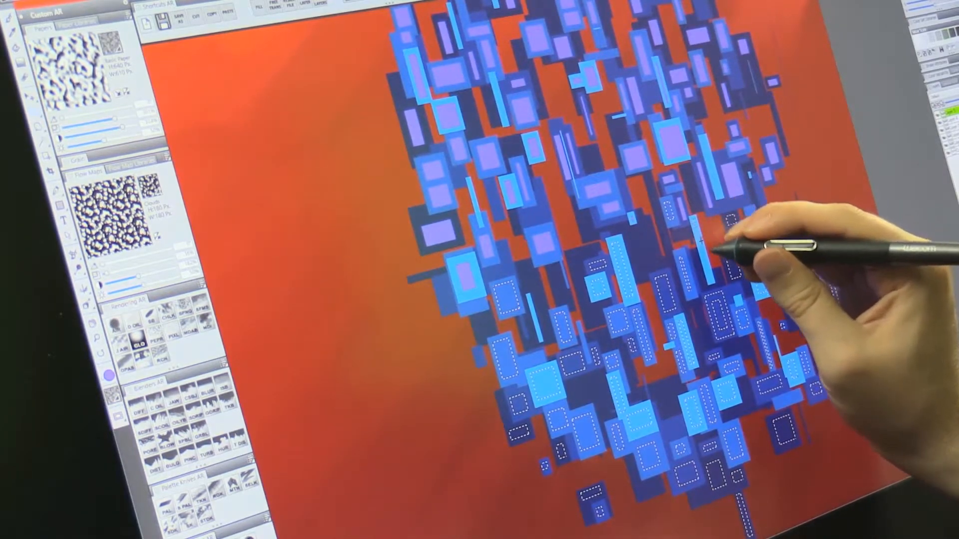
- Add rectangular selections in the remaining dark blocks in the centre and upper part of the tree
drag(702, 135, 721, 197)
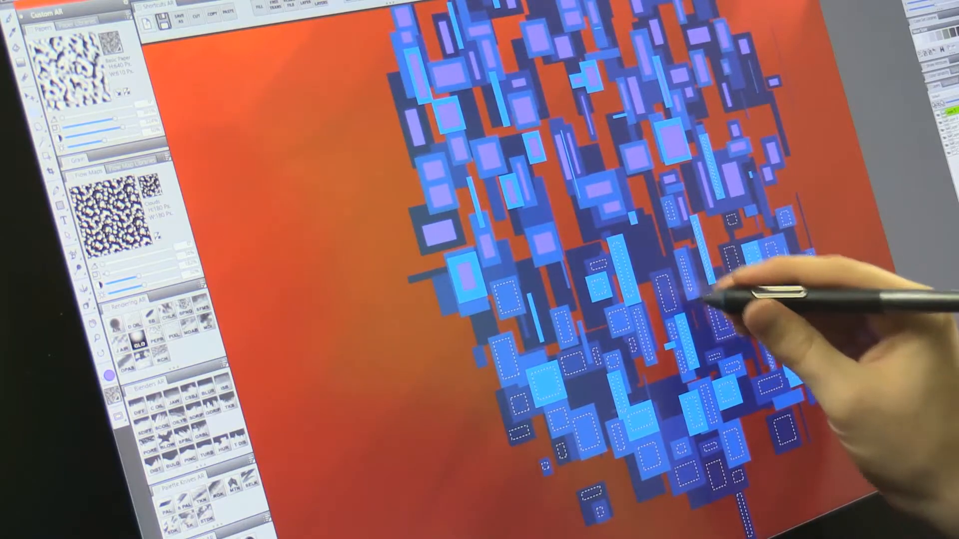
drag(631, 232, 657, 266)
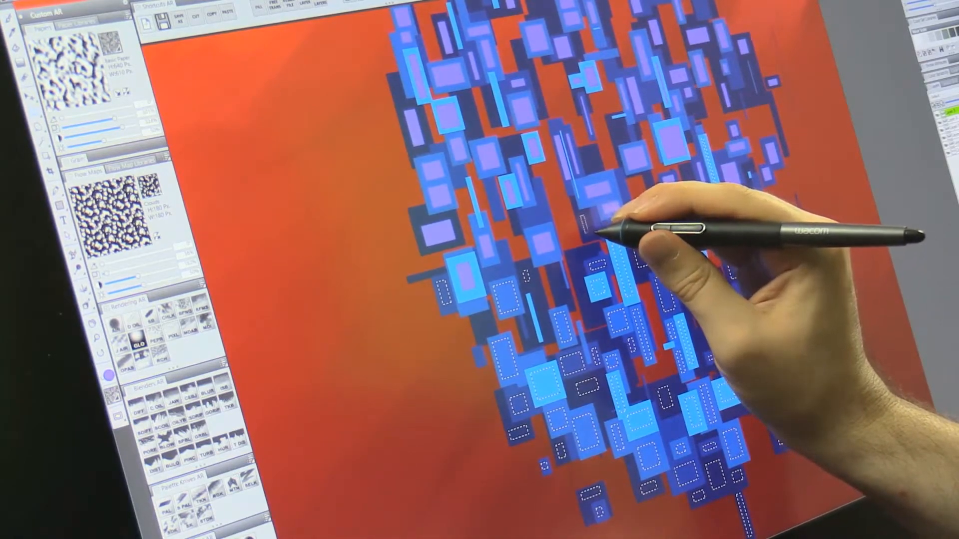
drag(588, 233, 590, 236)
drag(685, 169, 697, 206)
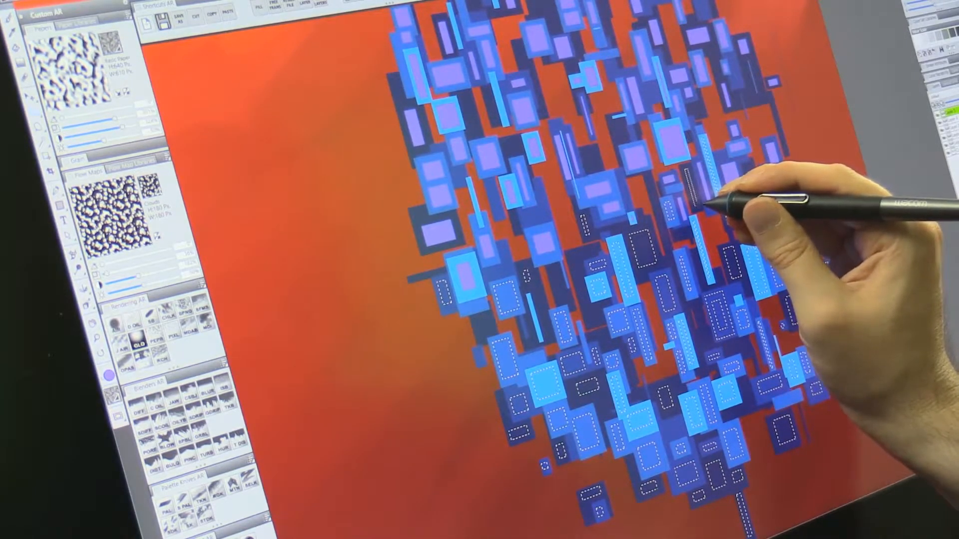
drag(747, 91, 754, 101)
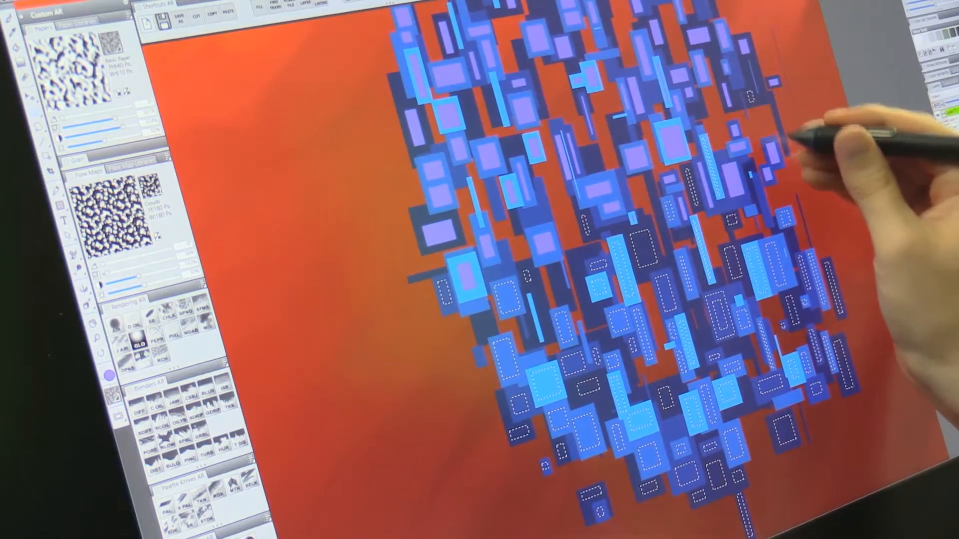
drag(603, 162, 606, 164)
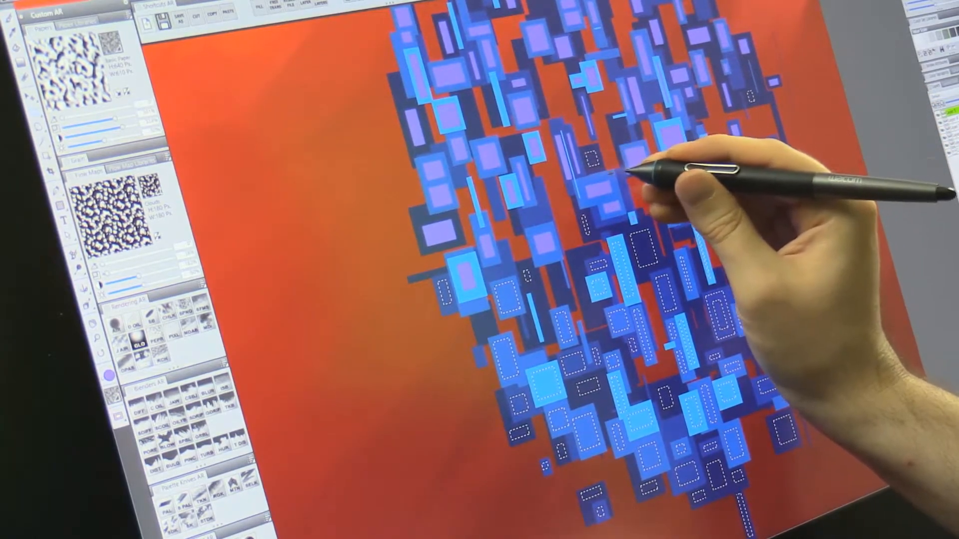
drag(621, 123, 632, 137)
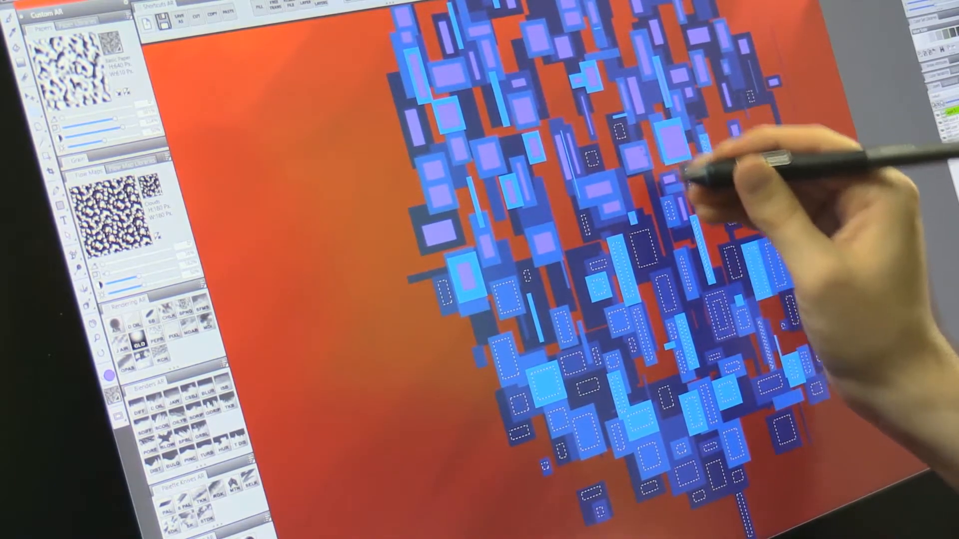
drag(523, 215, 546, 216)
drag(550, 271, 564, 296)
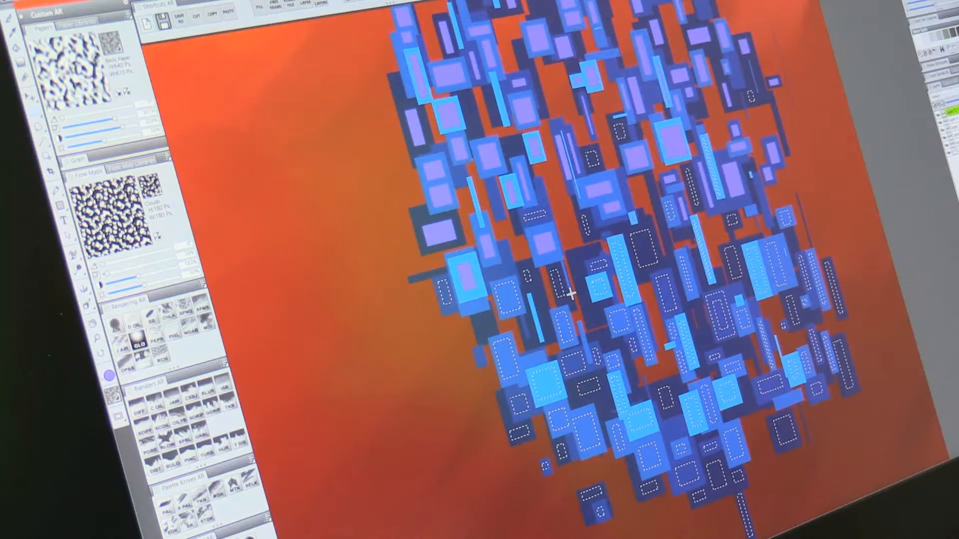
- Fill all the selected rectangles with the current light purple and clear the selection
key(ctrl+f)
key(Return)
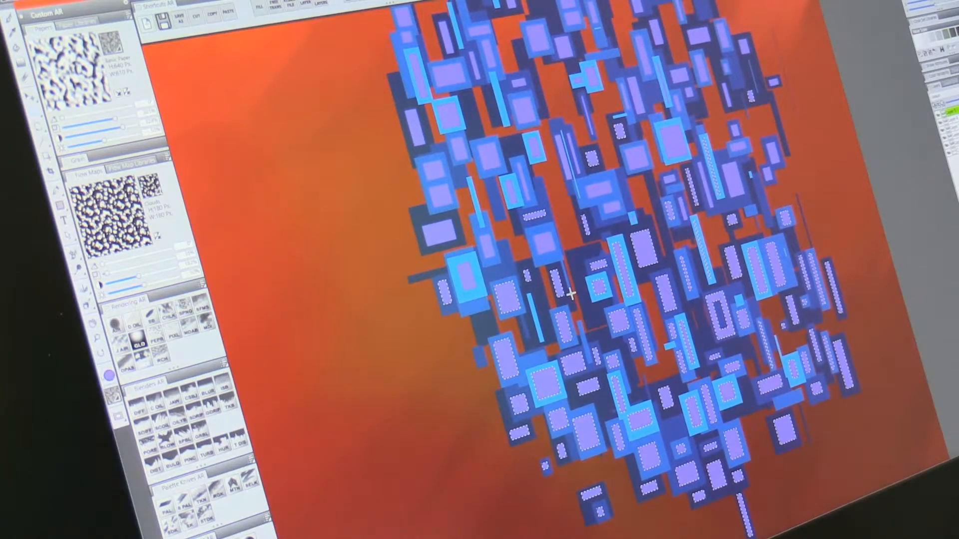
key(ctrl+d)
- Examine the whole painting at several zoom levels to judge the finished tree against the red-orange sky
click(97, 338)
alt+click(677, 322)
alt+click(677, 322)
alt+click(677, 323)
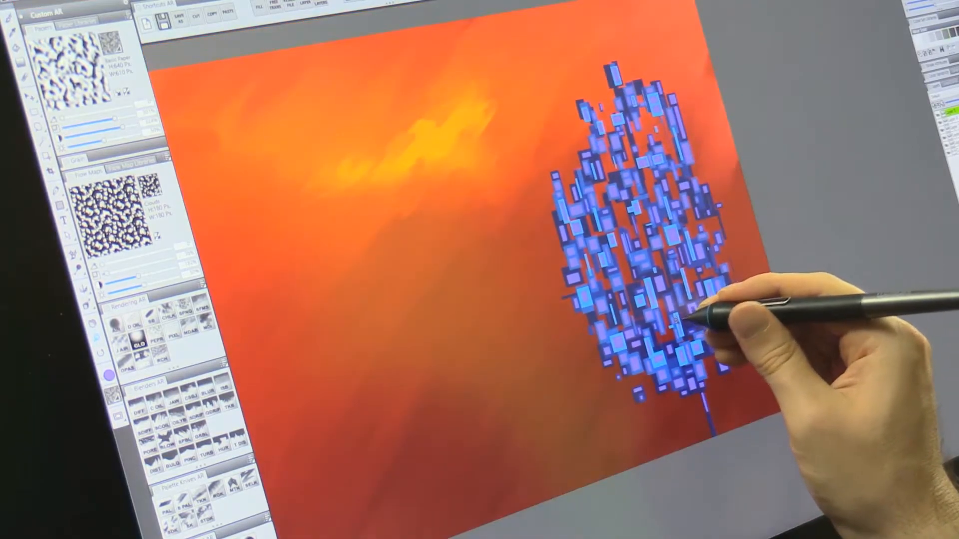
alt+click(679, 324)
alt+click(687, 324)
alt+click(750, 340)
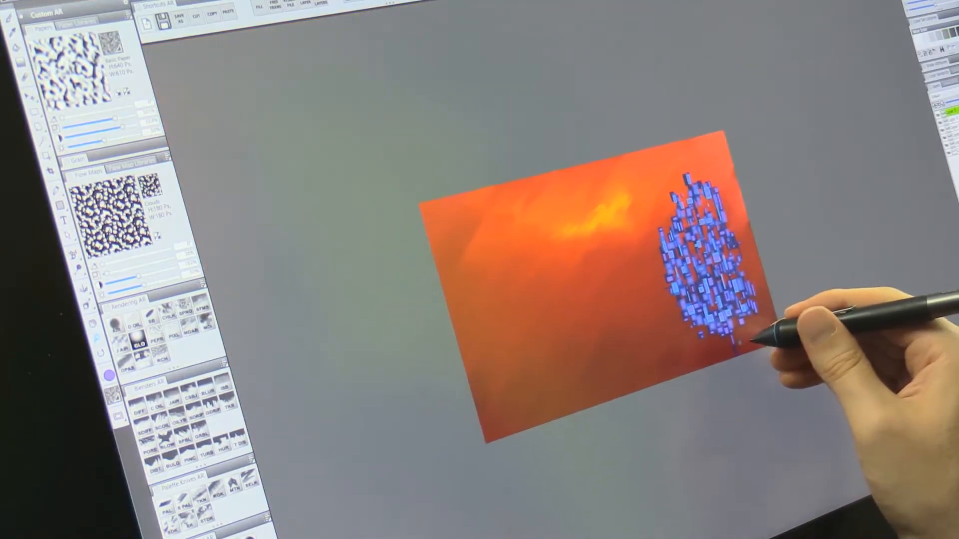
click(725, 324)
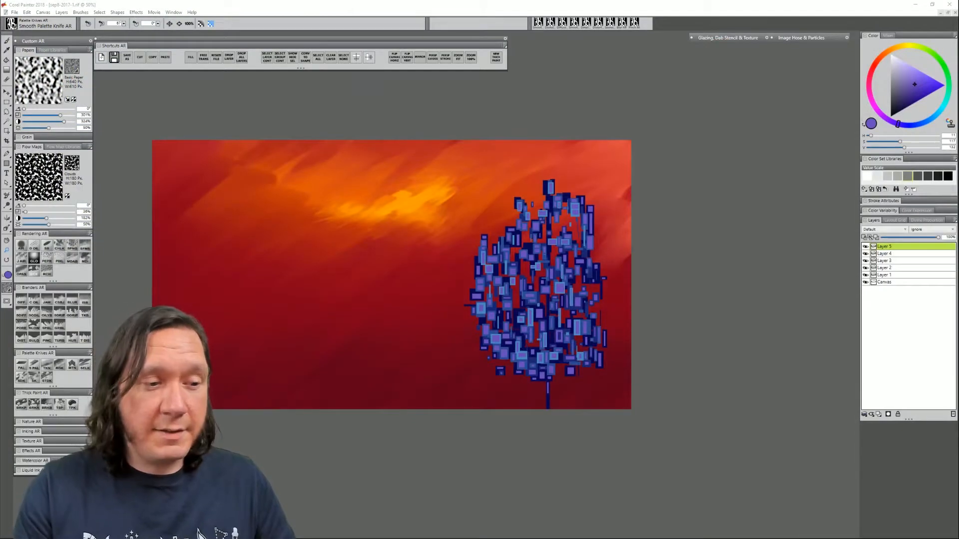
click(416, 340)
drag(440, 349, 538, 398)
click(518, 365)
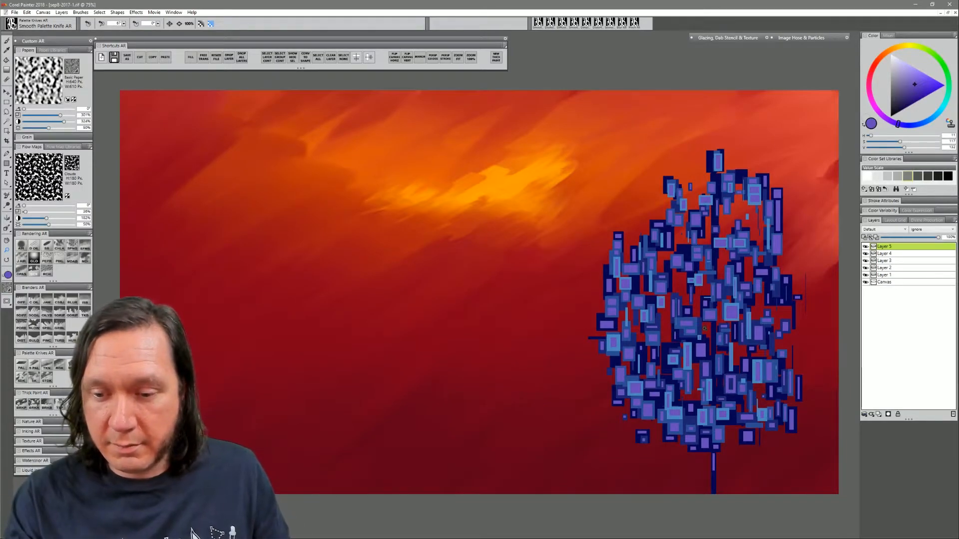
scroll(704, 329, up, 1)
scroll(704, 330, down, 1)
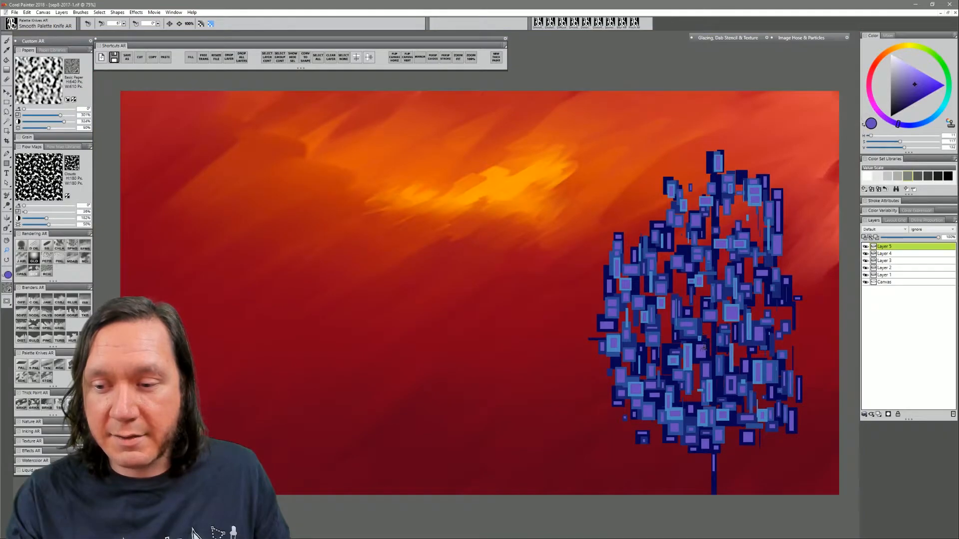
scroll(655, 370, up, 1)
scroll(654, 370, down, 1)
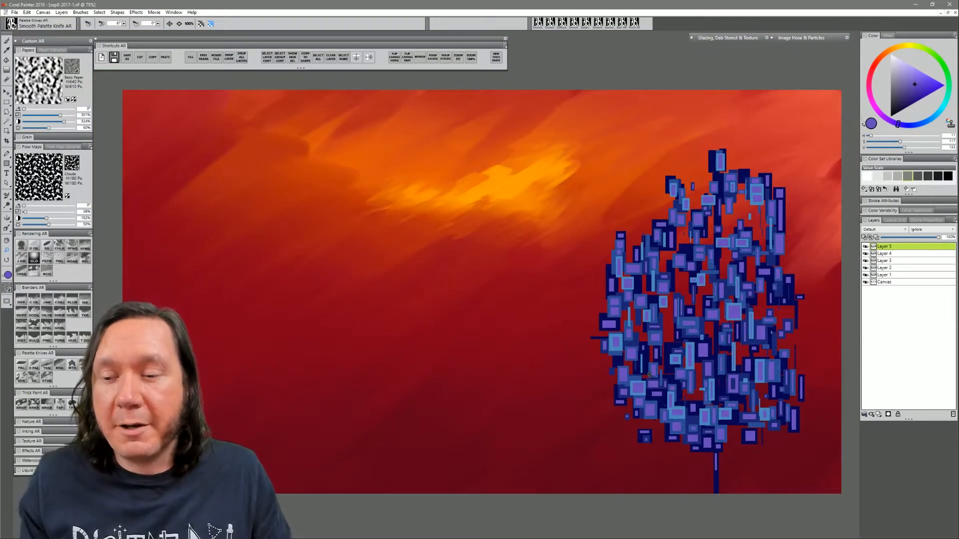
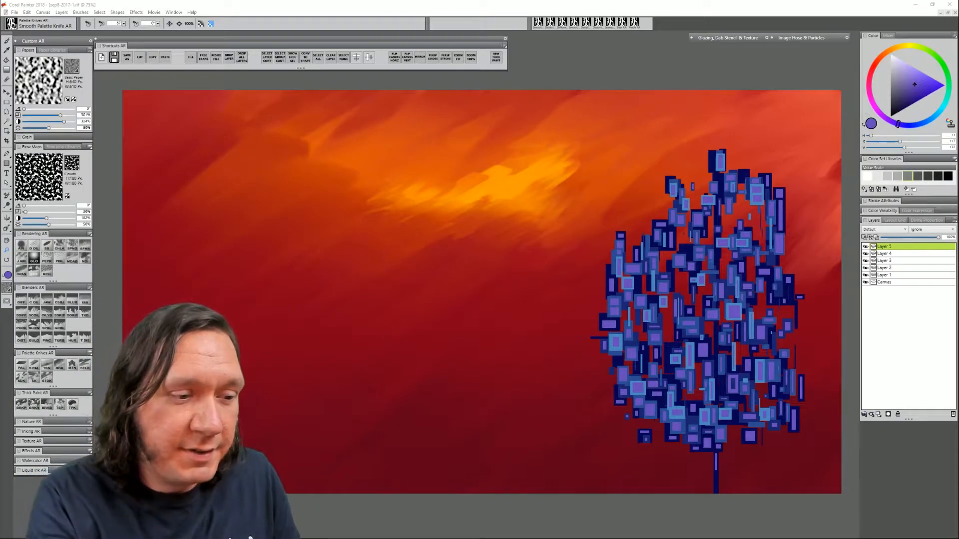
click(7, 250)
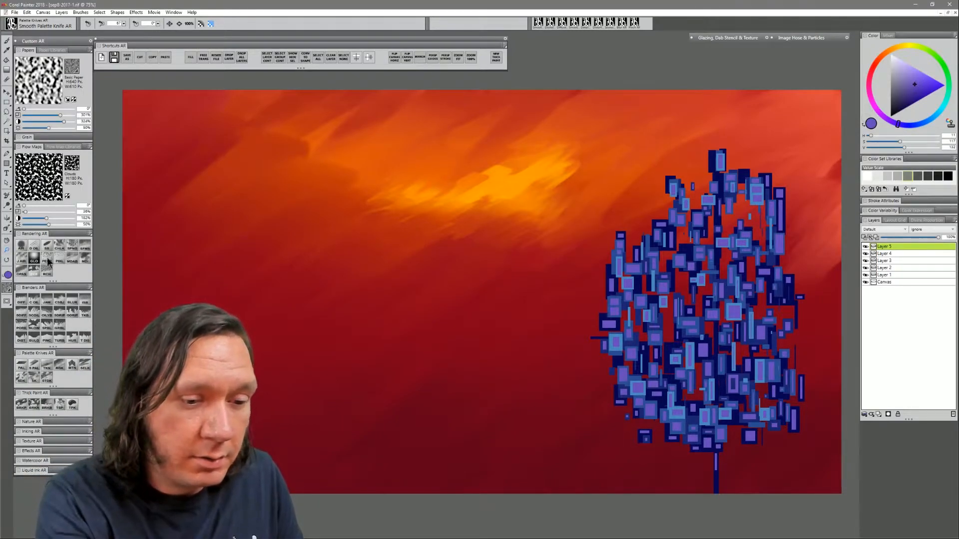
alt+click(551, 331)
alt+click(548, 342)
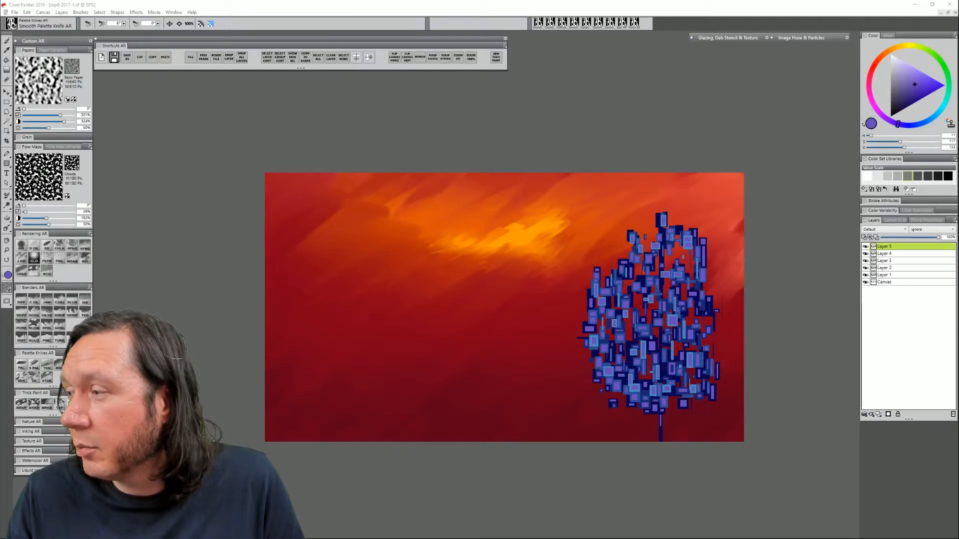
- Group Layer 1 through Layer 5 and name the group "tree"
click(865, 275)
click(865, 275)
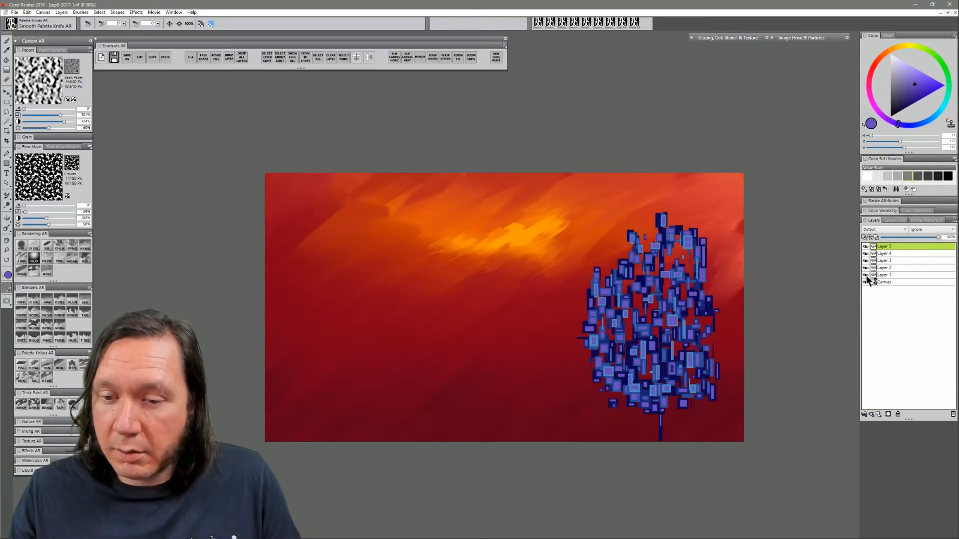
click(881, 274)
shift+click(886, 246)
key(ctrl+g)
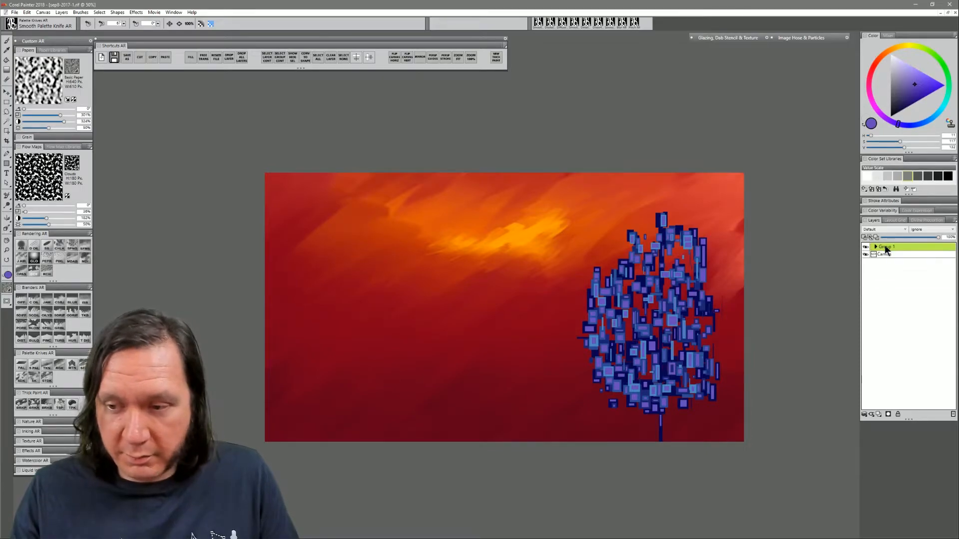
text(tree)
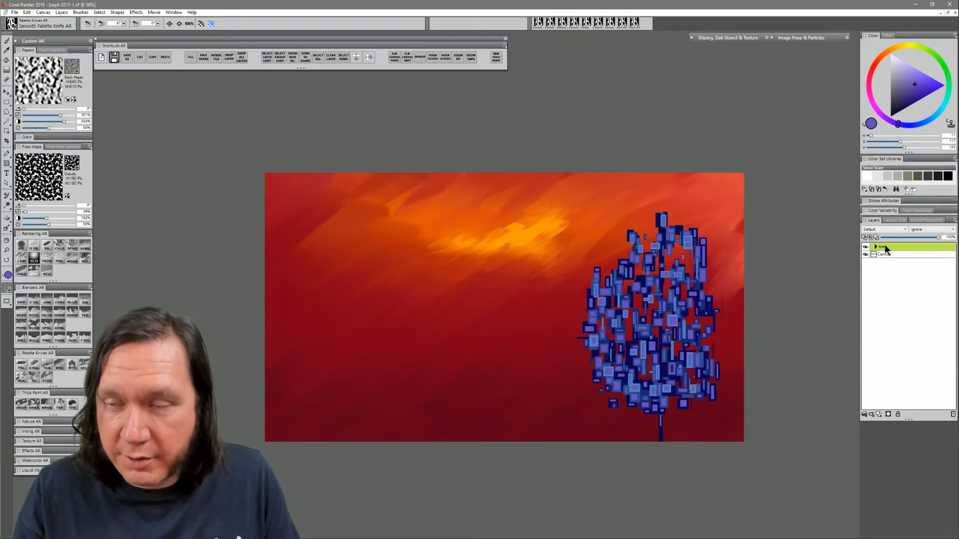
key(Return)
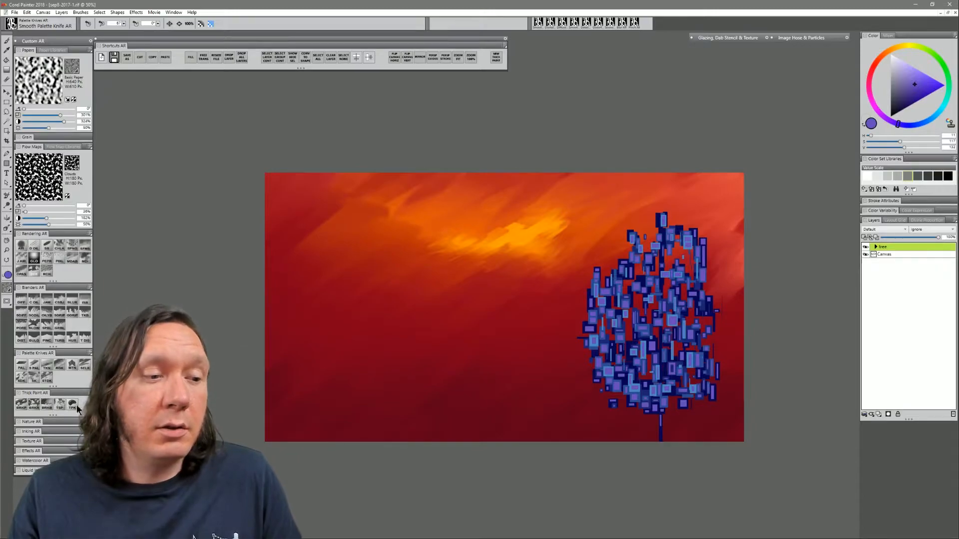
- Create a new layer above the tree group and set the colour to white
click(580, 250)
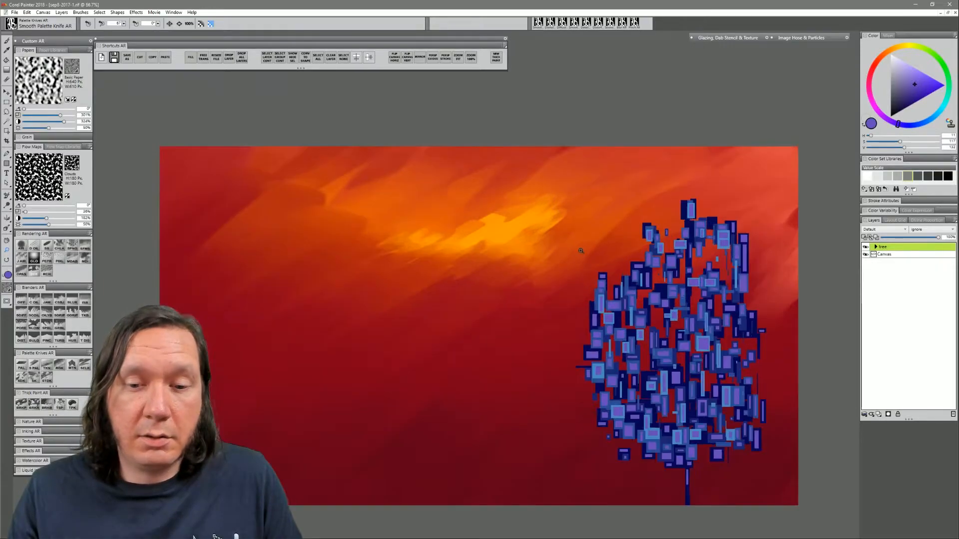
drag(553, 289, 557, 254)
click(556, 254)
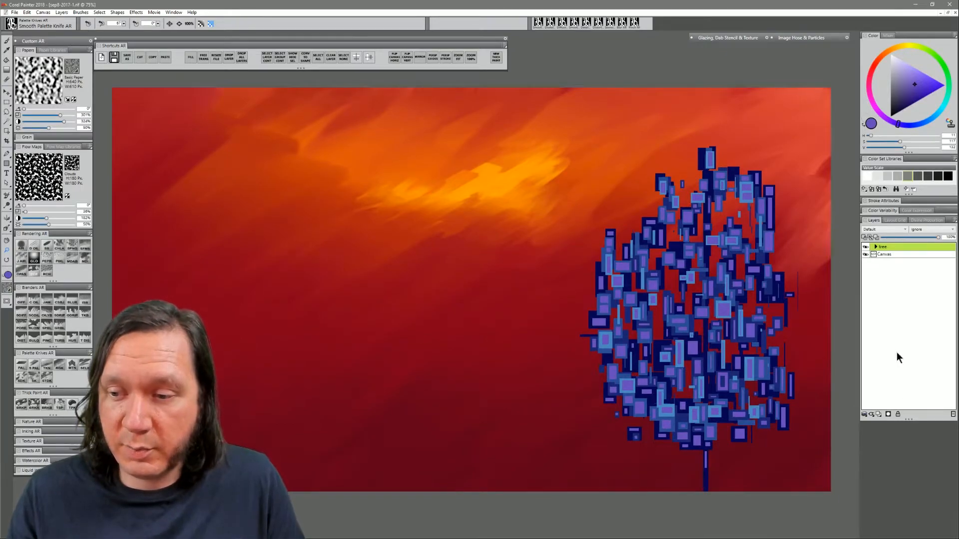
click(879, 414)
click(890, 54)
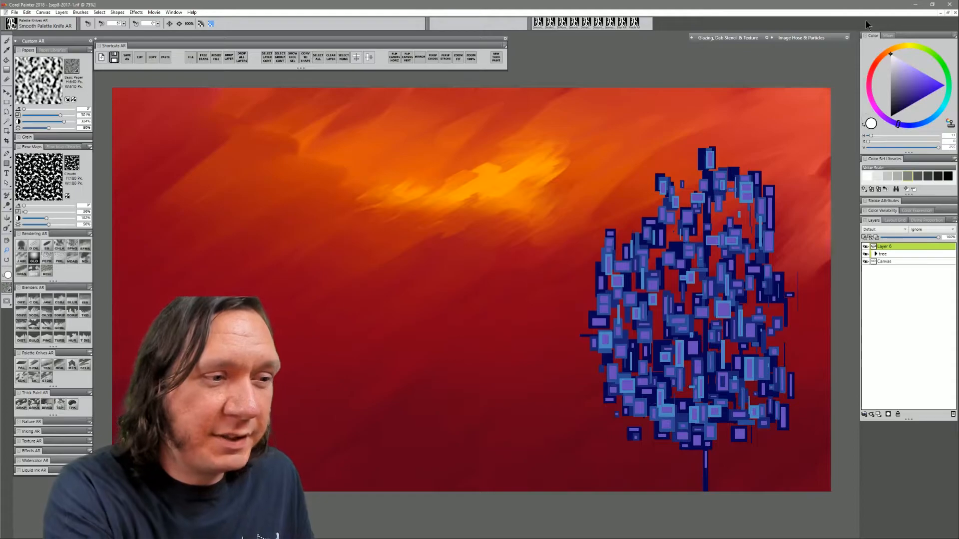
- Build a stepped selection from overlapping rectangles for a large bird's body, head and wings in the sky's upper area, away from the tree
click(6, 102)
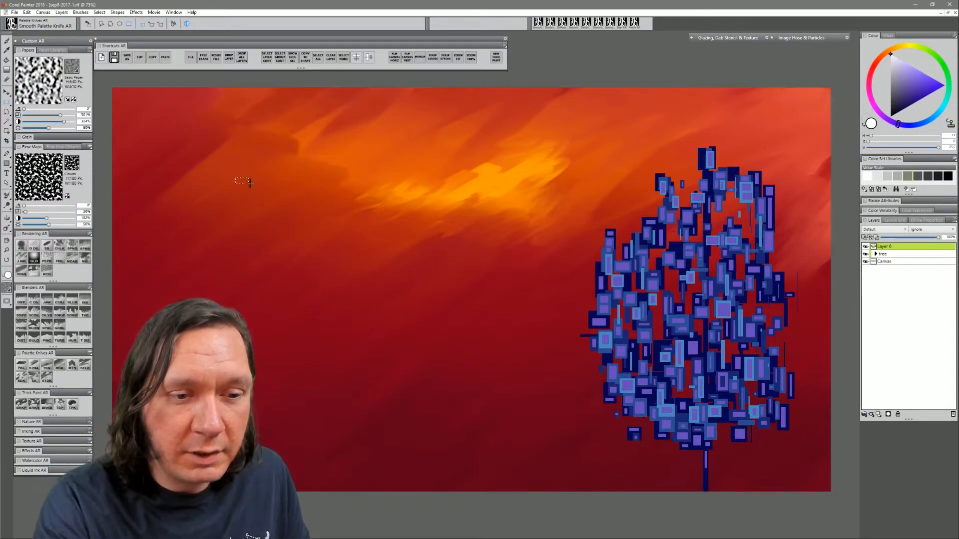
drag(295, 189, 238, 218)
drag(268, 167, 301, 169)
drag(240, 218, 235, 243)
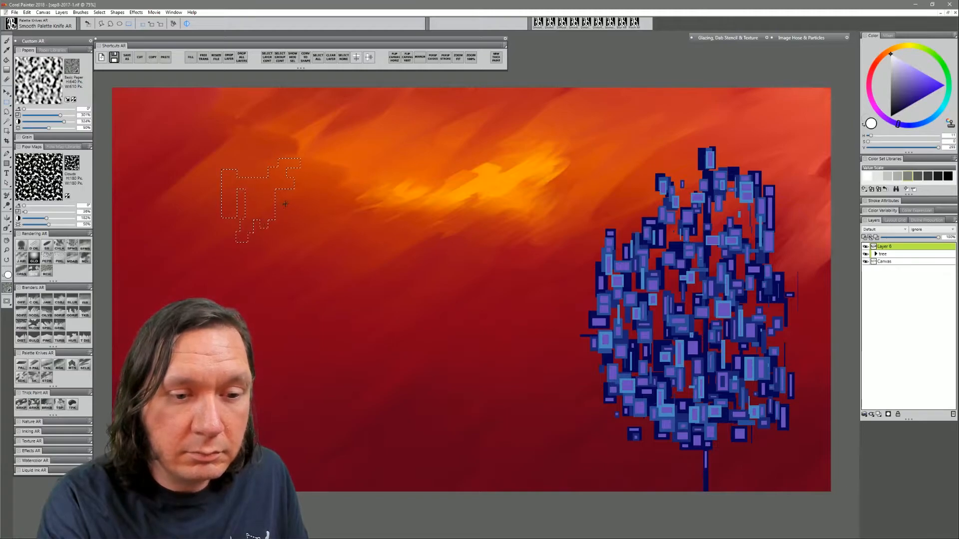
drag(284, 186, 360, 249)
drag(224, 208, 186, 245)
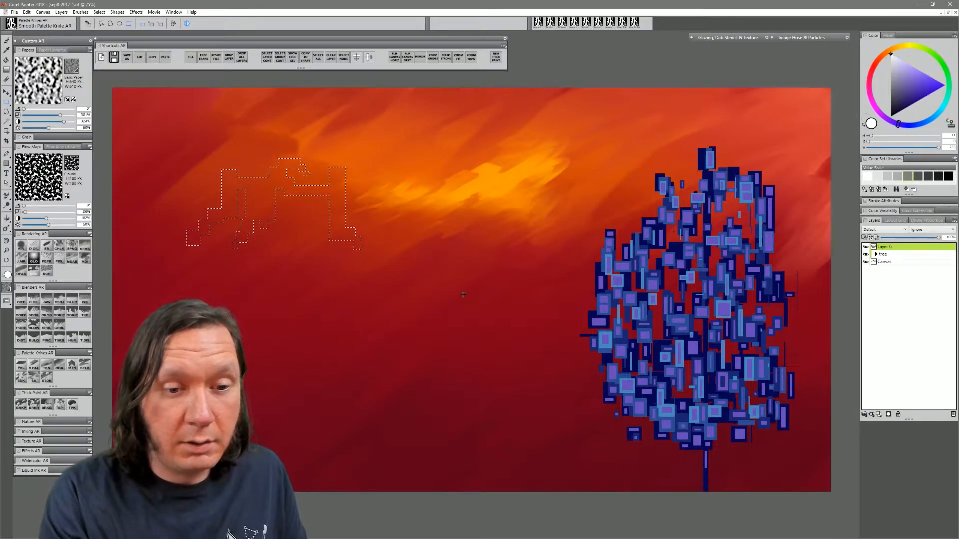
- Add small stray blocks around the large bird's wings to the selection, fill it with white and clear the selection
drag(330, 177, 323, 185)
drag(239, 168, 245, 174)
drag(369, 251, 364, 258)
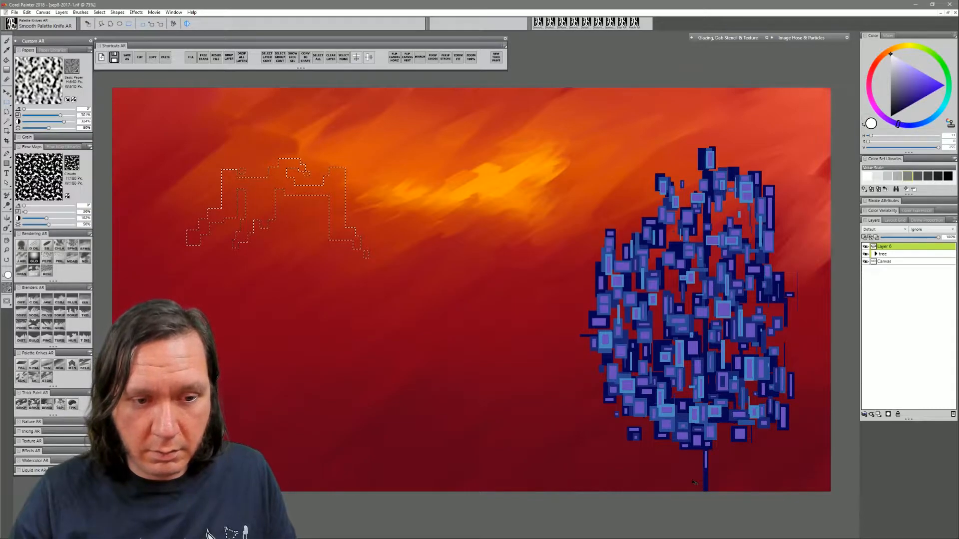
key(ctrl+f)
key(Return)
key(ctrl+d)
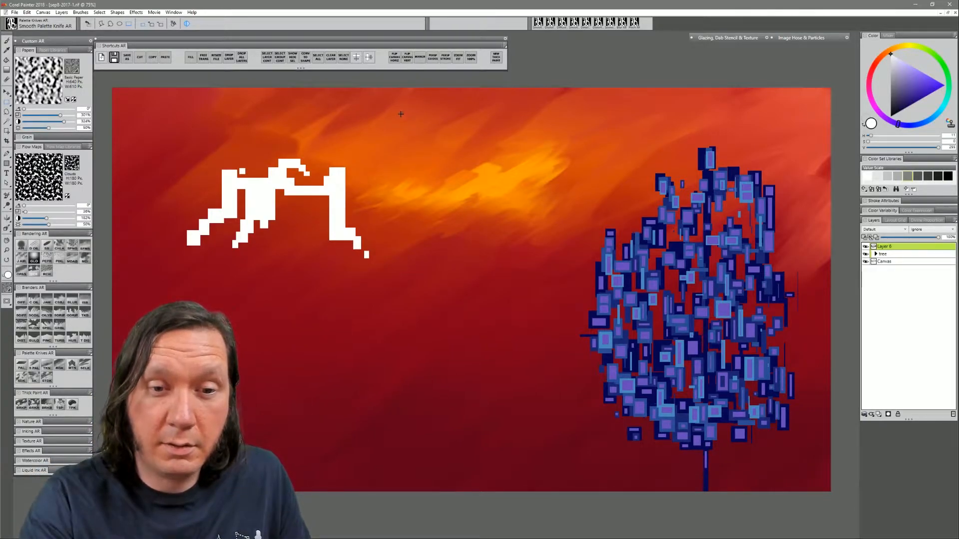
- Select a V-shaped bird of stepped rectangles above the yellow glow and fill it with white on a new layer
mouse_move(393, 114)
mouse_down()
mouse_move(417, 140)
mouse_move(391, 109)
mouse_move(417, 123)
mouse_move(427, 149)
mouse_up()
mouse_move(439, 156)
mouse_down()
mouse_move(448, 182)
mouse_move(447, 160)
mouse_move(463, 162)
mouse_move(470, 136)
mouse_move(507, 122)
mouse_up()
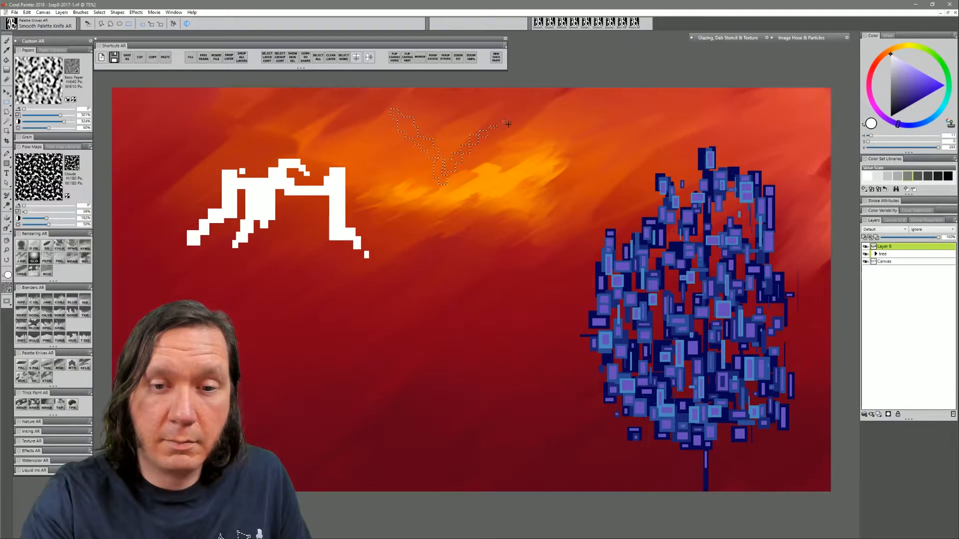
click(879, 414)
key(ctrl+f)
key(Return)
key(ctrl+d)
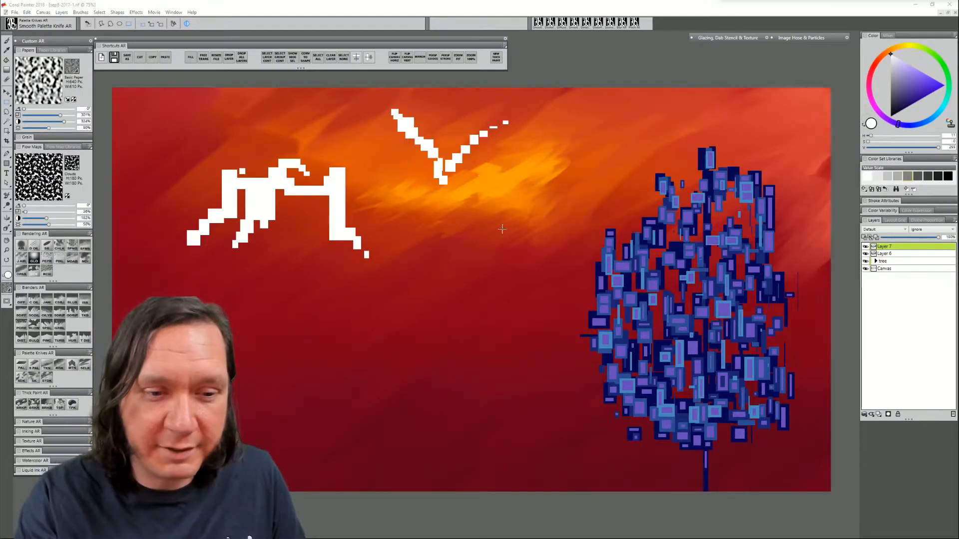
- Select and fill two small white arched birds, one above the large bird's outer wing and one below the yellow glow
drag(362, 199, 427, 218)
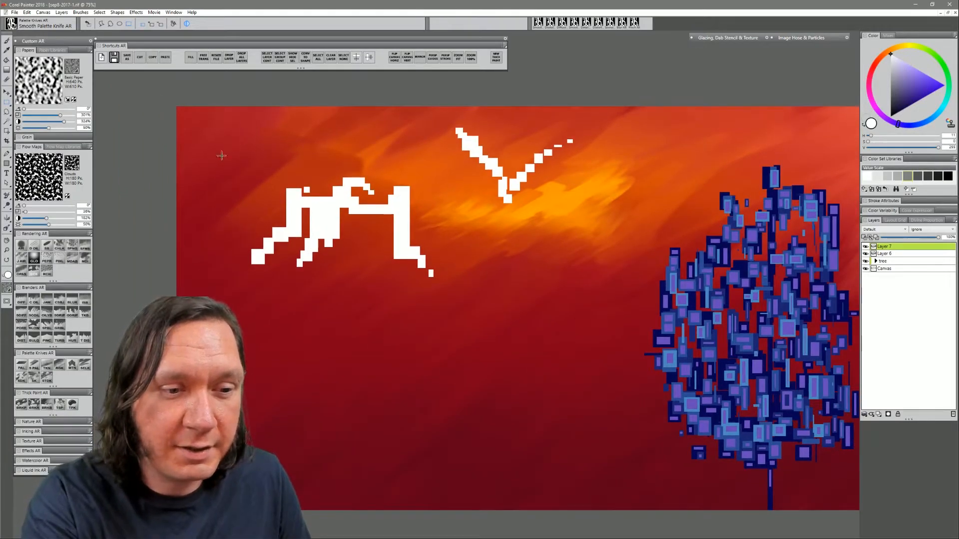
mouse_move(216, 166)
mouse_down()
mouse_move(235, 148)
mouse_move(284, 154)
mouse_up()
key(ctrl+f)
key(Return)
key(ctrl+d)
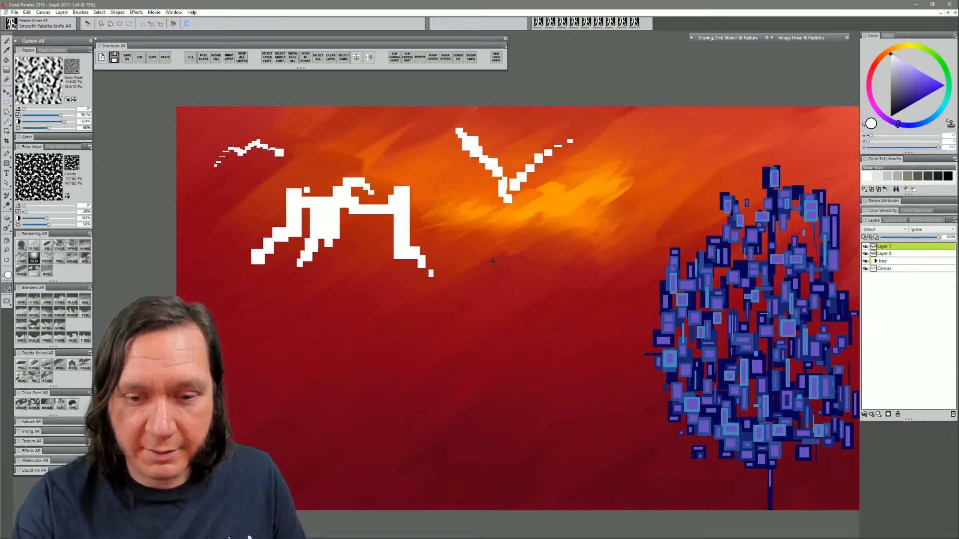
mouse_move(504, 257)
mouse_down()
mouse_move(545, 244)
mouse_move(577, 265)
mouse_up()
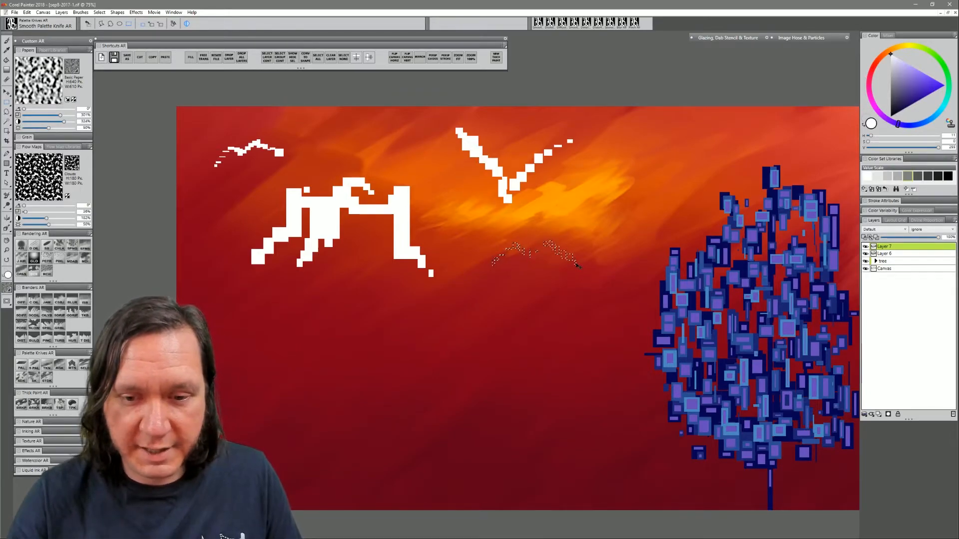
key(ctrl+f)
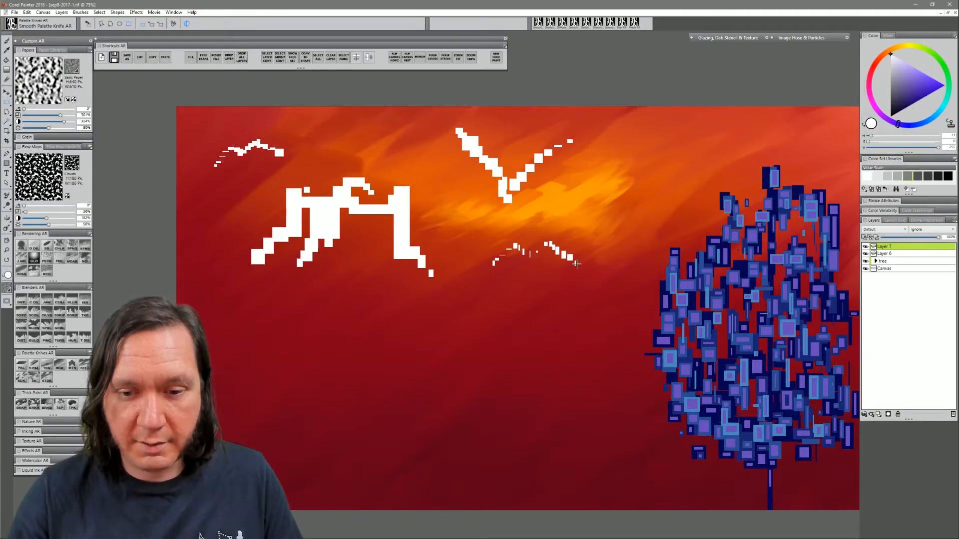
- Add a small V-shaped bird over the yellow glow, filling its blocky selection with white and clearing the selection
drag(638, 379, 577, 355)
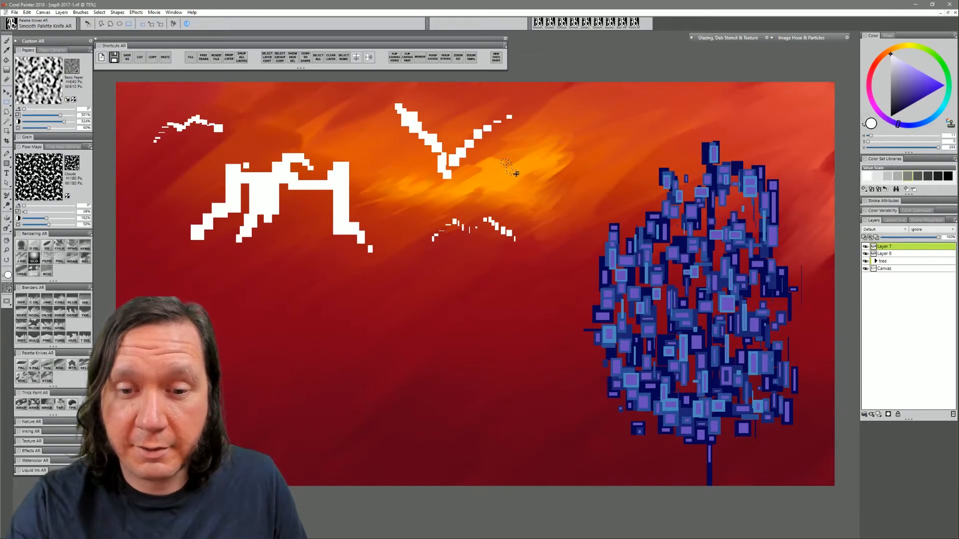
drag(520, 179, 548, 159)
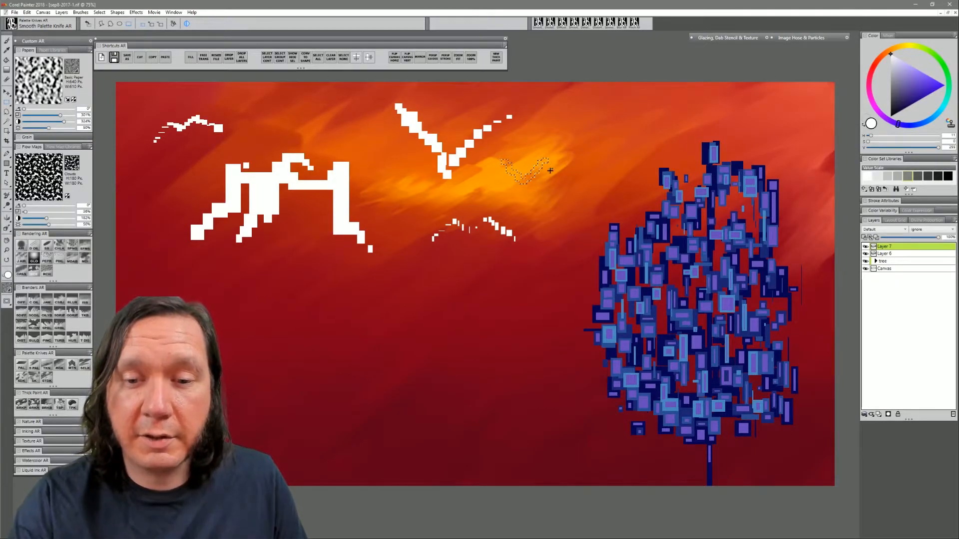
key(ctrl+d)
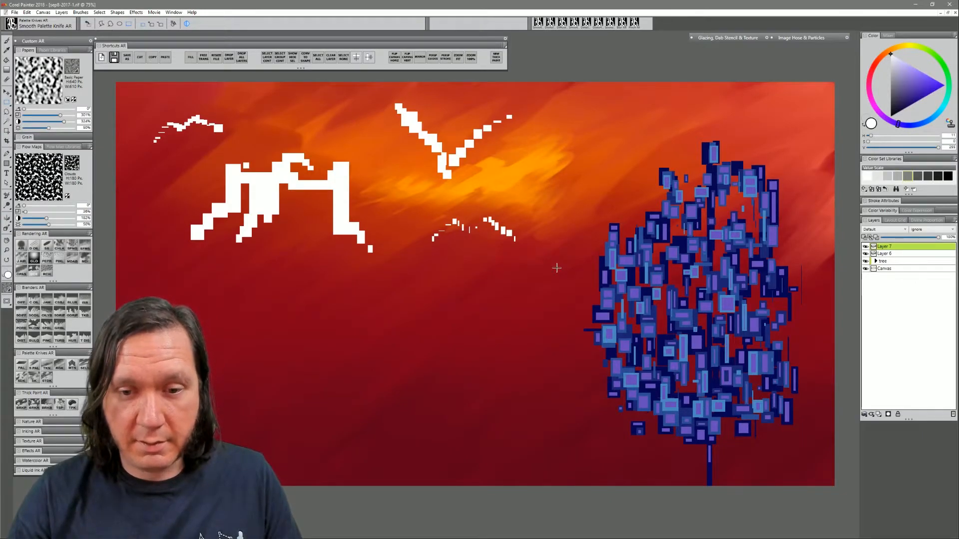
key(ctrl+shift+d)
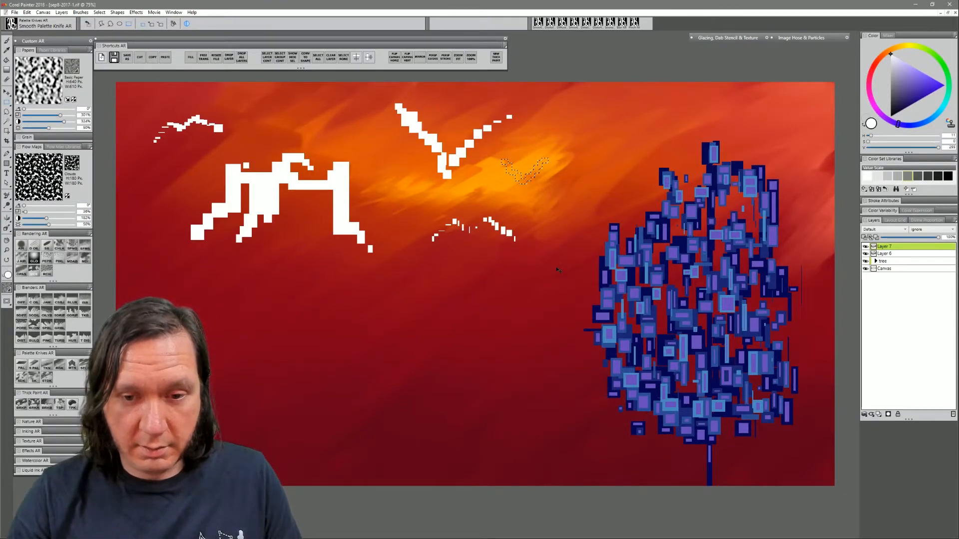
key(ctrl+f)
key(Return)
key(ctrl+d)
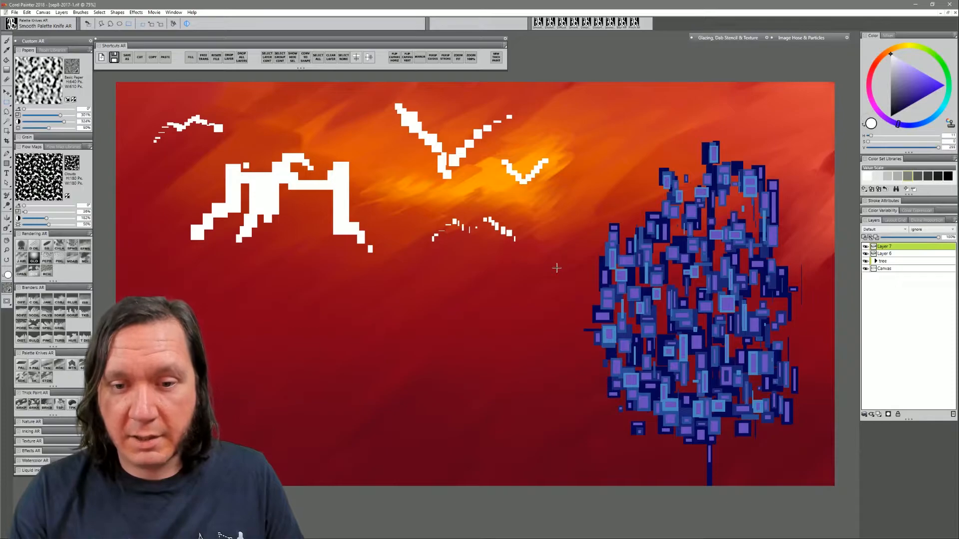
- Add a white V-shaped bird of stepped rectangles at the canvas's upper edge, above the large bird
mouse_move(483, 262)
mouse_down()
mouse_move(516, 235)
mouse_move(449, 311)
mouse_up()
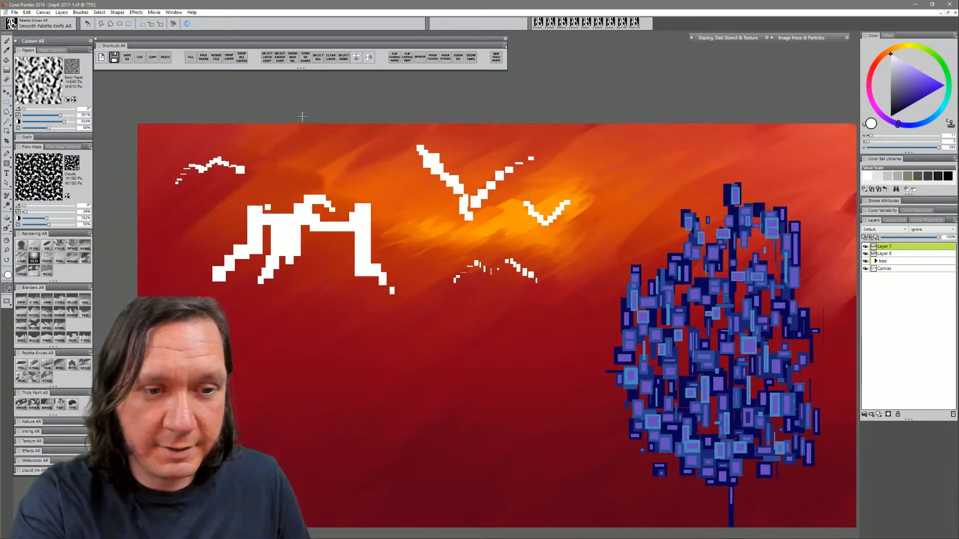
mouse_move(312, 134)
mouse_down()
mouse_move(333, 151)
mouse_move(354, 124)
mouse_move(368, 129)
mouse_move(356, 142)
mouse_move(294, 124)
mouse_move(291, 133)
mouse_move(368, 125)
mouse_up()
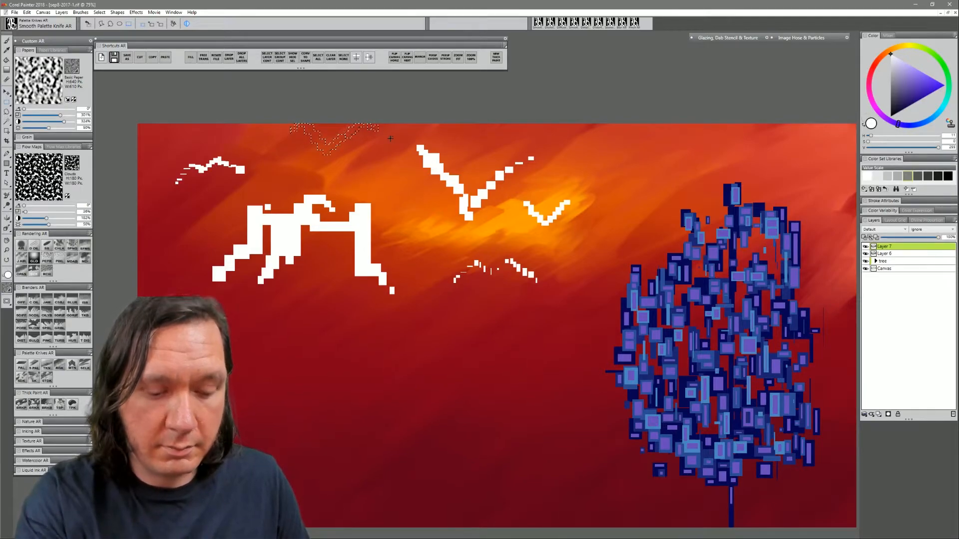
key(ctrl+d)
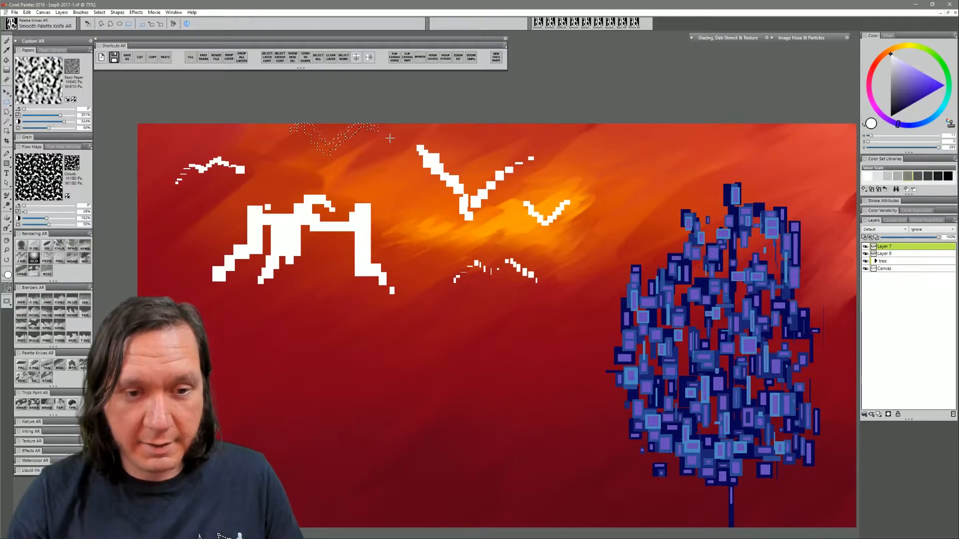
key(ctrl+f)
key(Return)
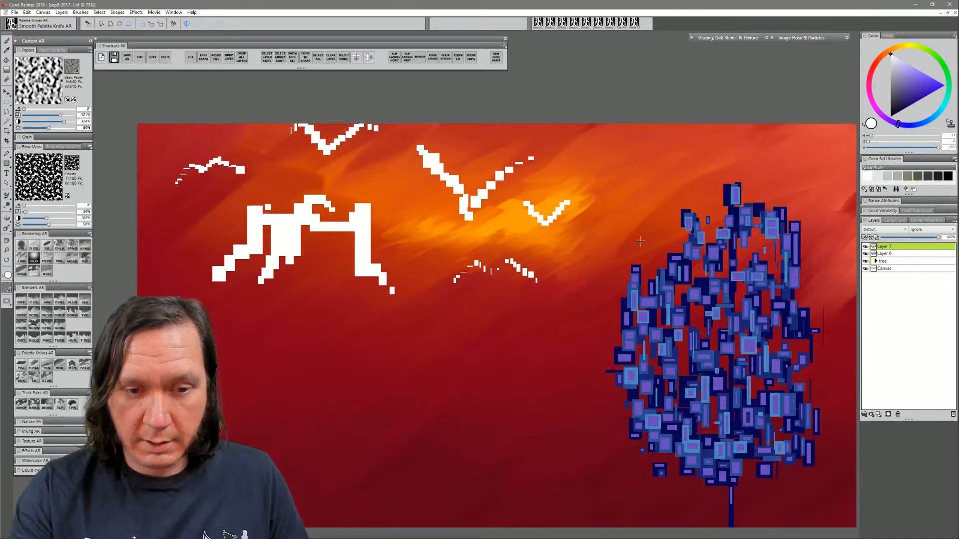
- Add two tiny distant white birds between the large bird and the yellow glow
drag(499, 372, 501, 332)
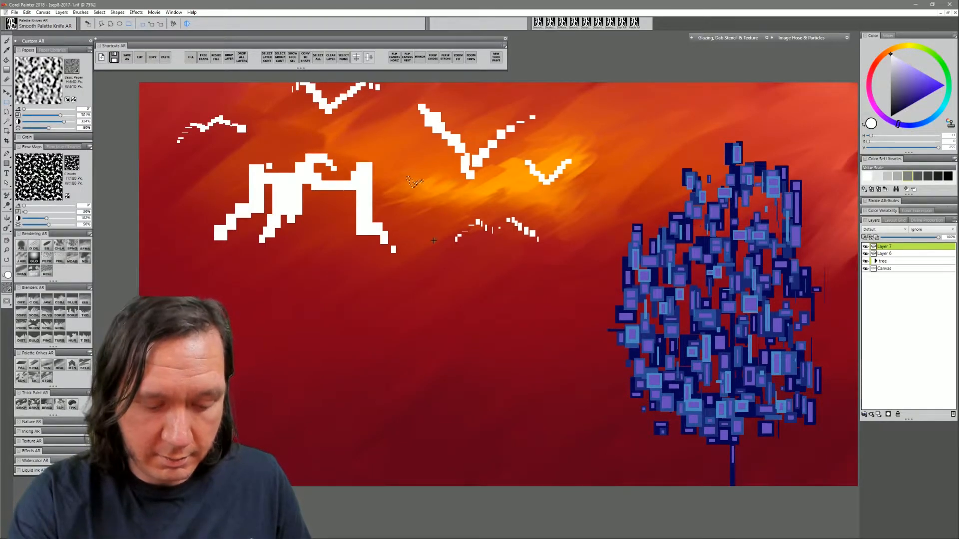
key(ctrl+f)
key(Return)
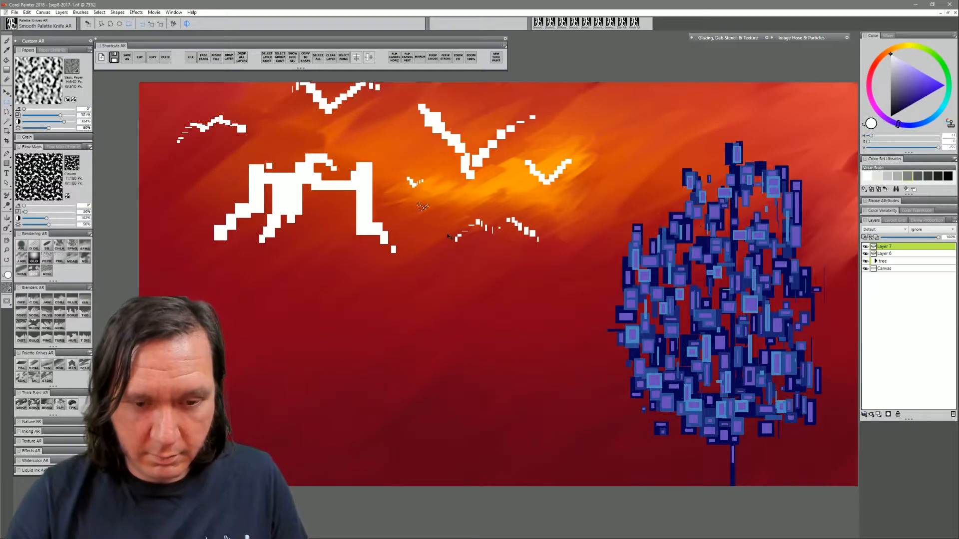
key(ctrl+f)
key(Return)
key(ctrl+d)
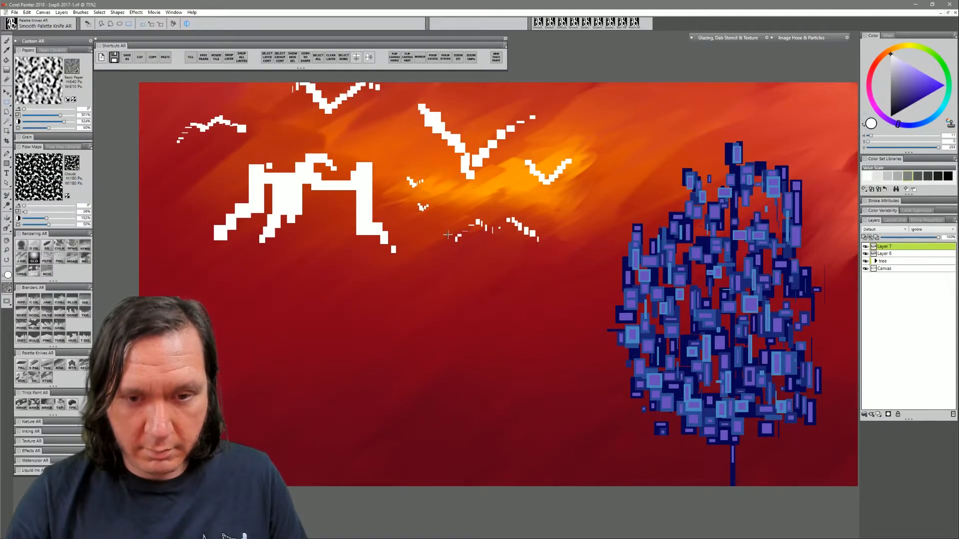
- Set the colour to dark grey and create a new layer above the white birds
click(895, 114)
click(892, 107)
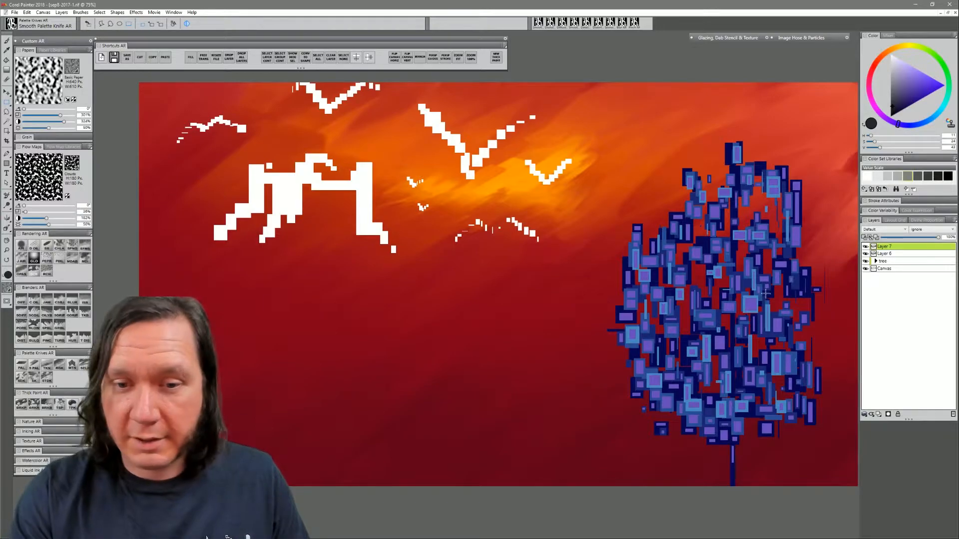
click(879, 415)
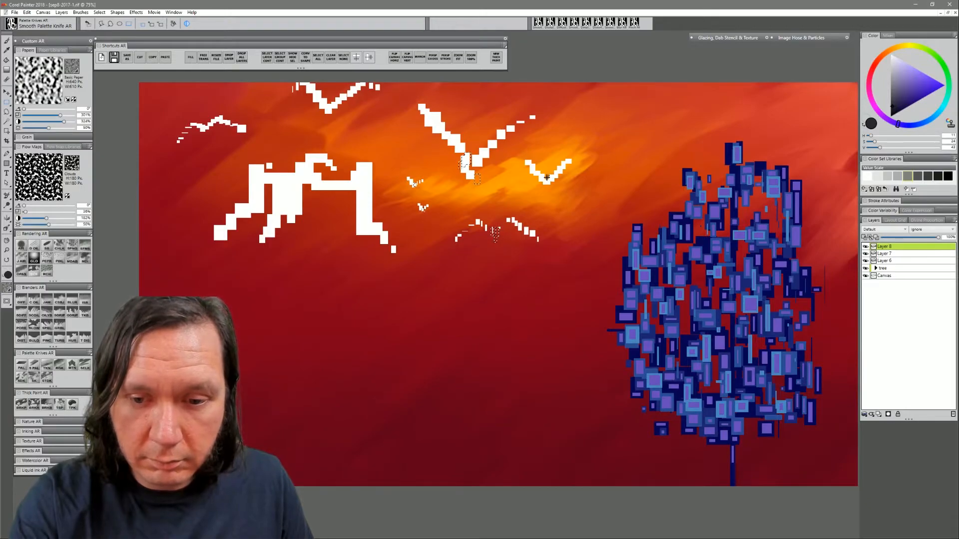
- Select small blocks on the birds' heads, bodies and tails, fill them with dark grey and clear the selection
mouse_move(309, 156)
mouse_down()
mouse_move(322, 165)
mouse_move(302, 176)
mouse_up()
drag(274, 213, 280, 229)
drag(275, 217, 262, 244)
drag(331, 99, 326, 116)
drag(205, 123, 201, 134)
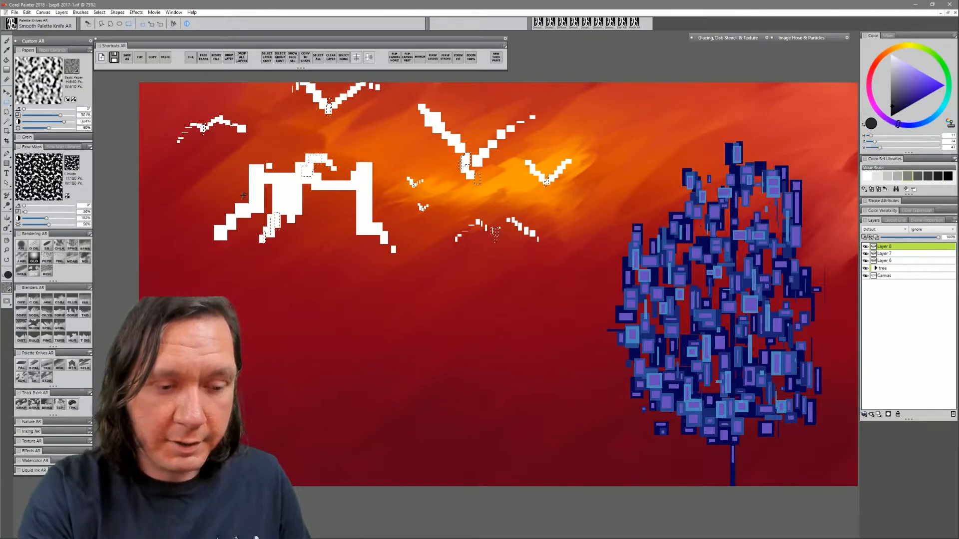
key(ctrl+f)
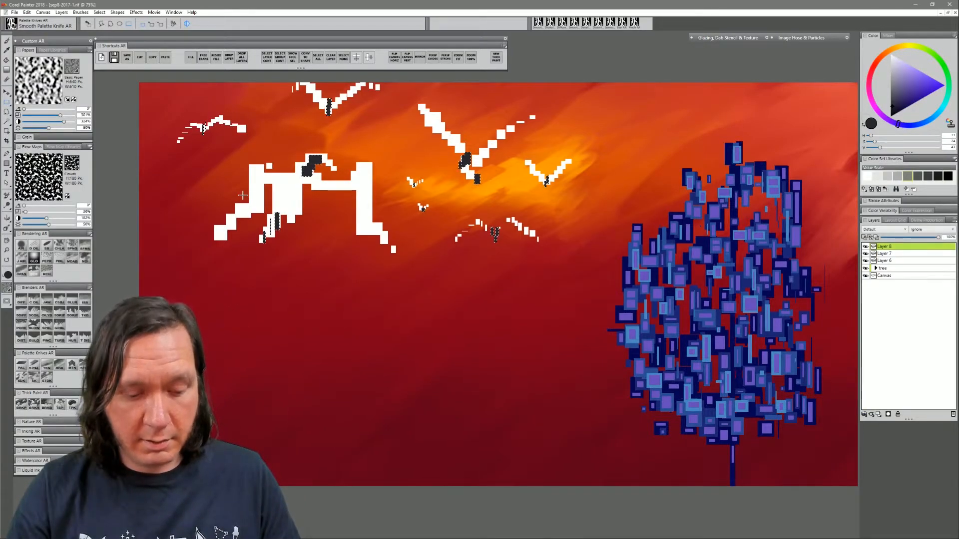
key(ctrl+d)
- Examine the whole painting zoomed out and in to judge how the white and dark grey birds read against the sky
key(m)
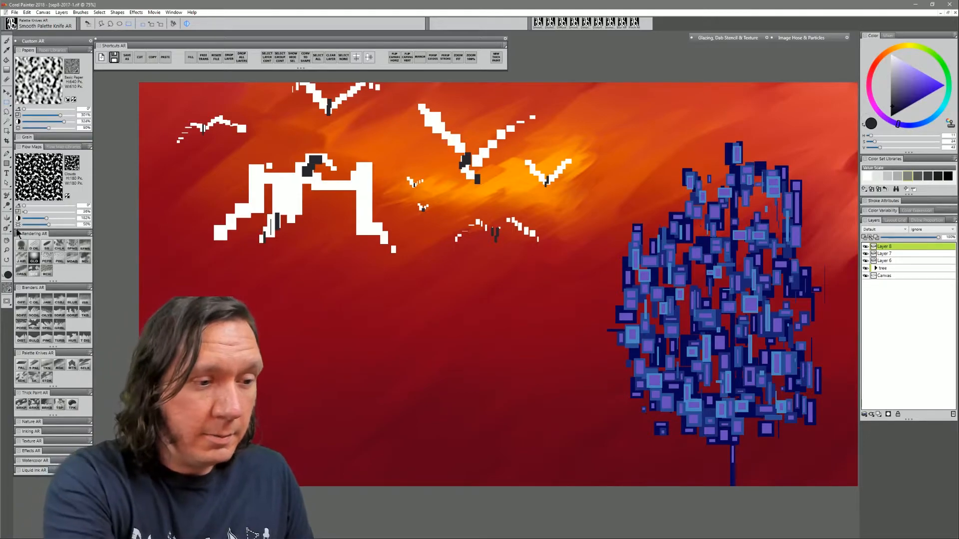
scroll(463, 285, down, 6)
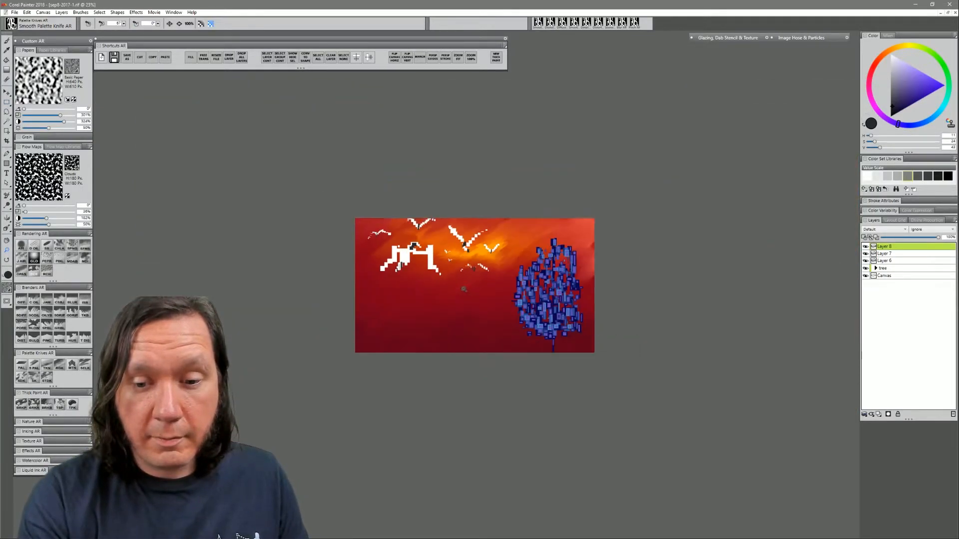
scroll(465, 294, down, 2)
scroll(466, 295, up, 5)
scroll(465, 296, up, 3)
drag(467, 302, 474, 320)
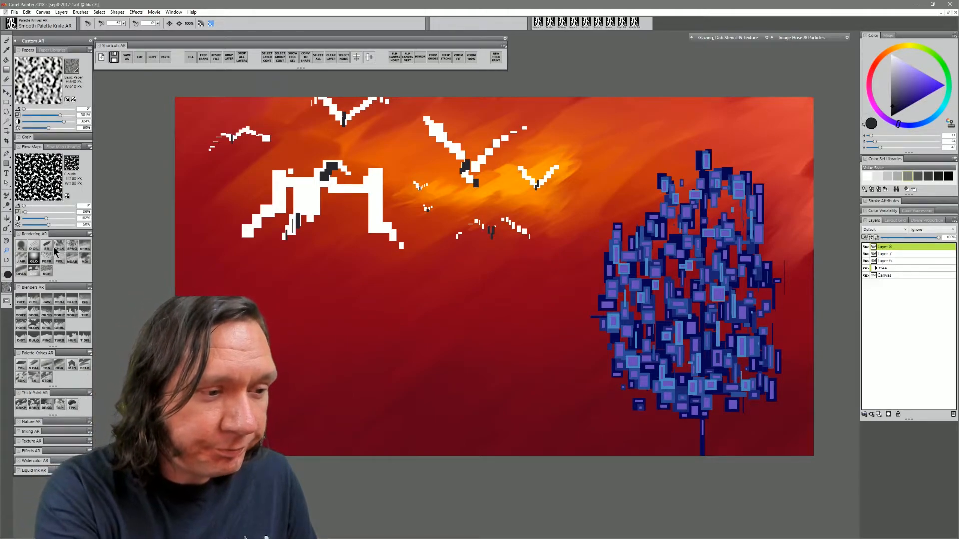
- Merge Layer 8 and Layer 7 down into Layer 6 so all bird parts share one layer
click(8, 103)
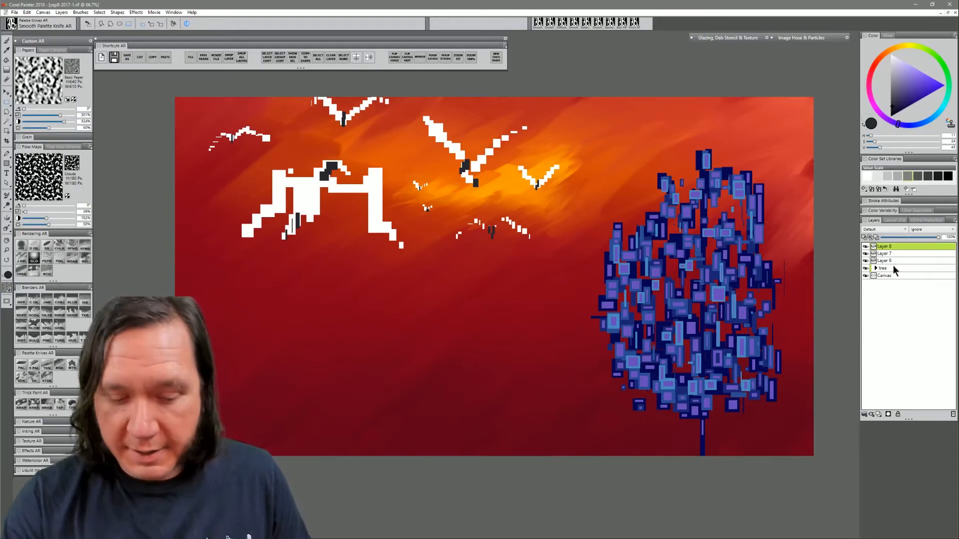
key(ctrl+e)
click(891, 247)
click(866, 248)
click(866, 247)
key(ctrl+e)
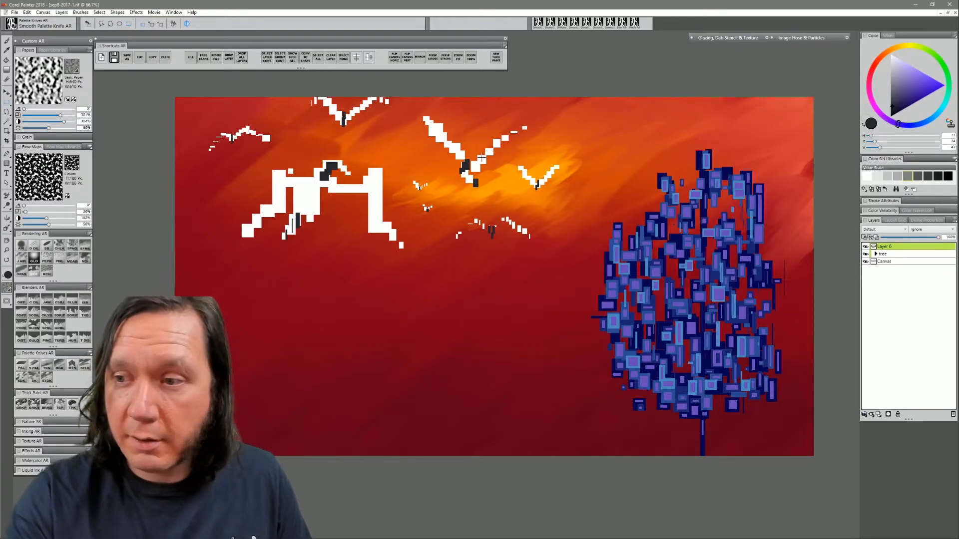
- Choose a slightly lighter dark grey and fill block selections along the large bird's wings, body and tail as edge shading
click(894, 99)
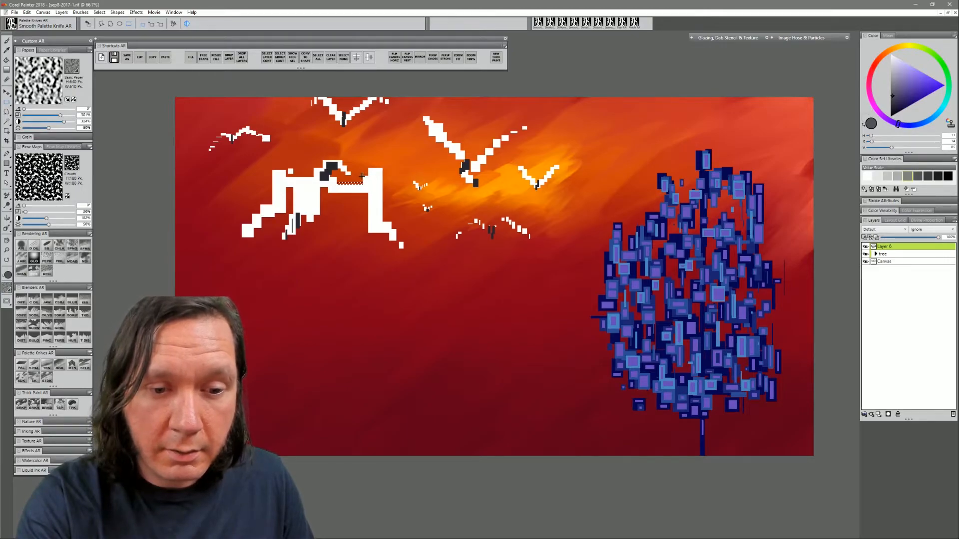
mouse_move(364, 181)
mouse_down()
mouse_move(385, 168)
mouse_move(385, 225)
mouse_move(397, 220)
mouse_move(369, 233)
mouse_up()
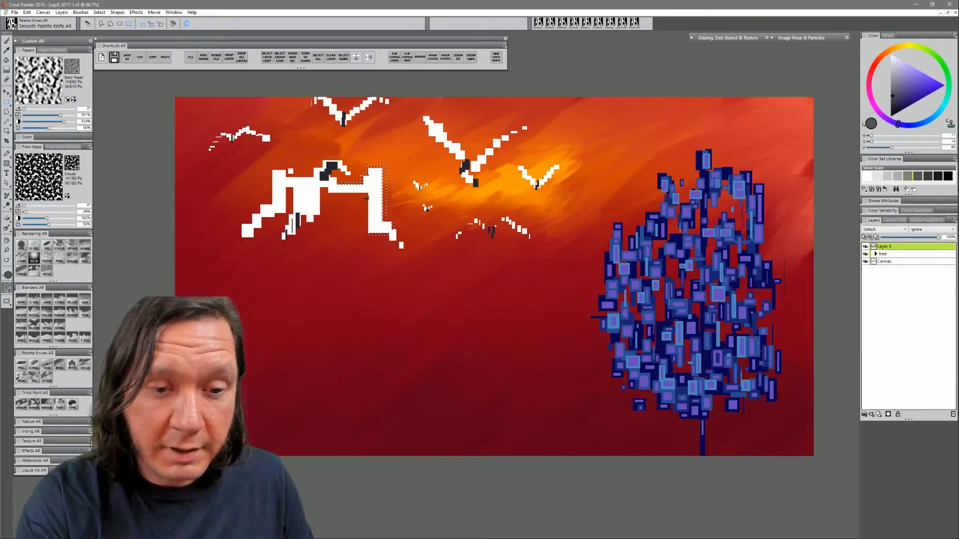
drag(329, 193, 369, 196)
drag(294, 188, 290, 215)
drag(273, 171, 288, 243)
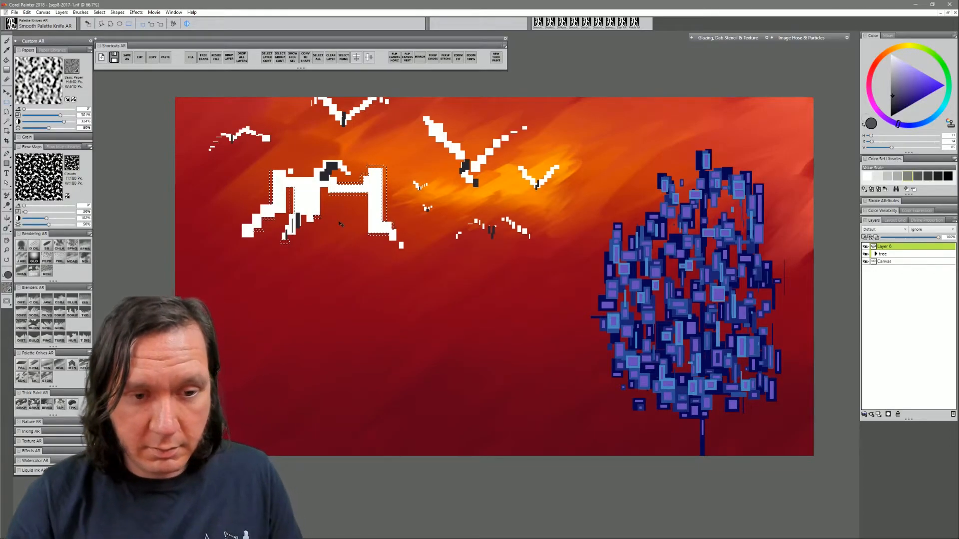
key(ctrl+f)
key(Return)
key(ctrl+d)
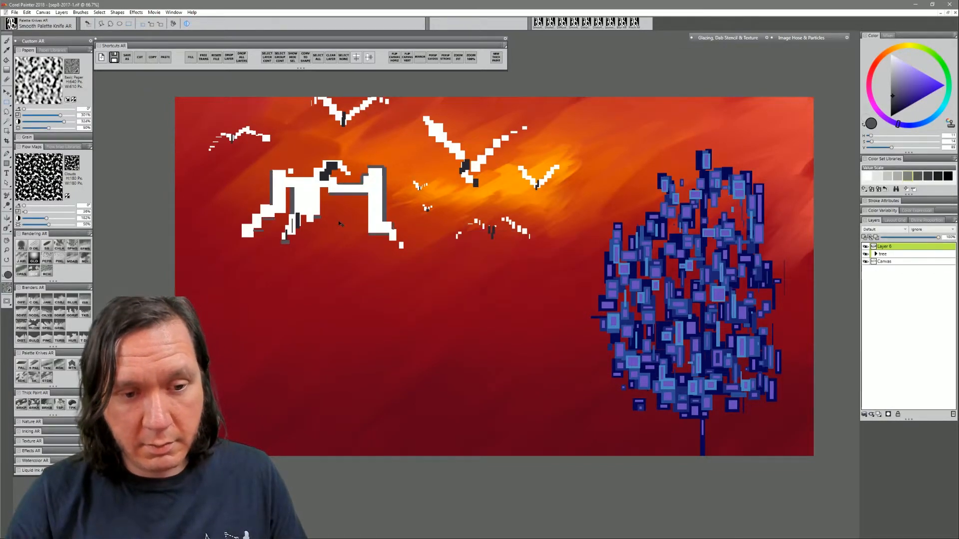
- Shade the undersides of the V-shaped bird and the smaller bird beside the orange glow with grey block selections
mouse_move(425, 125)
mouse_down()
mouse_move(465, 182)
mouse_move(478, 187)
mouse_move(494, 160)
mouse_up()
key(ctrl+f)
key(Return)
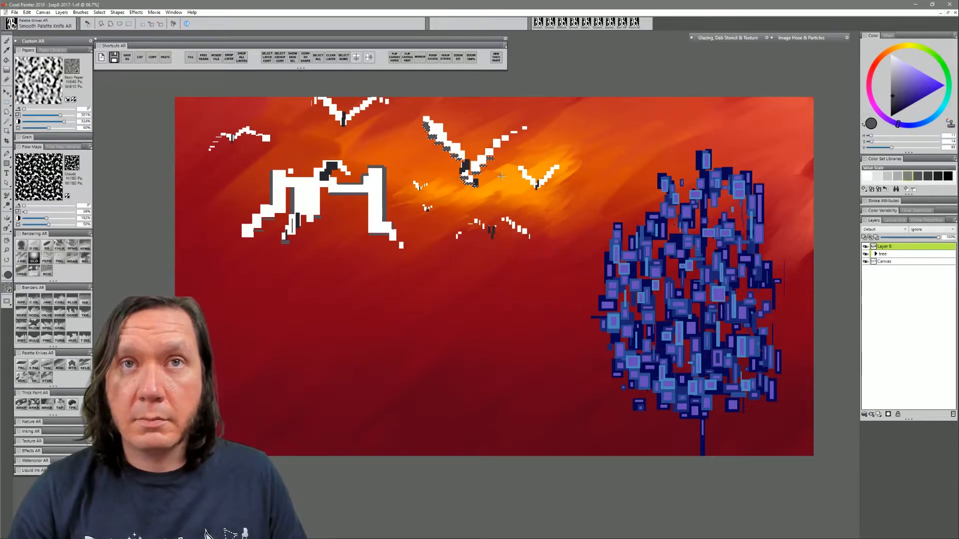
key(ctrl+d)
drag(519, 171, 542, 190)
key(ctrl+d)
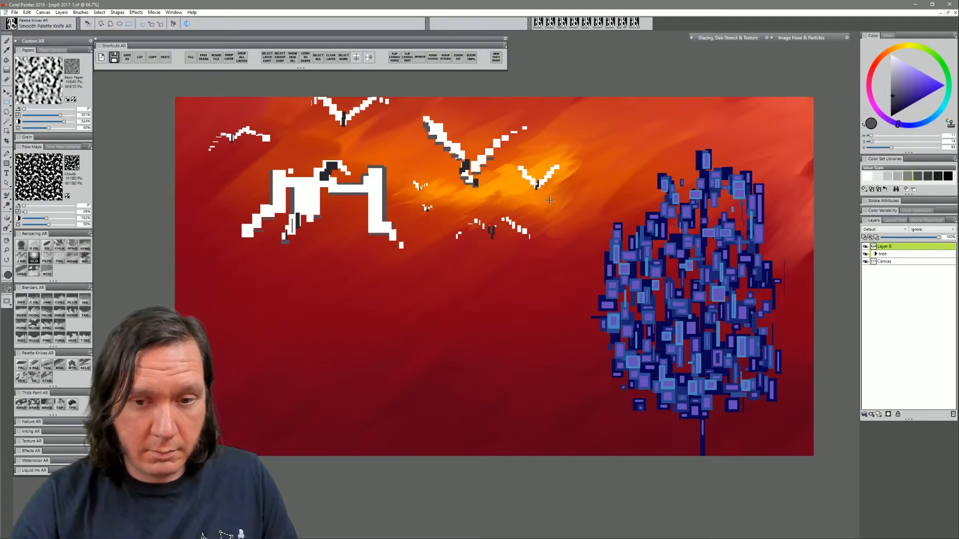
key(ctrl+s)
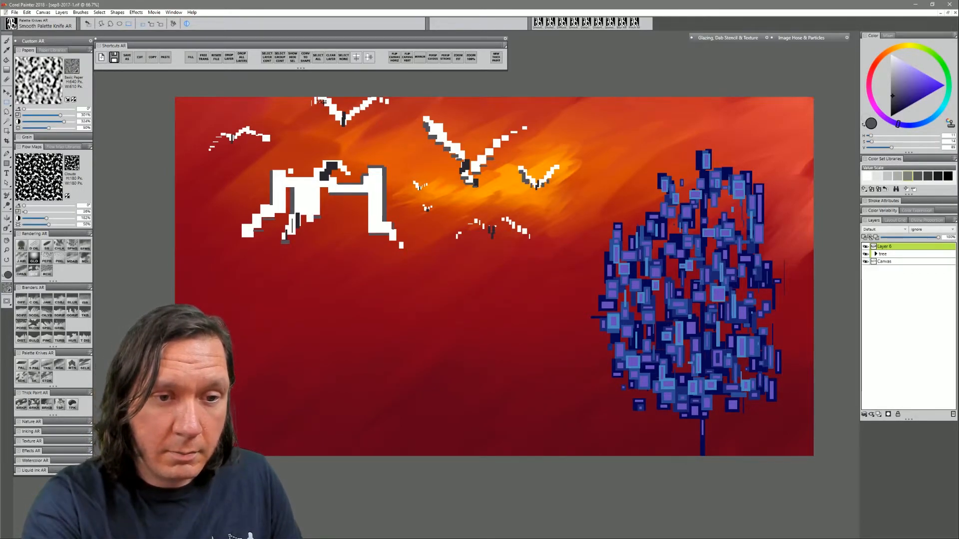
- Fill grey shading blocks beneath the wings of the bird at the canvas's upper edge and the small far-left bird
drag(324, 106, 345, 123)
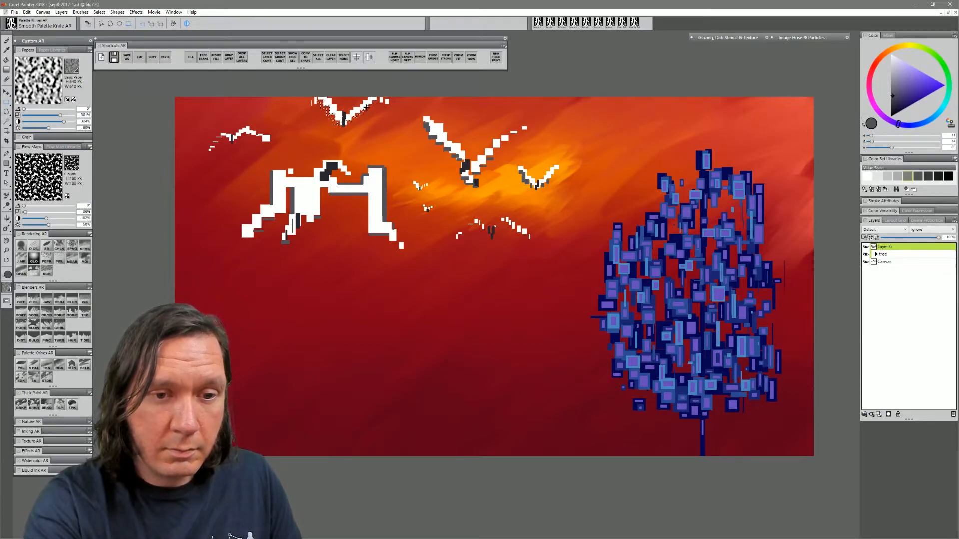
key(ctrl+f)
key(Return)
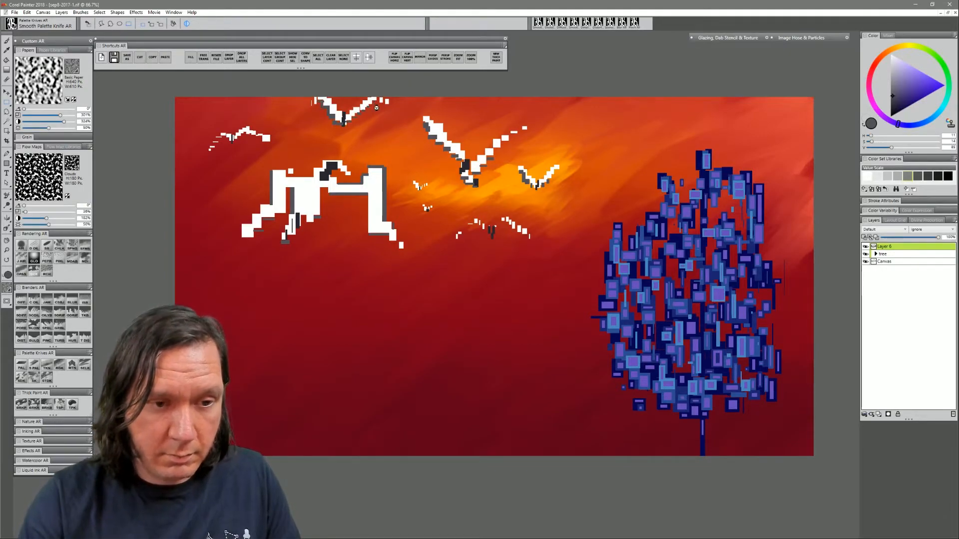
drag(236, 136, 242, 138)
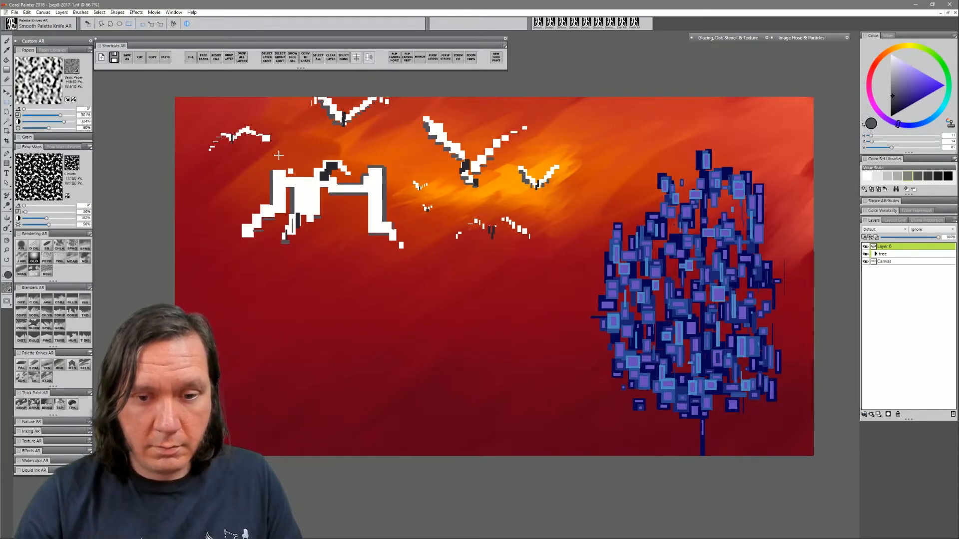
key(ctrl+f)
key(Return)
- Select blocks under both wings of the lowest small bird and fill them with the grey
drag(460, 233, 509, 226)
drag(508, 223, 521, 234)
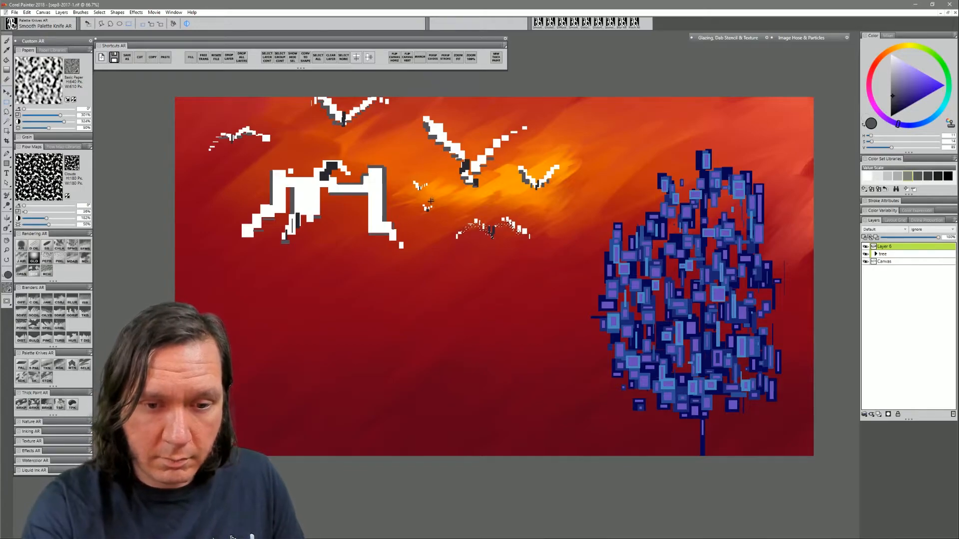
key(ctrl+f)
key(Return)
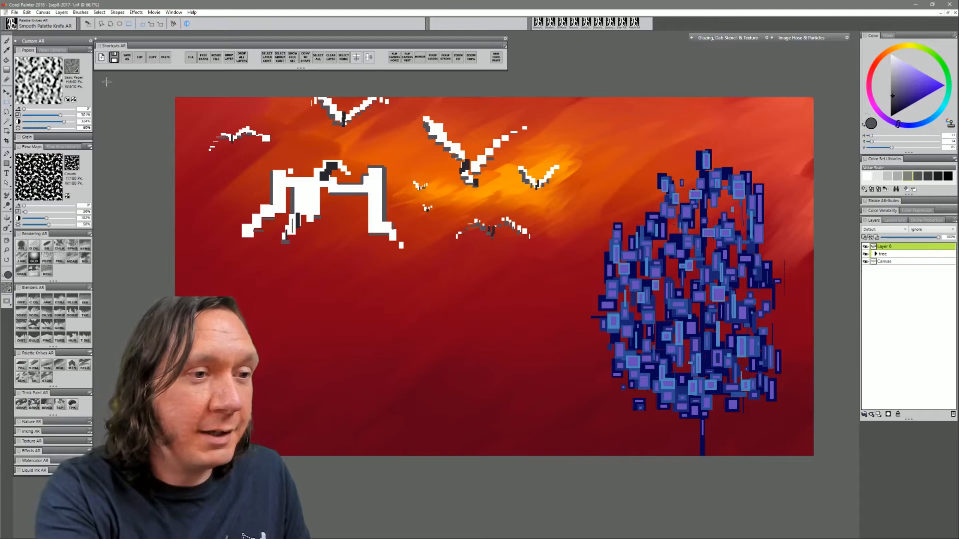
click(135, 14)
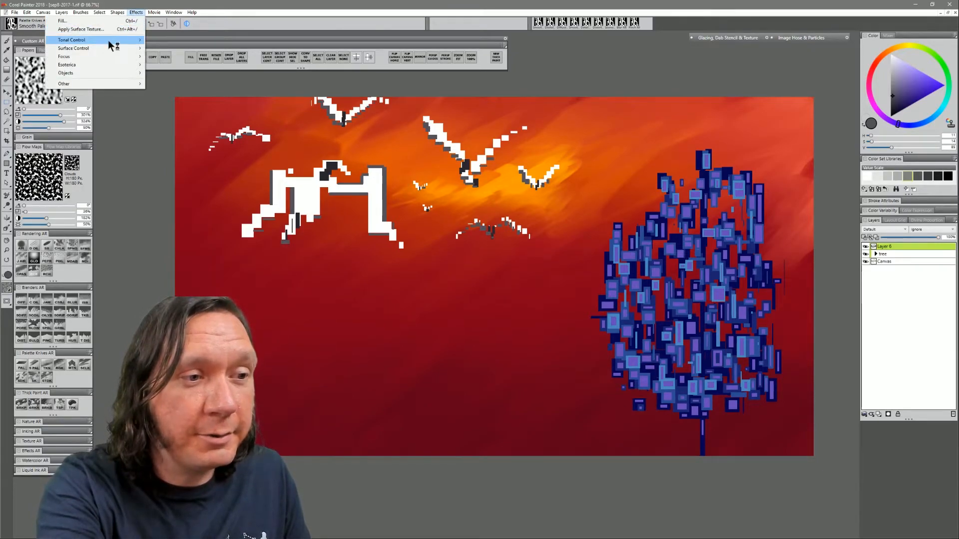
mouse_move(108, 40)
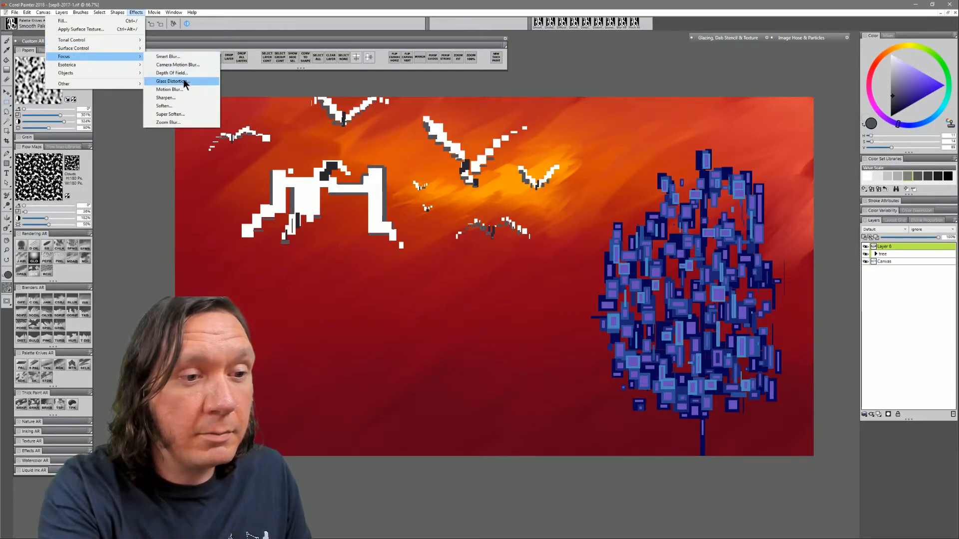
click(443, 87)
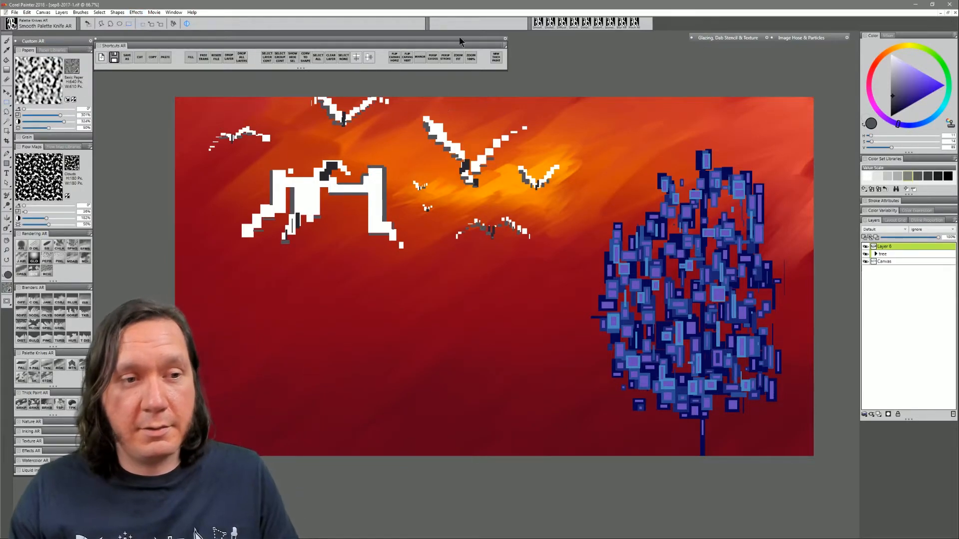
- Save a copy of the painting as sep8-2017-1birds in Photoshop (*.psd) format
click(127, 57)
drag(183, 26, 311, 73)
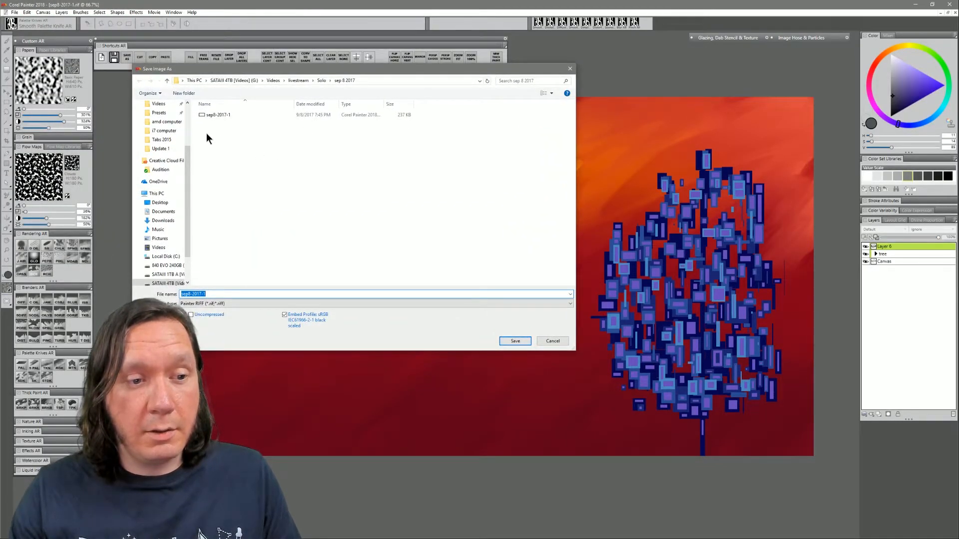
drag(192, 136, 153, 138)
click(218, 295)
text(birds)
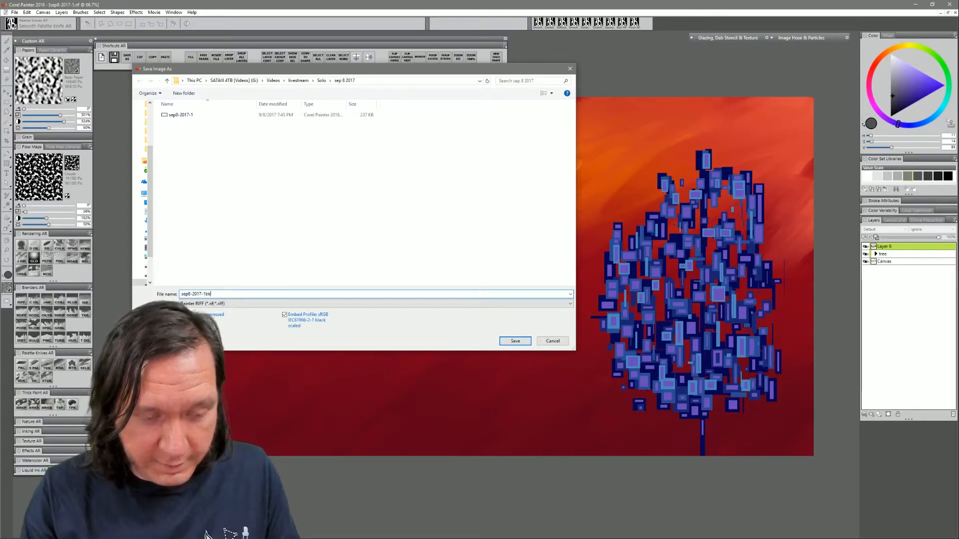
click(218, 303)
click(219, 317)
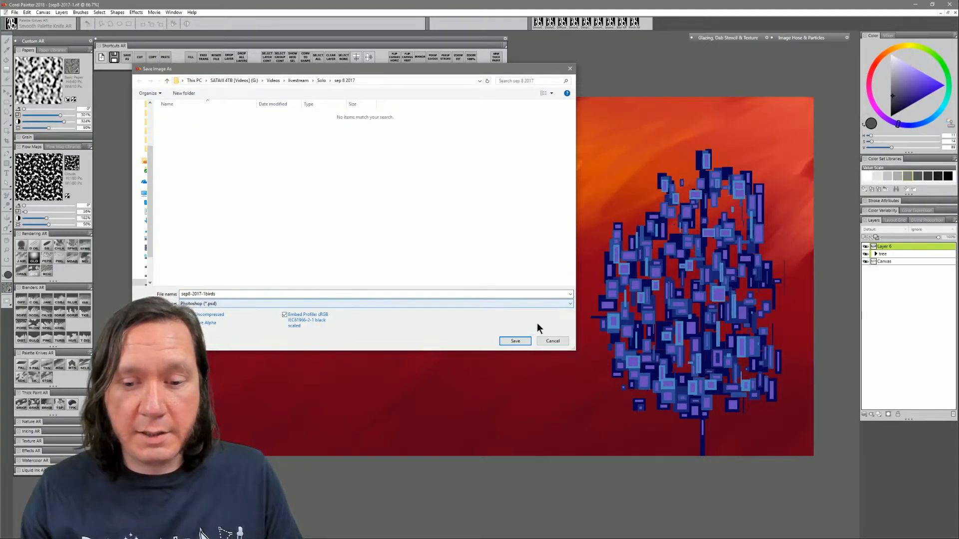
click(522, 338)
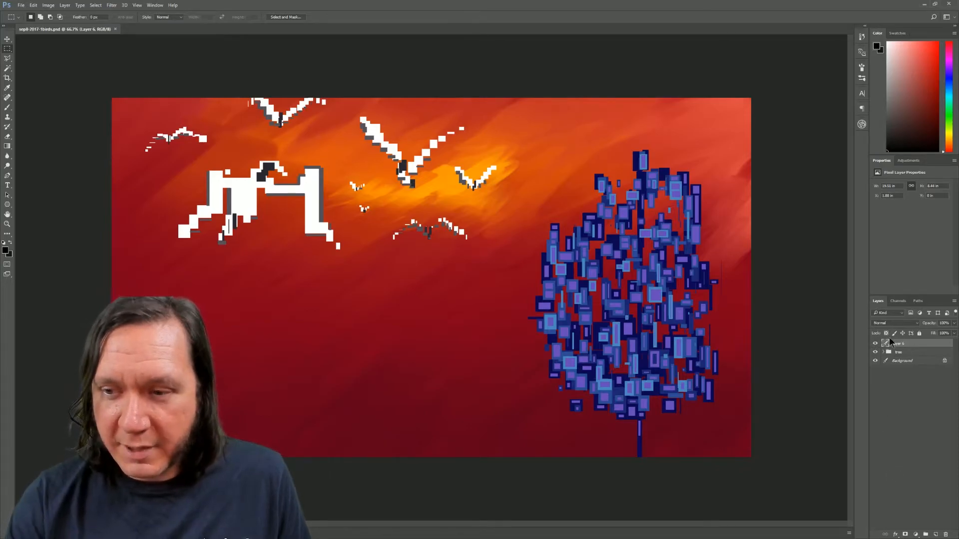
- In Photoshop, start a Path Blur on Layer 6 and bend its path into a wide arc from the upper birds down into the dark red sky
click(111, 6)
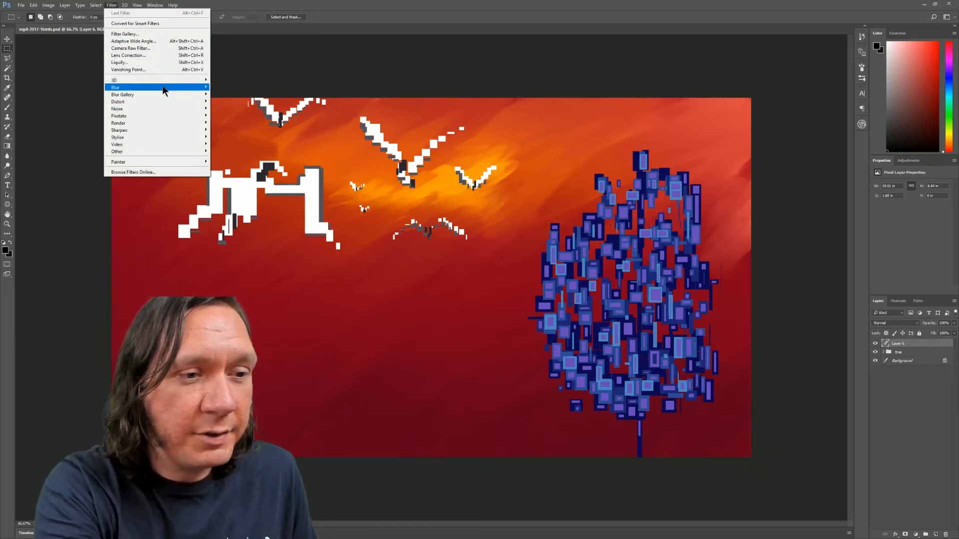
mouse_move(160, 95)
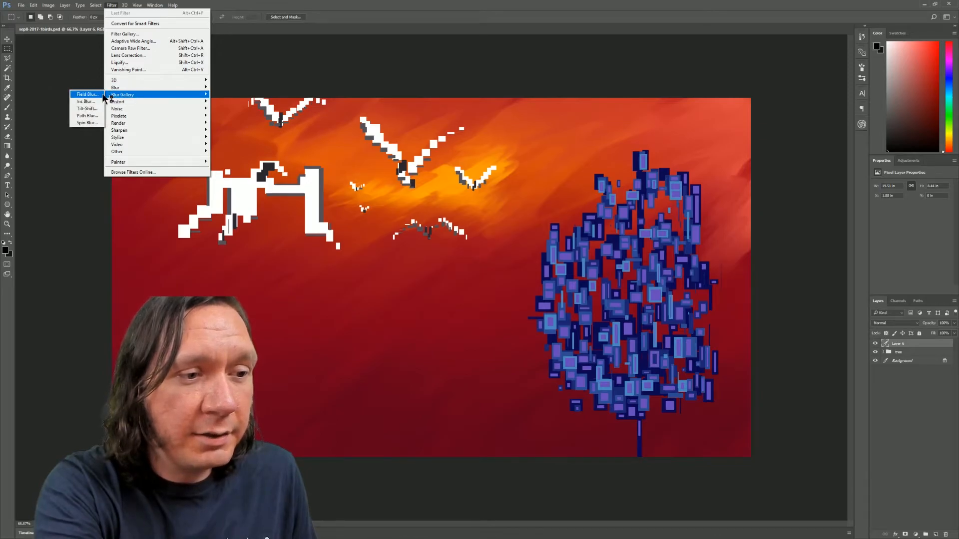
click(87, 115)
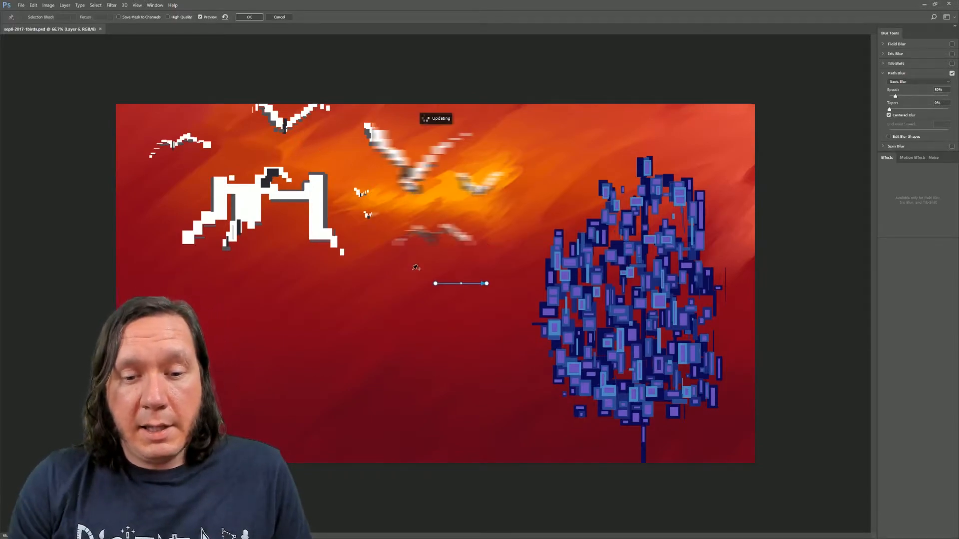
drag(416, 268, 349, 122)
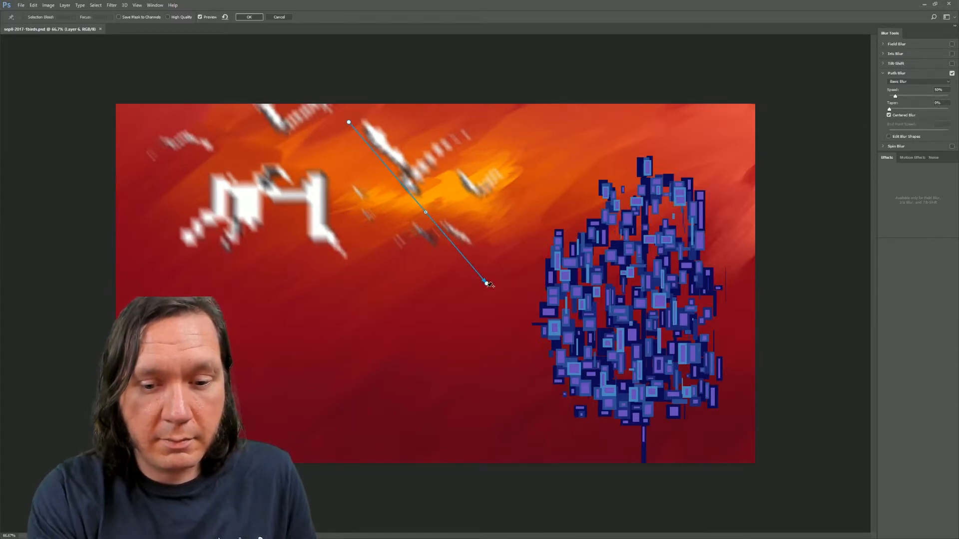
drag(487, 283, 342, 371)
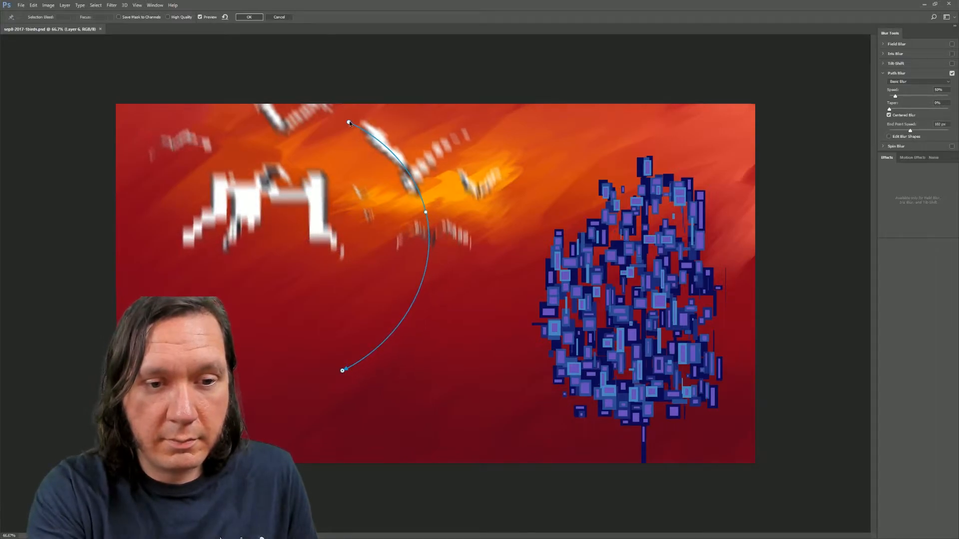
- Set the path's upper end point speed to 0 px and the blur speed to 70%, enable High Quality and apply the blur
drag(910, 130, 832, 165)
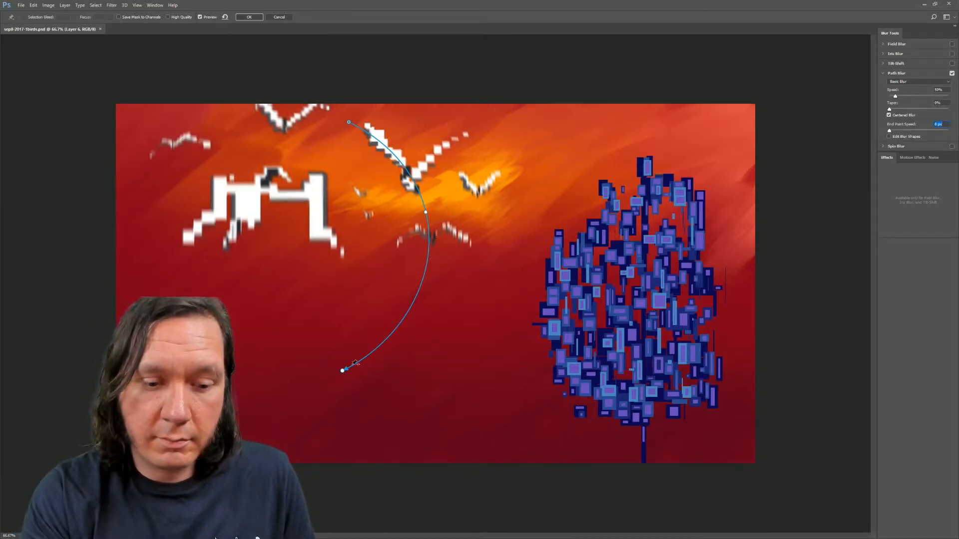
click(343, 371)
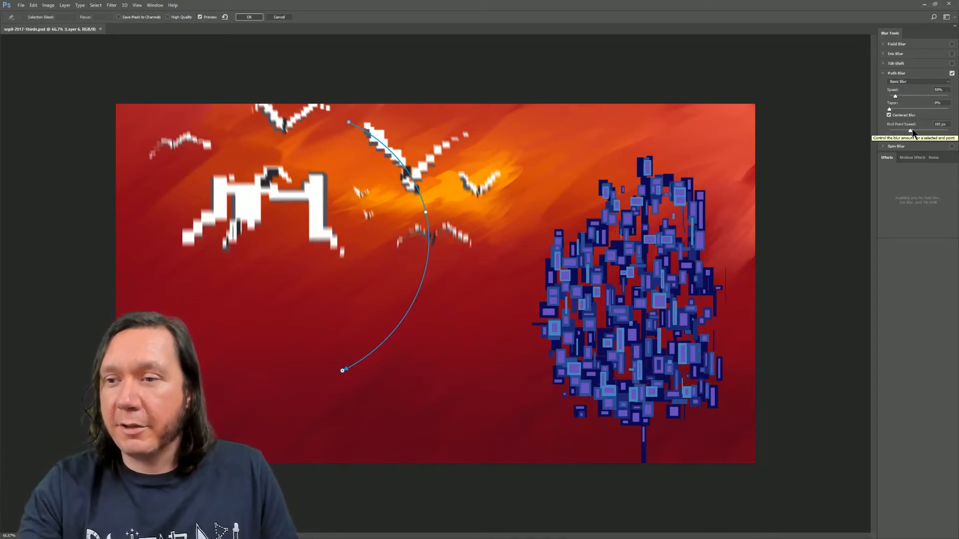
drag(895, 96, 898, 101)
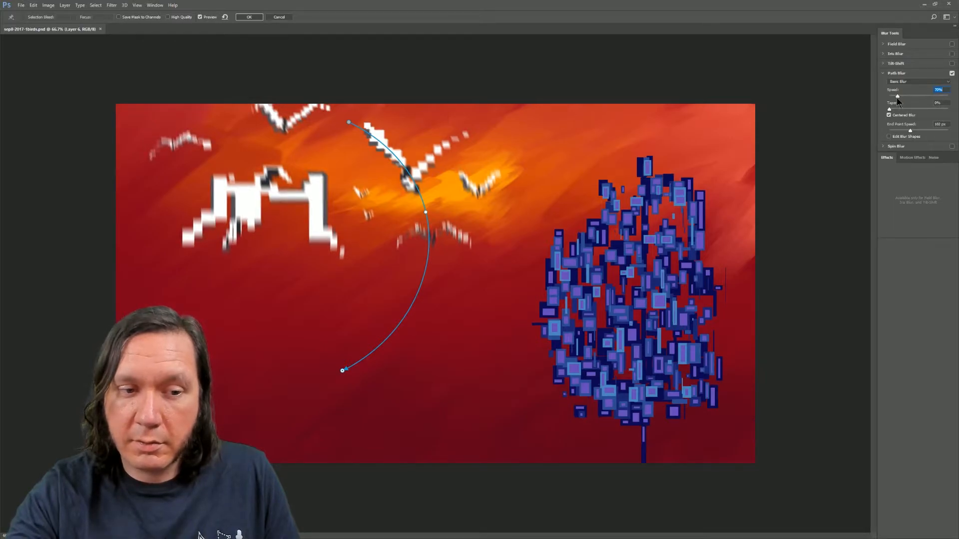
click(168, 17)
click(249, 17)
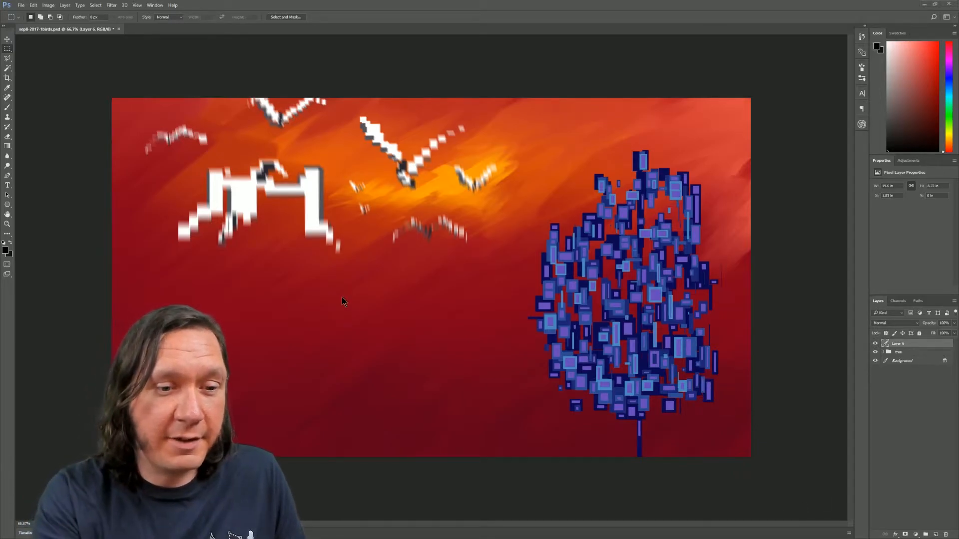
- Quit Photoshop, saving the changes to sep8-2017-1birds.psd
click(7, 224)
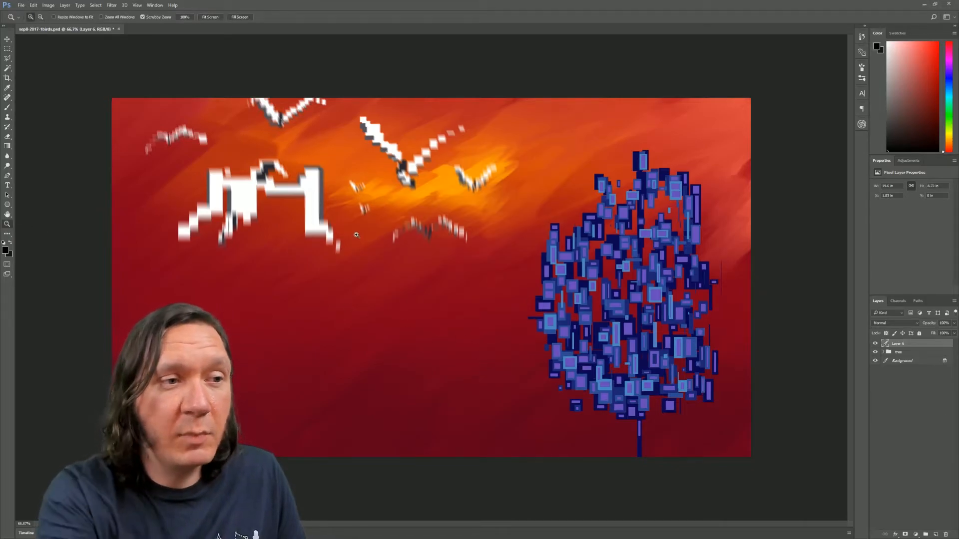
key(ctrl)
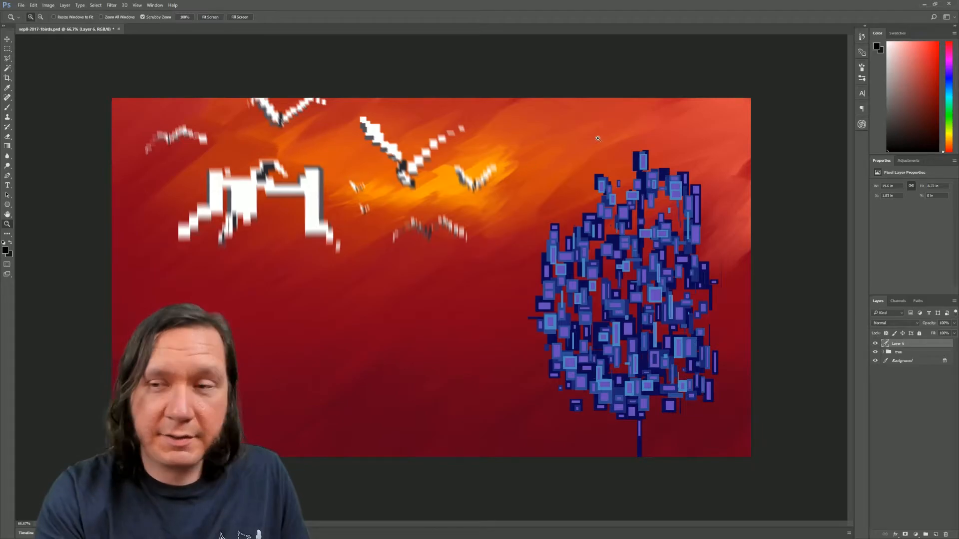
click(950, 5)
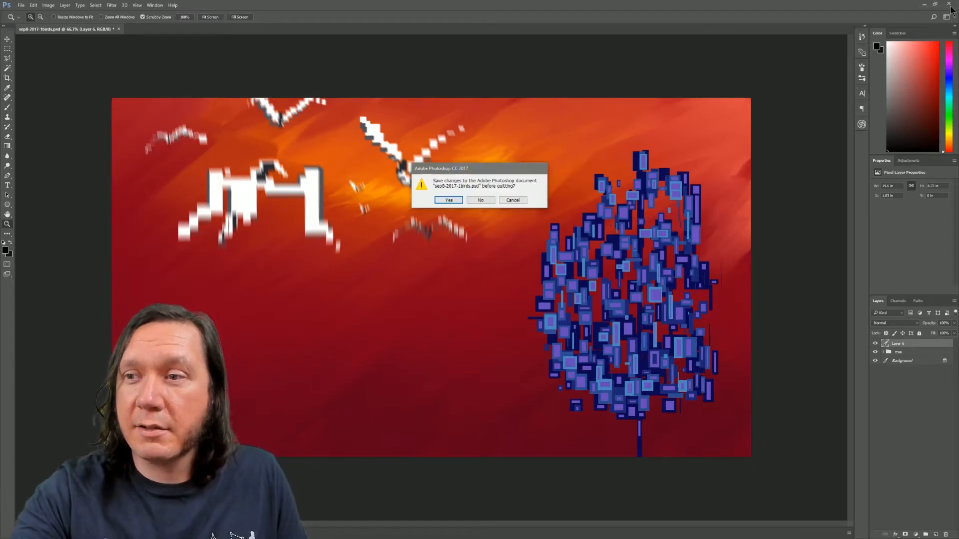
click(450, 199)
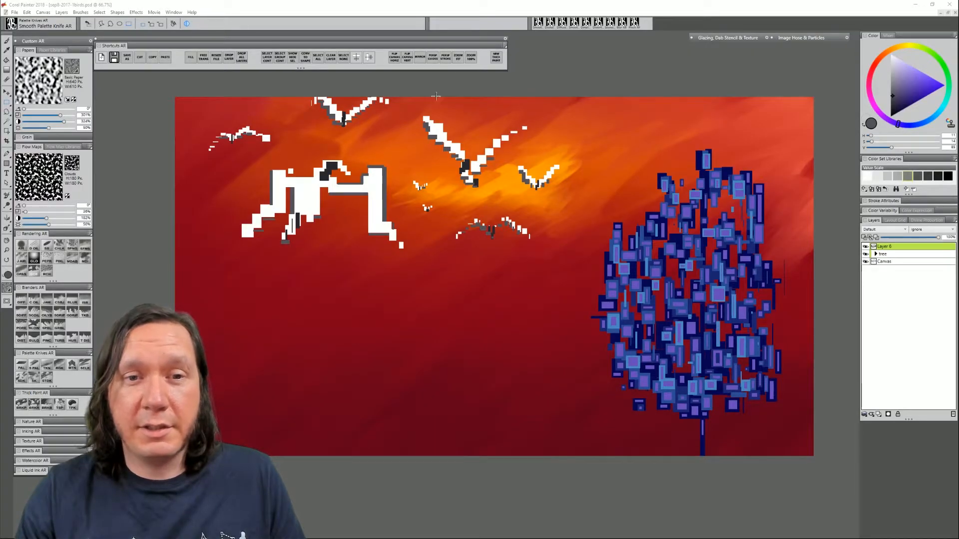
- Back in Corel Painter, replace the outdated copy with the blurred sep8-2017-1birds.psd and inspect the birds at 100% zoom
key(ctrl+w)
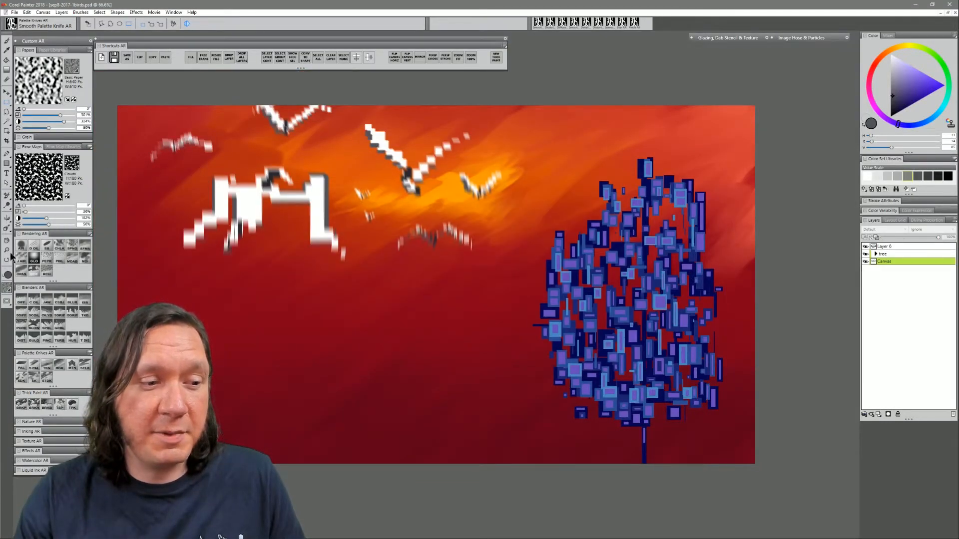
click(6, 250)
mouse_move(300, 253)
mouse_down()
mouse_move(345, 246)
mouse_move(315, 246)
mouse_up()
click(339, 242)
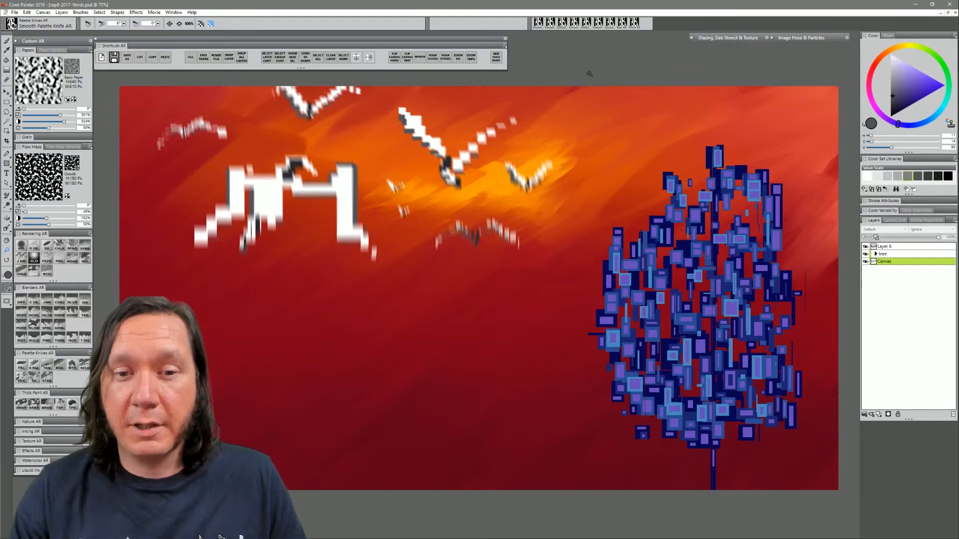
click(512, 199)
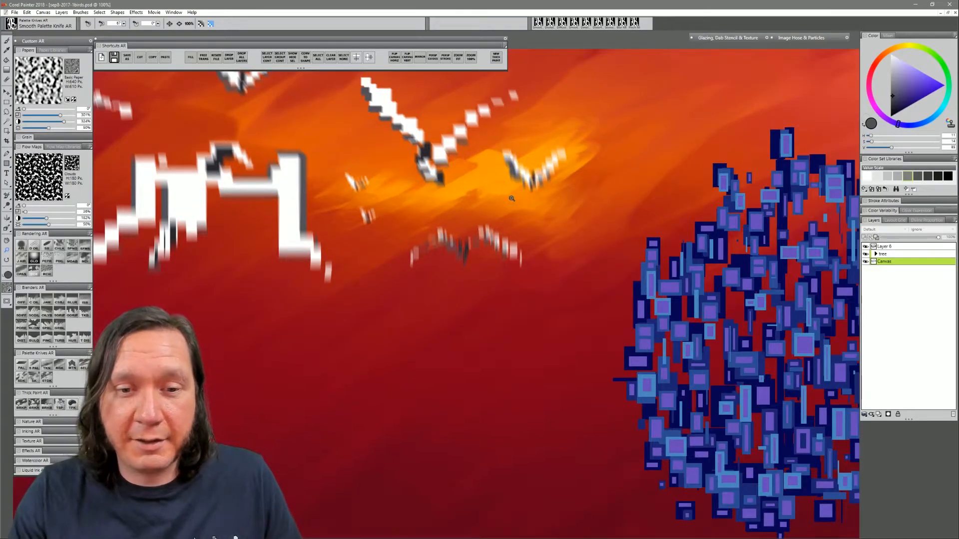
- Show the whole painting at 75% zoom and select the Acrylic Gel Wash 2 brush from the Acrylics and Gouache category
alt+click(499, 207)
drag(487, 239, 489, 239)
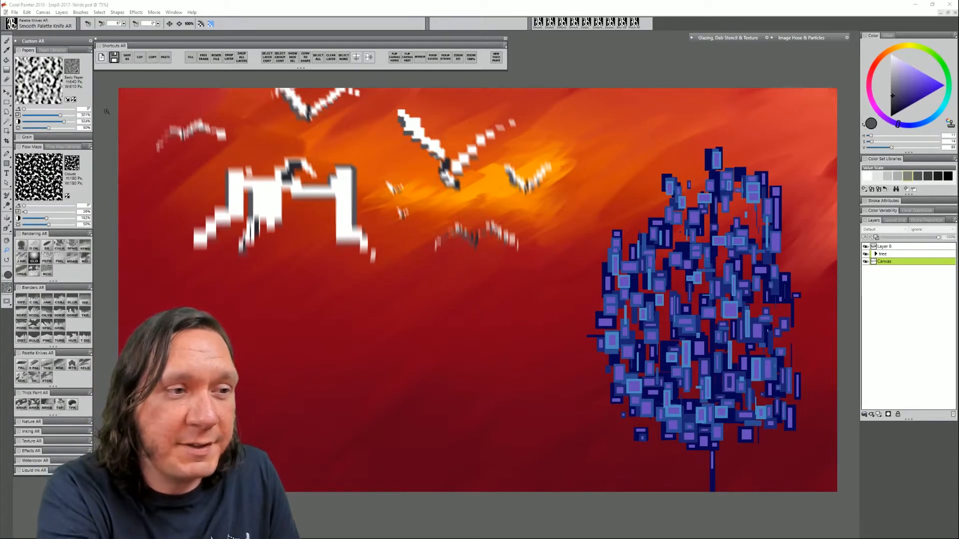
click(11, 24)
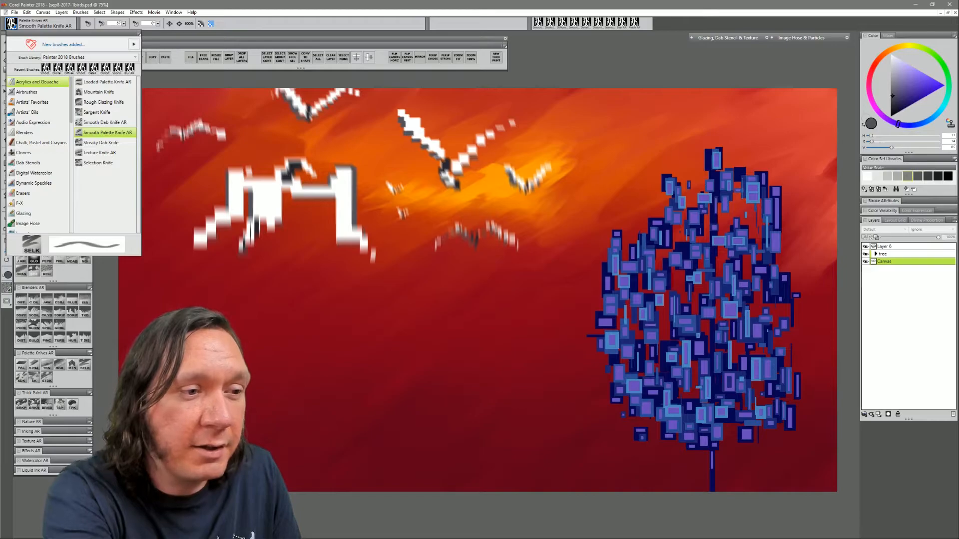
click(36, 81)
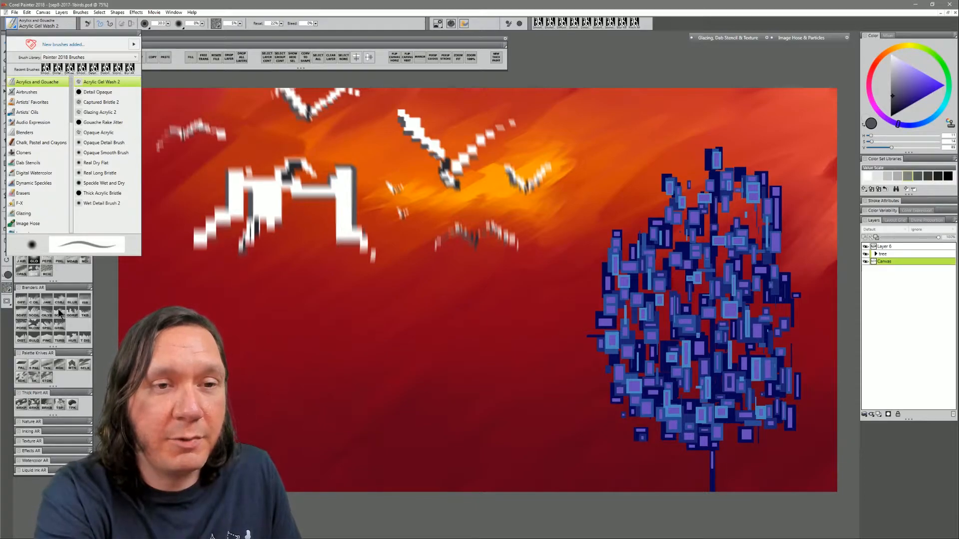
click(325, 9)
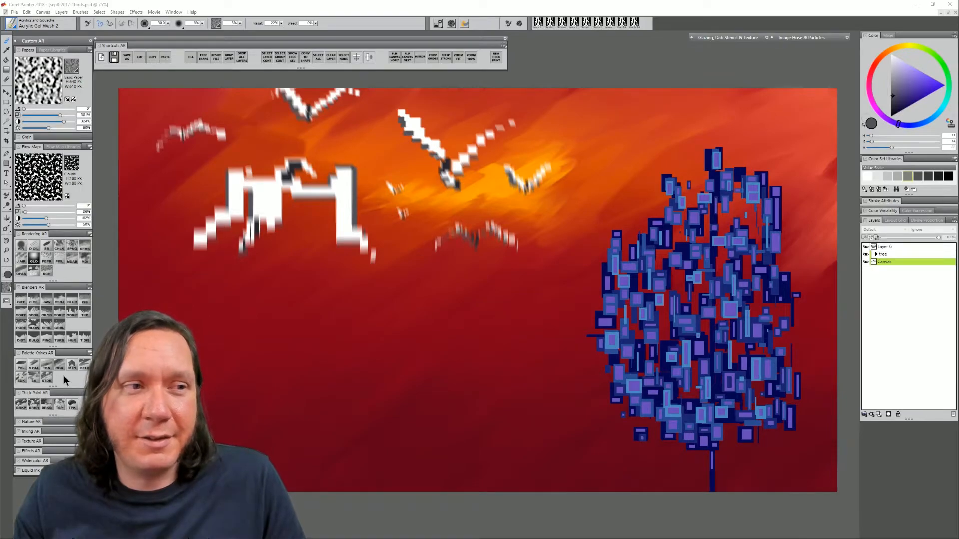
click(12, 26)
mouse_move(71, 109)
mouse_down()
mouse_move(72, 207)
mouse_move(73, 100)
mouse_up()
click(280, 10)
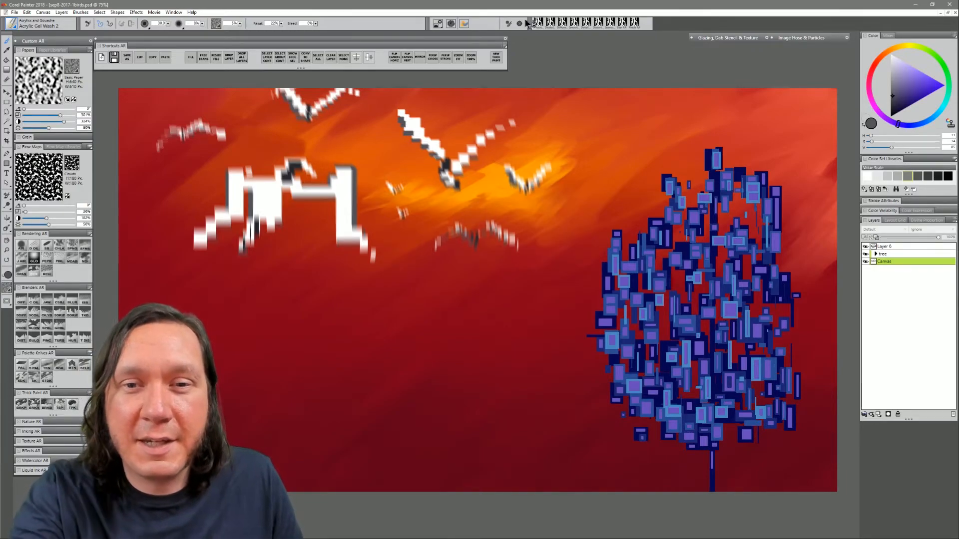
- Open the General Brush Controls, review the available dab types, stroke types and methods for the brush, and close them without changing anything
key(ctrl+b)
drag(230, 74, 329, 107)
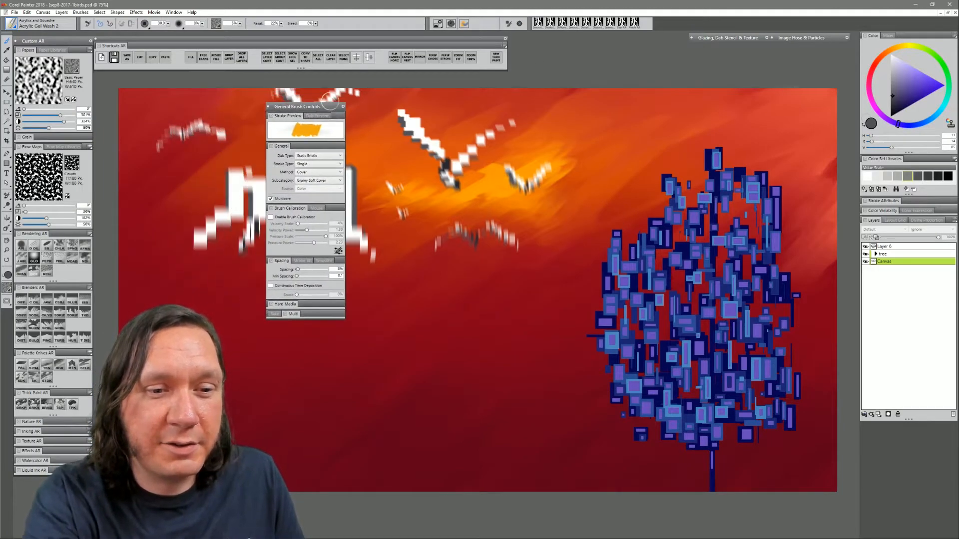
click(323, 155)
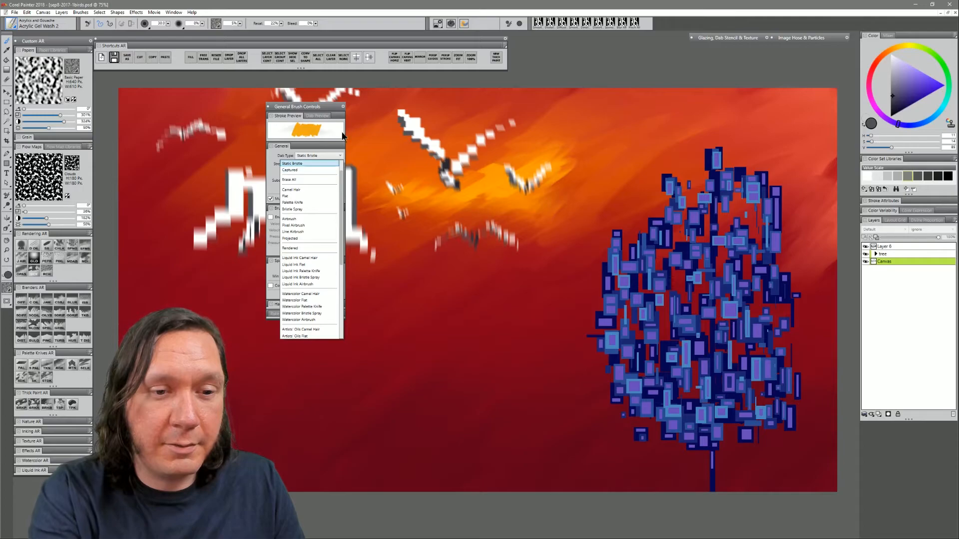
click(325, 106)
click(326, 165)
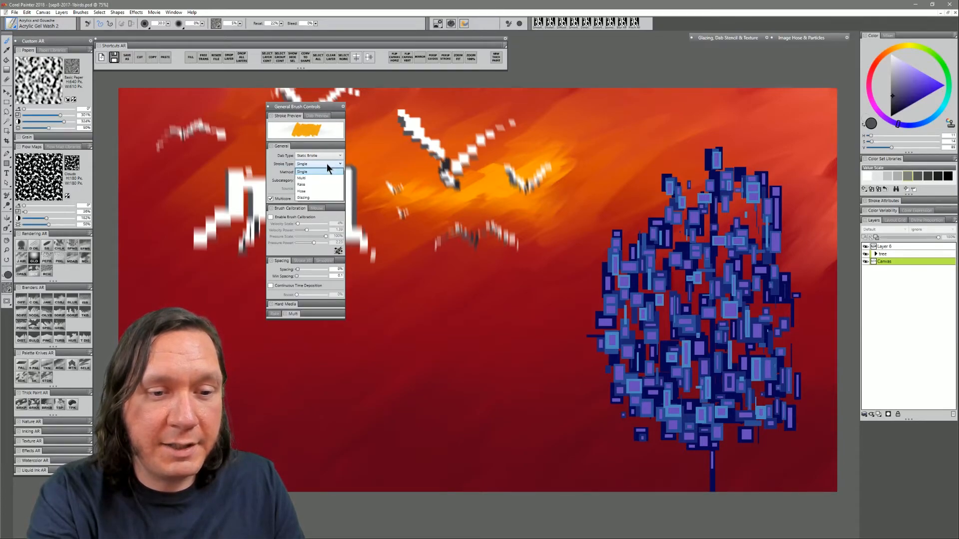
click(322, 170)
click(320, 172)
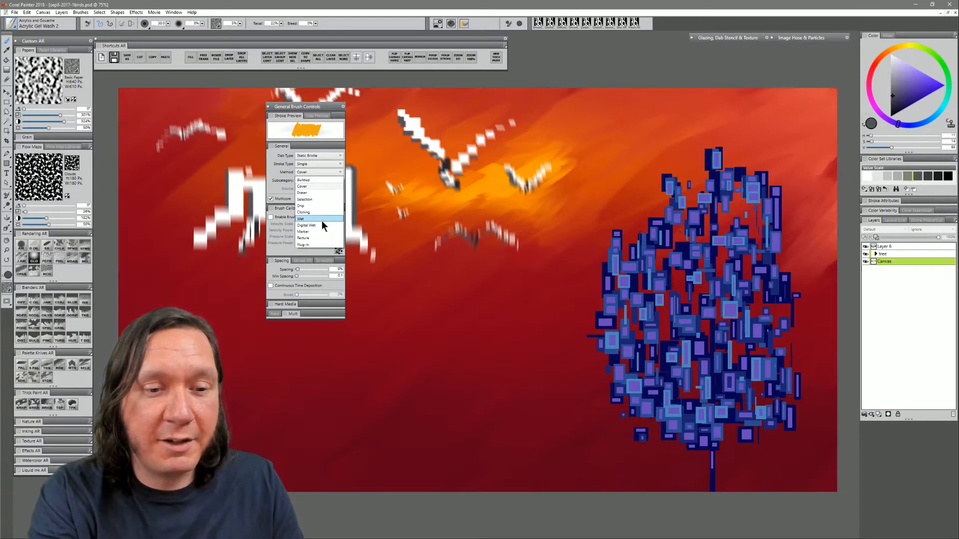
click(271, 176)
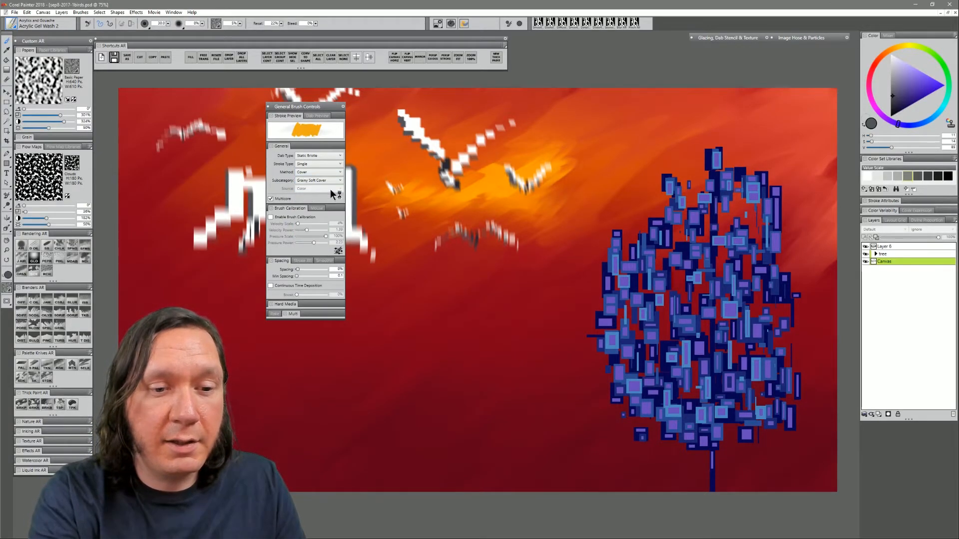
click(268, 107)
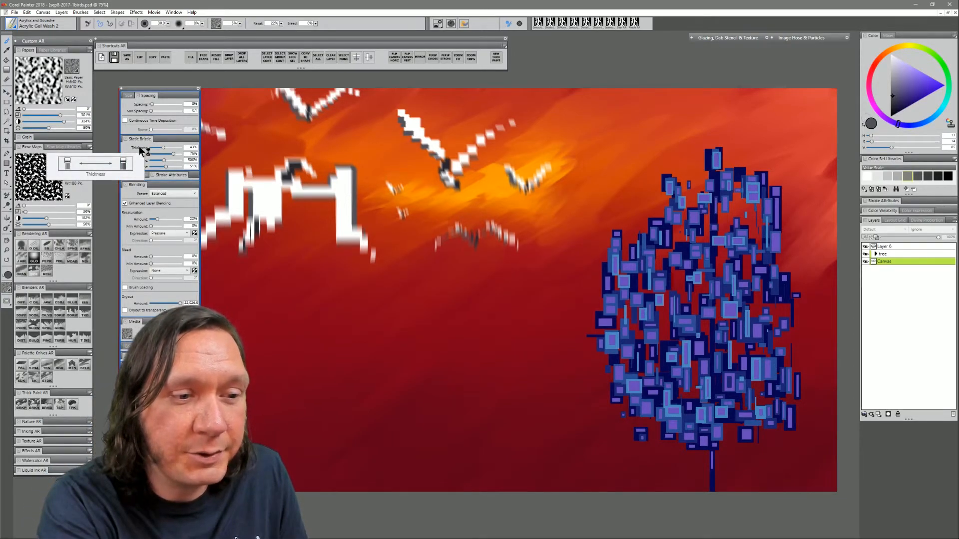
- Show the brush hints and place them beside the brush control settings over the canvas
click(192, 13)
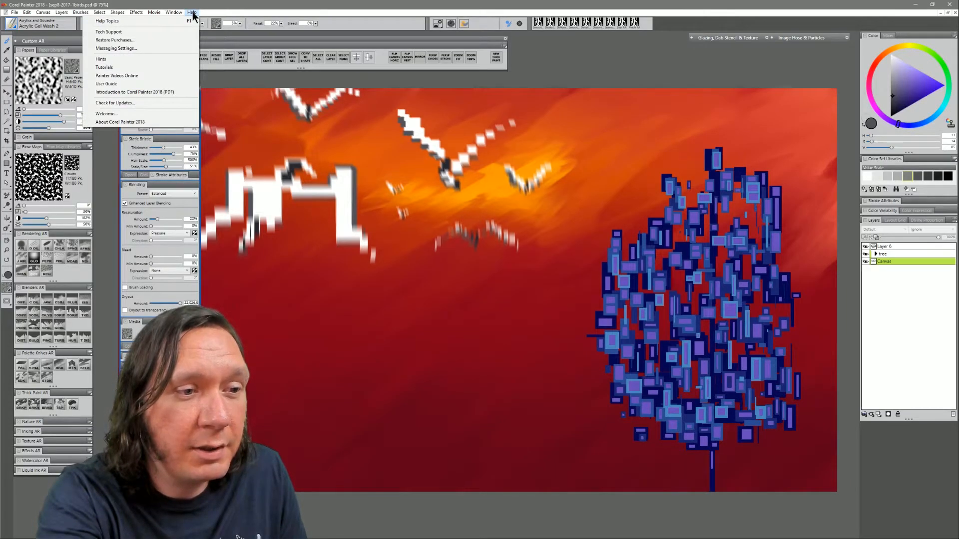
click(158, 58)
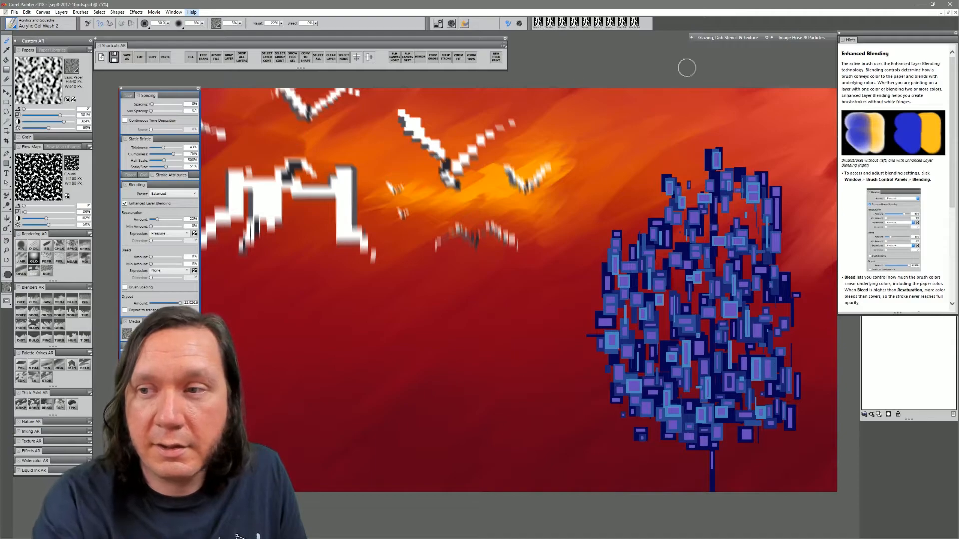
drag(869, 40, 244, 93)
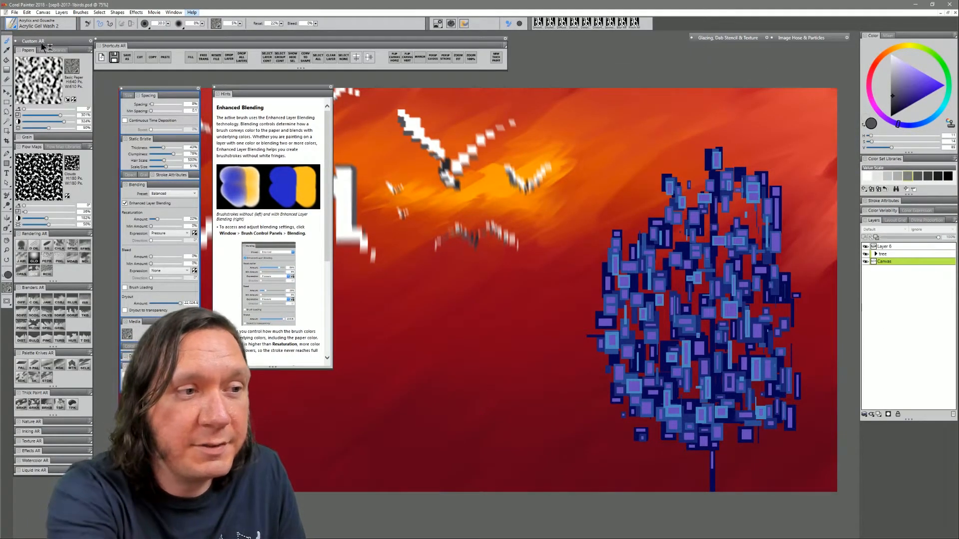
- Select the Heavy Loaded Palette Knife from the Thick Paint category and read through its hints
click(11, 23)
drag(71, 108, 69, 178)
click(35, 173)
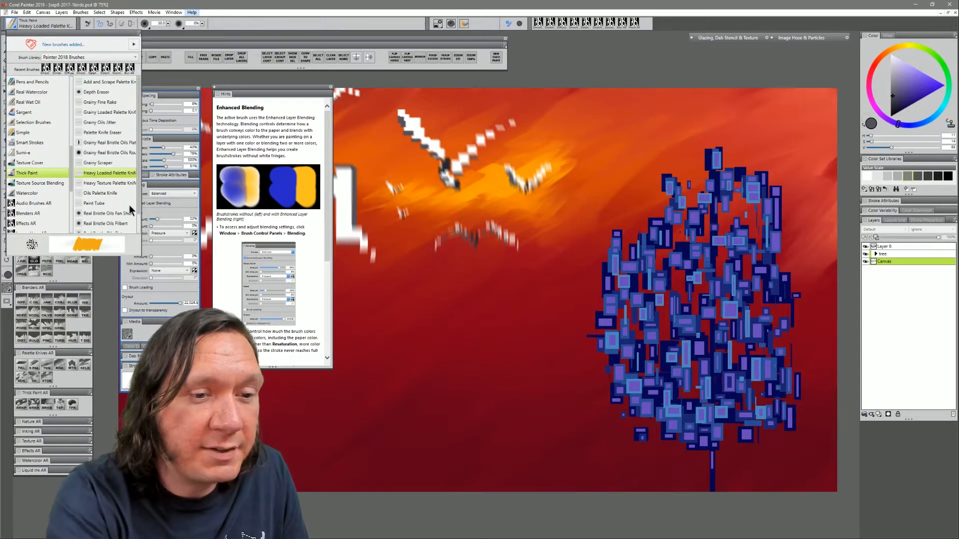
click(103, 173)
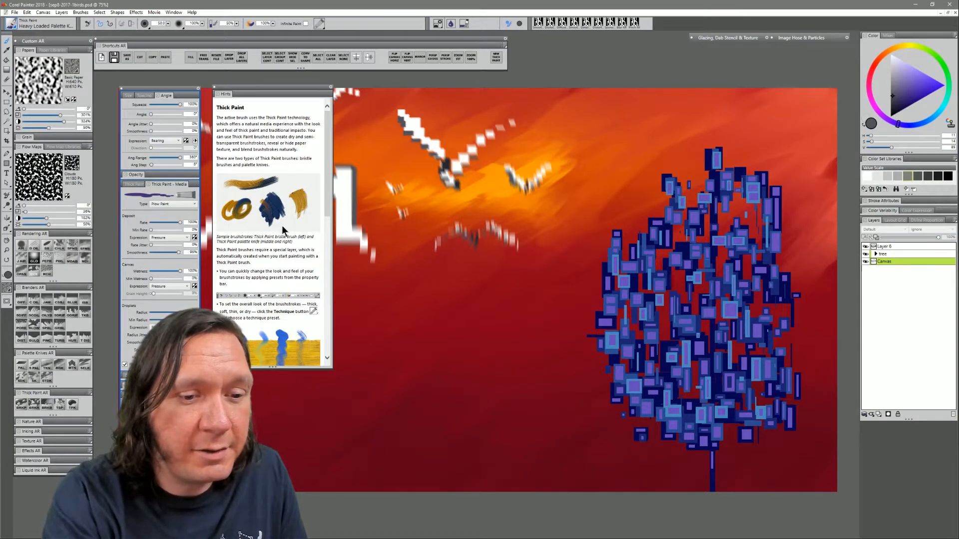
drag(325, 172, 321, 293)
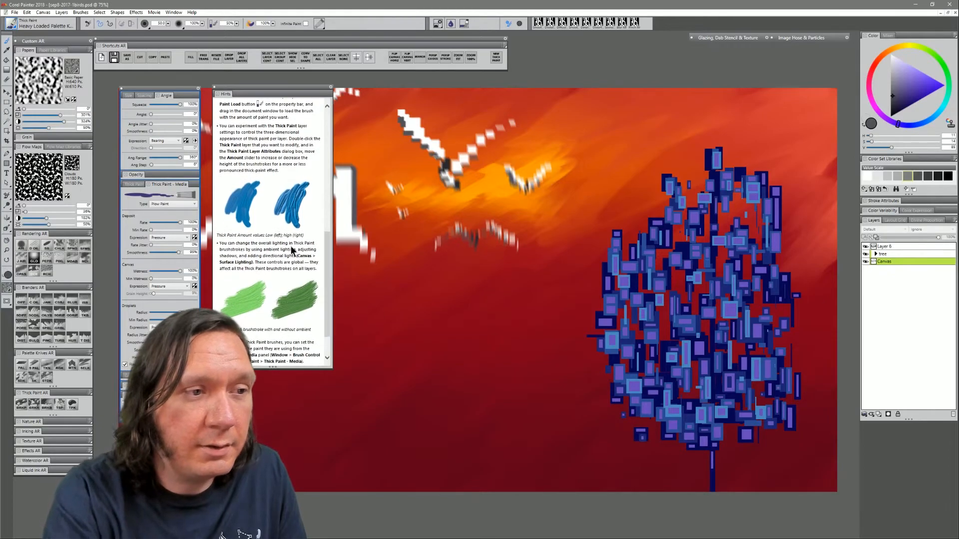
- Switch to the Fractal Wash Fringe brush from Real Watercolor, read its hints, and close the hints and brush controls
click(12, 24)
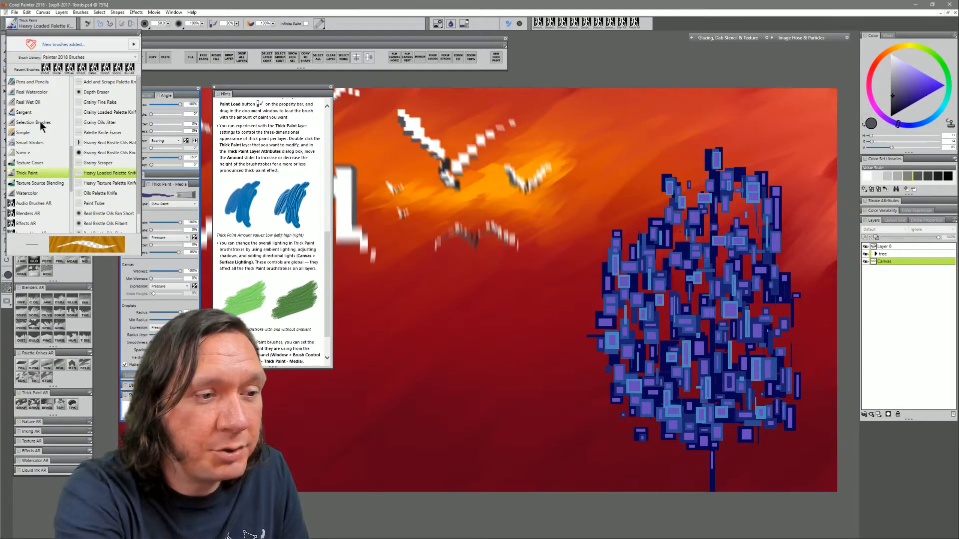
click(36, 93)
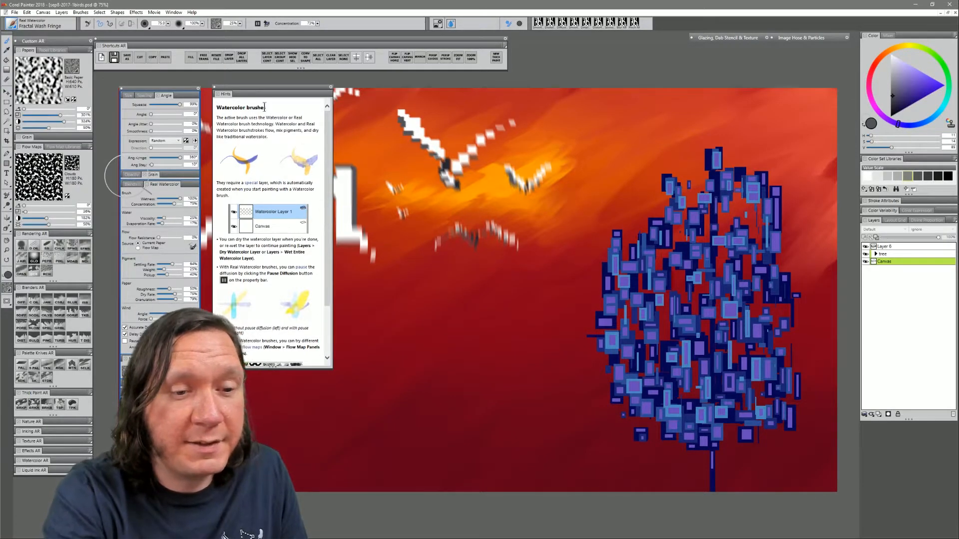
scroll(324, 195, down, 1)
drag(323, 191, 325, 167)
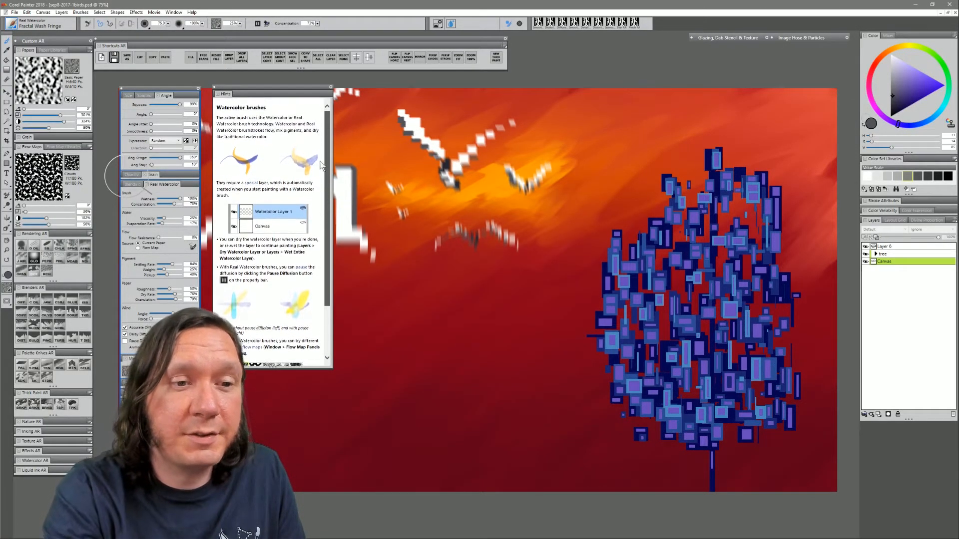
click(214, 88)
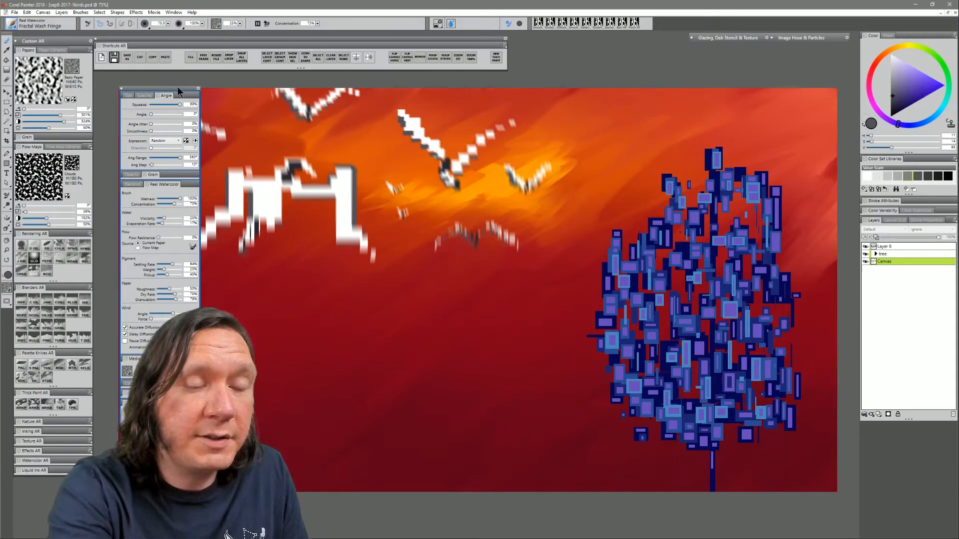
click(122, 88)
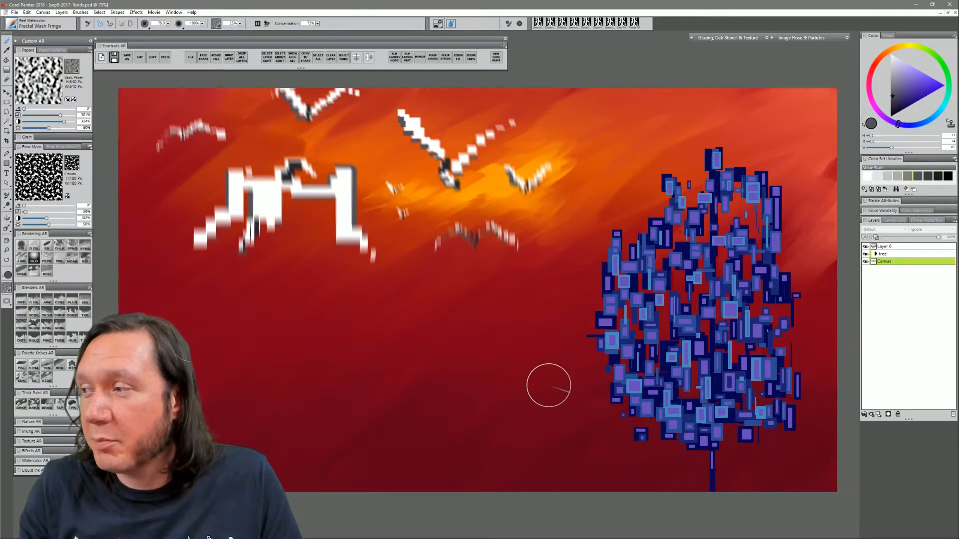
- Rename the layer containing the birds as birds
click(883, 246)
text(birds)
key(Return)
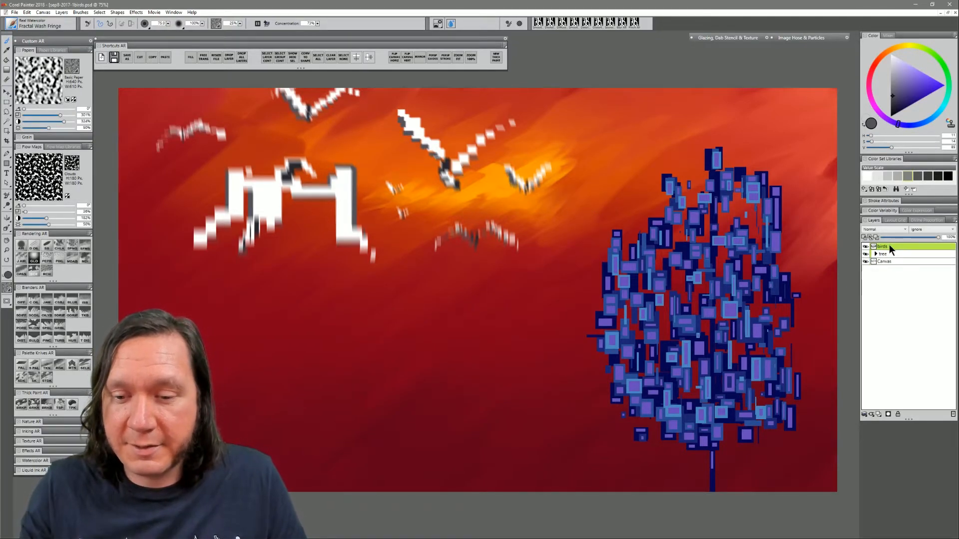
- Add a new empty layer directly above the Canvas, beneath the tree group, and activate the rectangular selection tool
click(885, 261)
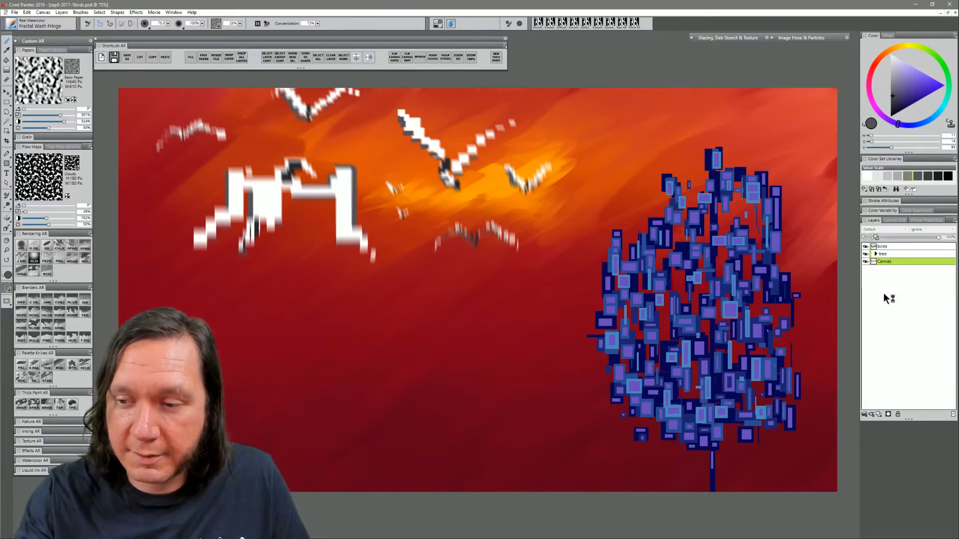
click(879, 414)
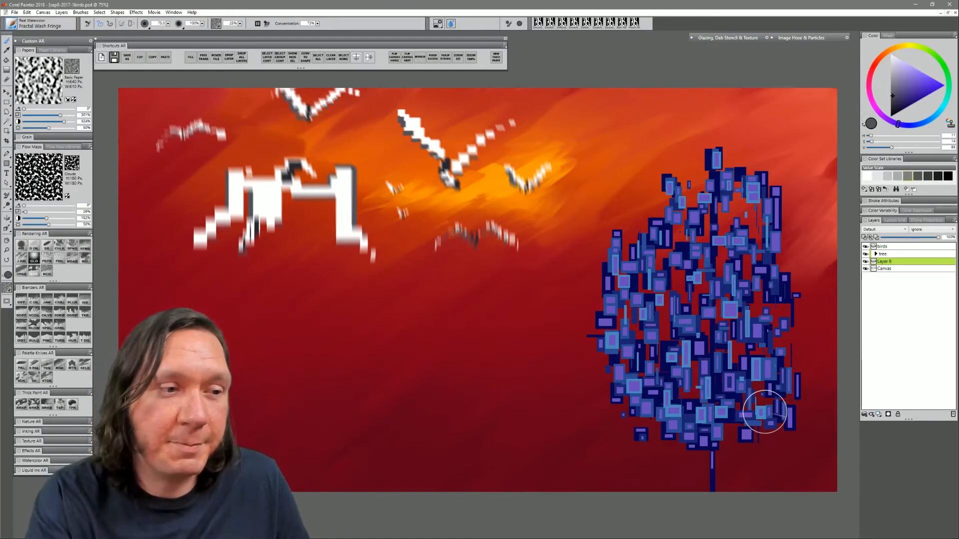
click(7, 102)
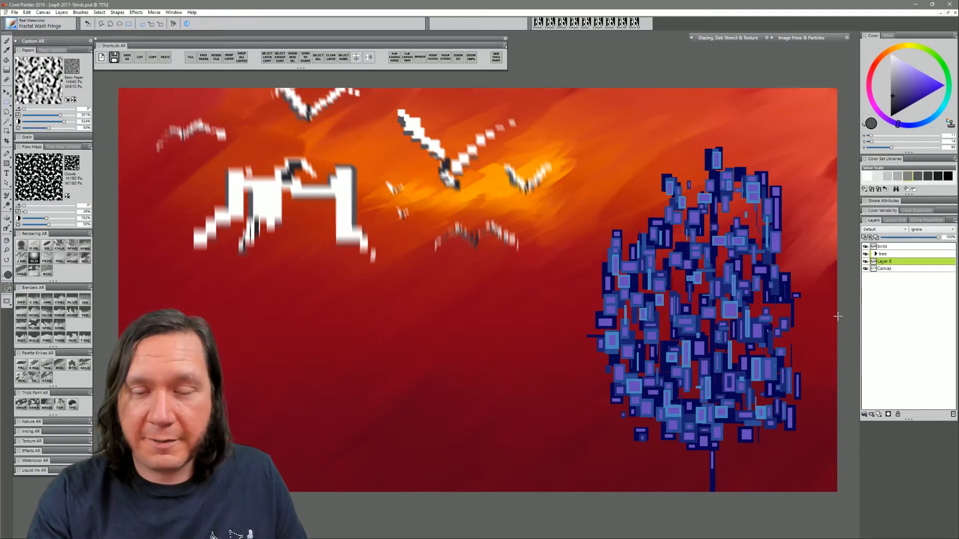
- Save the painting as a new version named sep8-2017-1birds2.psd and close the document
click(125, 57)
key(End)
text(2)
key(Return)
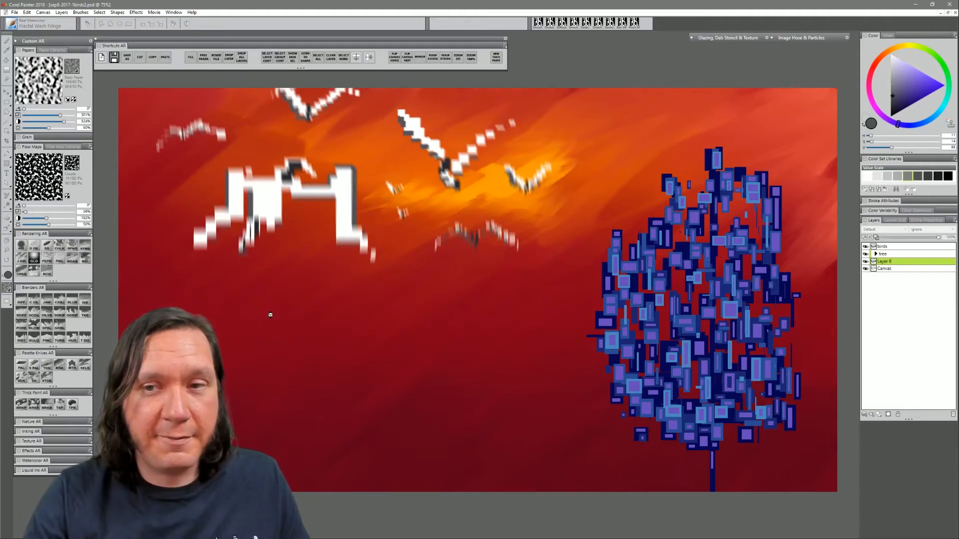
click(954, 14)
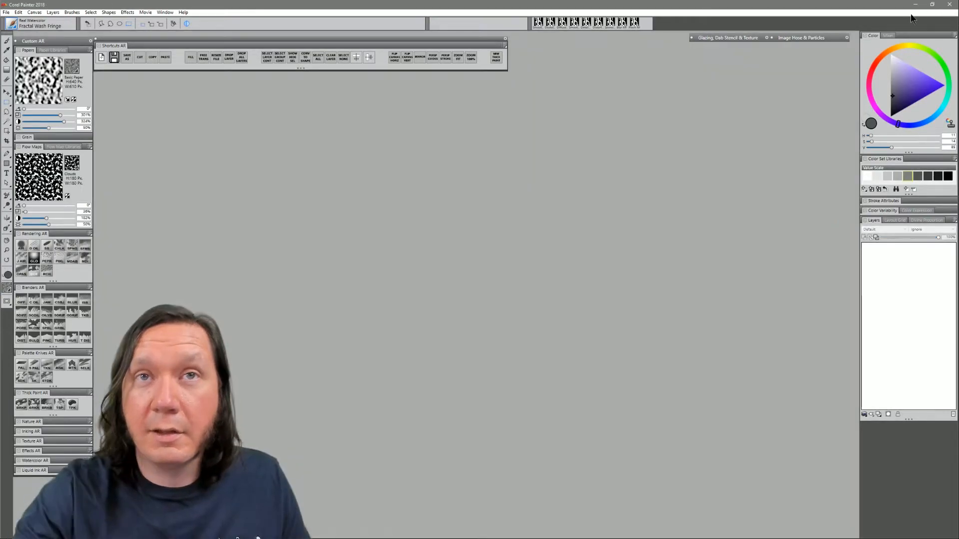
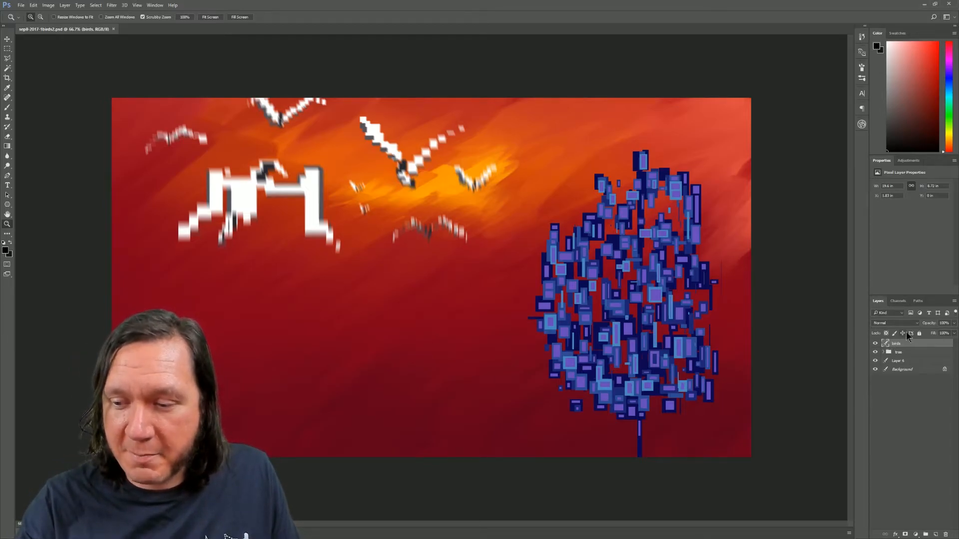
click(875, 361)
click(878, 360)
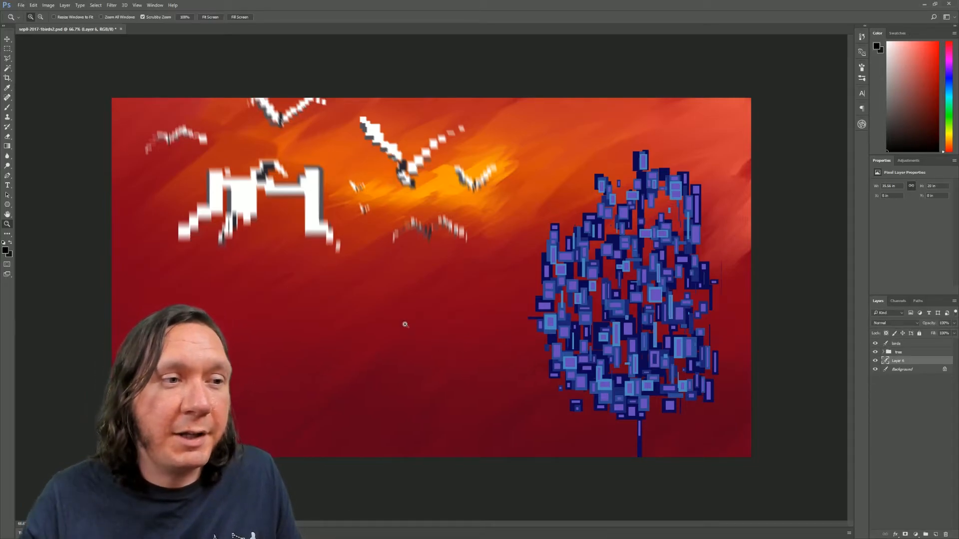
click(107, 7)
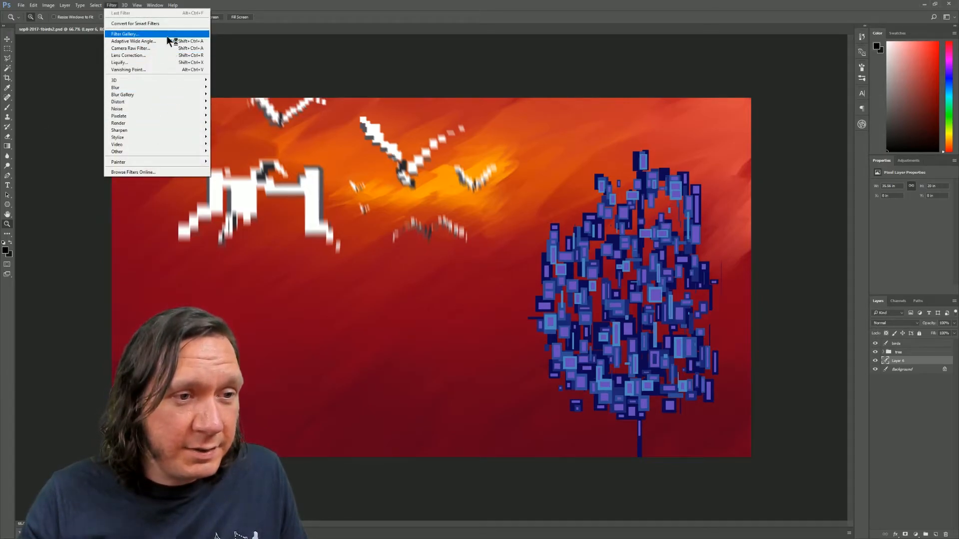
mouse_move(168, 116)
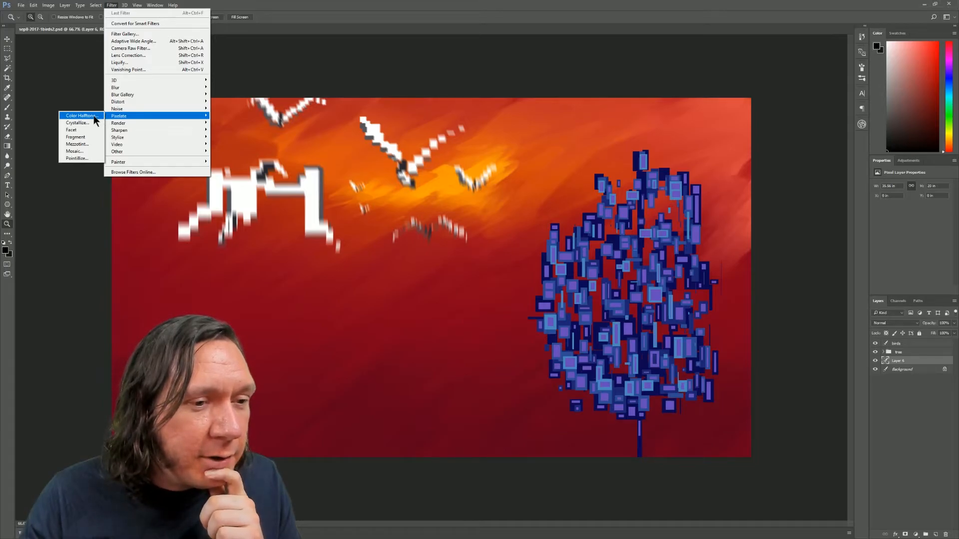
click(75, 151)
drag(441, 250, 441, 250)
mouse_move(475, 176)
mouse_down()
mouse_move(465, 154)
mouse_move(475, 181)
mouse_up()
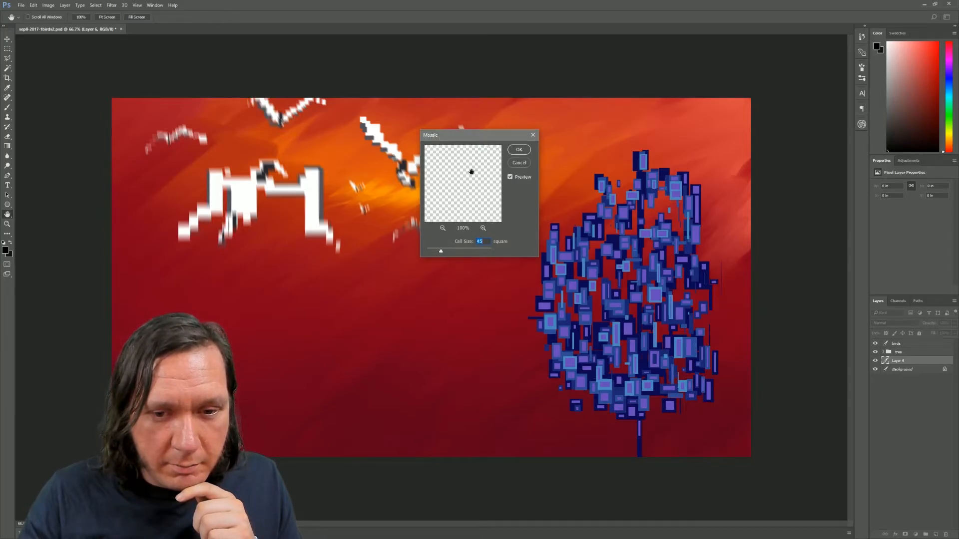
click(527, 164)
- Apply a Mosaic filter with a cell size of 13 square to the Background layer
click(899, 371)
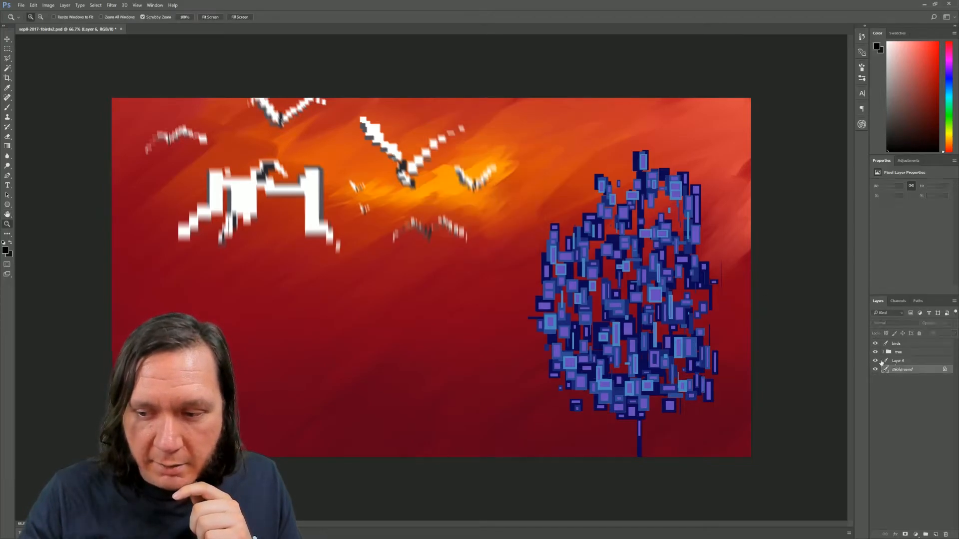
click(112, 5)
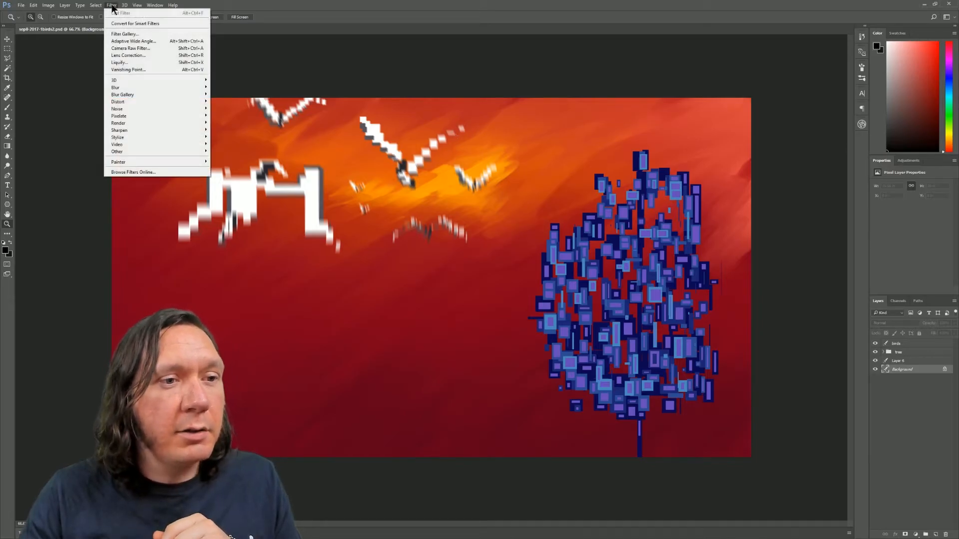
click(110, 7)
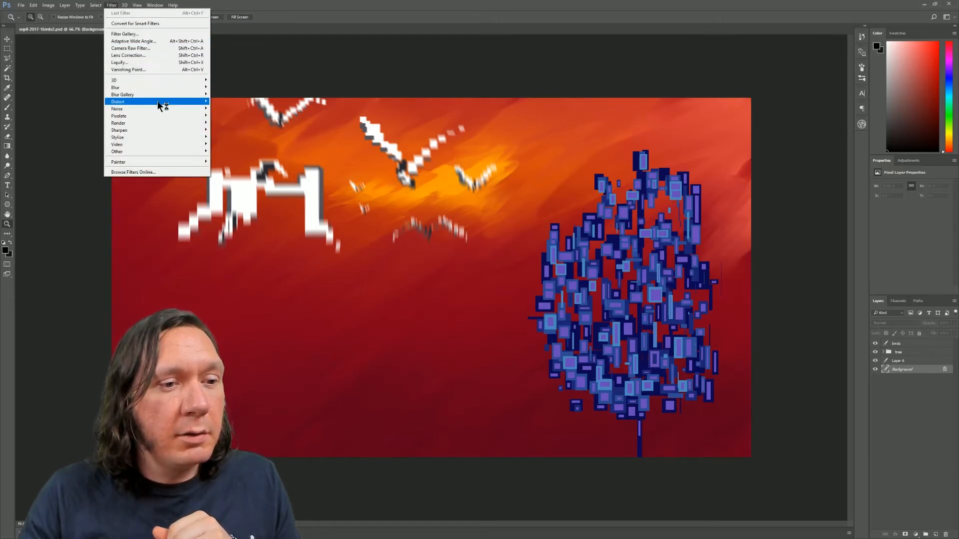
mouse_move(158, 115)
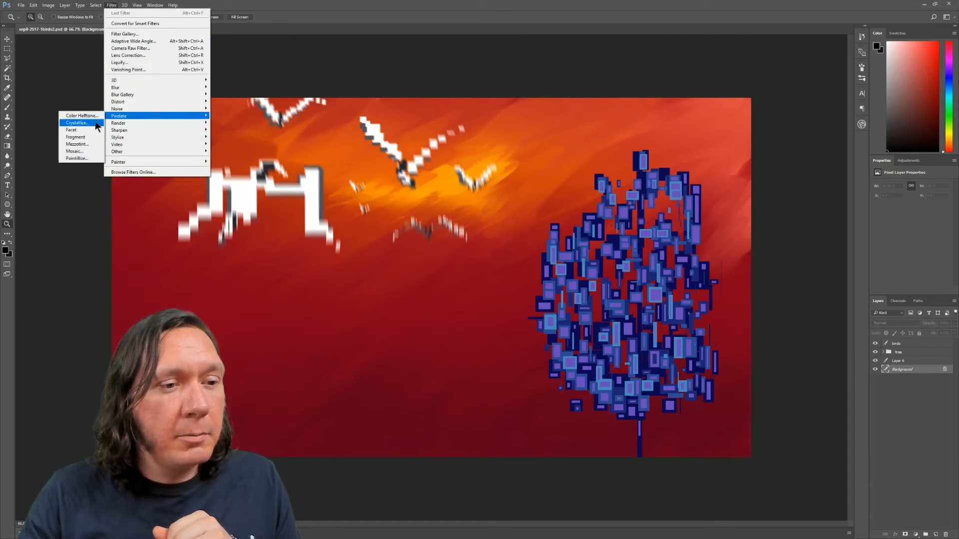
click(75, 151)
click(448, 250)
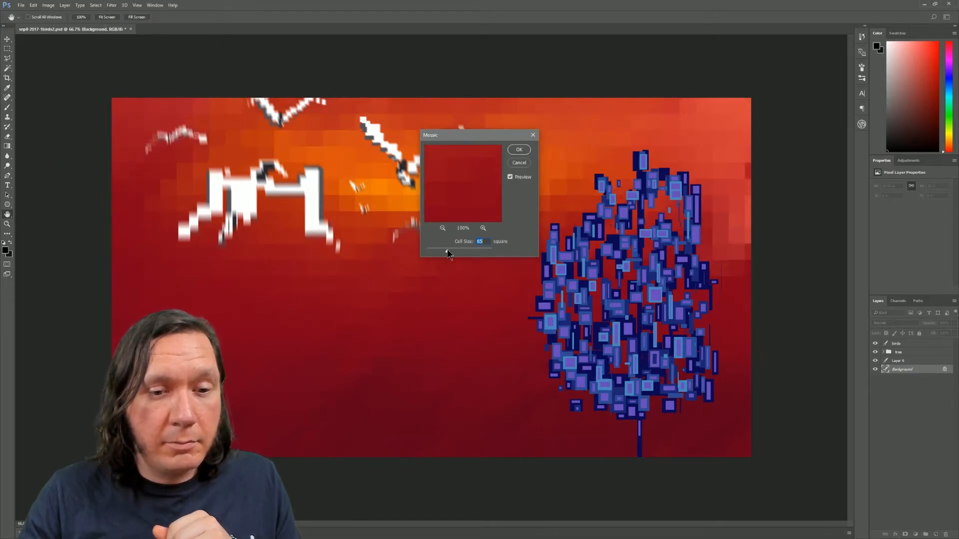
drag(445, 249, 431, 250)
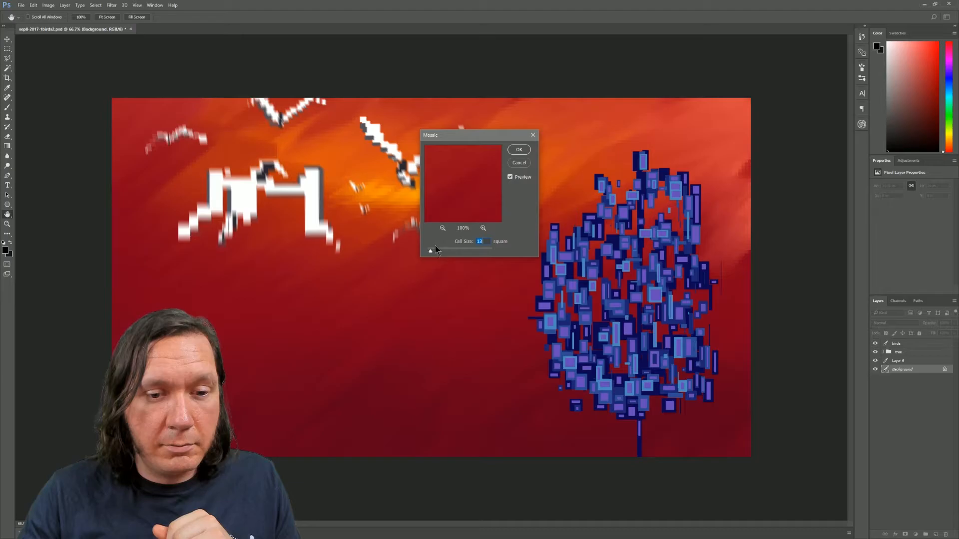
click(514, 149)
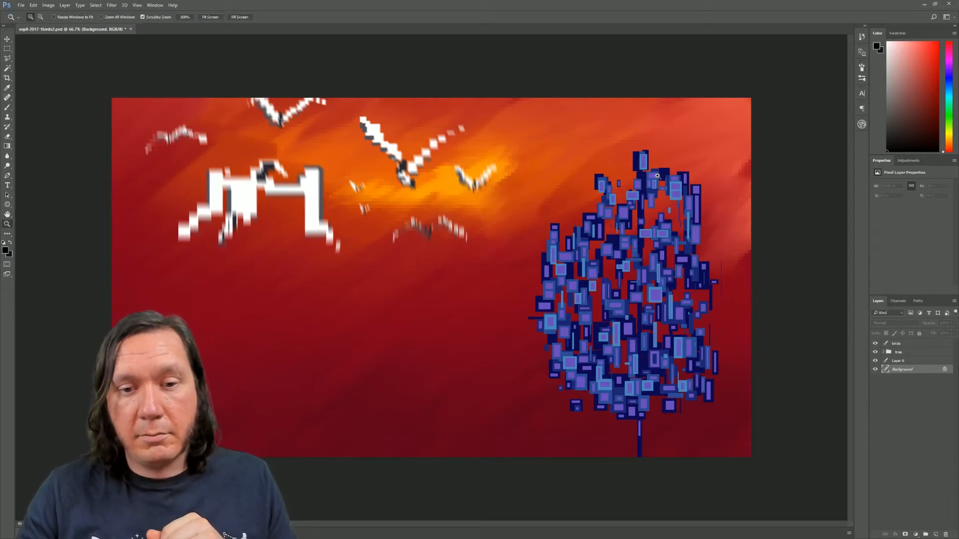
- Clear any selection and duplicate the pixelated Background onto a new layer directly above it
key(ctrl+a)
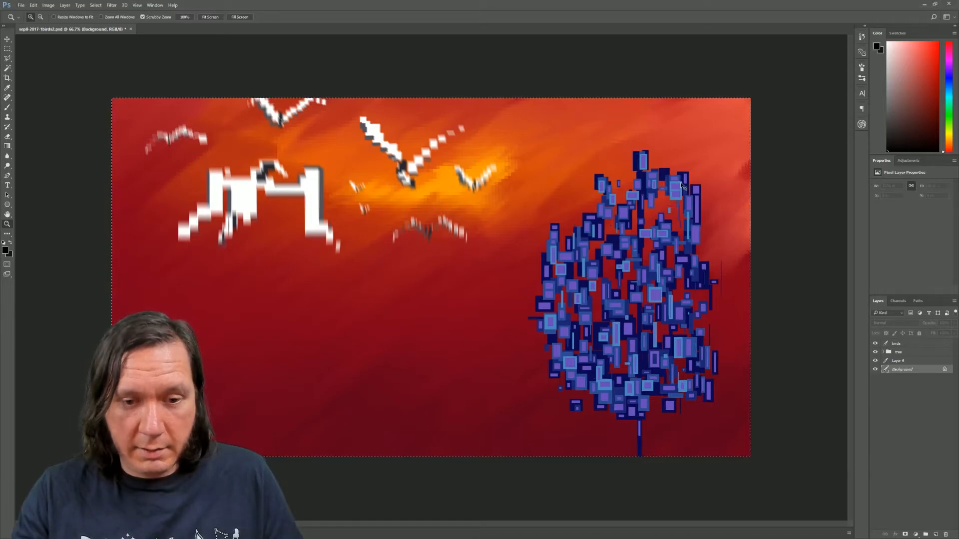
key(ctrl+d)
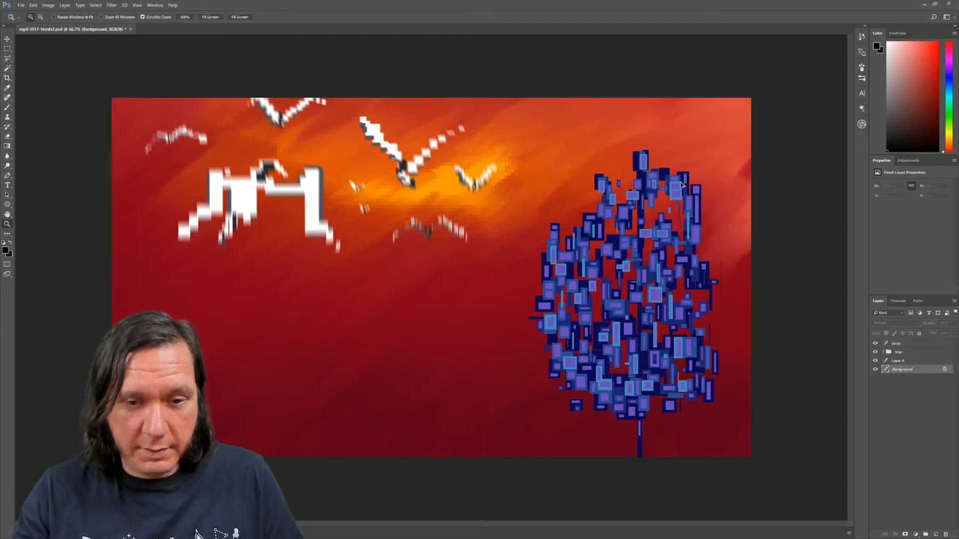
key(ctrl+j)
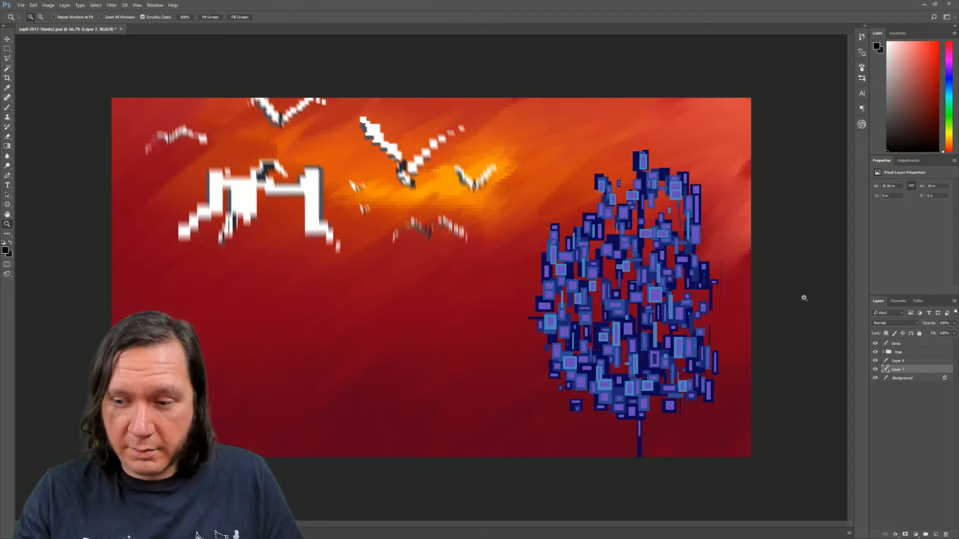
- With Layer 7 hidden, duplicate the Background layer and apply the Mosaic filter to the copy
click(897, 379)
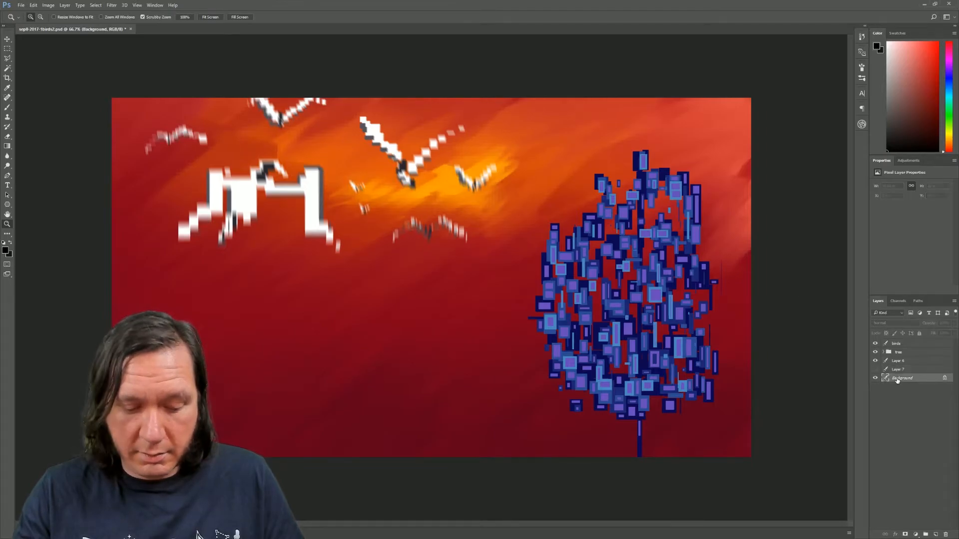
key(ctrl+j)
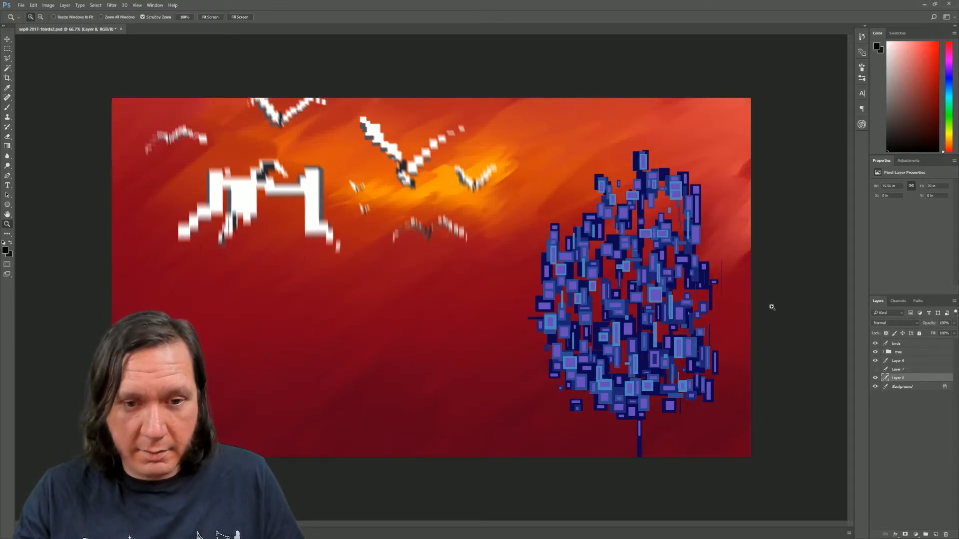
click(109, 4)
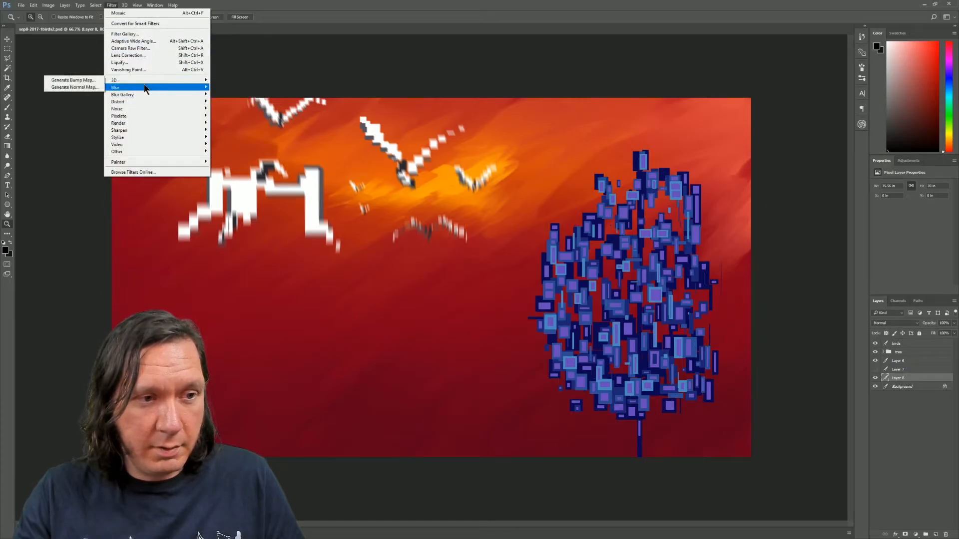
click(144, 15)
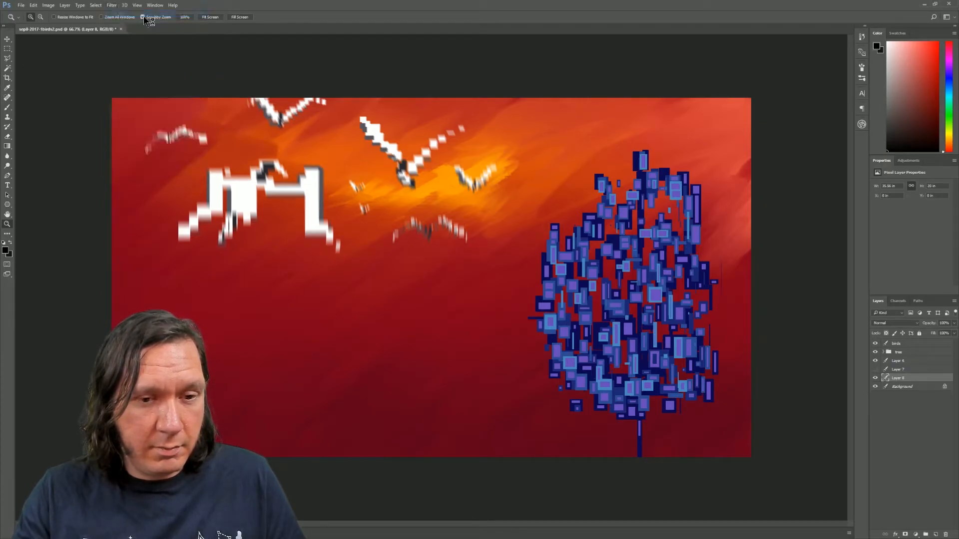
click(115, 5)
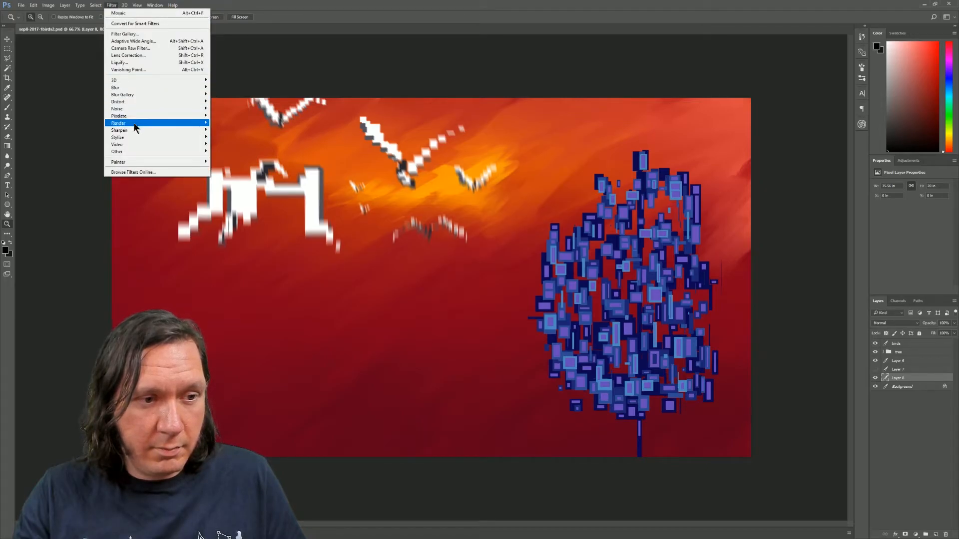
mouse_move(132, 115)
click(75, 151)
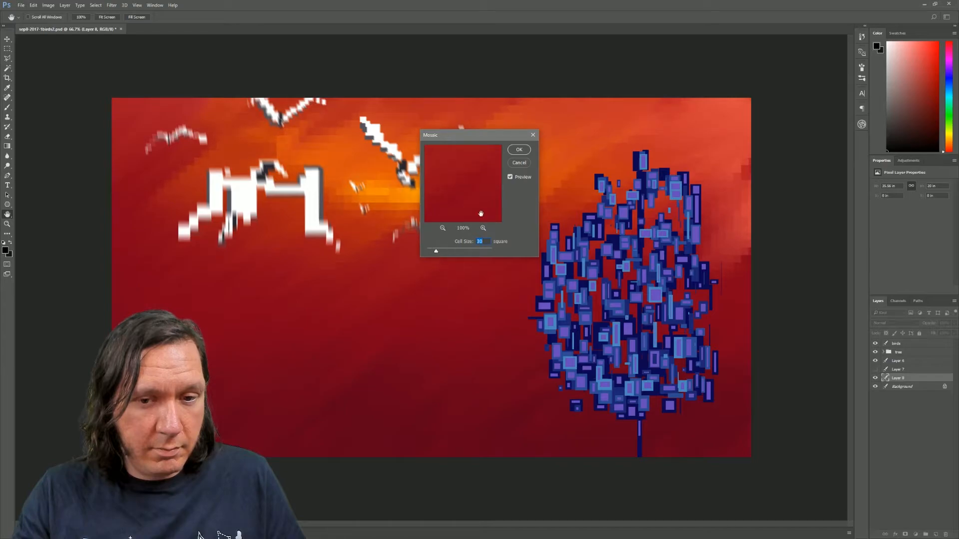
click(522, 152)
- Hide Layer 8, duplicate the Background again, and apply the Mosaic filter with larger cells to the new copy
click(875, 378)
click(894, 387)
key(ctrl+shift+alt+n)
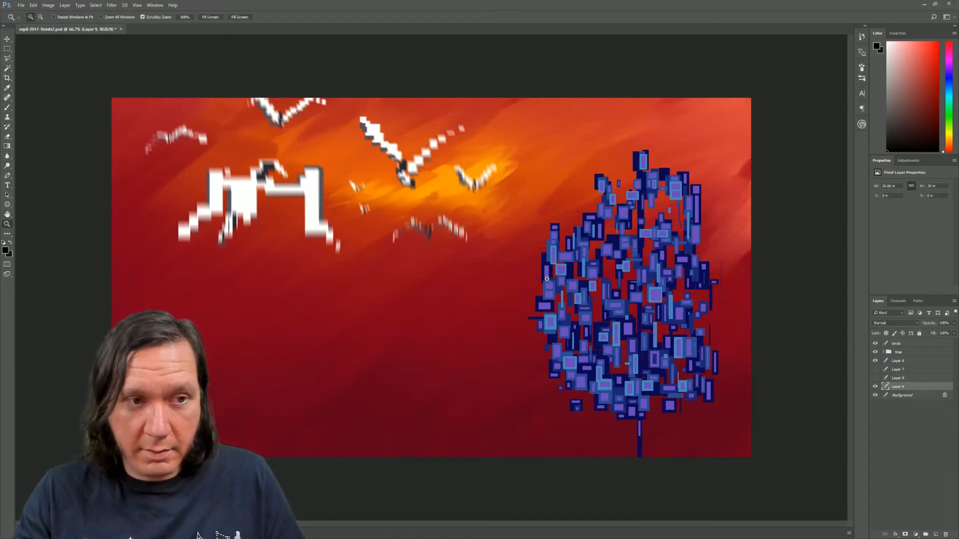
click(112, 5)
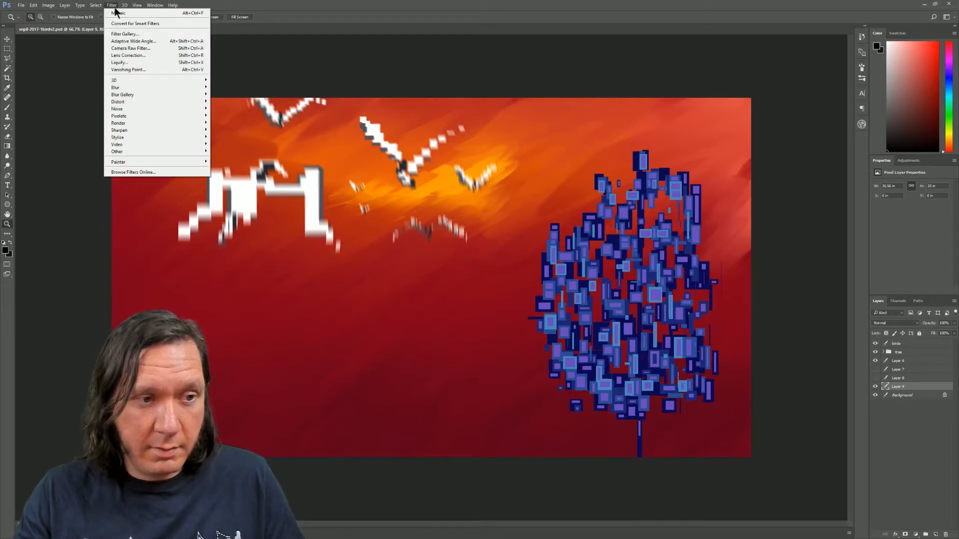
mouse_move(154, 118)
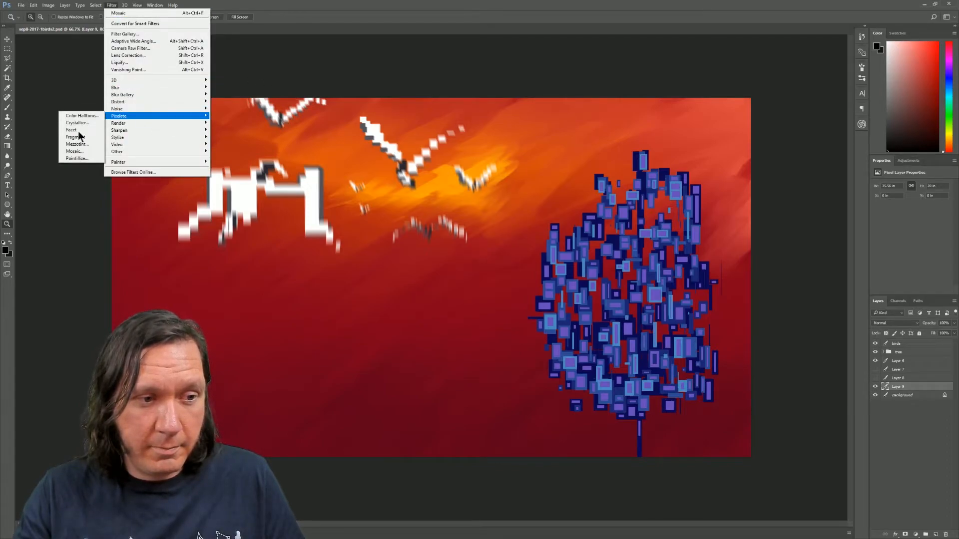
click(83, 151)
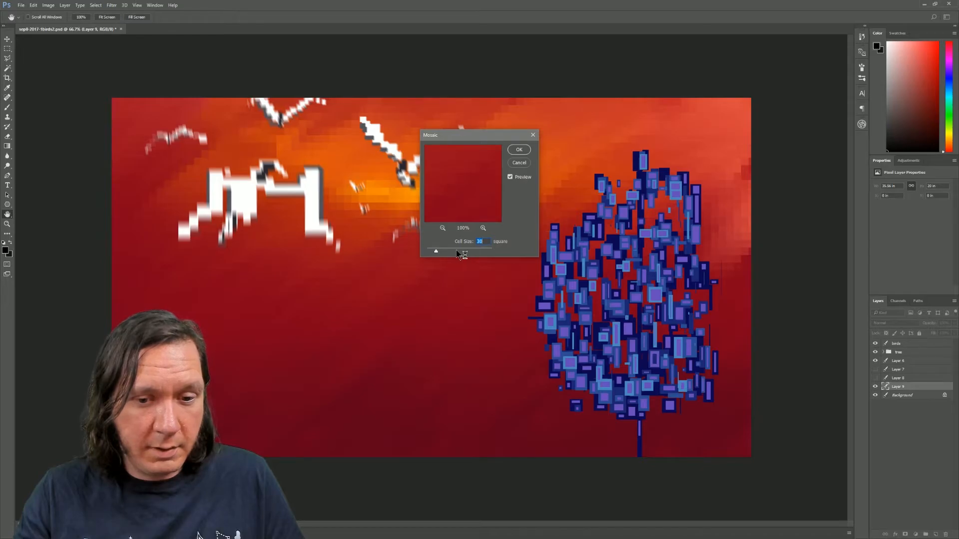
click(519, 150)
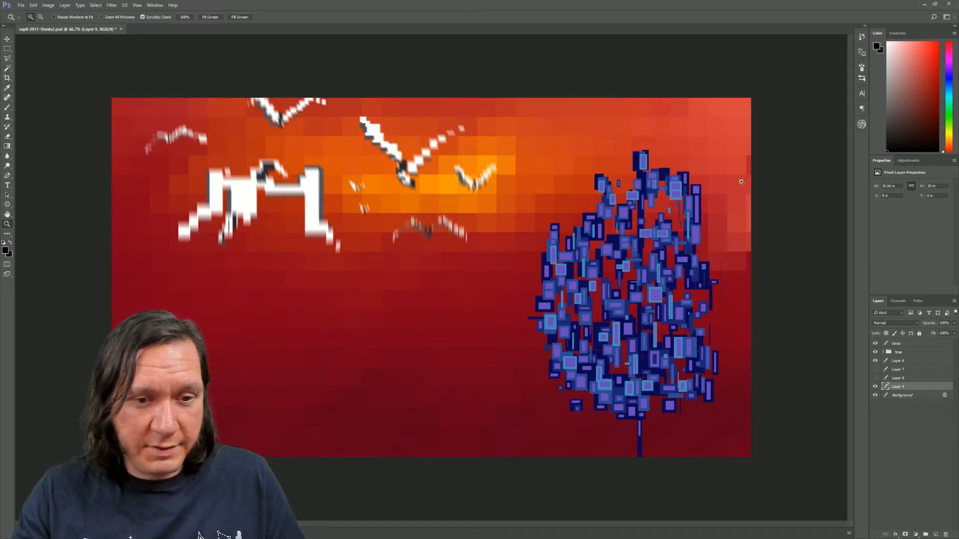
- Show Layers 7 and 8, and delete scattered rectangular areas from Layer 7 across the sky and behind the tree
click(875, 369)
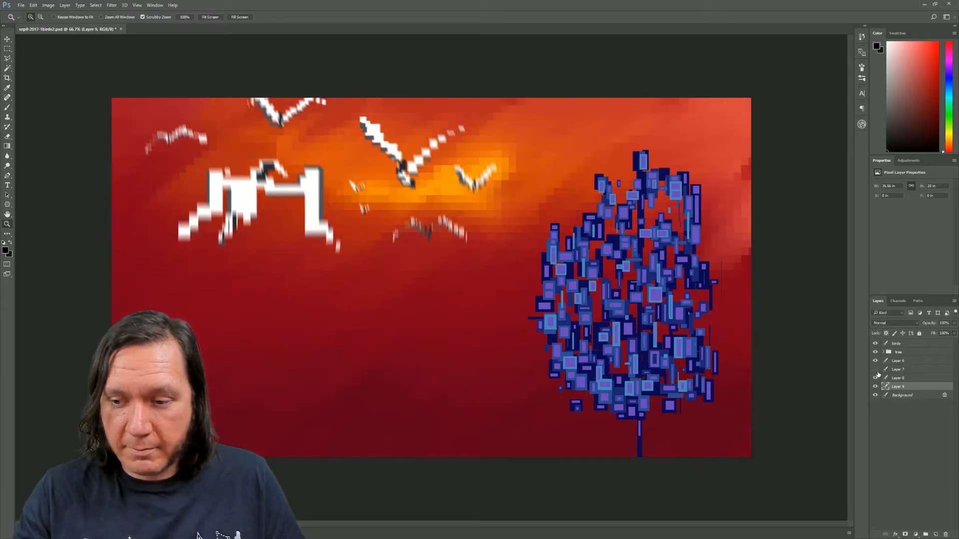
click(899, 369)
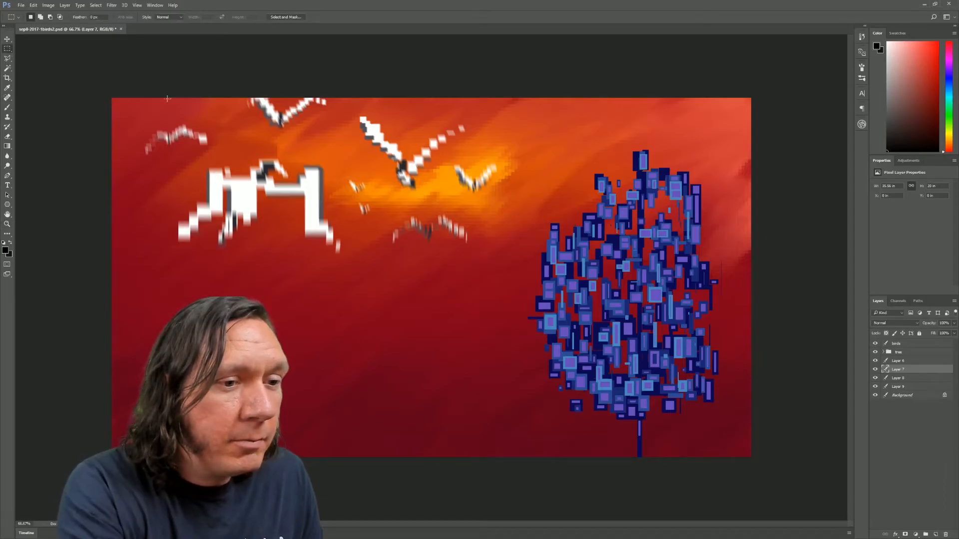
key(m)
drag(139, 98, 290, 203)
drag(301, 150, 350, 211)
drag(221, 247, 295, 309)
drag(386, 166, 456, 200)
drag(333, 245, 381, 268)
drag(422, 293, 463, 336)
drag(459, 198, 510, 219)
drag(509, 128, 566, 176)
drag(559, 194, 569, 272)
drag(332, 327, 391, 434)
drag(430, 383, 513, 415)
drag(514, 307, 565, 333)
drag(571, 227, 630, 229)
drag(599, 125, 666, 158)
drag(680, 147, 698, 250)
drag(625, 269, 660, 350)
drag(510, 249, 516, 278)
drag(411, 261, 413, 263)
drag(402, 222, 413, 229)
drag(363, 204, 373, 210)
drag(378, 150, 395, 161)
drag(421, 128, 447, 149)
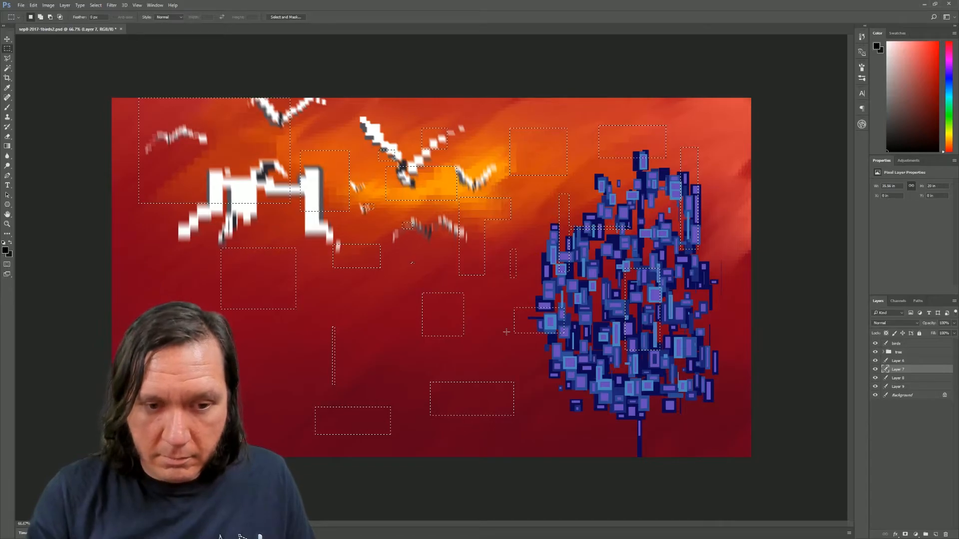
key(ctrl+d)
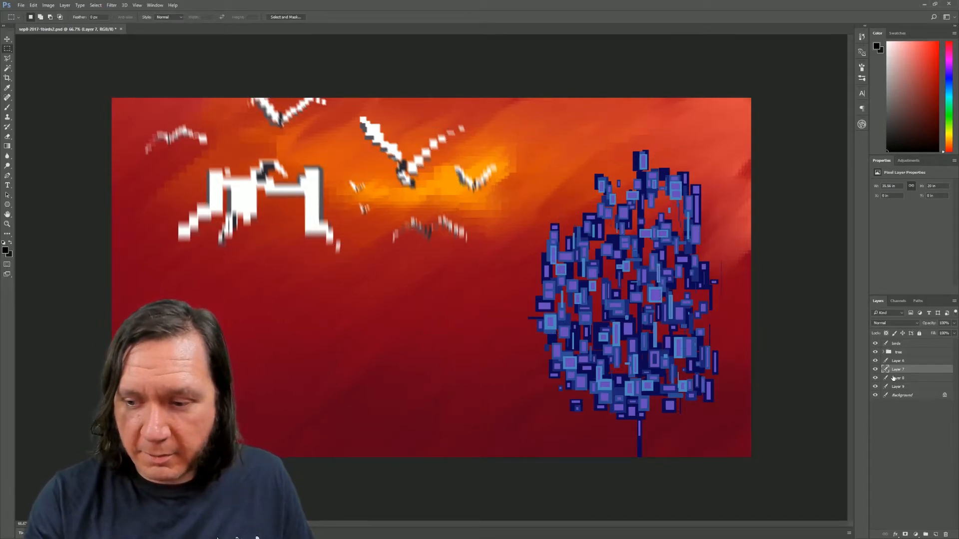
- Delete many scattered rectangular areas of varied sizes from Layer 8 so the coarser mosaic shows through
click(875, 379)
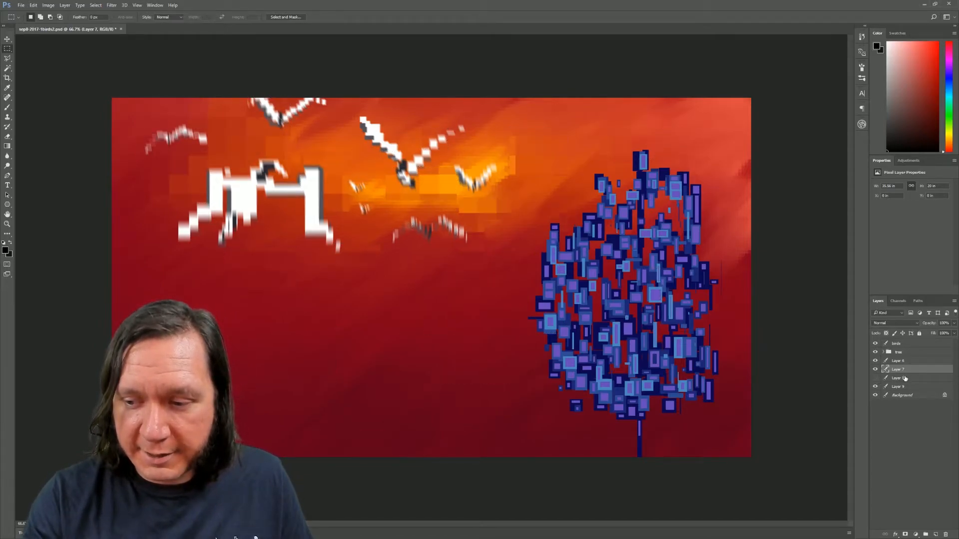
click(874, 378)
click(899, 379)
mouse_move(179, 125)
mouse_down()
mouse_move(213, 160)
mouse_move(269, 173)
mouse_up()
drag(348, 173, 374, 197)
drag(384, 180, 403, 201)
drag(389, 214, 401, 236)
drag(418, 196, 434, 205)
drag(452, 159, 502, 223)
drag(409, 122, 450, 135)
drag(469, 123, 473, 160)
drag(278, 284, 297, 312)
drag(348, 268, 394, 305)
drag(387, 310, 401, 330)
drag(274, 372, 361, 417)
drag(410, 355, 449, 362)
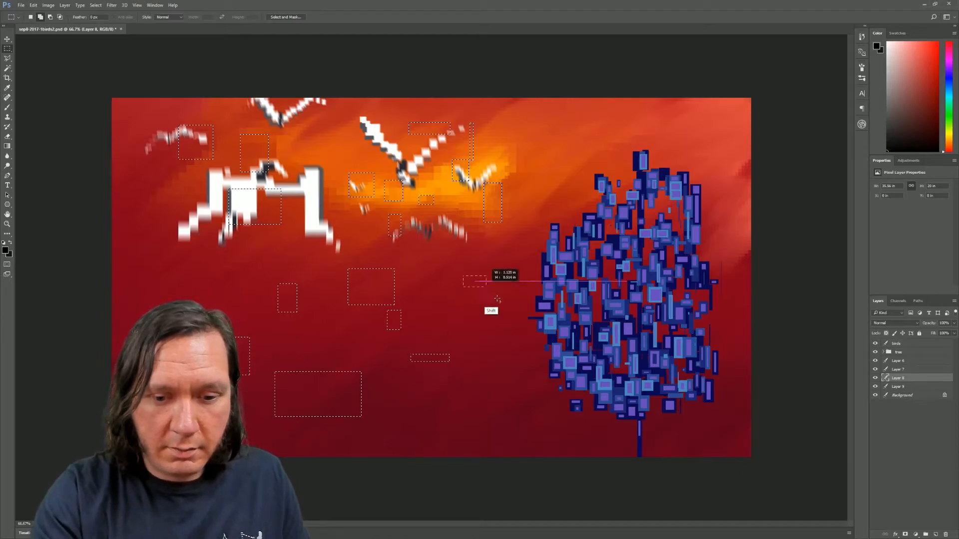
drag(463, 276, 503, 302)
drag(512, 322, 547, 353)
drag(534, 258, 560, 251)
drag(552, 162, 569, 156)
drag(587, 120, 698, 187)
drag(640, 212, 661, 362)
drag(610, 369, 642, 411)
drag(663, 345, 697, 355)
drag(699, 259, 726, 269)
drag(617, 246, 600, 276)
drag(569, 210, 552, 195)
drag(509, 230, 423, 245)
drag(321, 258, 313, 243)
drag(162, 264, 176, 286)
drag(194, 255, 235, 279)
drag(249, 242, 270, 252)
drag(306, 171, 315, 201)
drag(399, 395, 441, 423)
drag(477, 396, 515, 422)
drag(539, 398, 577, 430)
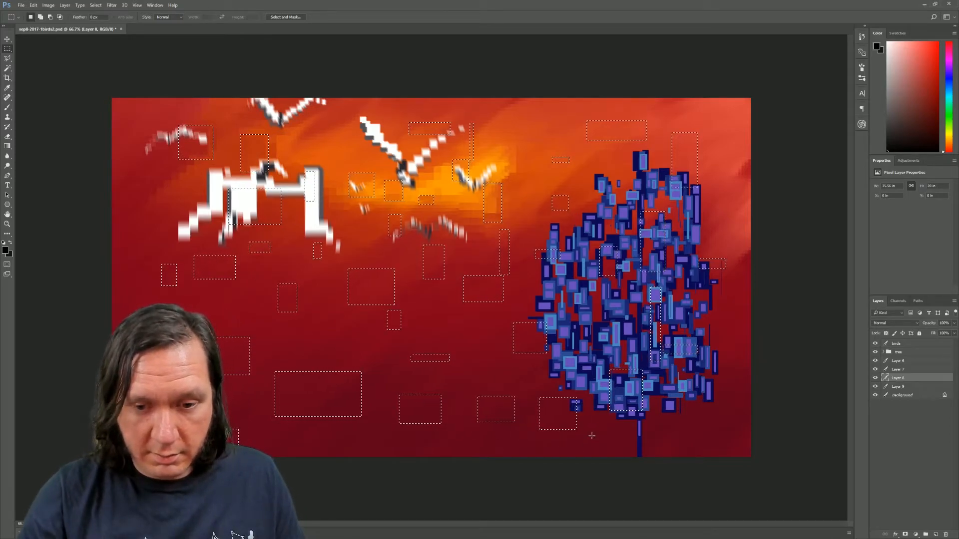
key(ctrl+d)
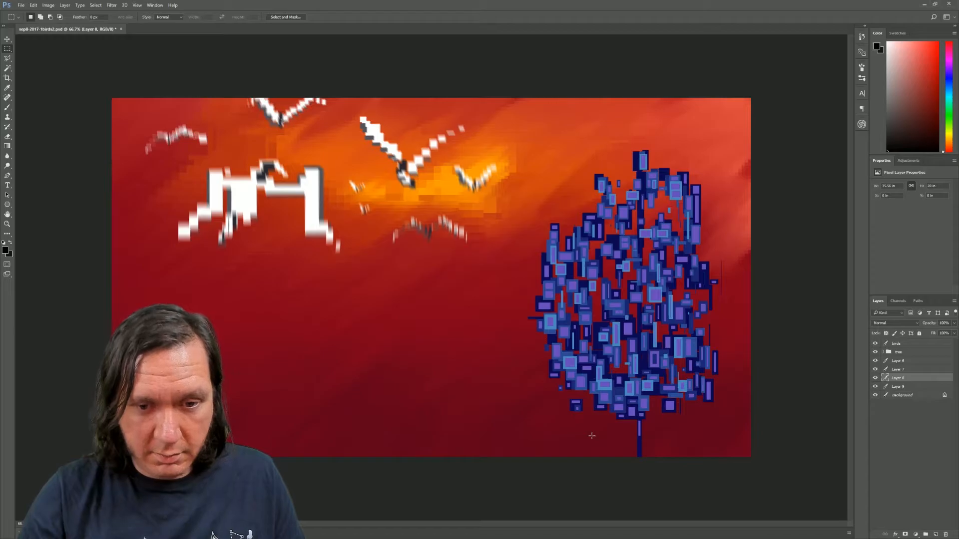
- Merge Layers 7, 8 and 9 into the Background, and save and close the document
click(910, 370)
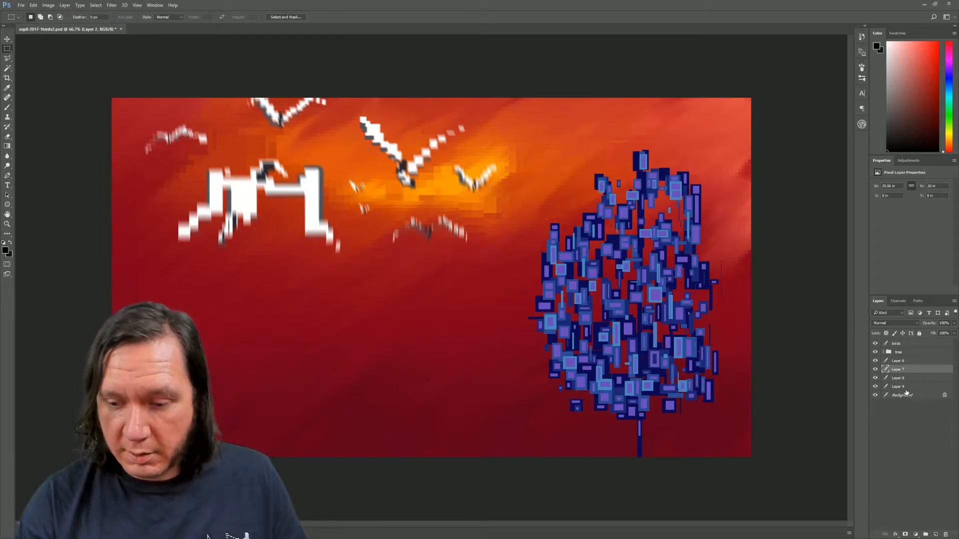
shift+click(910, 388)
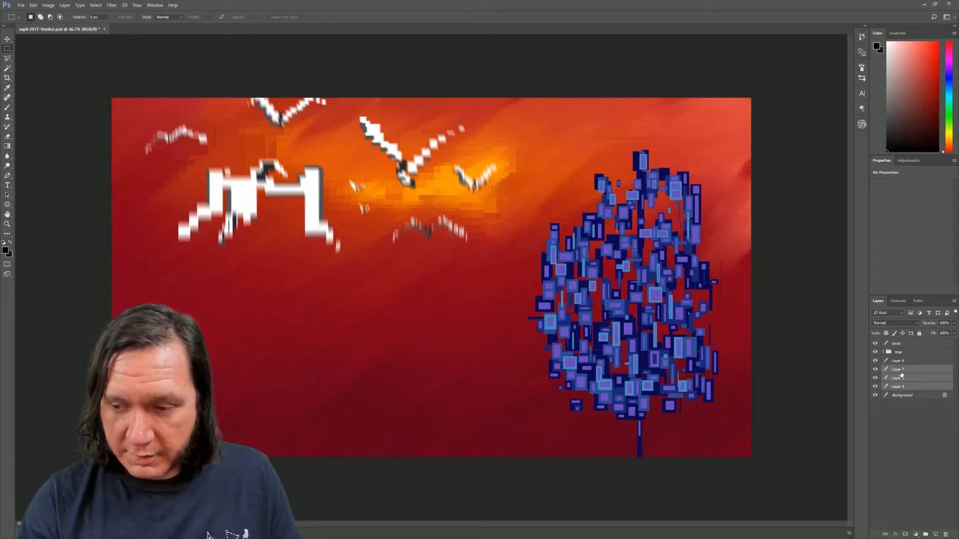
click(903, 370)
shift+click(907, 395)
key(ctrl+e)
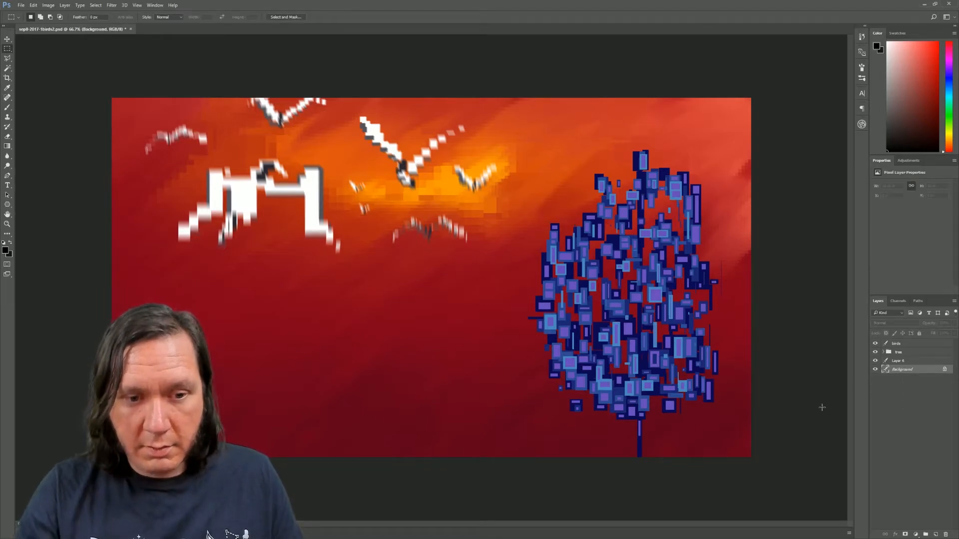
key(ctrl+s)
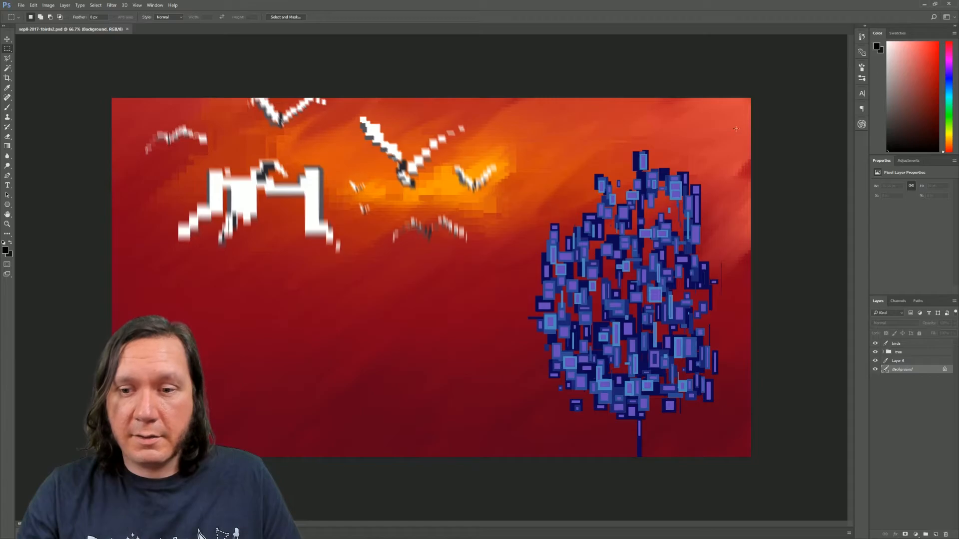
key(ctrl+w)
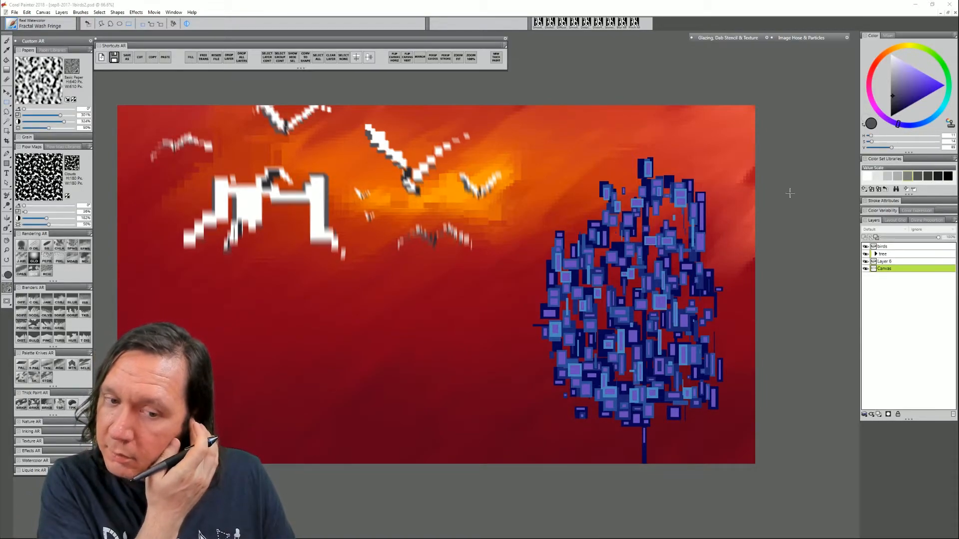
- In Corel Painter, rename Layer 6 as mtns
double_click(883, 260)
text(mtns)
key(Return)
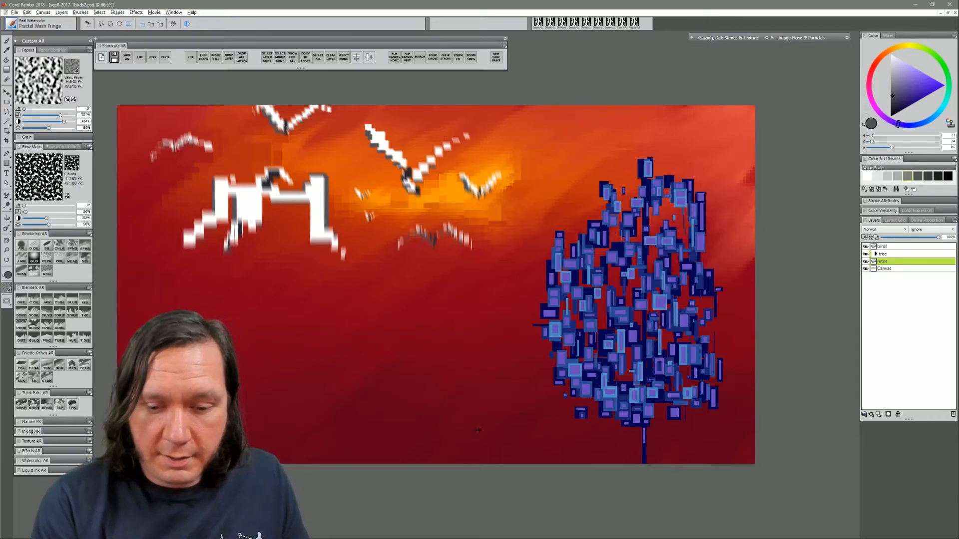
- Sample the dark red from the lower part of the sky as the painting colour
key(alt+b)
key(Escape)
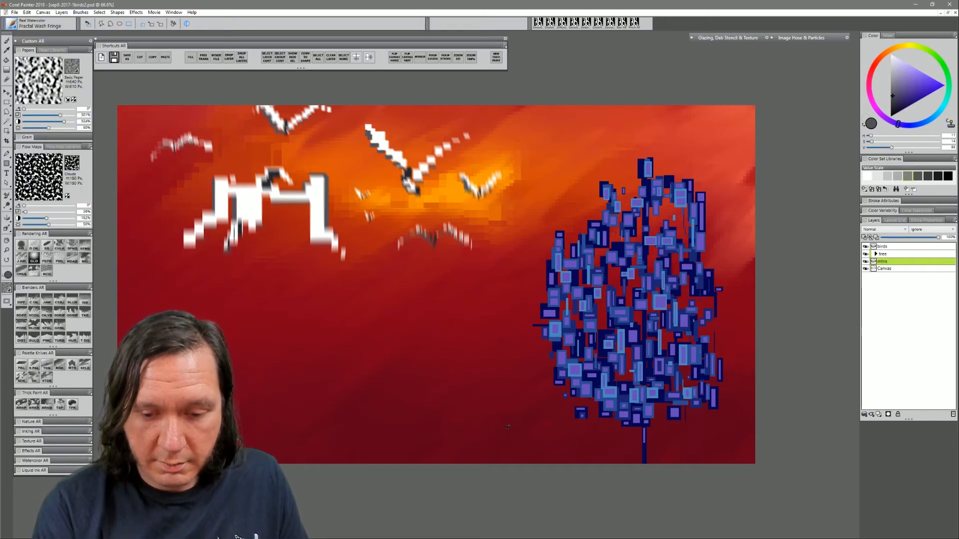
key(b)
alt+click(511, 428)
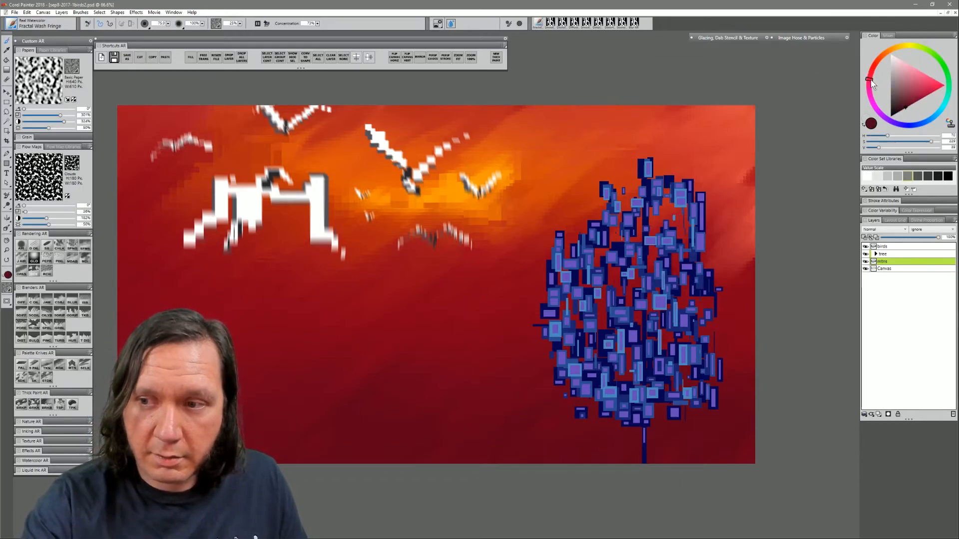
- Outline a blocky mountain skyline across the lower canvas with added rectangular selections of varied heights
click(6, 102)
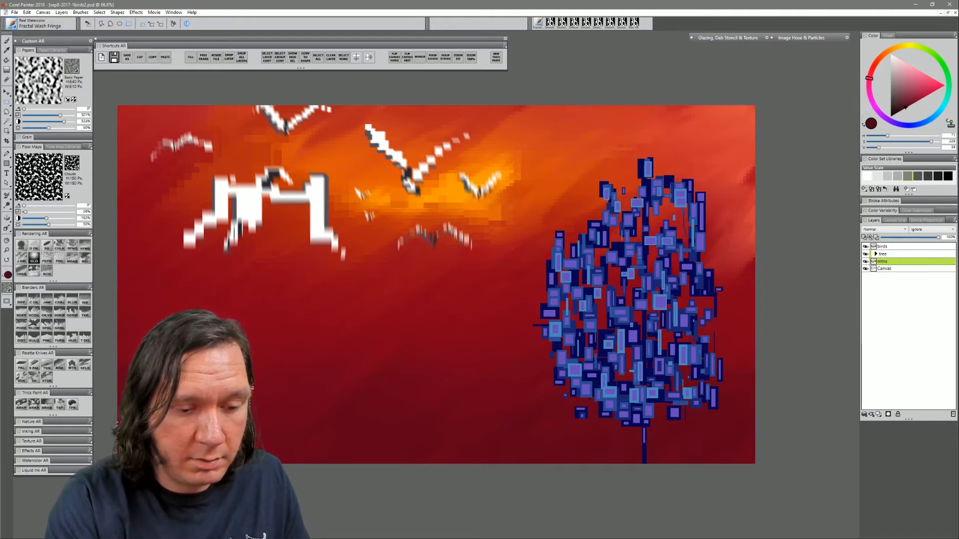
drag(327, 397, 341, 413)
drag(343, 391, 357, 418)
drag(359, 403, 394, 444)
drag(397, 415, 413, 434)
drag(413, 400, 425, 411)
drag(424, 384, 436, 402)
drag(435, 386, 477, 390)
drag(476, 383, 496, 383)
drag(496, 367, 504, 384)
drag(504, 381, 512, 401)
drag(513, 395, 539, 416)
drag(539, 398, 603, 427)
drag(607, 410, 640, 419)
drag(640, 392, 655, 415)
drag(656, 397, 682, 427)
drag(683, 412, 733, 403)
drag(732, 391, 745, 404)
drag(747, 392, 611, 451)
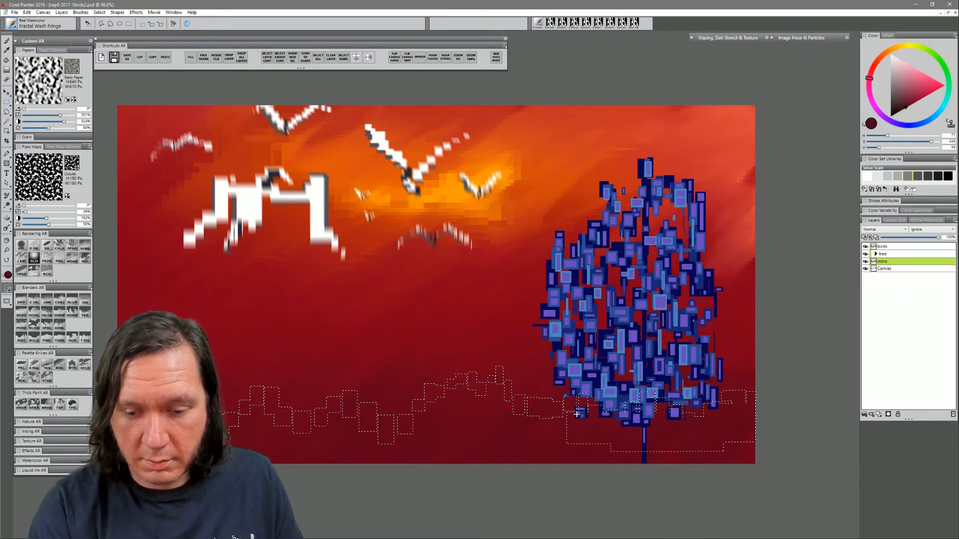
- Extend the skyline selection down to the canvas's bottom edge, closing the gaps beneath the blocks
drag(511, 382, 329, 453)
drag(357, 411, 245, 456)
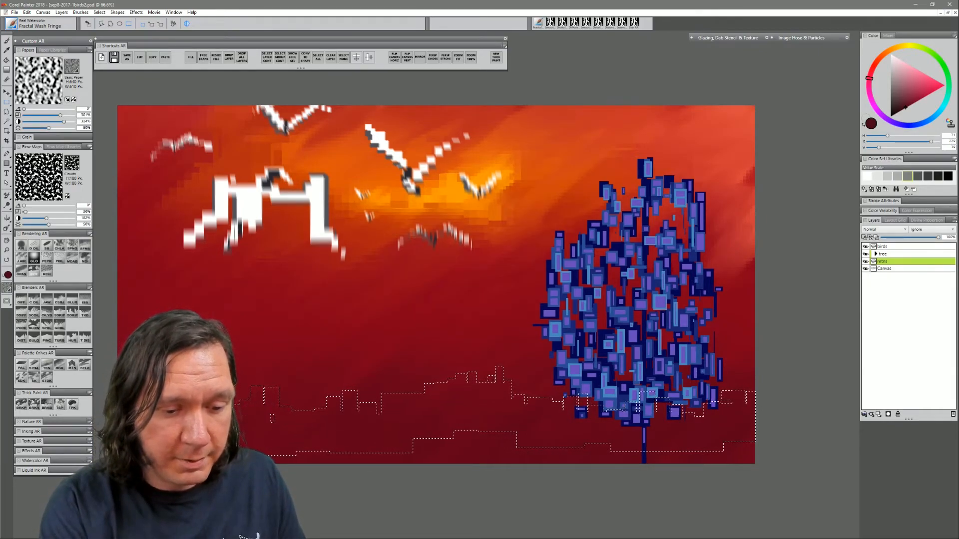
drag(270, 404, 220, 445)
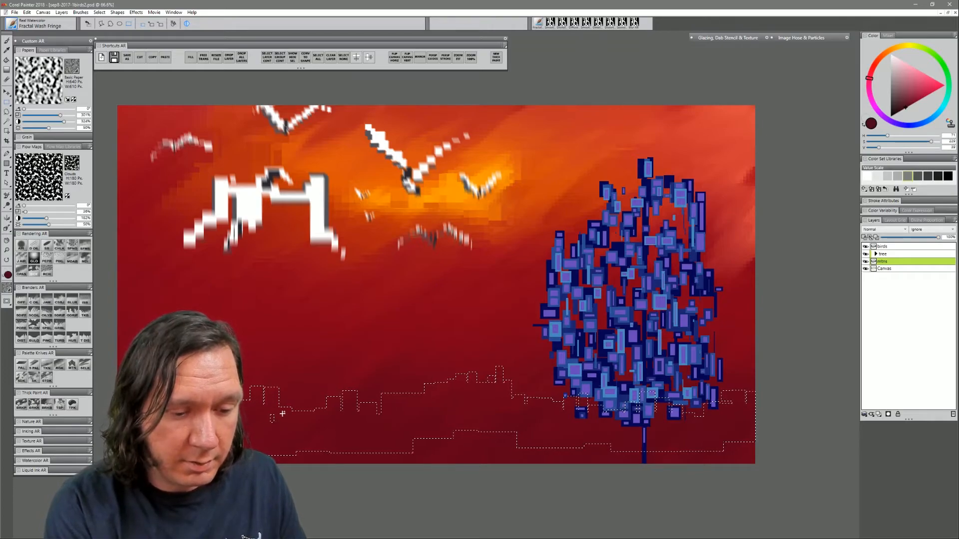
drag(281, 412, 265, 428)
drag(113, 444, 765, 523)
drag(773, 439, 402, 456)
drag(407, 416, 559, 461)
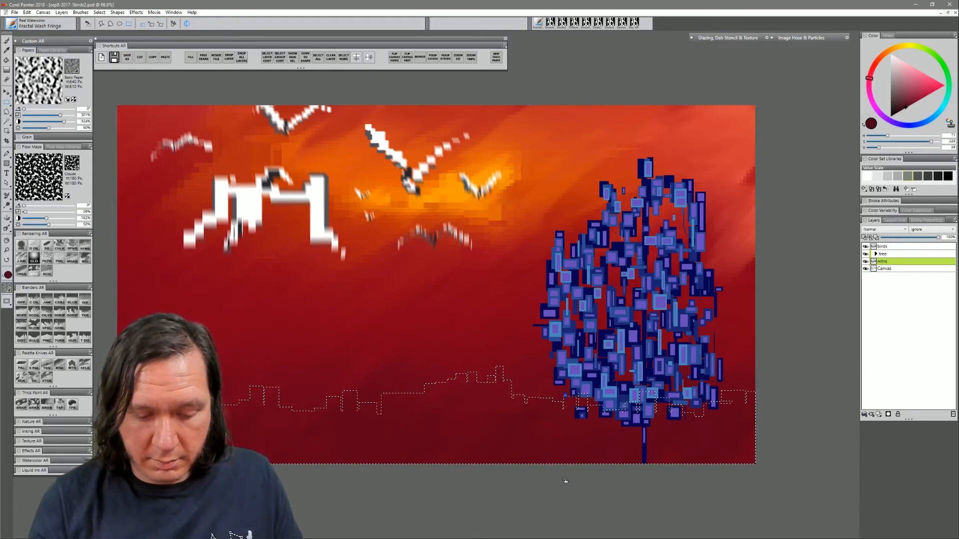
- Fill the skyline selection on the mtns layer with the sampled dark red and deselect it
key(ctrl+f)
key(Return)
key(ctrl+d)
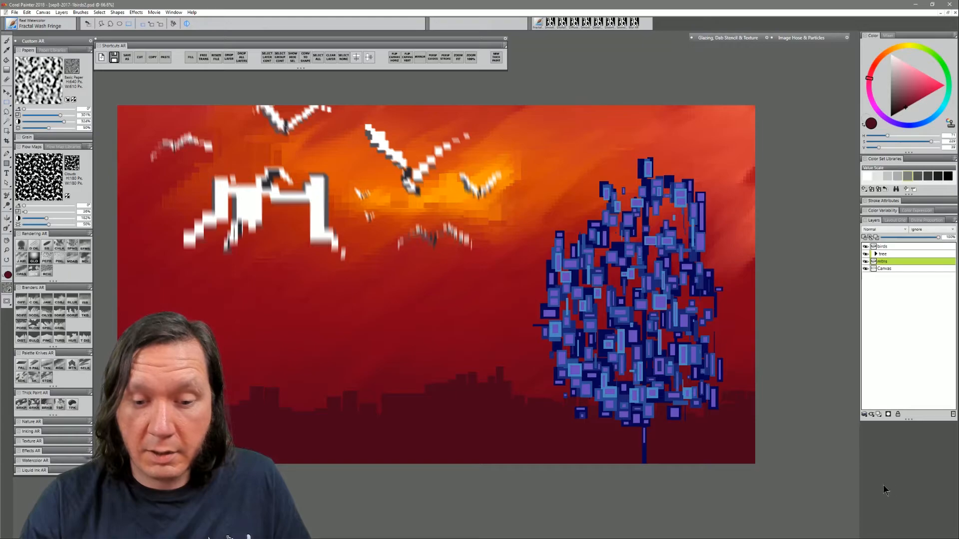
- Choose a darker shade of the red and add a new layer above mtns
click(903, 109)
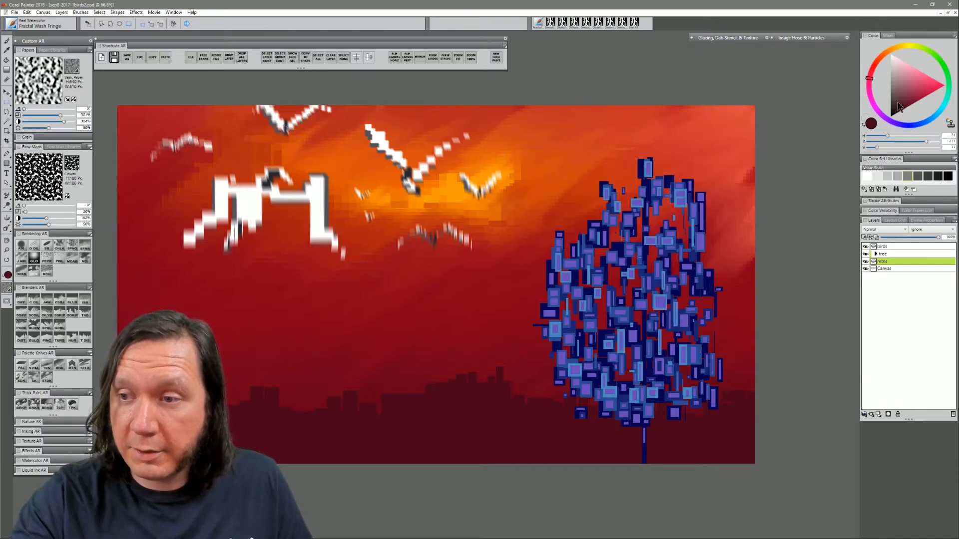
click(875, 414)
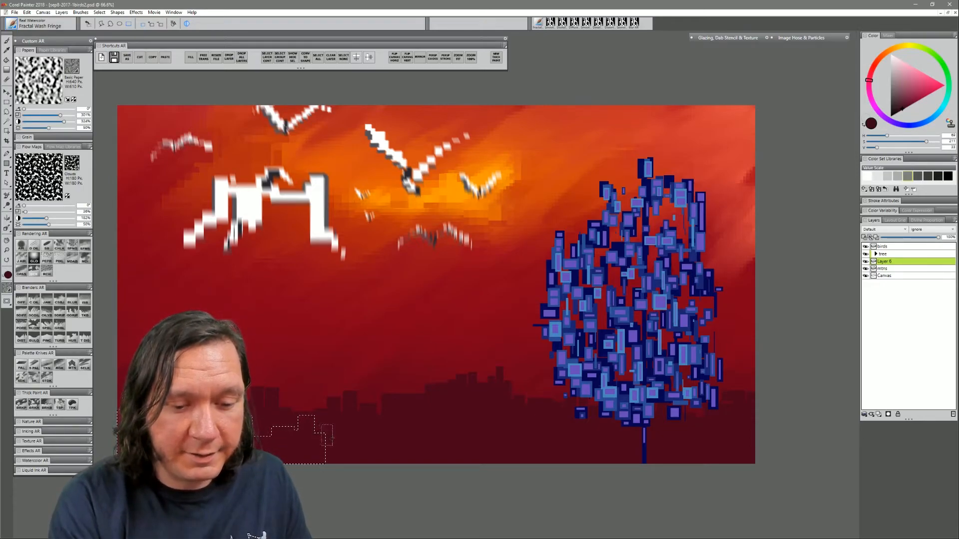
- Complete the second, lower blocky skyline selection, fill it with the darker red on Layer 6, and deselect it
mouse_move(372, 452)
mouse_down()
mouse_move(397, 429)
mouse_move(430, 422)
mouse_move(670, 442)
mouse_move(754, 433)
mouse_move(755, 394)
mouse_move(724, 399)
mouse_move(735, 424)
mouse_move(649, 462)
mouse_move(544, 462)
mouse_move(551, 432)
mouse_move(403, 435)
mouse_move(414, 457)
mouse_up()
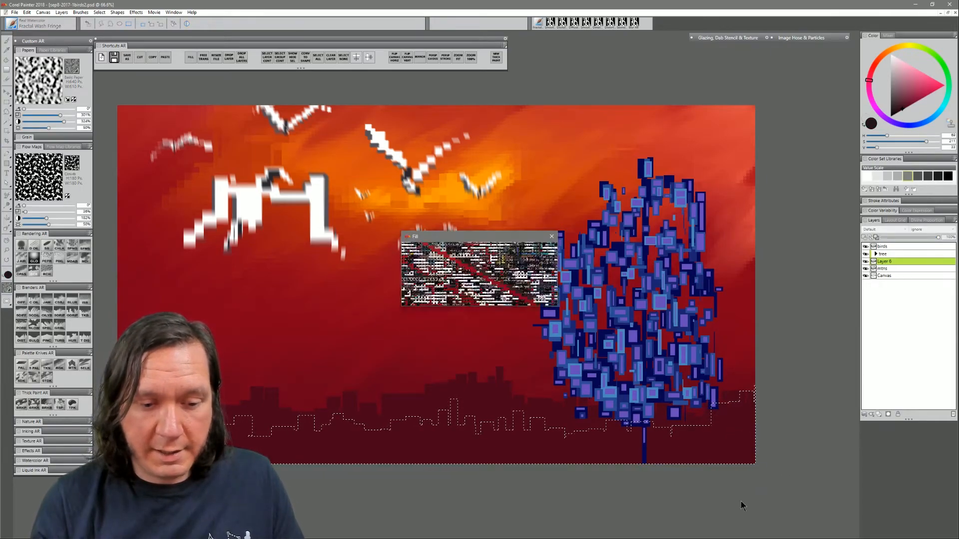
key(ctrl+f)
key(Return)
key(ctrl+d)
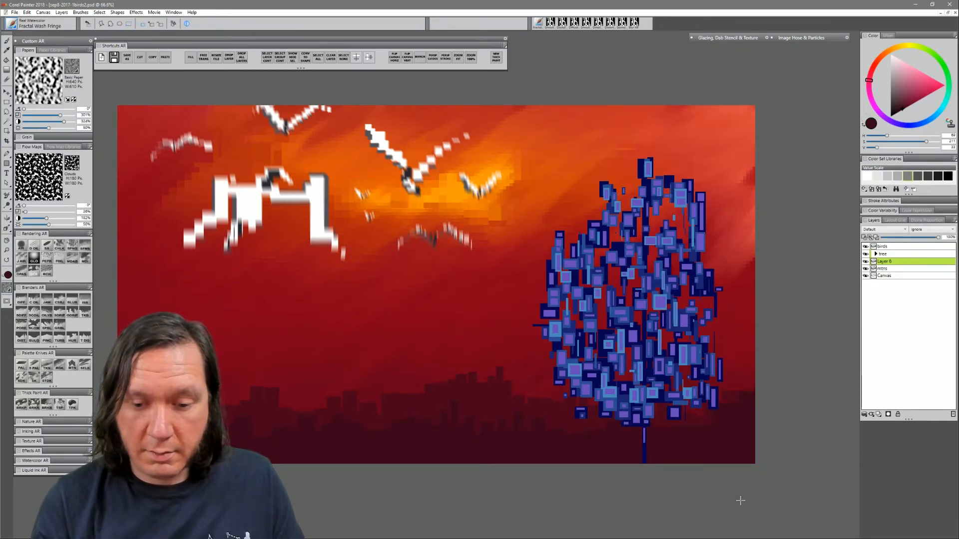
- Add a new layer above Layer 6 and choose a very dark green for the foreground silhouette
click(883, 413)
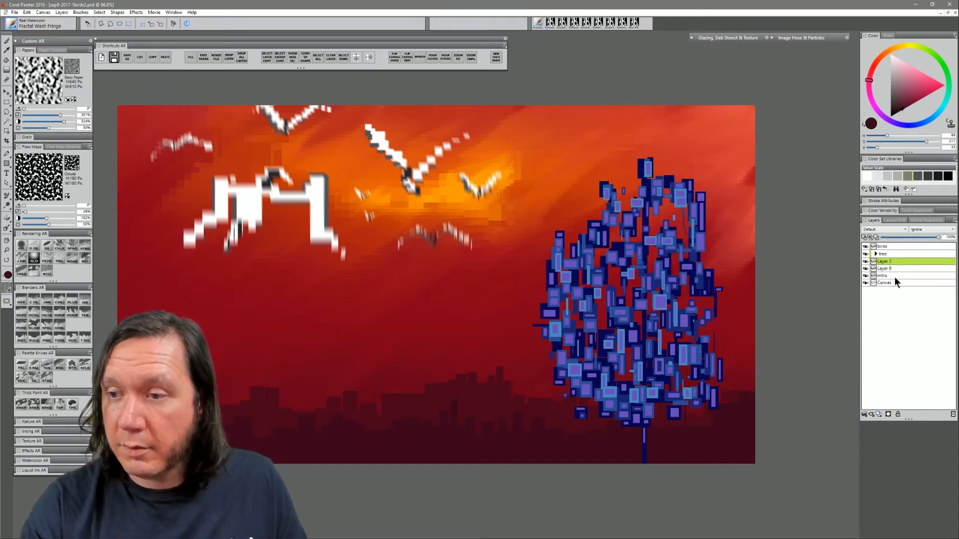
click(950, 91)
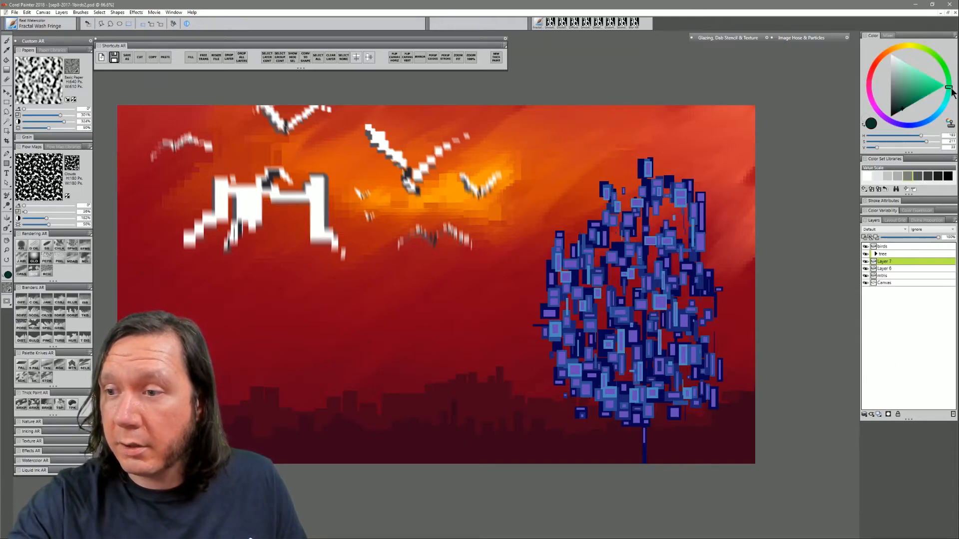
click(900, 112)
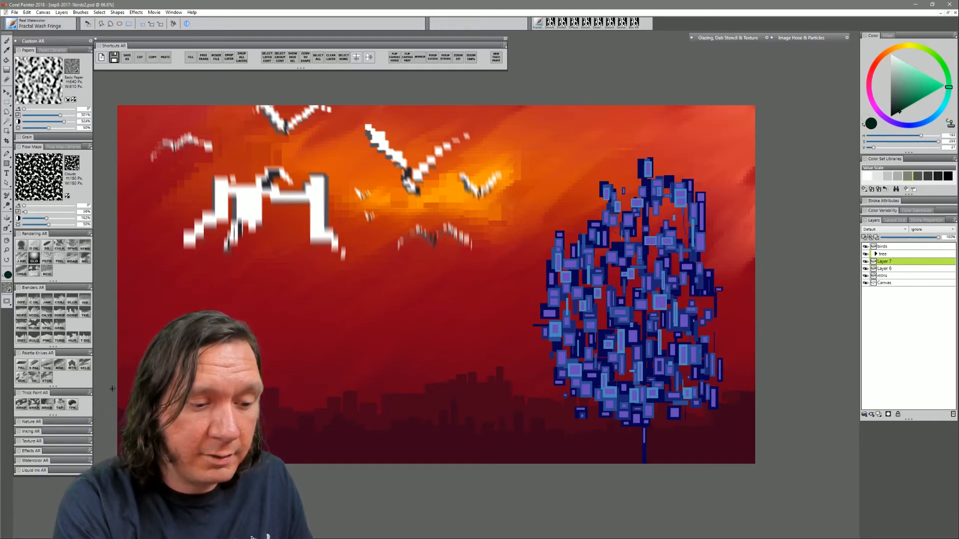
- Outline a low foreground skyline across the canvas with added rectangular selections of varied widths and heights
drag(112, 381, 184, 474)
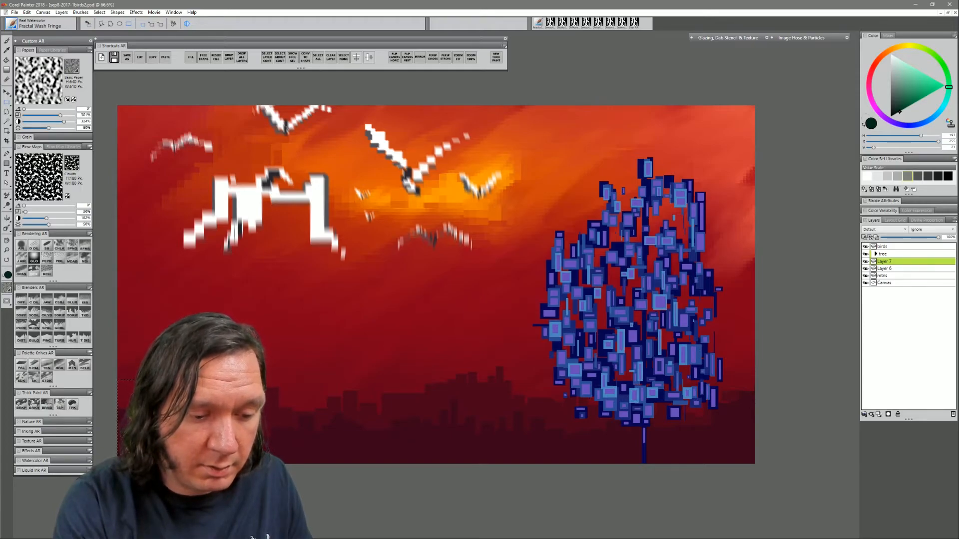
drag(282, 417, 304, 446)
drag(304, 425, 316, 451)
drag(315, 427, 338, 449)
drag(338, 417, 360, 455)
drag(363, 423, 374, 454)
drag(375, 429, 397, 443)
drag(397, 421, 422, 450)
drag(422, 423, 472, 459)
drag(473, 432, 510, 446)
drag(510, 410, 527, 435)
drag(528, 434, 562, 463)
drag(562, 447, 608, 464)
drag(608, 450, 624, 464)
drag(623, 446, 661, 462)
drag(655, 448, 684, 452)
drag(677, 428, 715, 452)
drag(712, 439, 760, 452)
drag(750, 420, 761, 449)
- Extend the foreground skyline selection down to the canvas's bottom edge, closing the gaps beneath the blocks
drag(719, 451, 661, 452)
drag(731, 472, 398, 483)
drag(522, 428, 237, 439)
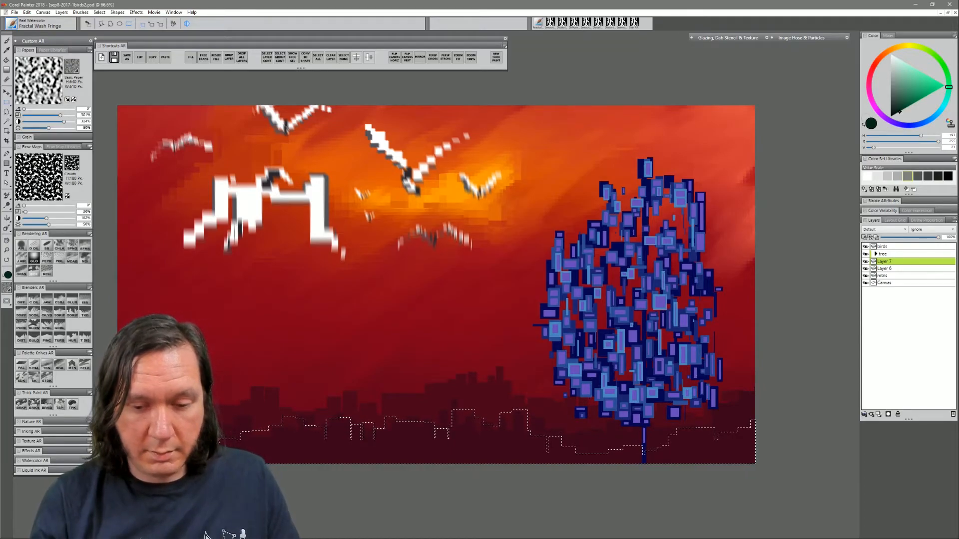
- Fill the foreground skyline selection with the dark green on Layer 7 and deselect it
key(ctrl+f)
key(Return)
key(ctrl+d)
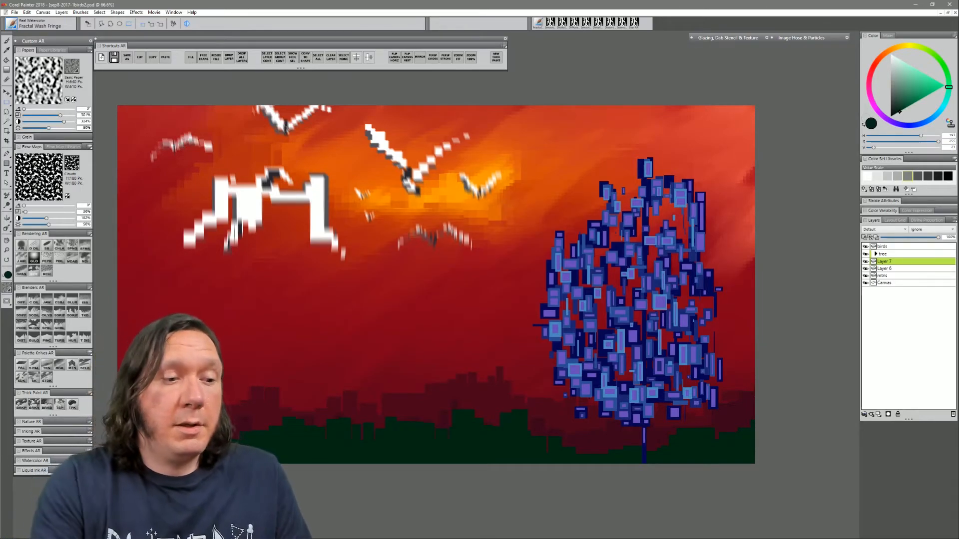
- On the mtns layer, select narrow vertical strips inside the rear skyline's blocks, from its central peak to the left
click(6, 250)
click(352, 324)
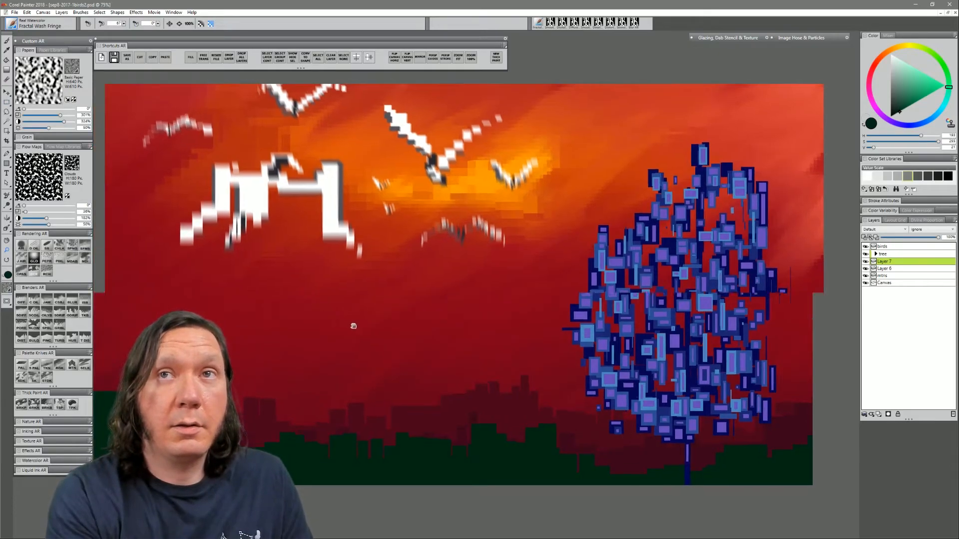
drag(359, 320, 362, 318)
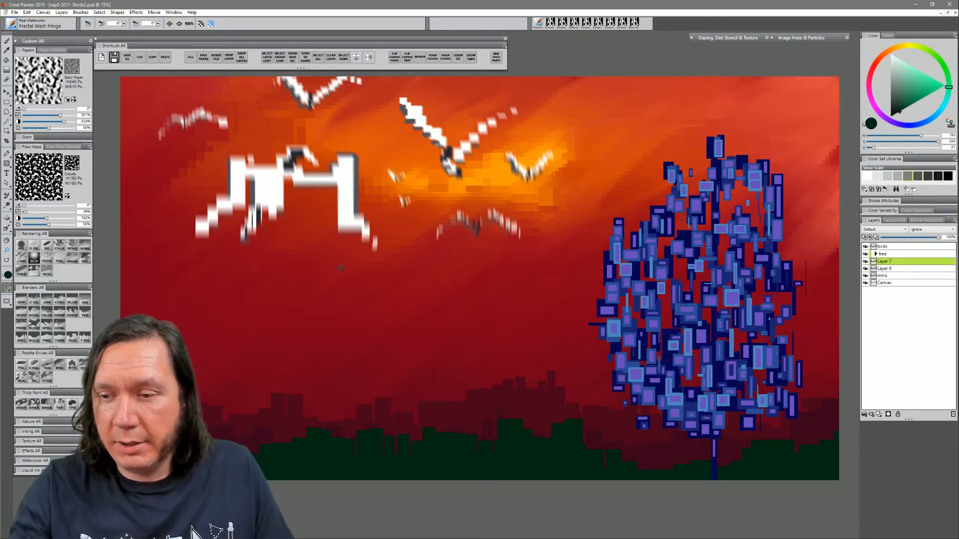
click(892, 275)
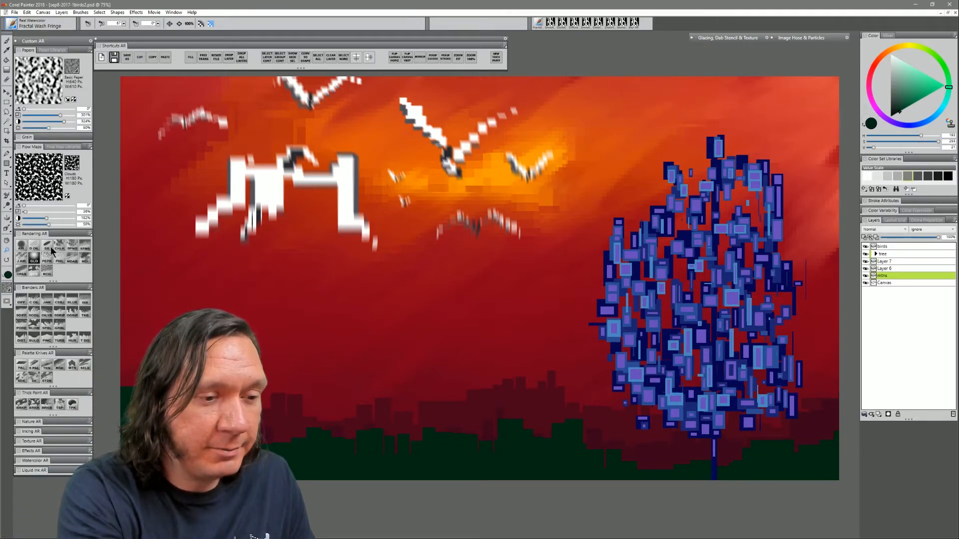
key(r)
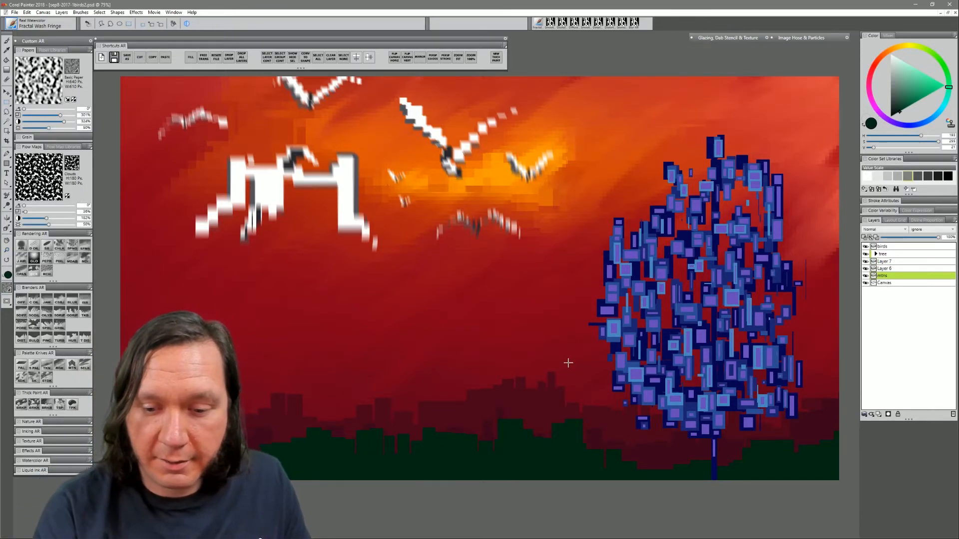
drag(552, 372, 559, 421)
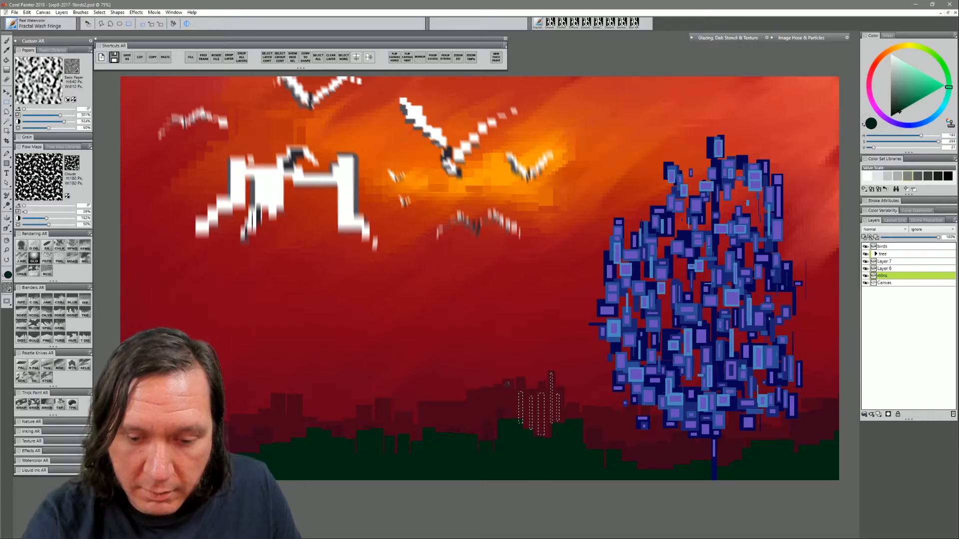
drag(506, 384, 512, 420)
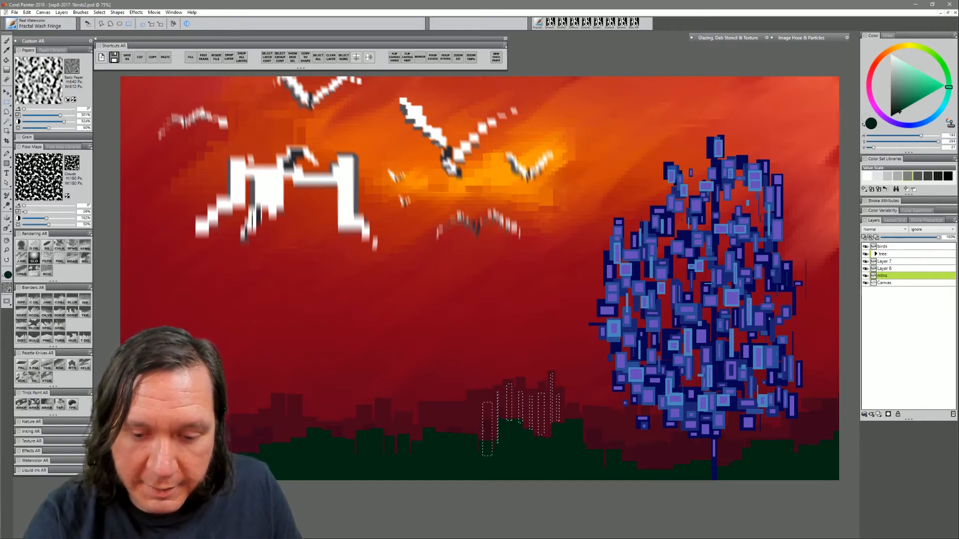
drag(446, 405, 448, 439)
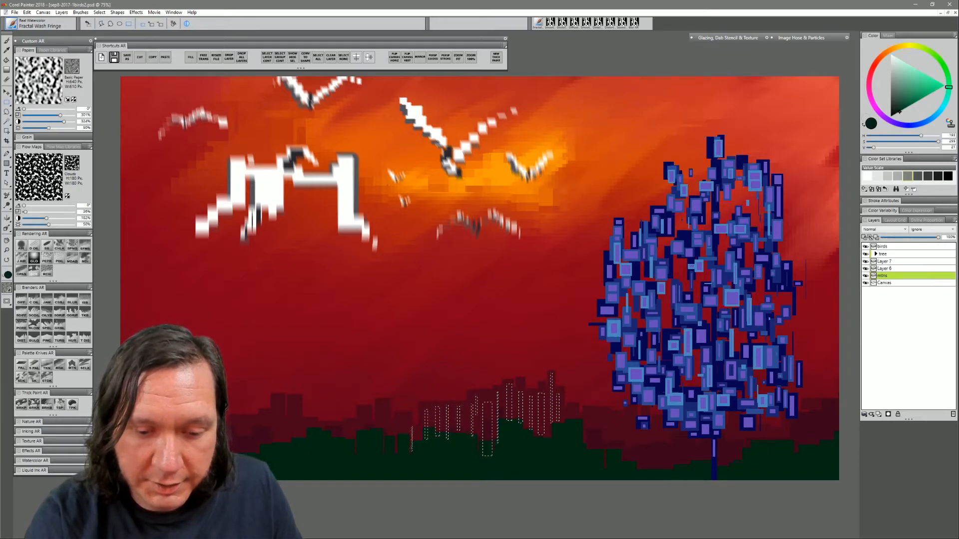
drag(382, 408, 386, 450)
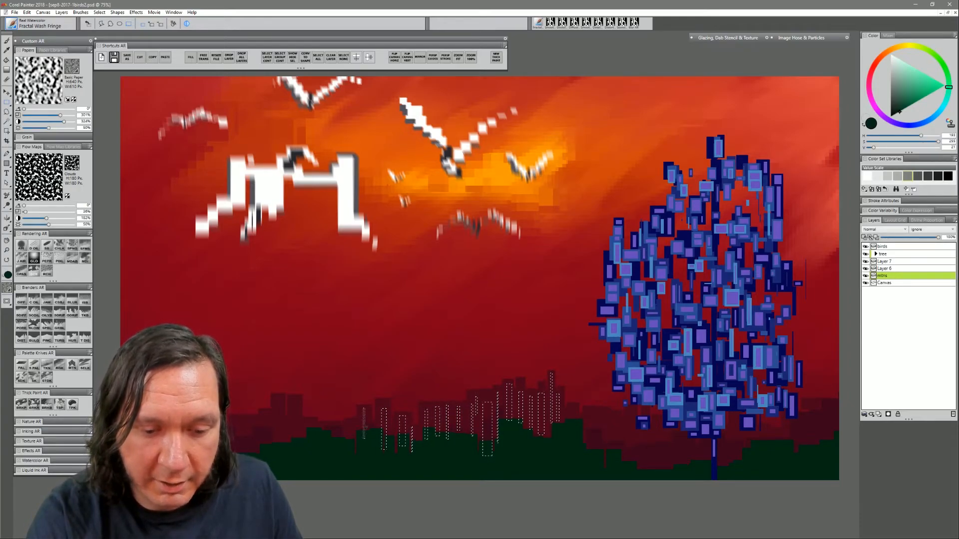
drag(308, 422, 286, 446)
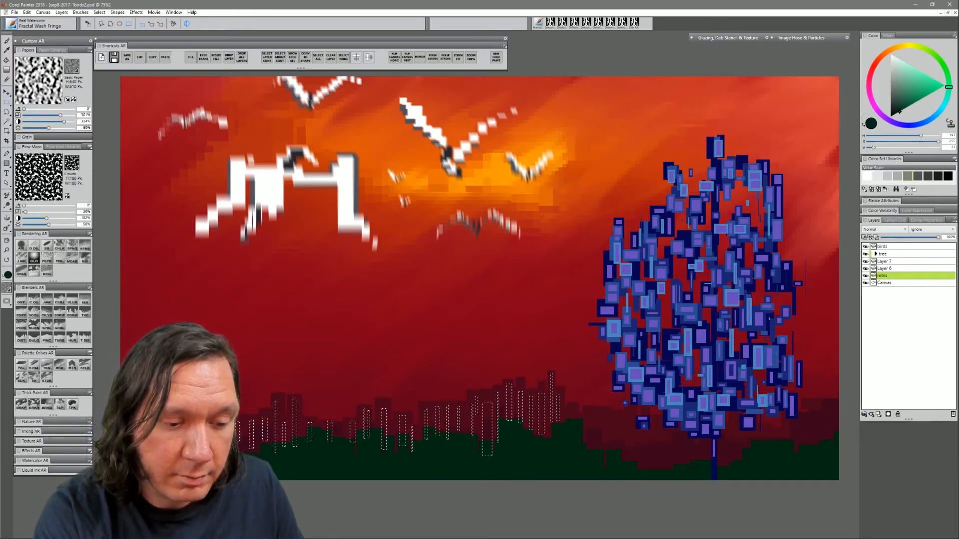
- Add more narrow vertical strips to the selection along the rear skyline, from the central peak to the canvas's right edge
drag(566, 412, 610, 472)
drag(619, 433, 621, 461)
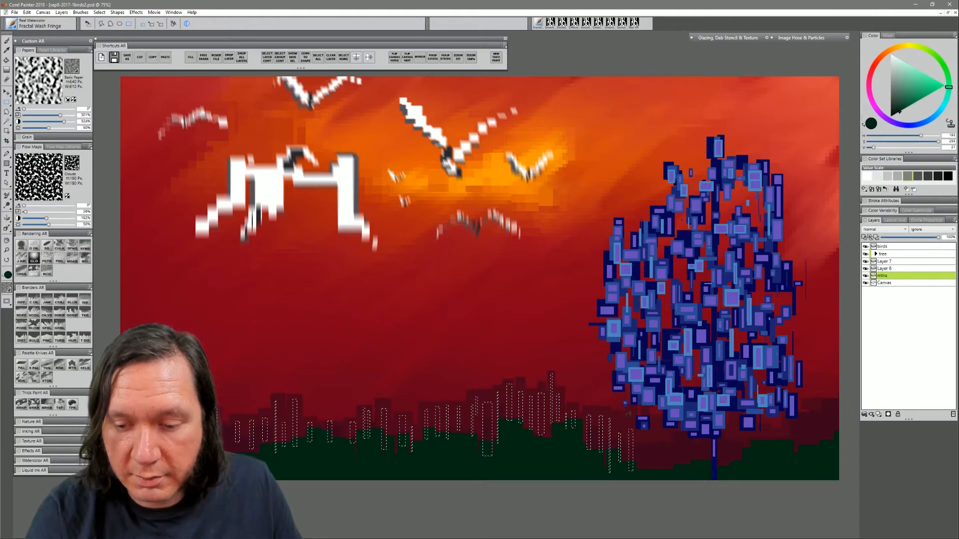
drag(671, 440, 697, 477)
drag(708, 433, 709, 474)
drag(721, 426, 742, 474)
drag(768, 433, 796, 466)
drag(805, 422, 810, 467)
drag(816, 408, 835, 467)
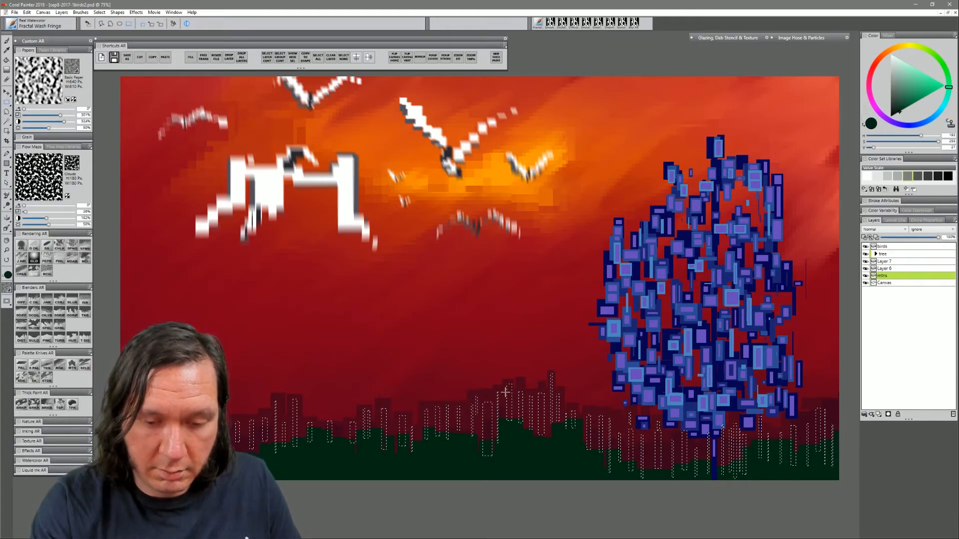
- Sample the rear skyline's dark red, then adjust the colour to a muted, slightly orange mid grey
key(b)
alt+click(489, 395)
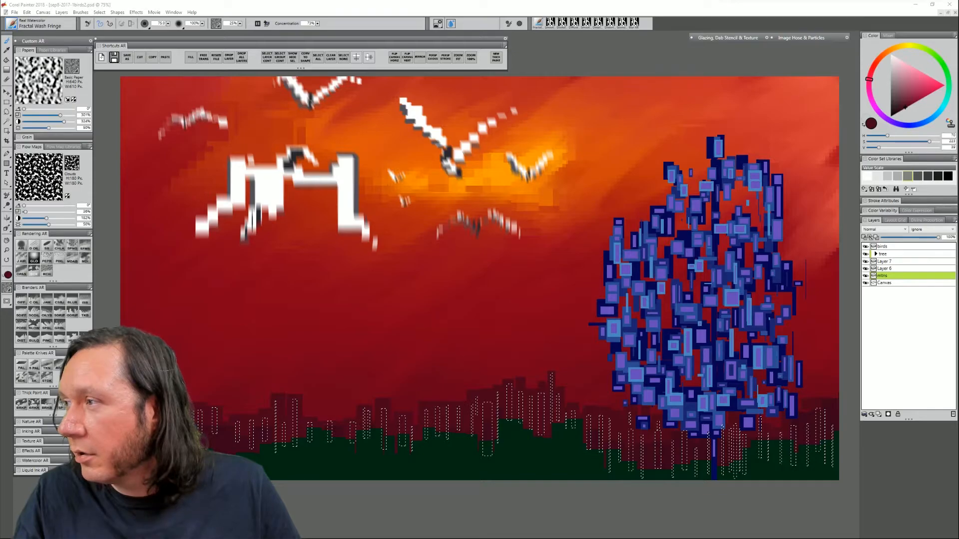
click(889, 98)
click(891, 91)
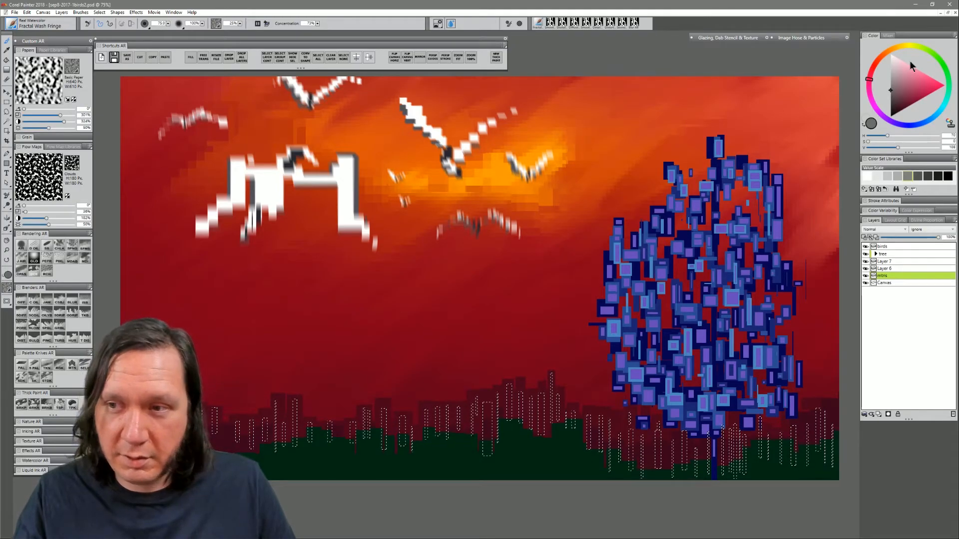
click(885, 56)
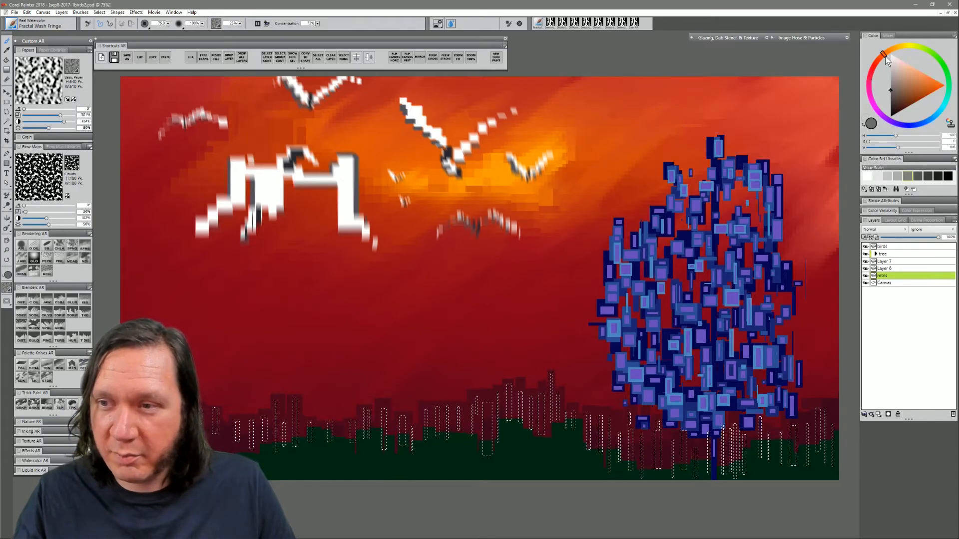
click(895, 89)
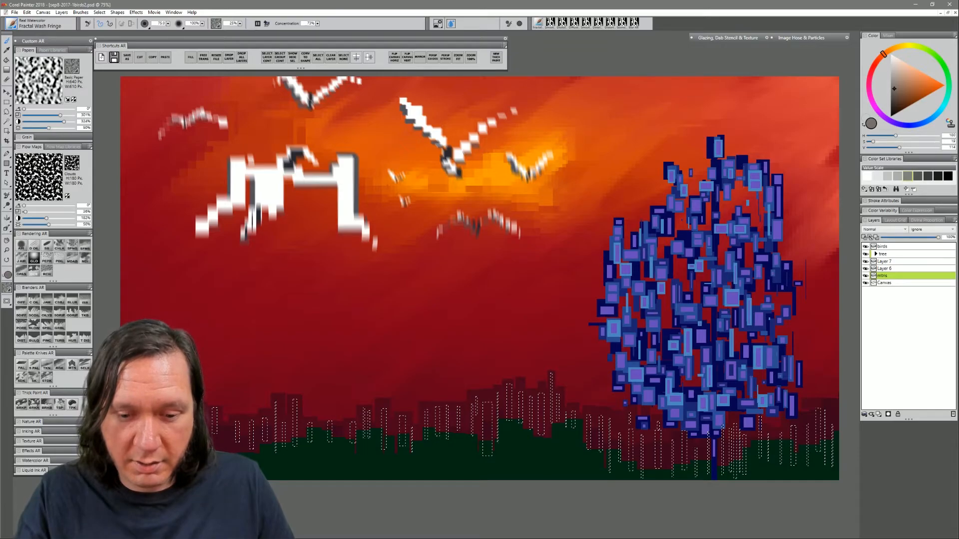
key(ctrl+f)
key(Return)
key(ctrl+d)
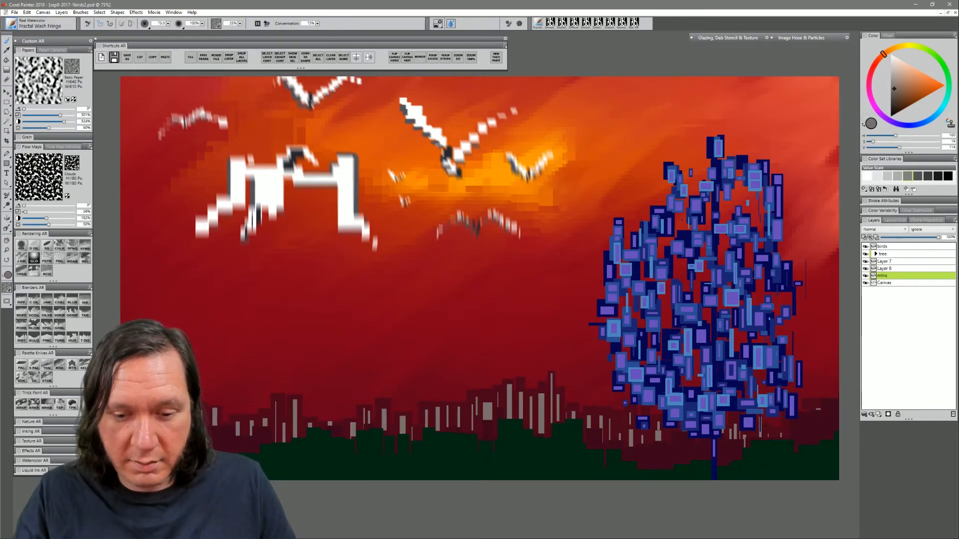
key(ctrl+shift+d)
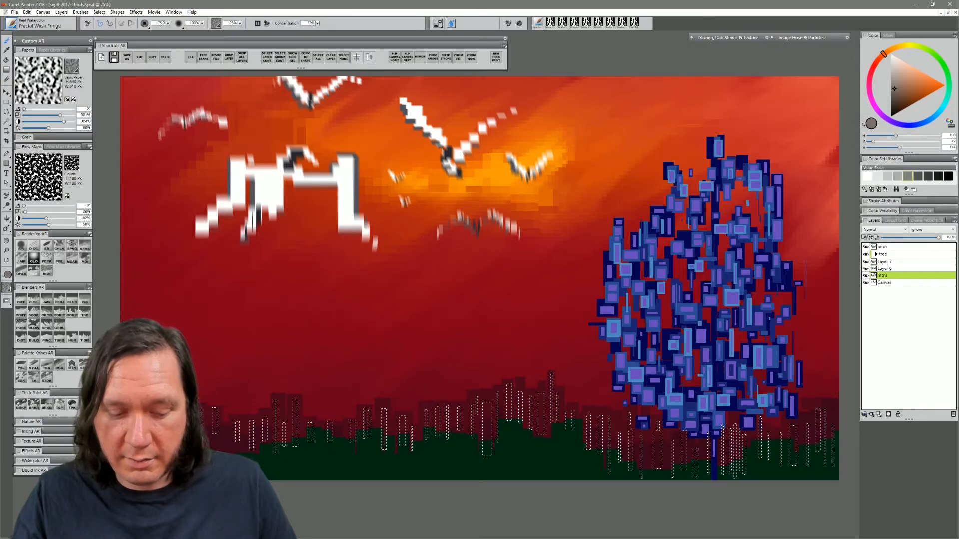
- Hide the selection marquee, shift the grey's hue toward red, and fill the strips on mtns with the current color at 100% opacity
key(ctrl+d)
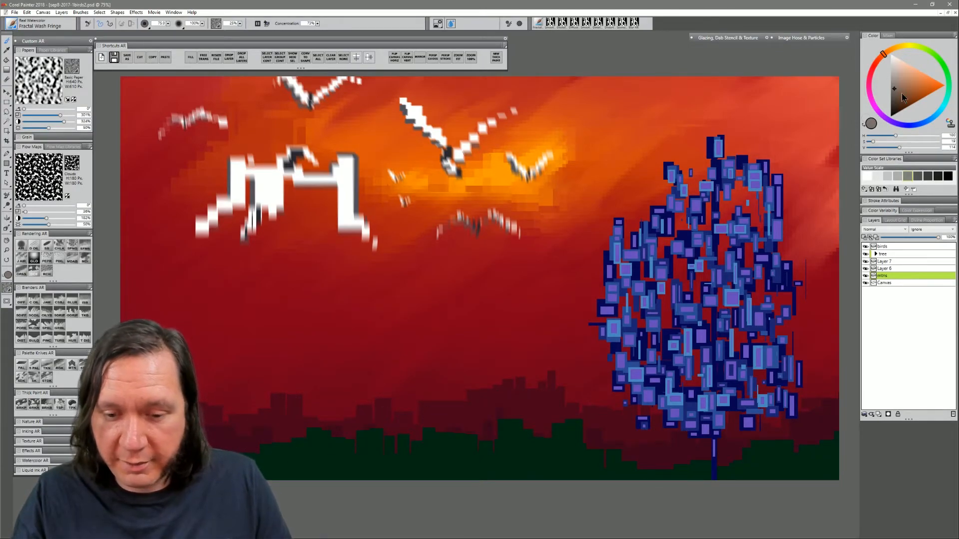
key(ctrl+f)
drag(878, 64, 871, 79)
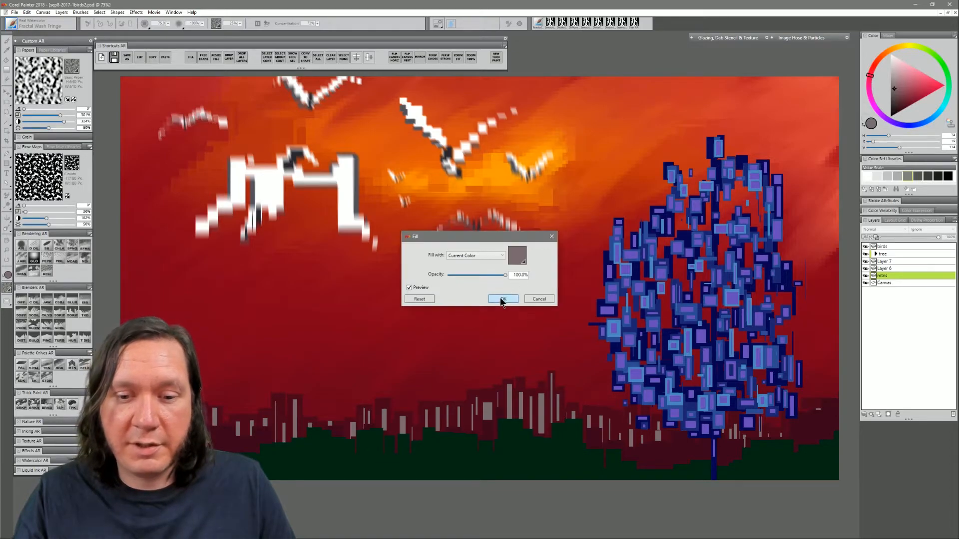
click(503, 298)
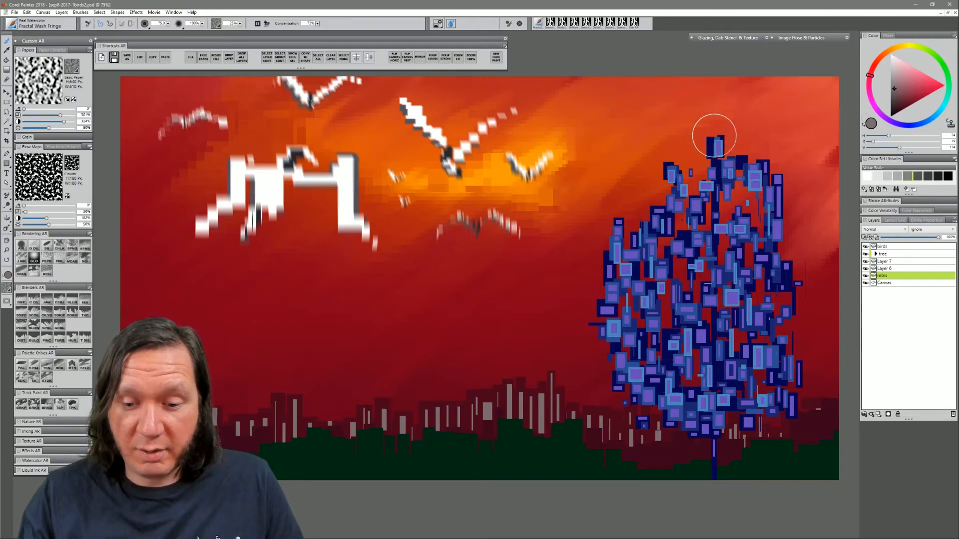
- On Layer 6, start a new selection of narrow vertical rectangles spread across the middle skyline above the green silhouette
click(885, 268)
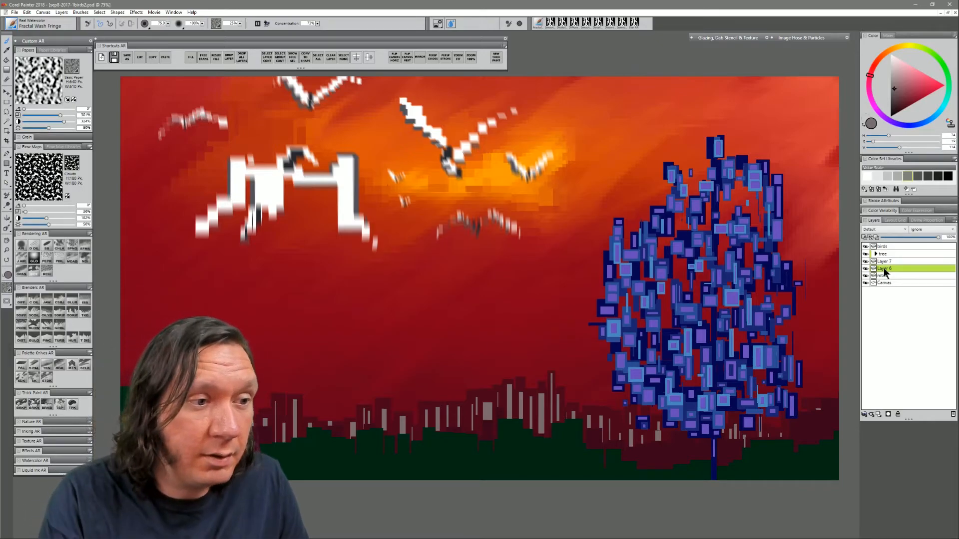
click(6, 102)
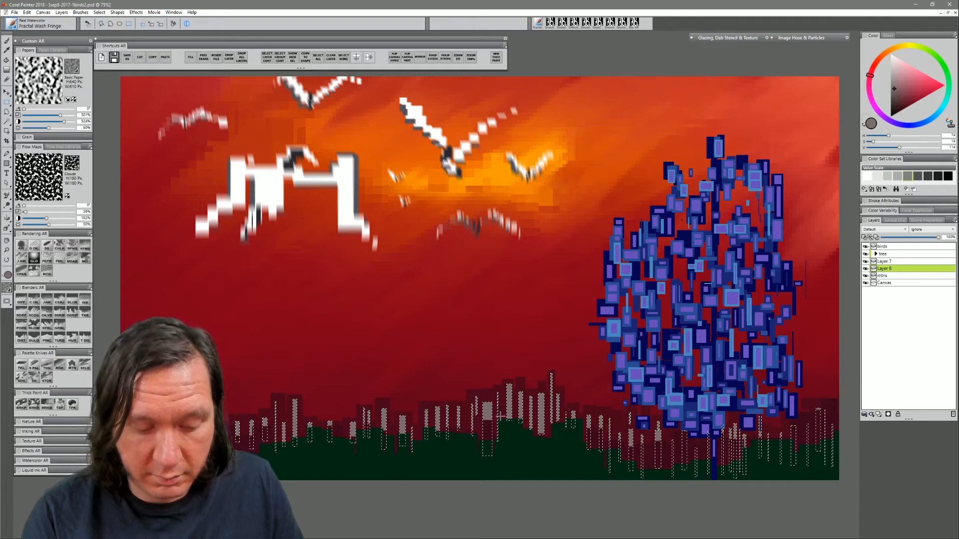
drag(499, 412, 503, 430)
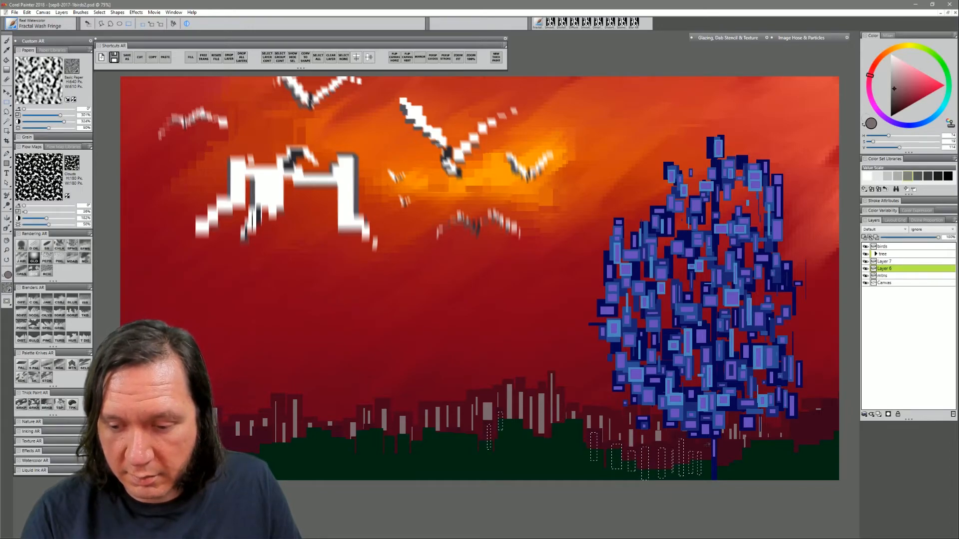
drag(797, 421, 804, 466)
drag(809, 427, 826, 459)
drag(830, 408, 832, 453)
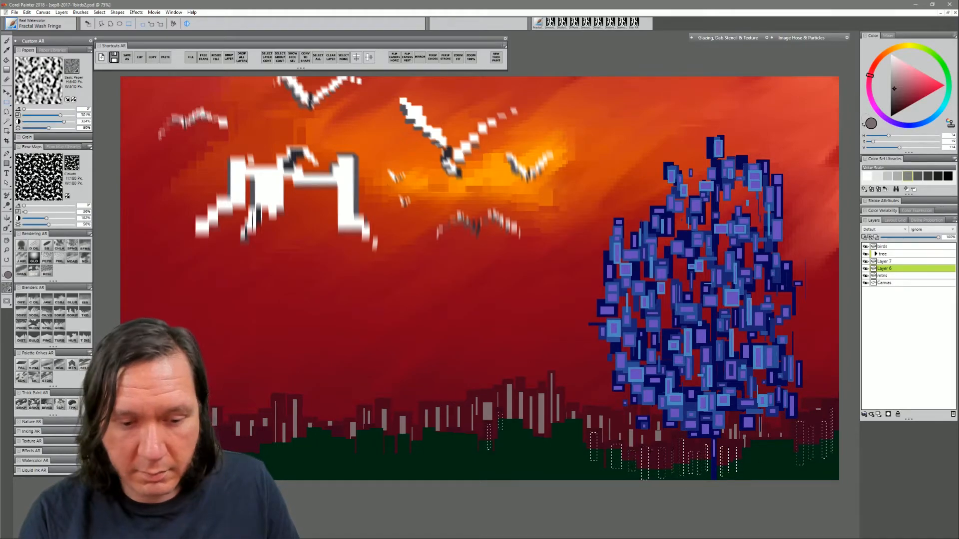
drag(242, 440, 256, 455)
drag(259, 432, 265, 450)
drag(329, 430, 336, 446)
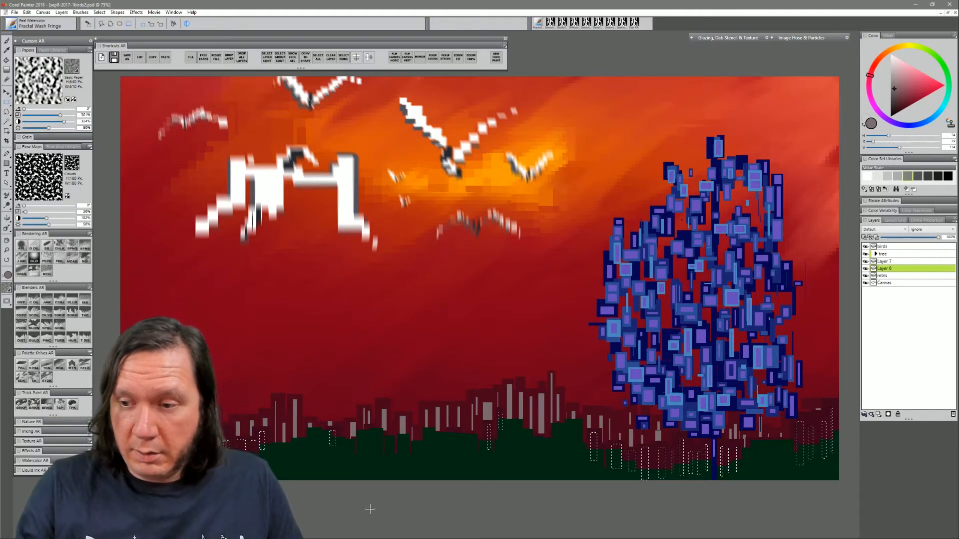
- Fine-tune the muted reddish grey's tone and hue, and fill the selected strips on Layer 6 with it
click(894, 93)
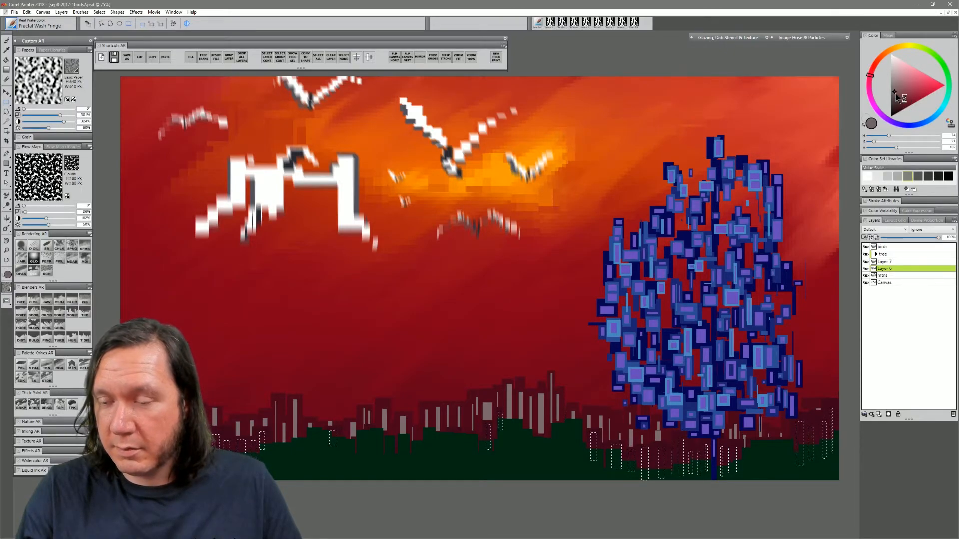
click(871, 80)
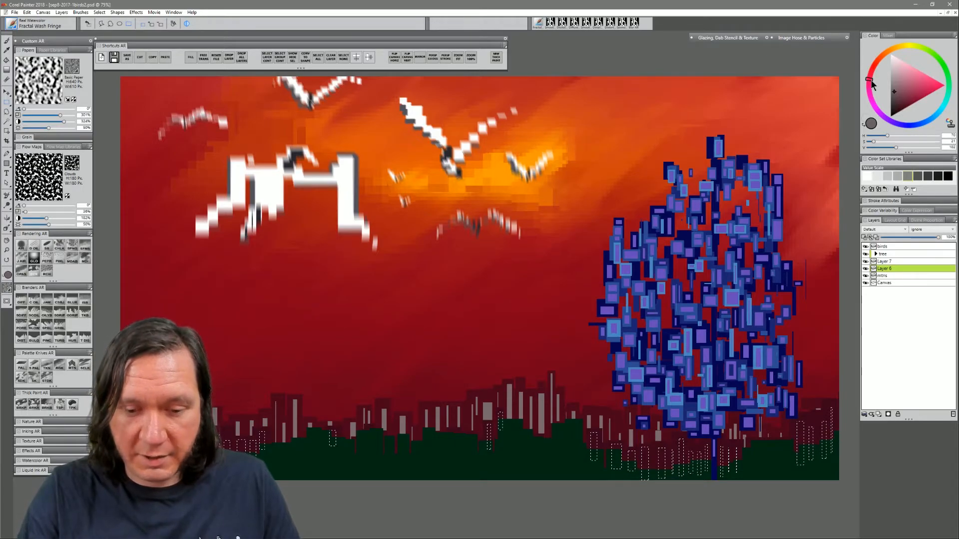
key(ctrl+f)
key(Return)
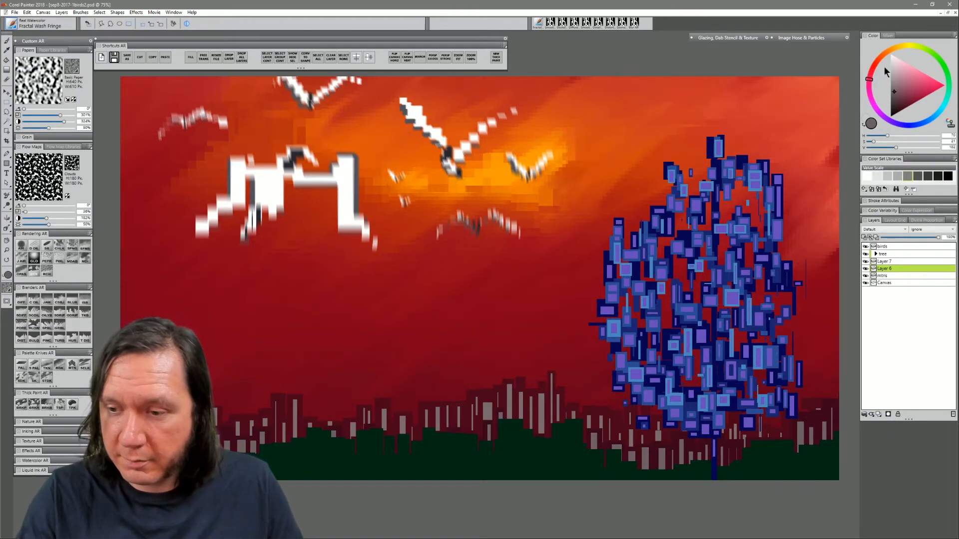
- On Layer 7, select a row of narrow vertical strips along the green front skyline, from its left part to the canvas middle
click(889, 260)
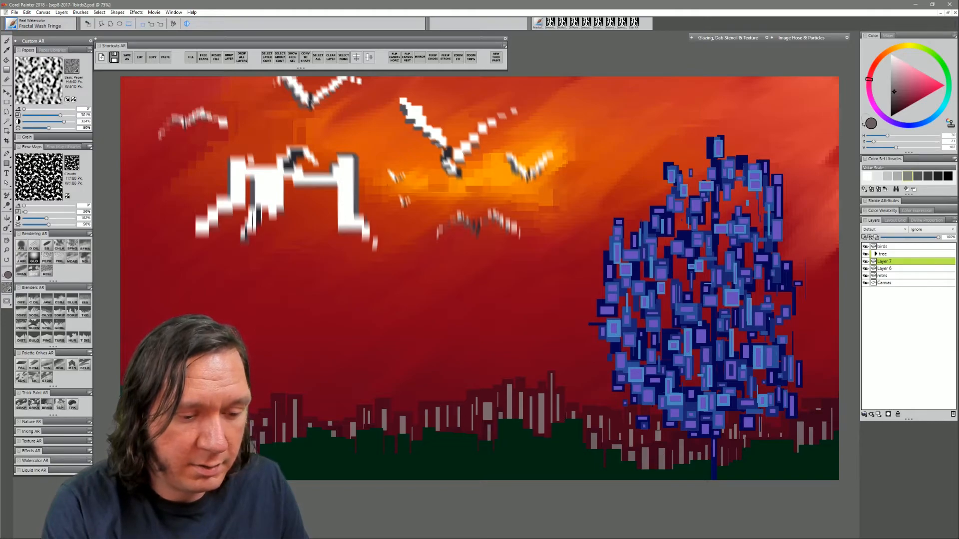
drag(269, 454, 300, 491)
drag(304, 447, 310, 493)
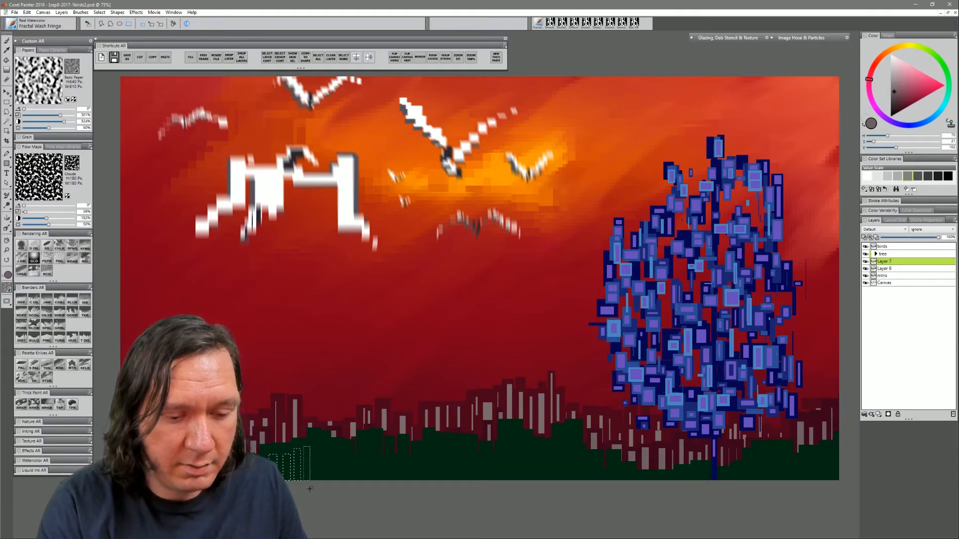
drag(343, 464, 349, 491)
drag(354, 464, 361, 490)
drag(365, 444, 373, 489)
drag(377, 445, 399, 489)
drag(412, 452, 432, 491)
drag(442, 444, 473, 489)
- Add more narrow vertical strips to the selection along the green skyline, from the middle to the canvas's right edge
drag(486, 454, 488, 489)
drag(500, 449, 505, 488)
drag(515, 439, 520, 488)
drag(529, 444, 530, 455)
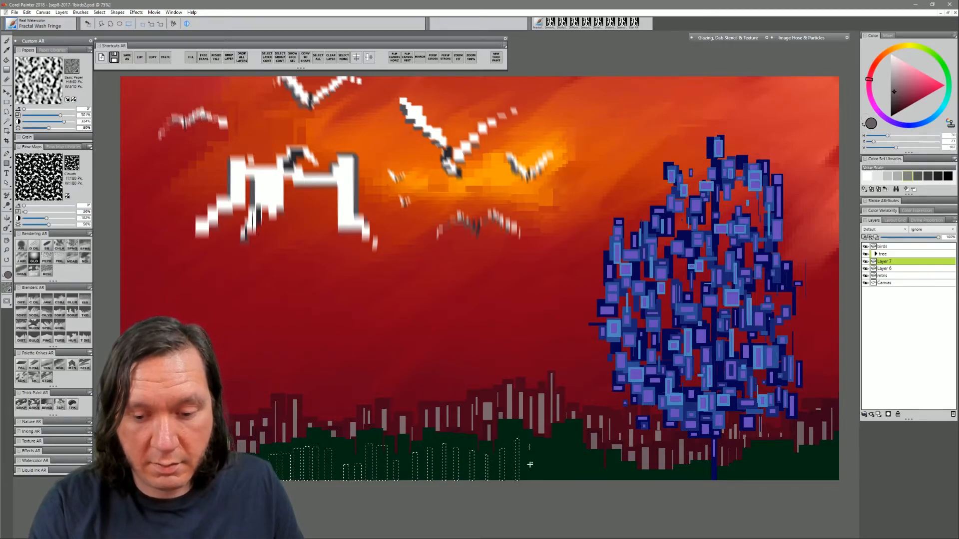
drag(594, 453, 664, 489)
drag(679, 478, 688, 488)
drag(699, 463, 737, 483)
drag(743, 456, 746, 483)
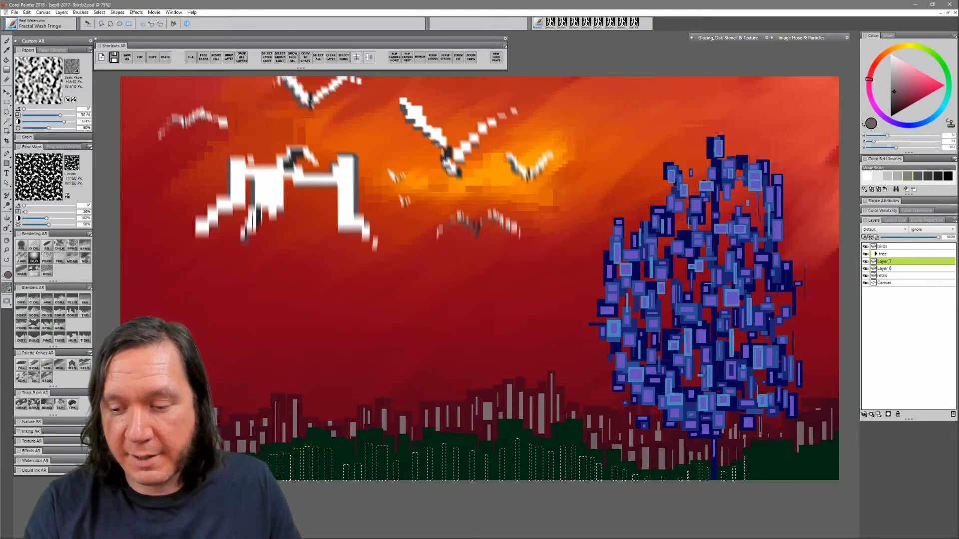
drag(810, 472, 823, 491)
drag(835, 452, 827, 496)
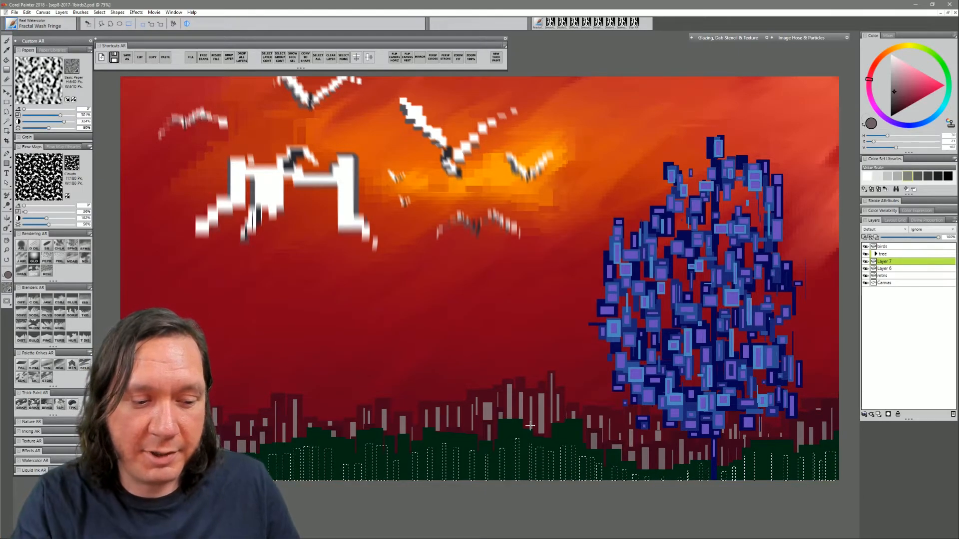
- Shift the grey to a darker, muted teal and fill the selected strips on Layer 7 with it
click(947, 90)
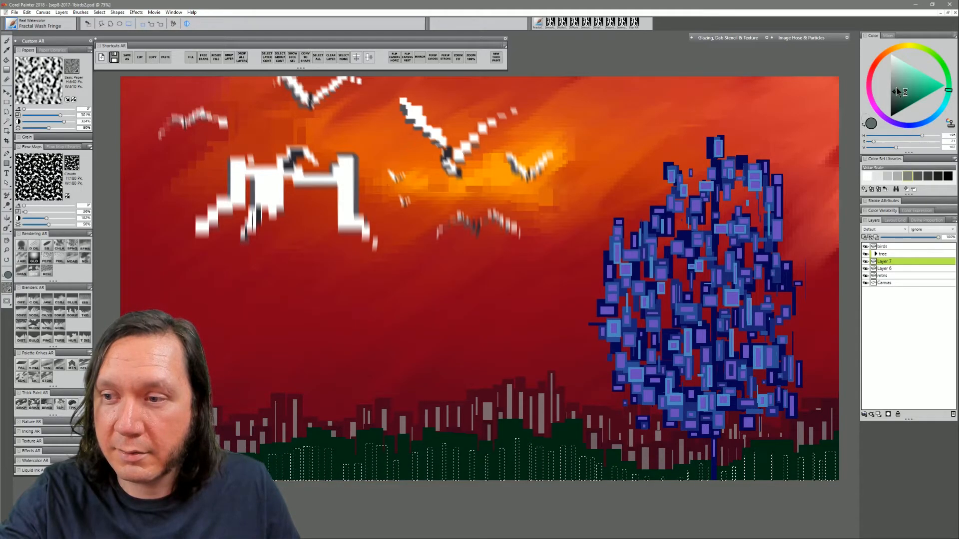
click(895, 95)
click(947, 96)
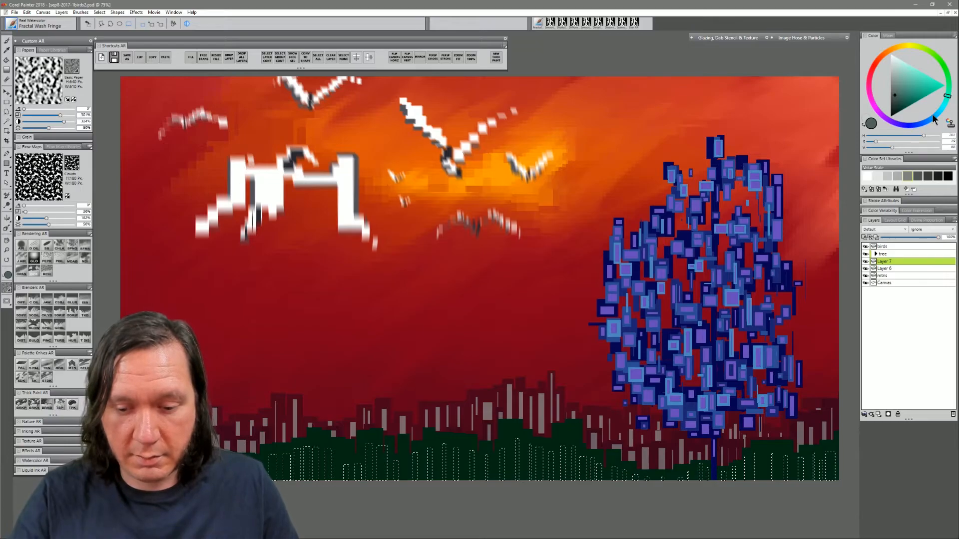
key(ctrl+f)
key(Return)
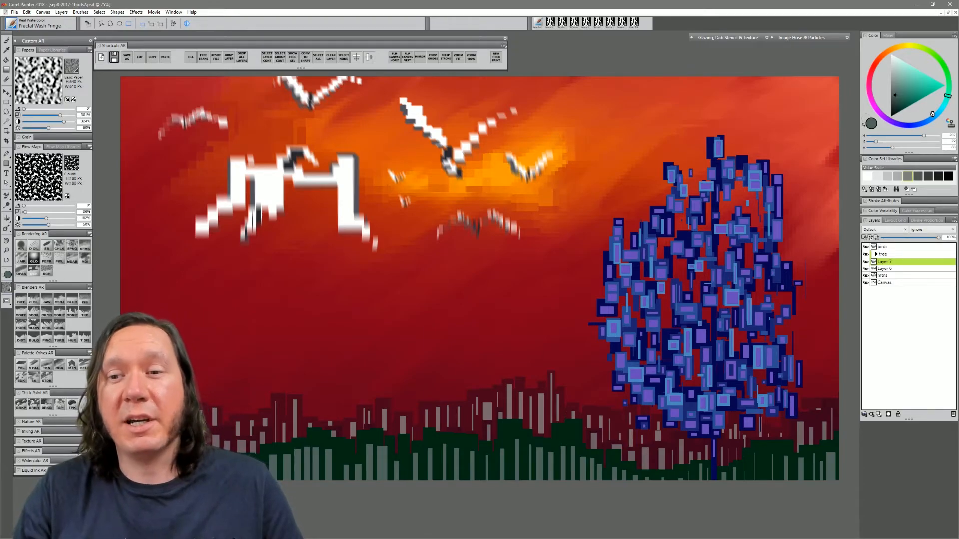
- Soften the mtns layer with a circular aperture and an amount of about 11
click(893, 275)
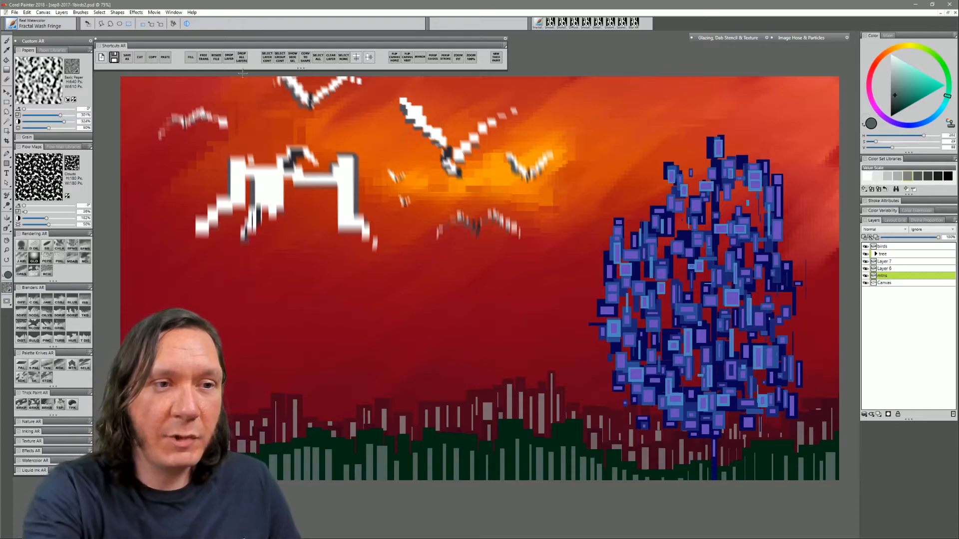
click(137, 13)
mouse_move(116, 56)
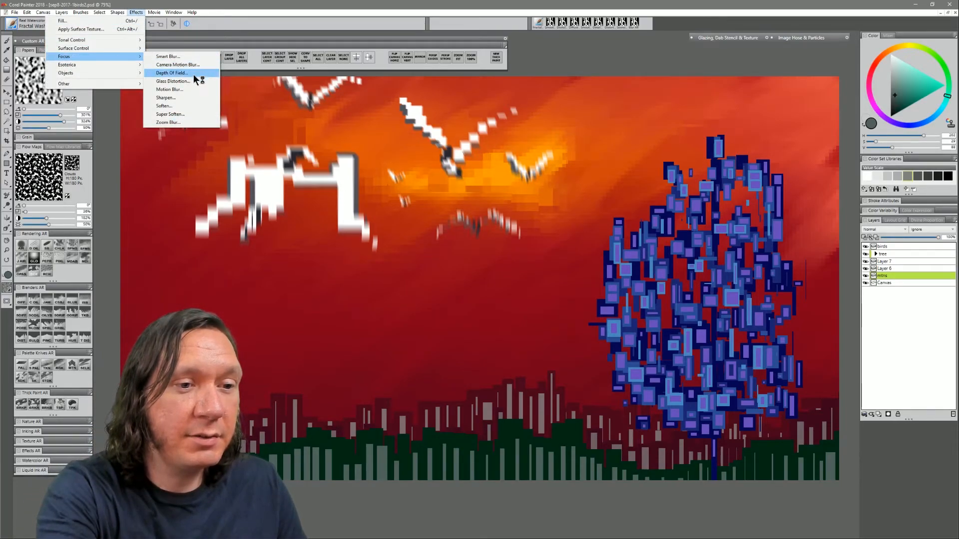
click(306, 21)
click(137, 13)
mouse_move(134, 57)
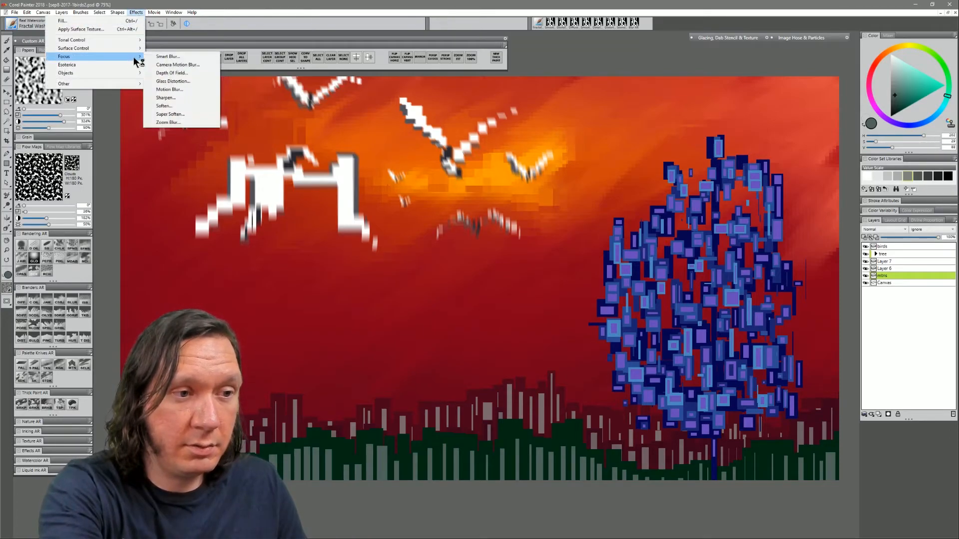
click(185, 106)
drag(462, 276, 466, 278)
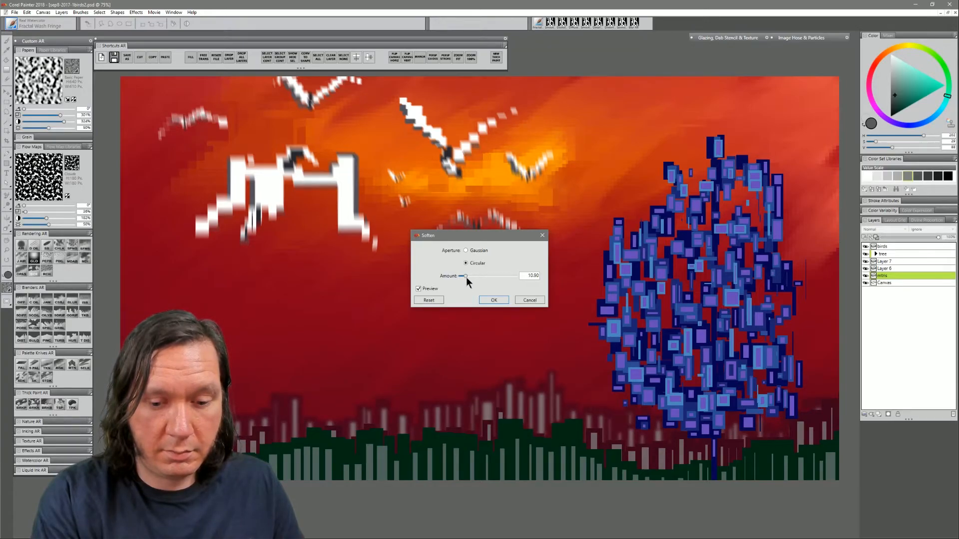
click(487, 300)
- Soften Layer 6 with a circular aperture and an amount of 4.96
click(891, 269)
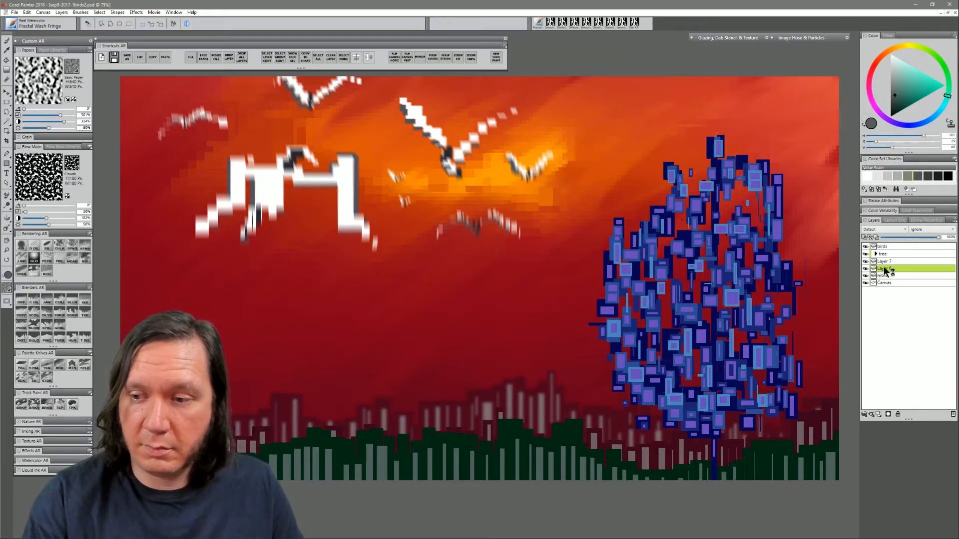
click(136, 12)
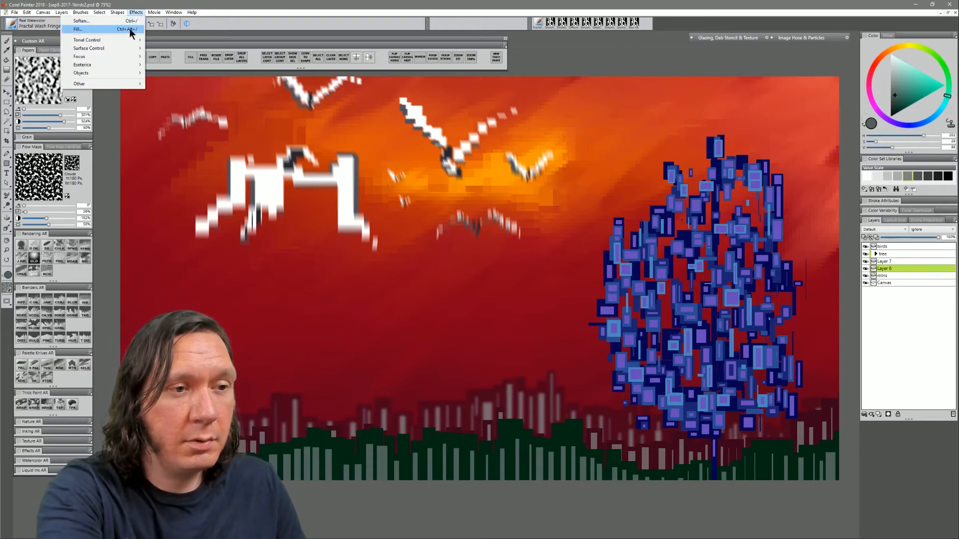
mouse_move(125, 56)
click(175, 106)
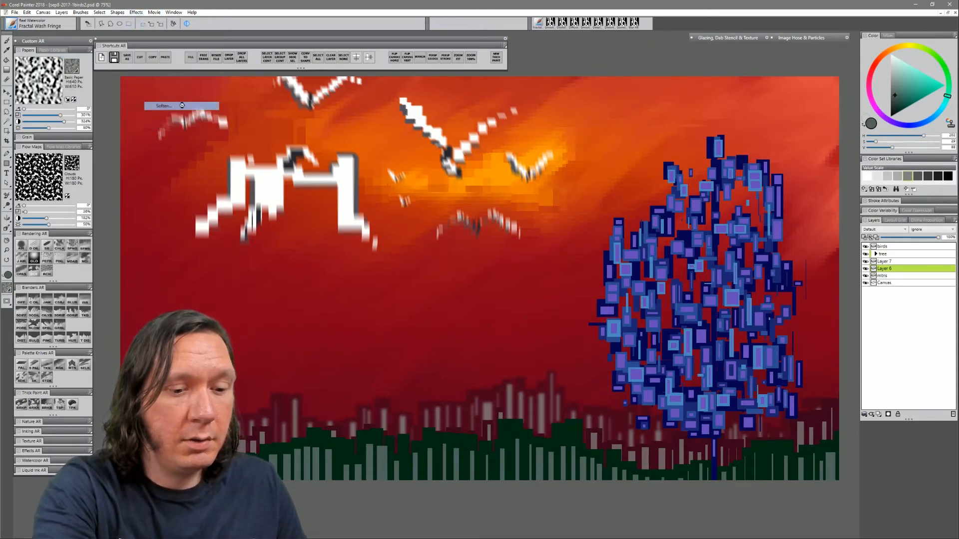
drag(465, 275, 461, 274)
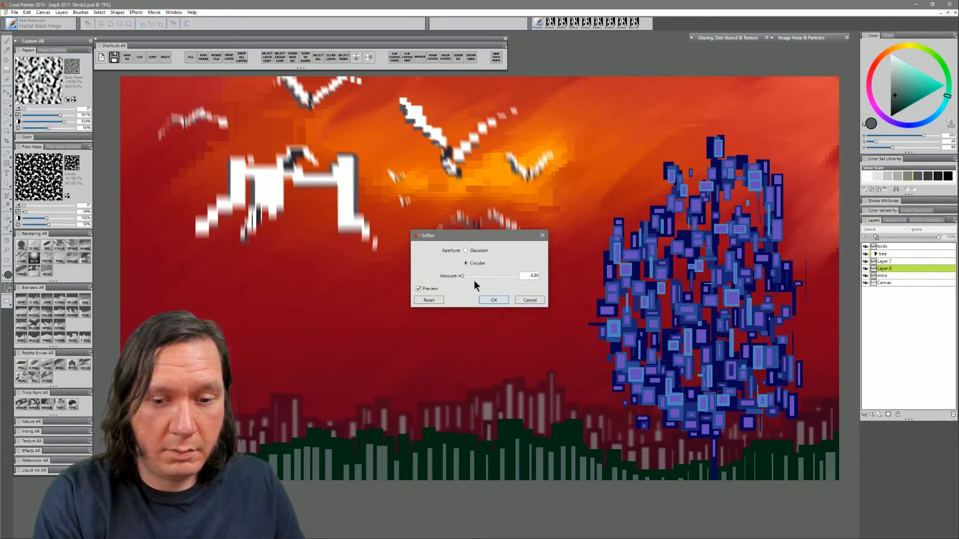
click(501, 300)
- Soften Layer 7 with the same circular aperture and 4.96 amount
click(891, 262)
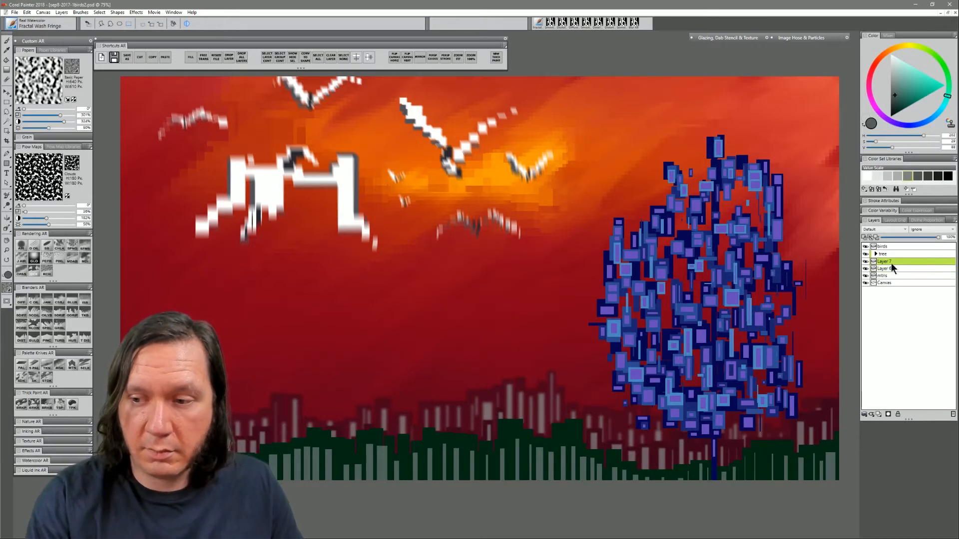
click(136, 12)
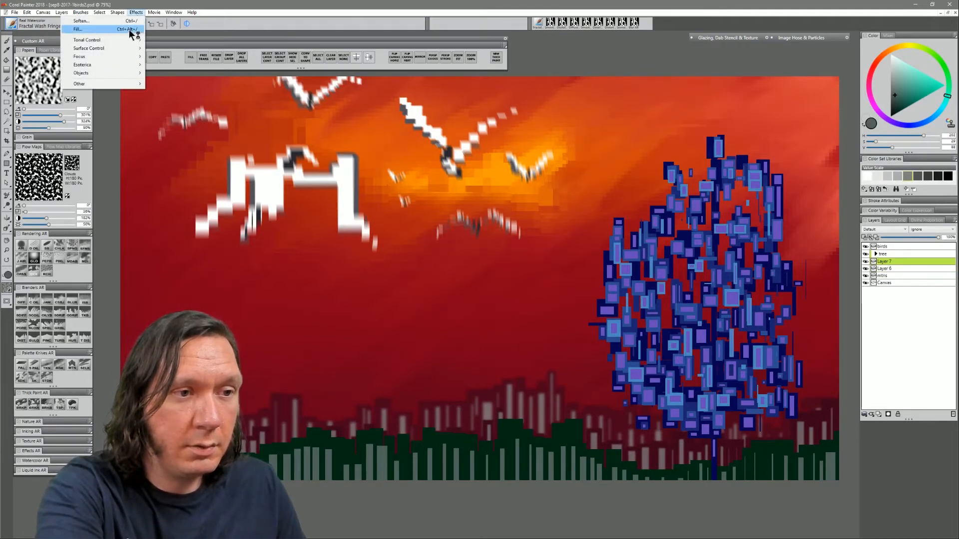
mouse_move(126, 55)
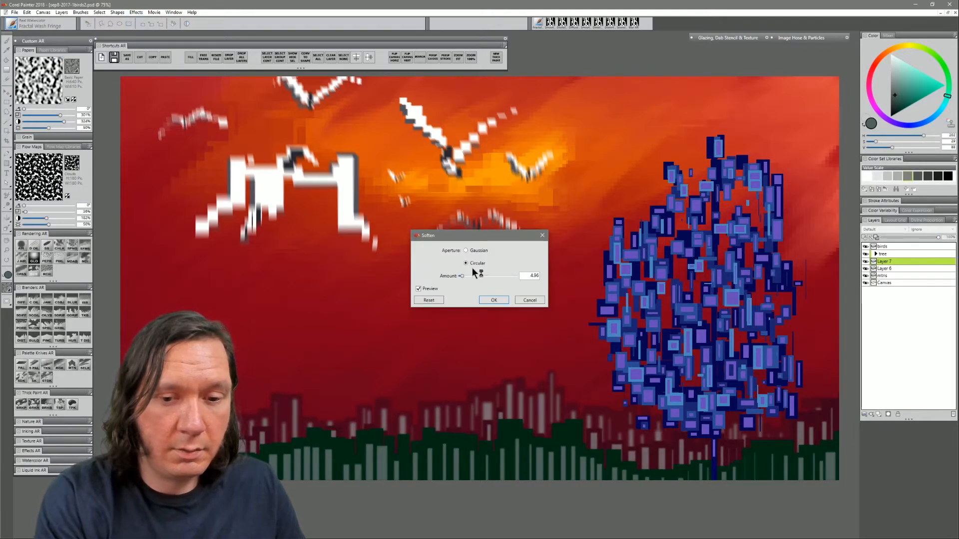
click(492, 300)
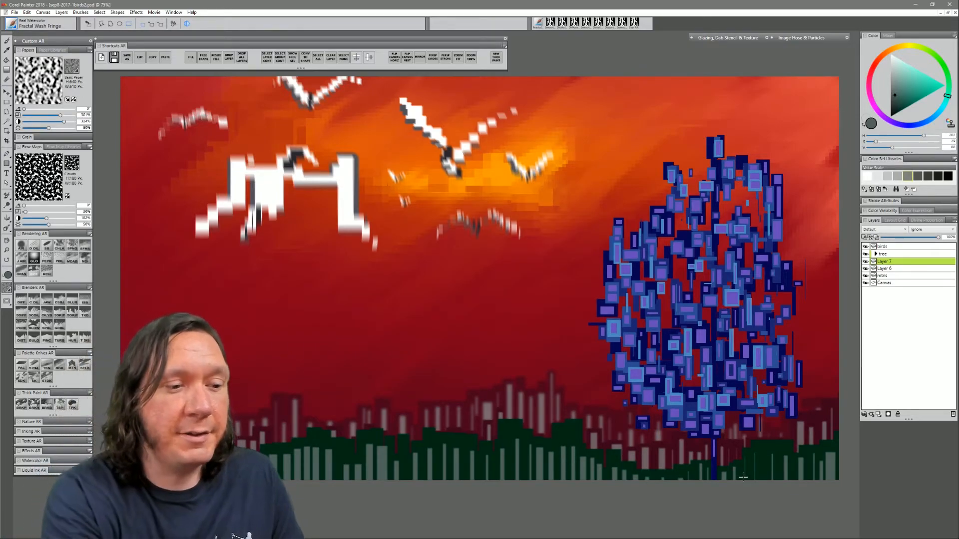
- Examine the softened skyline layers up close, then review the whole painting at a smaller scale
key(m)
click(482, 422)
click(483, 422)
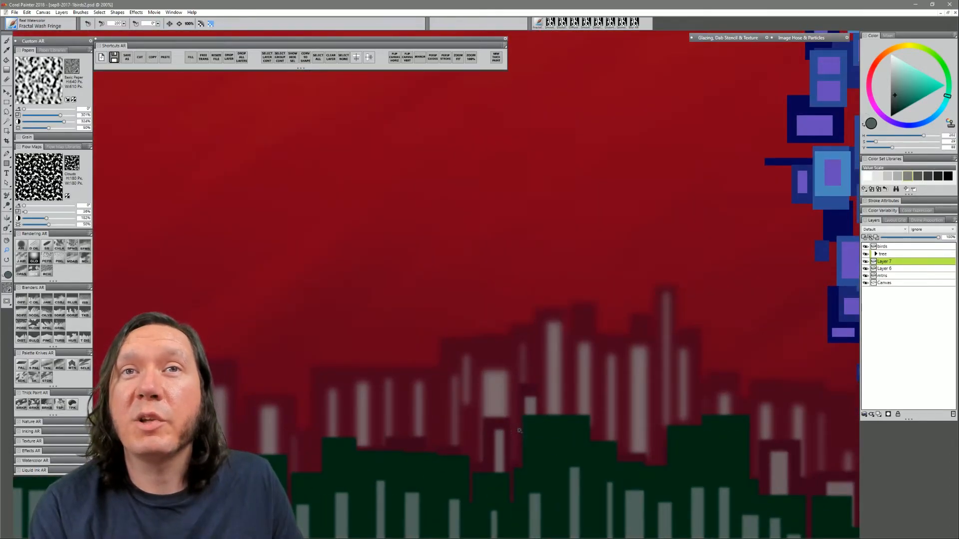
alt+click(555, 397)
alt+click(557, 402)
alt+click(559, 407)
drag(539, 432, 513, 453)
alt+click(524, 448)
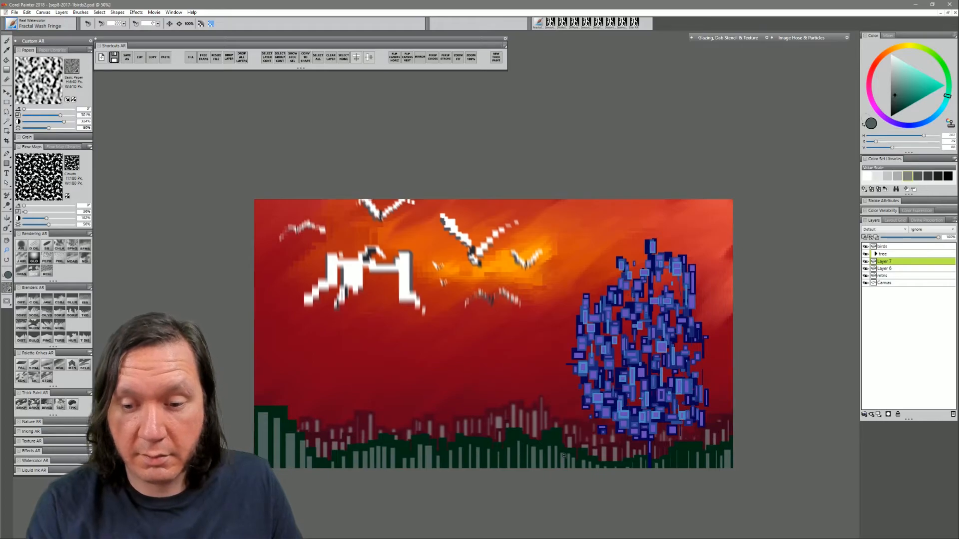
click(574, 389)
drag(581, 443, 602, 401)
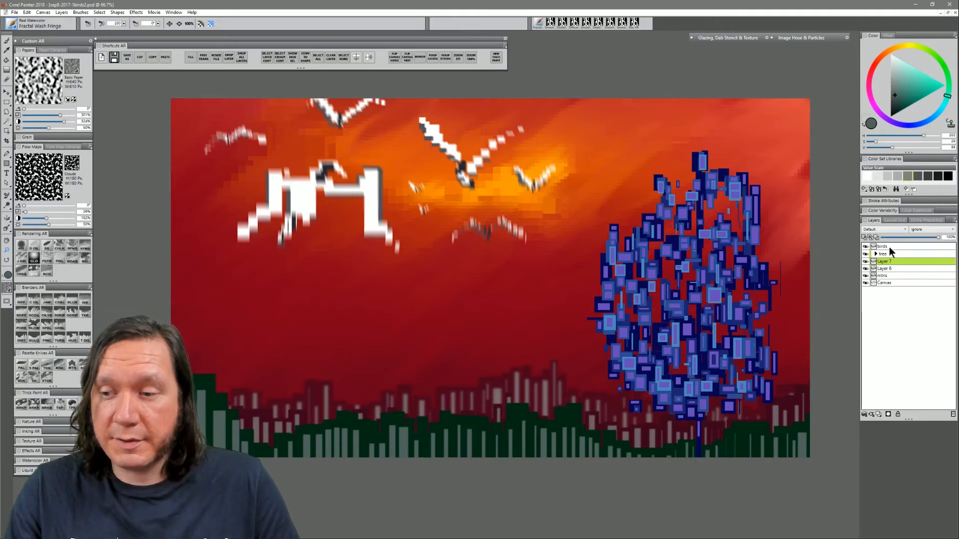
- Group Layer 7, Layer 6 and mtns, and name the group "hills"
shift+click(889, 275)
key(ctrl+g)
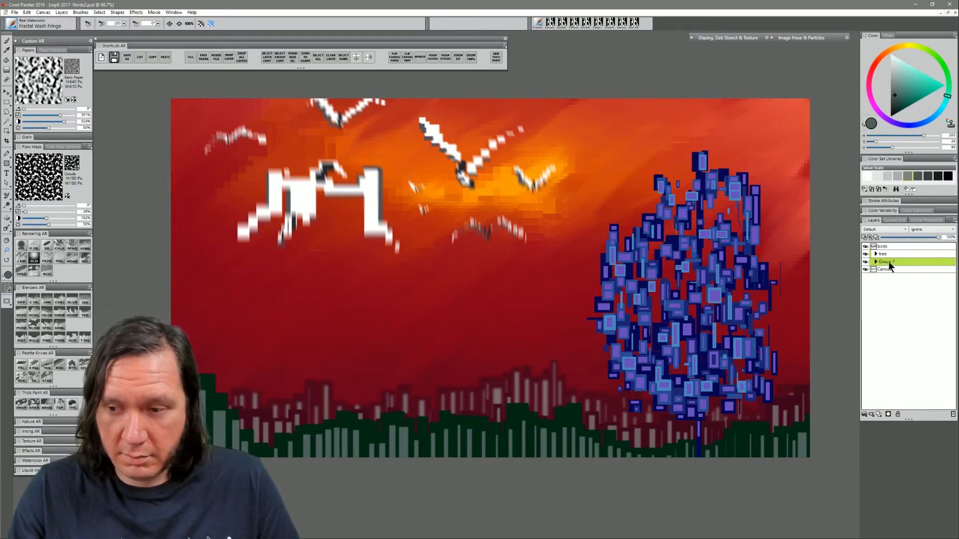
double_click(889, 262)
text(hills)
key(Return)
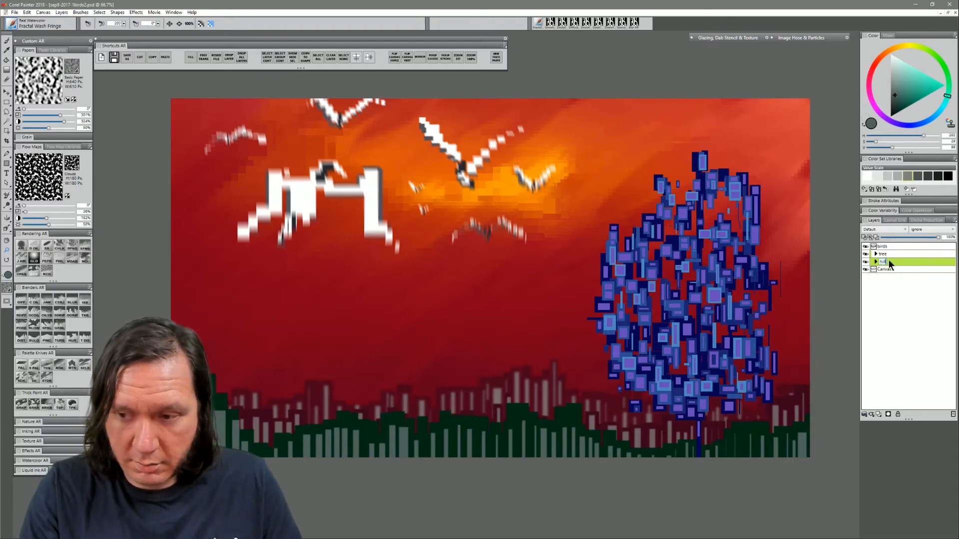
- Add a layer mask to the birds layer and choose a bright, fully saturated teal
click(894, 246)
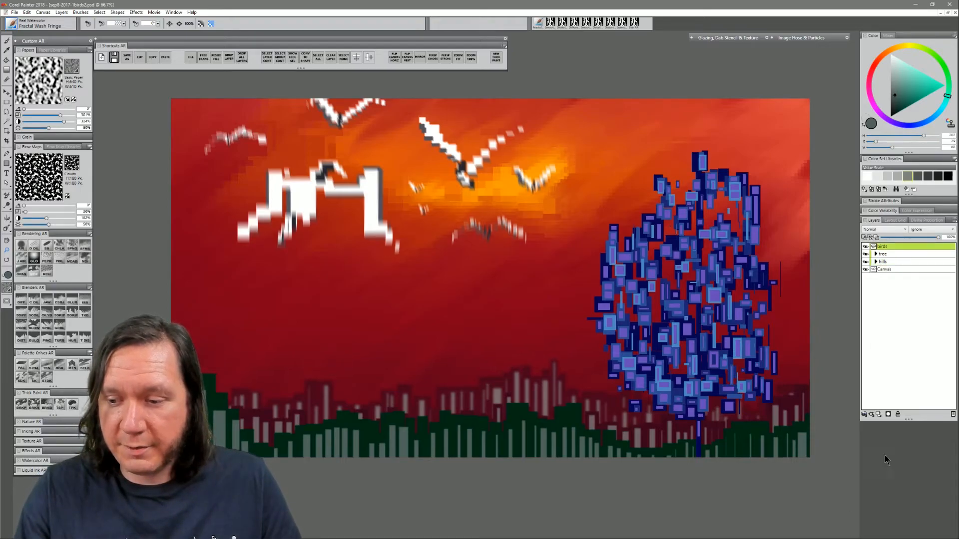
click(897, 413)
click(922, 92)
drag(924, 91, 945, 86)
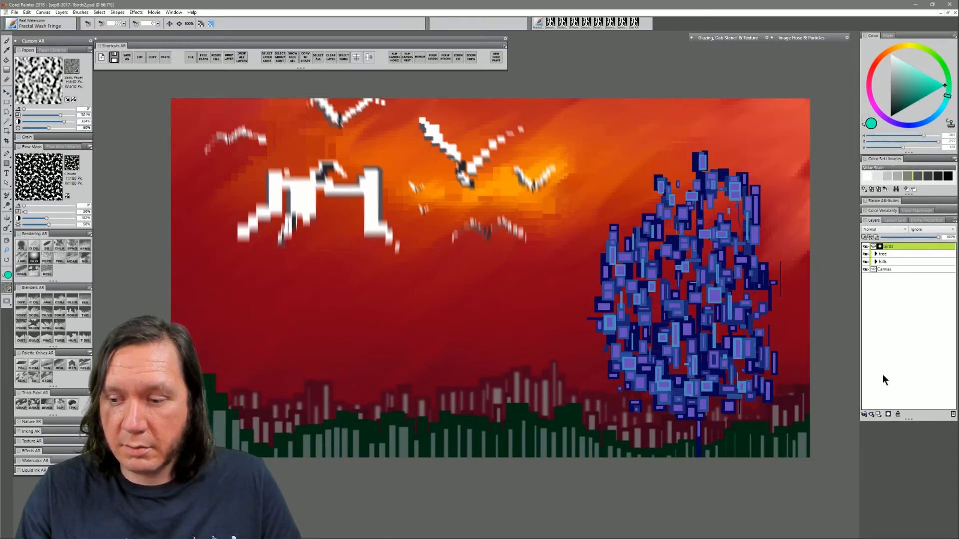
- Create a new layer above birds with the Overlay composite method and fill it with the saturated teal
click(884, 229)
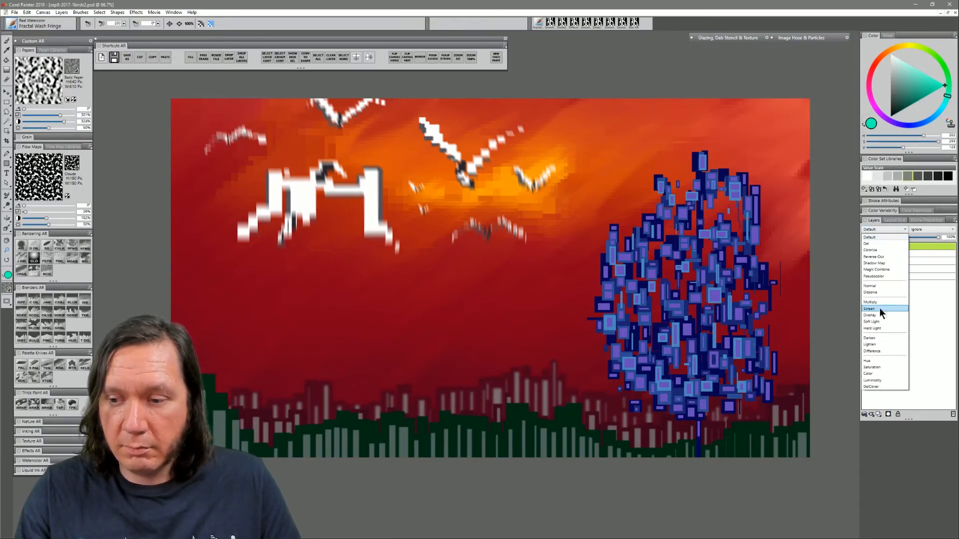
click(879, 315)
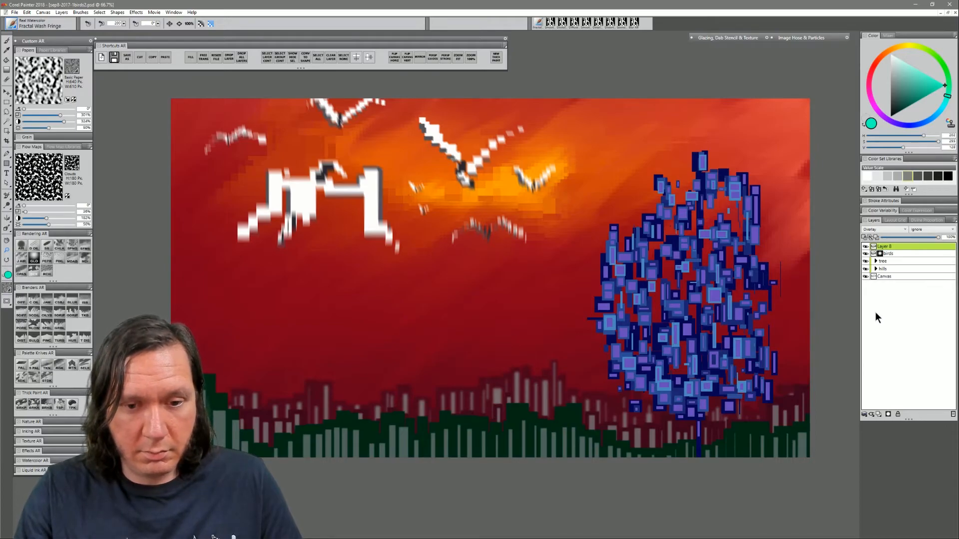
key(ctrl+f)
key(Return)
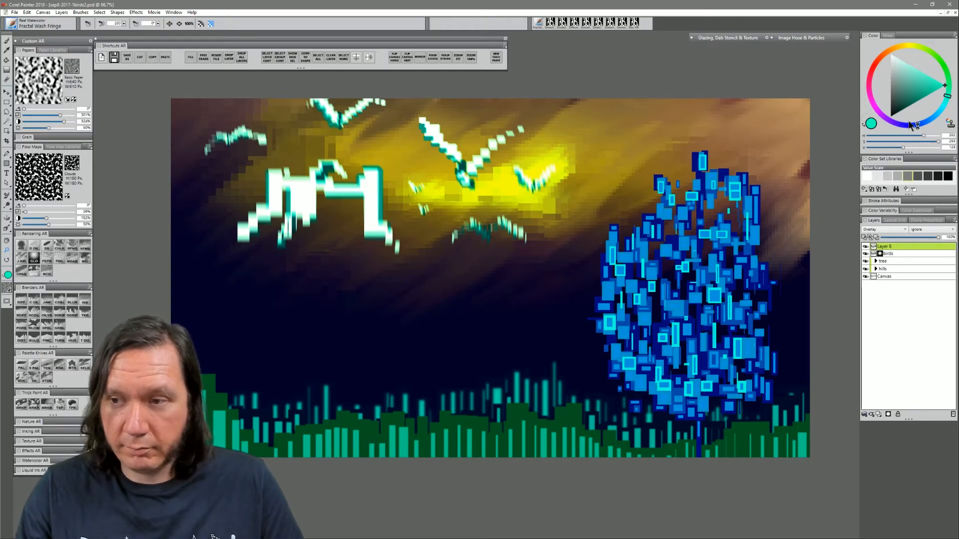
- Fill Layer 8 with a slightly bluer saturated turquoise at 100% opacity
key(ctrl+f)
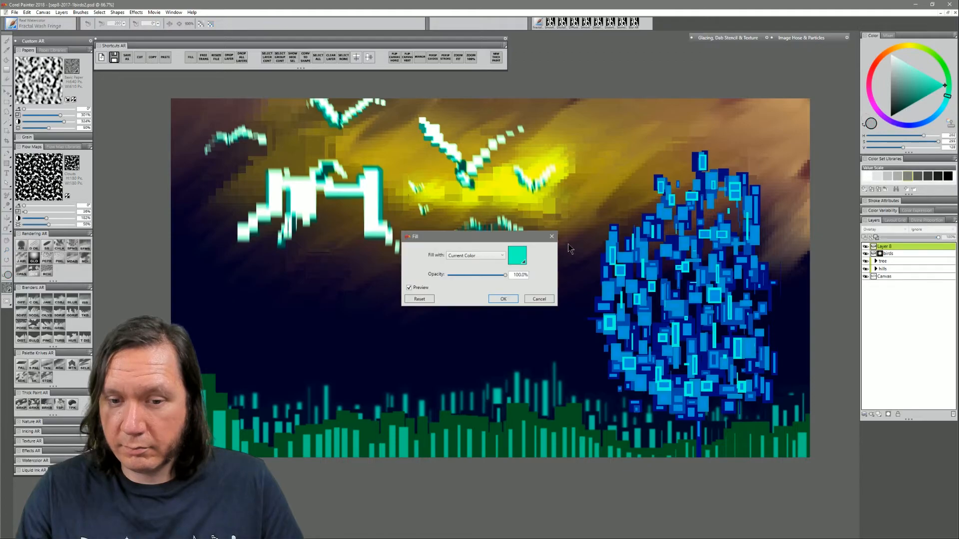
mouse_move(868, 86)
mouse_down()
mouse_move(880, 59)
mouse_move(917, 46)
mouse_move(943, 59)
mouse_move(957, 115)
mouse_move(958, 102)
mouse_up()
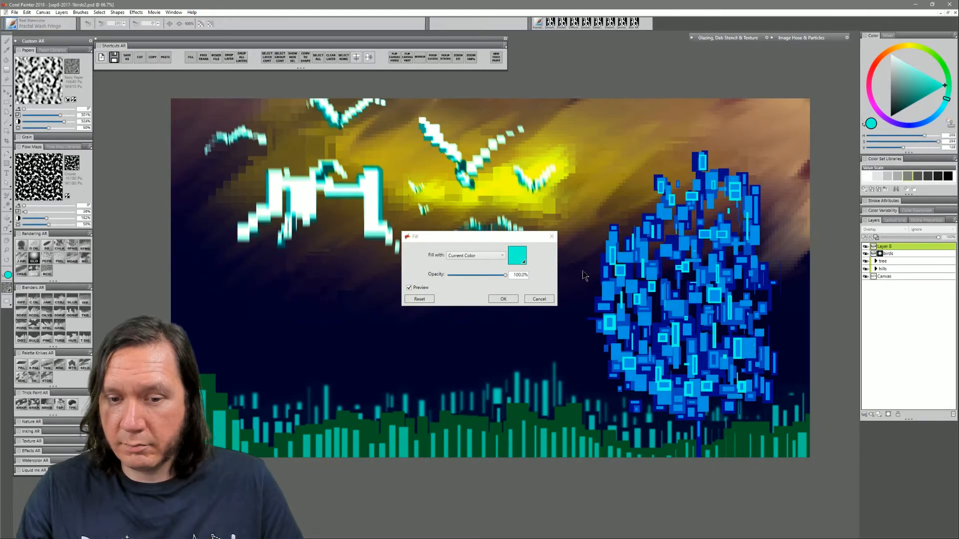
click(504, 299)
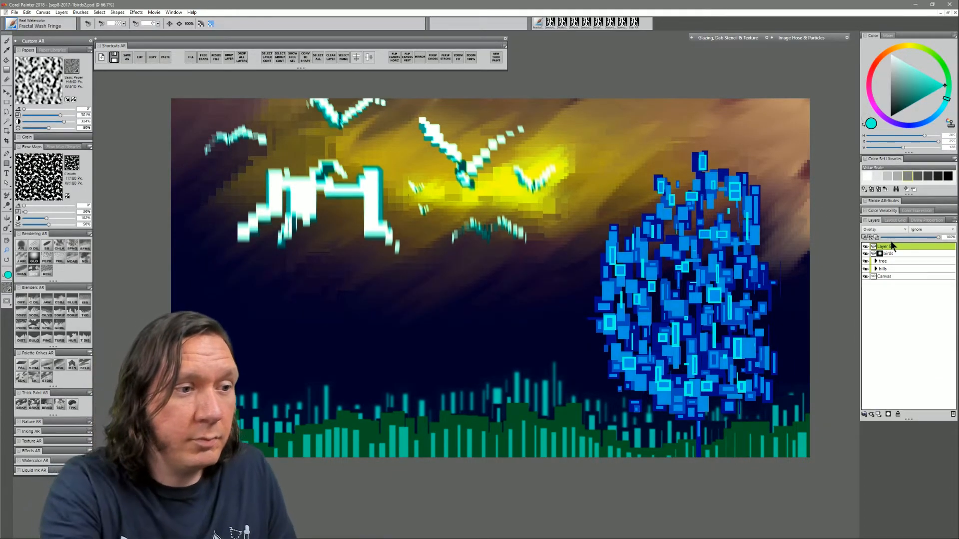
- Select scattered rectangles of varied sizes over the sky around the large birds with the rectangular selection tool
key(r)
drag(182, 106, 217, 137)
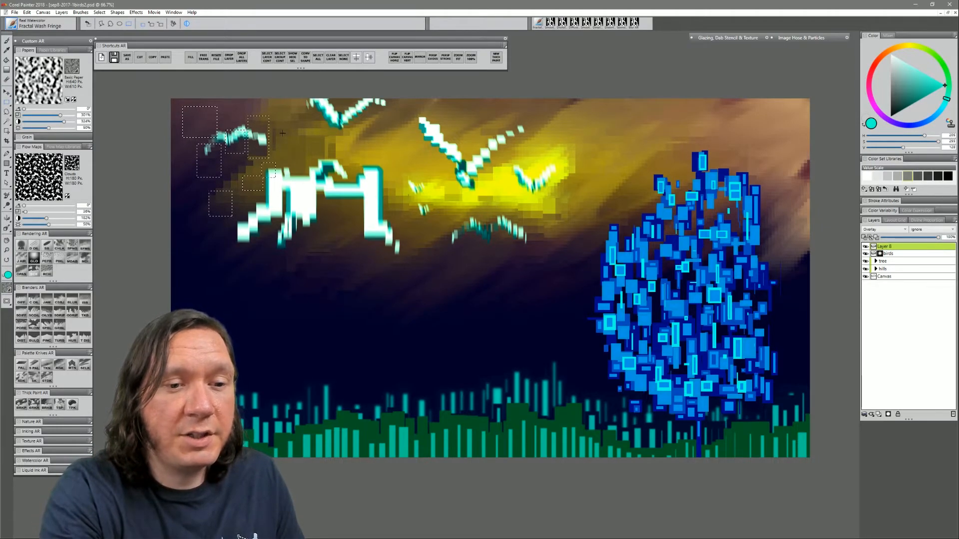
drag(297, 185, 295, 205)
drag(254, 213, 259, 245)
mouse_move(202, 240)
mouse_down()
mouse_move(216, 268)
mouse_move(250, 278)
mouse_up()
drag(257, 246, 278, 256)
drag(284, 227, 295, 244)
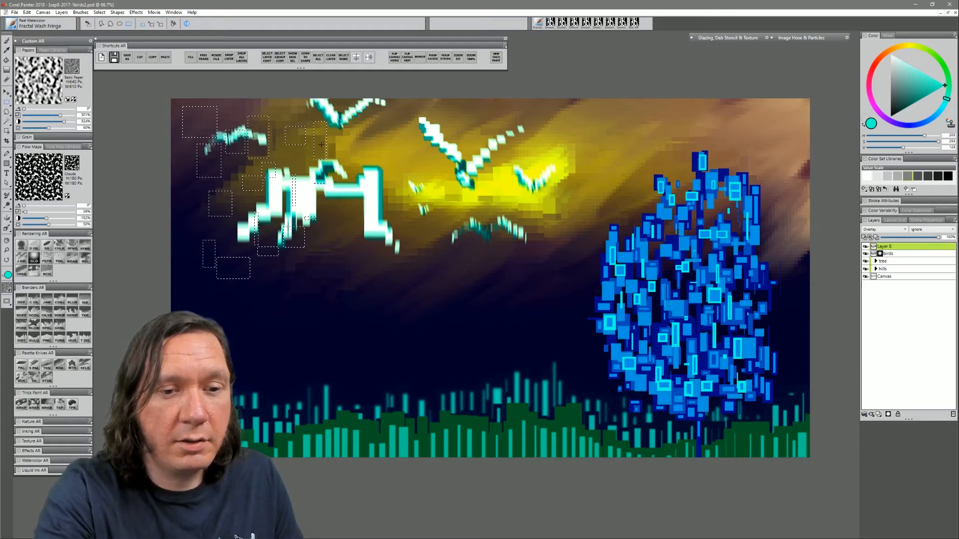
drag(364, 210, 375, 217)
drag(371, 175, 385, 177)
drag(396, 177, 423, 208)
drag(384, 120, 402, 133)
drag(405, 115, 441, 163)
drag(436, 113, 457, 131)
drag(517, 136, 520, 154)
drag(496, 171, 510, 205)
drag(502, 216, 518, 185)
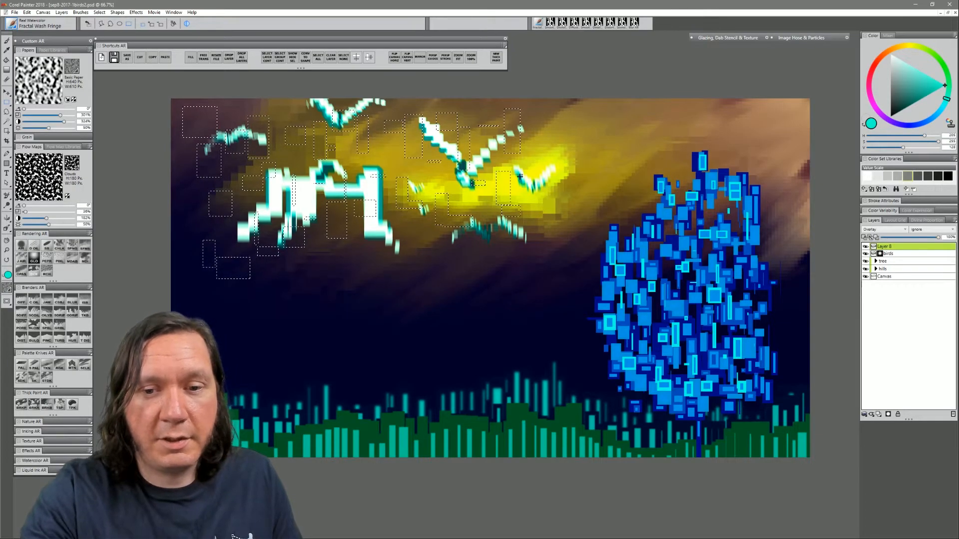
- Extend the selection with more rectangles across the sky towards the tree's crown and narrow upright ones below the birds
drag(572, 156, 570, 155)
drag(548, 168, 561, 202)
drag(559, 193, 613, 222)
drag(612, 178, 626, 183)
drag(619, 120, 627, 133)
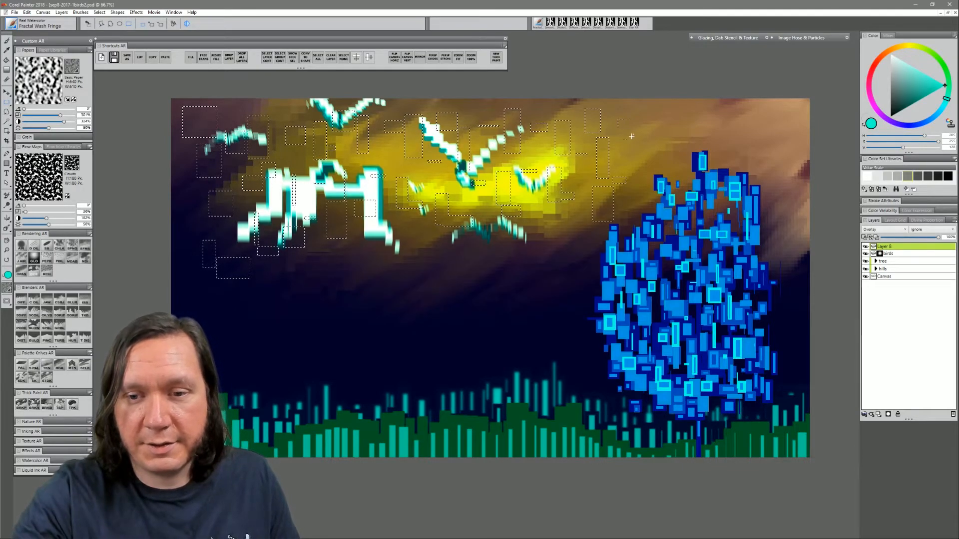
drag(648, 192, 667, 194)
drag(667, 148, 679, 149)
drag(672, 105, 686, 116)
drag(691, 102, 707, 138)
drag(691, 150, 725, 182)
drag(725, 133, 740, 135)
drag(743, 98, 748, 105)
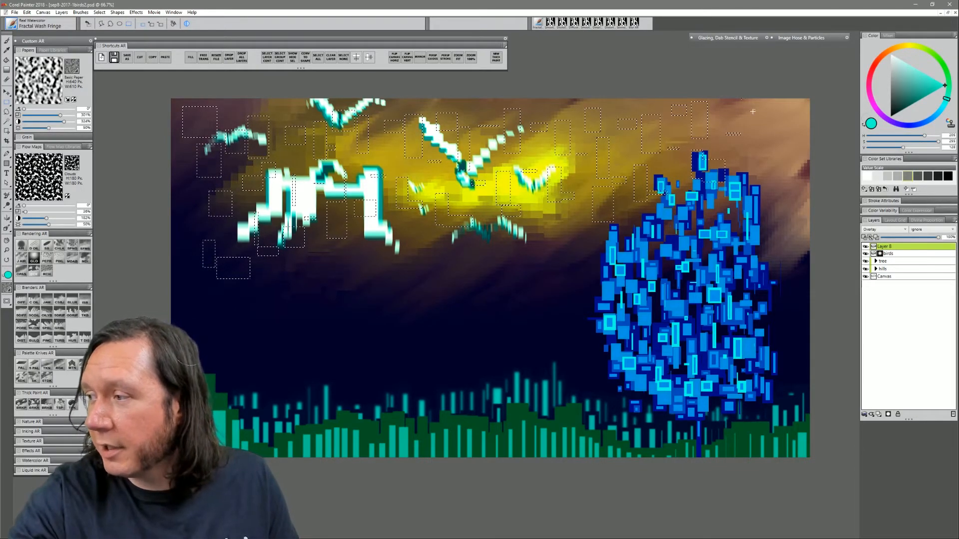
drag(581, 214, 596, 237)
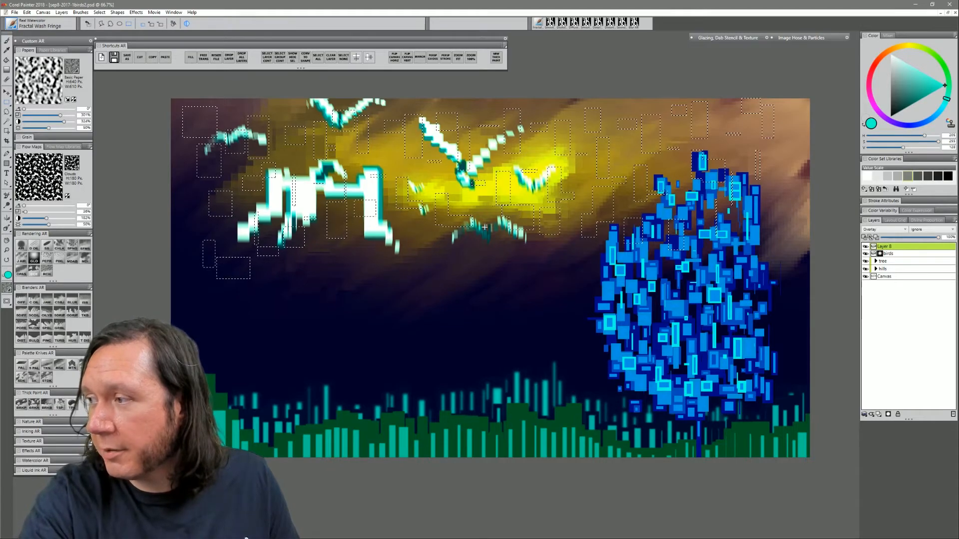
drag(330, 259, 336, 282)
drag(353, 257, 384, 279)
drag(412, 241, 416, 269)
drag(447, 242, 450, 264)
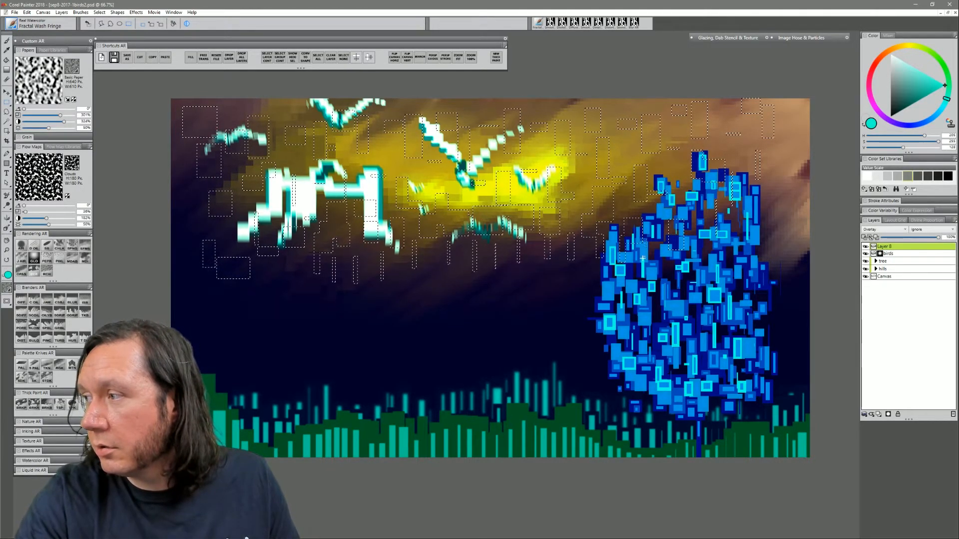
- Add rectangles to the selection around the tree, over the hills and along the outer edges of the dark sky
drag(597, 301, 579, 380)
drag(587, 349, 584, 385)
drag(606, 376, 609, 394)
drag(634, 378, 636, 395)
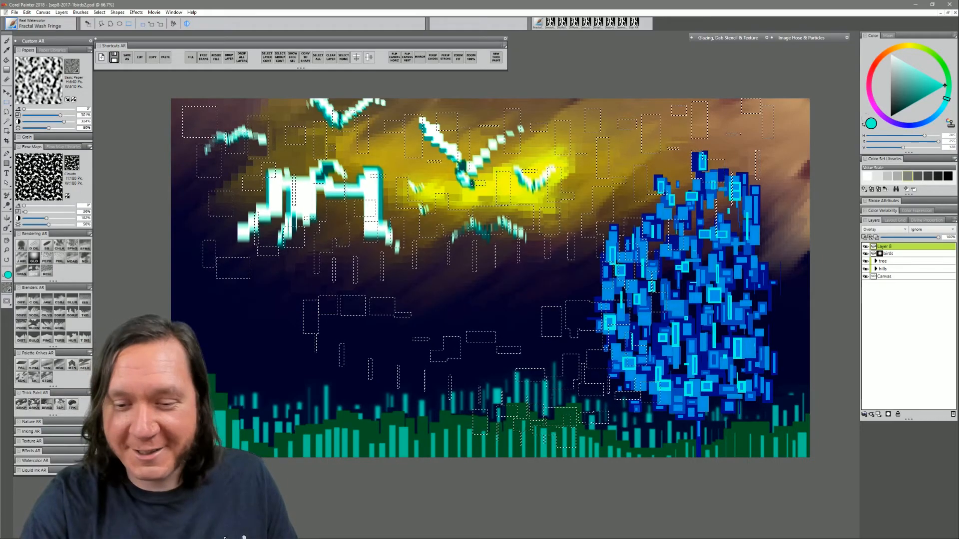
drag(707, 317, 762, 289)
drag(753, 329, 763, 320)
drag(771, 215, 777, 237)
drag(780, 240, 790, 226)
drag(774, 205, 795, 175)
drag(785, 119, 809, 142)
drag(801, 263, 785, 324)
drag(795, 326, 767, 403)
drag(761, 408, 659, 439)
drag(654, 434, 513, 431)
drag(470, 436, 366, 419)
drag(382, 383, 400, 377)
drag(423, 315, 447, 309)
drag(506, 309, 485, 288)
drag(495, 301, 458, 289)
drag(440, 295, 392, 279)
drag(365, 302, 263, 282)
drag(257, 308, 226, 288)
drag(210, 309, 182, 292)
drag(191, 222, 185, 169)
drag(233, 328, 267, 373)
drag(271, 358, 290, 391)
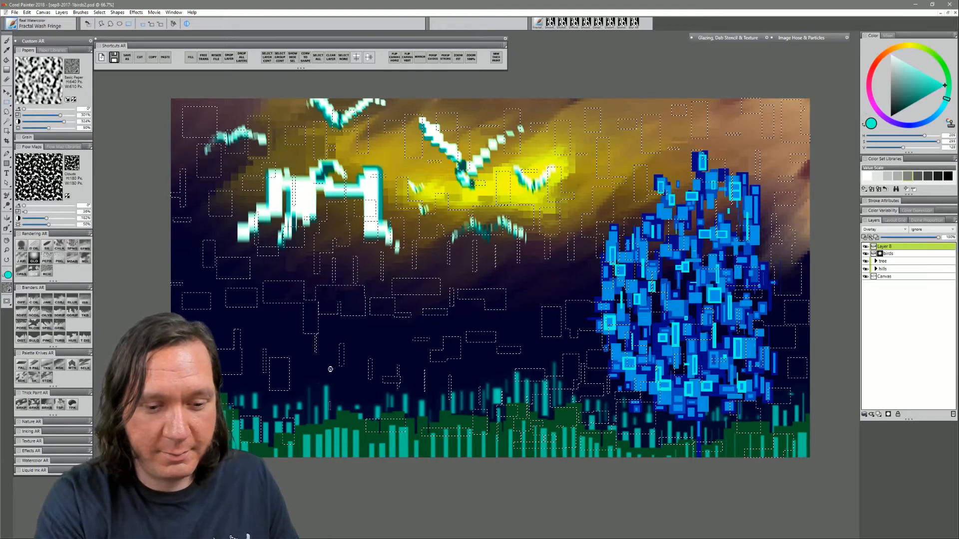
- Add further rectangles across the central dark sky, then clear Layer 8's turquoise fill inside the selection and deselect
drag(370, 405, 370, 405)
drag(372, 360, 384, 355)
drag(380, 344, 367, 326)
drag(370, 298, 395, 315)
drag(410, 346, 404, 373)
drag(400, 383, 391, 398)
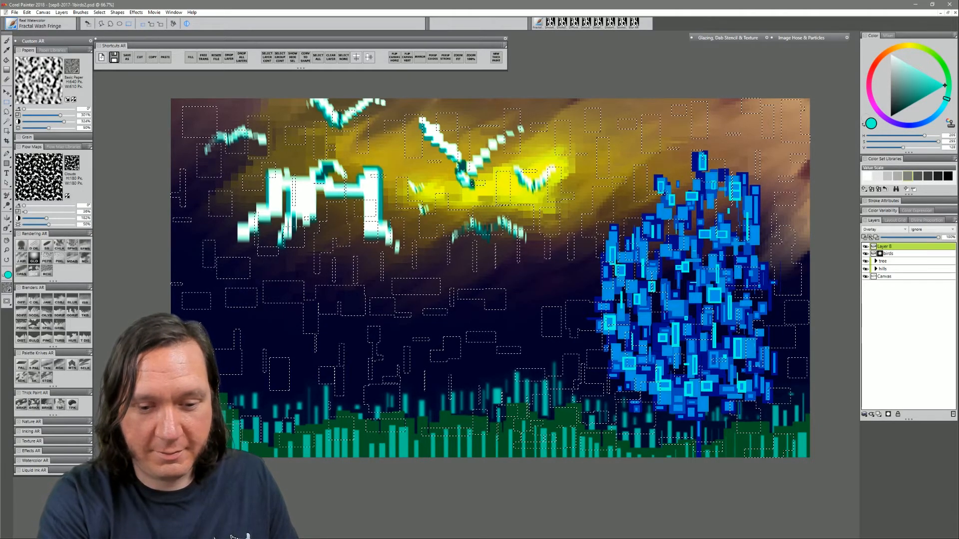
drag(411, 353, 427, 376)
drag(485, 288, 523, 292)
drag(575, 281, 535, 324)
drag(530, 326, 486, 393)
drag(474, 368, 435, 367)
drag(411, 317, 394, 313)
drag(300, 279, 257, 261)
drag(251, 288, 232, 278)
drag(514, 105, 479, 100)
drag(657, 129, 631, 101)
drag(523, 330, 451, 331)
drag(426, 326, 316, 347)
drag(304, 303, 253, 354)
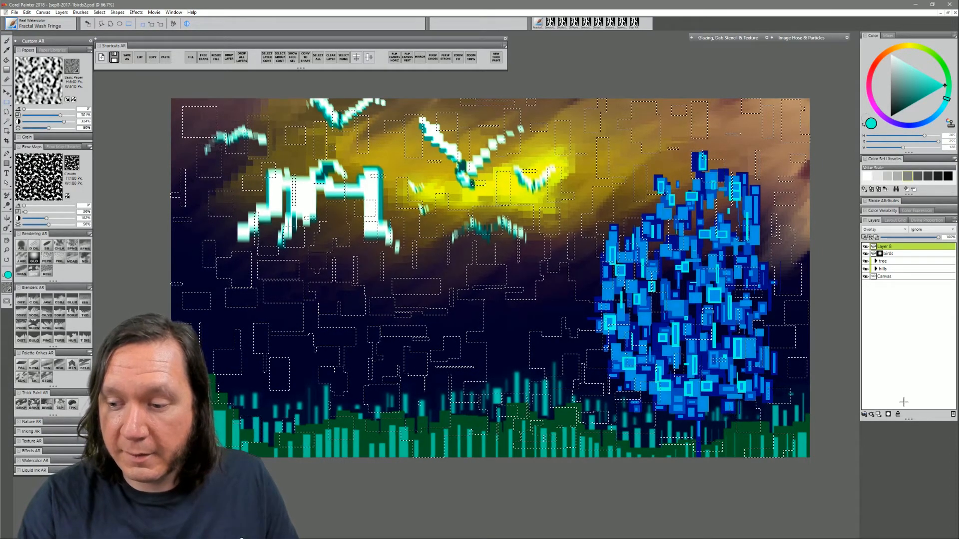
click(887, 414)
key(ctrl+d)
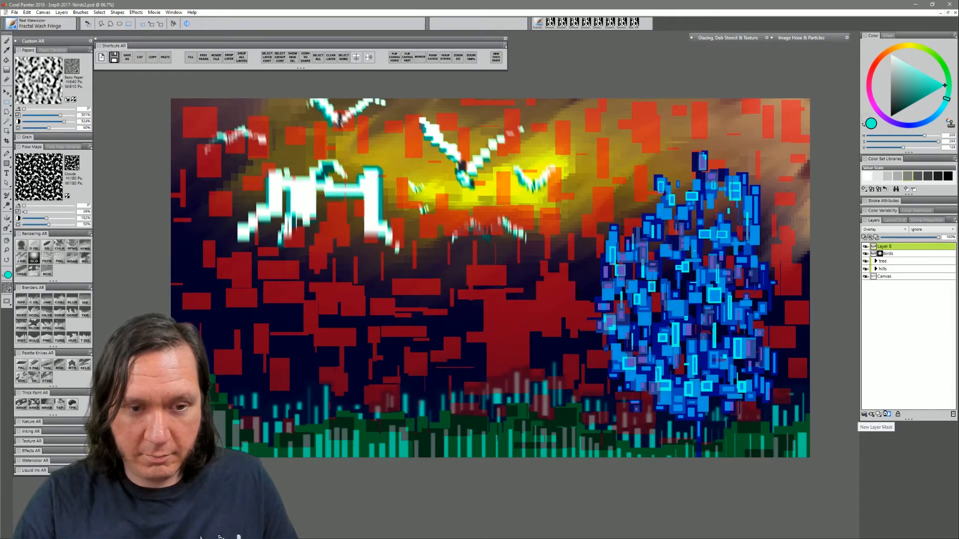
- Try the Multiply, Screen and Soft Light composite methods on Layer 8
click(888, 229)
click(874, 302)
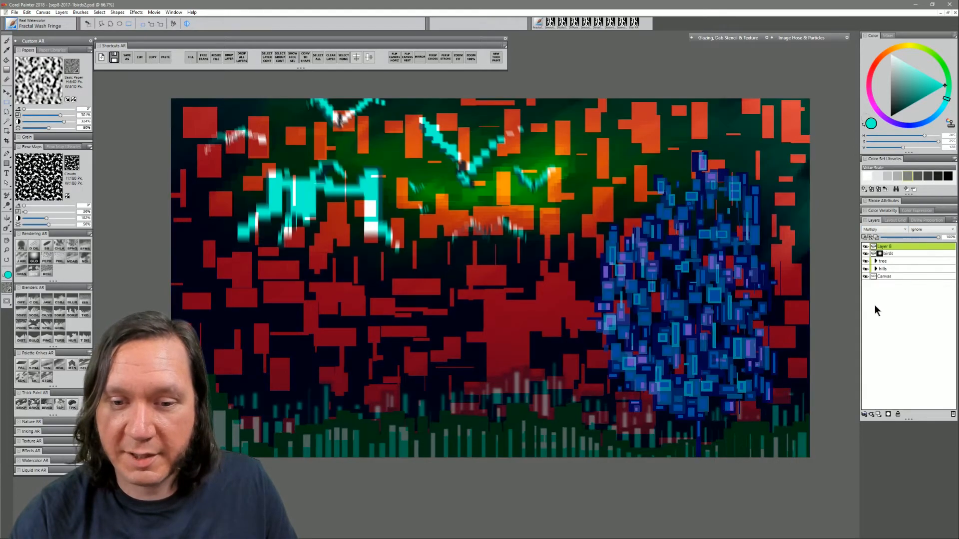
click(883, 231)
click(877, 305)
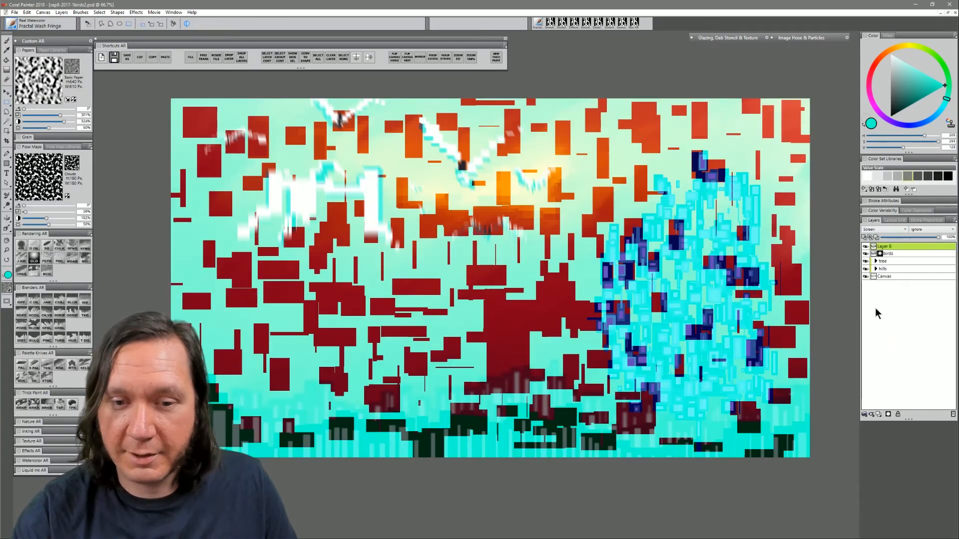
click(881, 229)
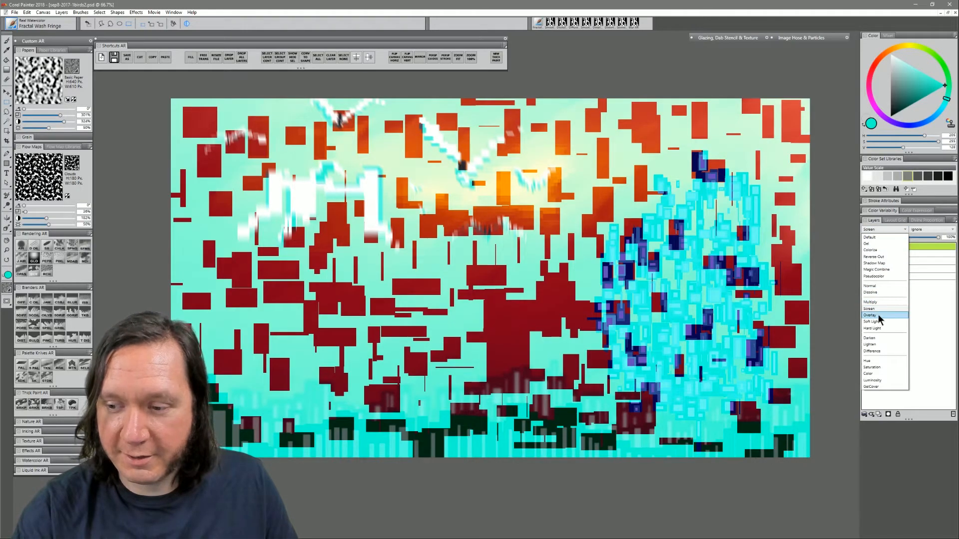
click(874, 321)
- Try the Hard Light, Darken and Lighten composite methods on Layer 8
click(882, 229)
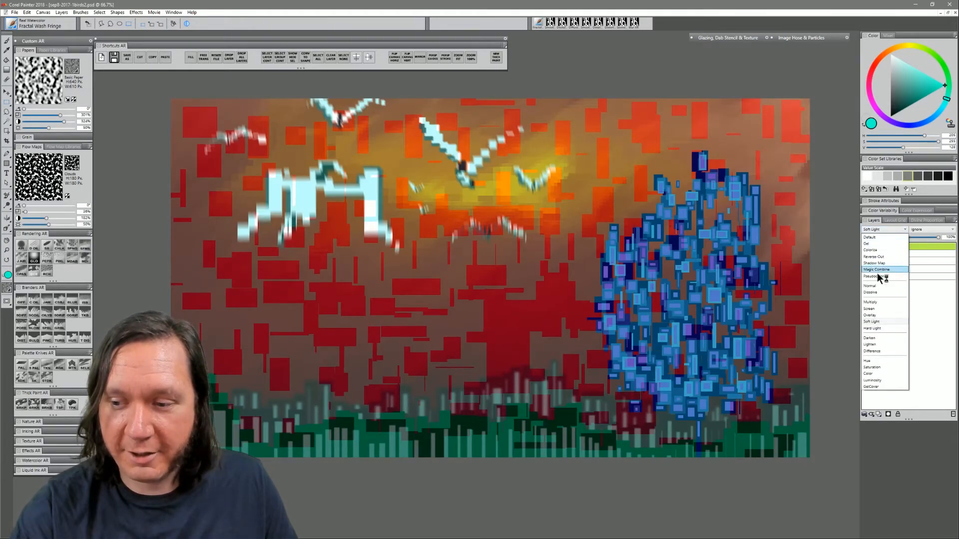
click(874, 328)
click(882, 229)
click(882, 337)
click(879, 229)
click(871, 345)
- Try the Difference and Hue composite methods on Layer 8, then delete the layer
click(883, 229)
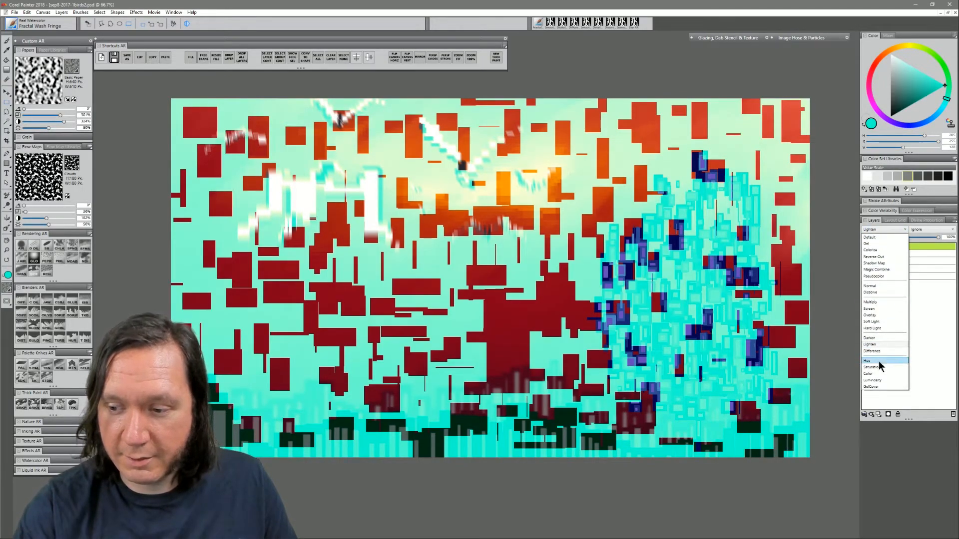
click(873, 351)
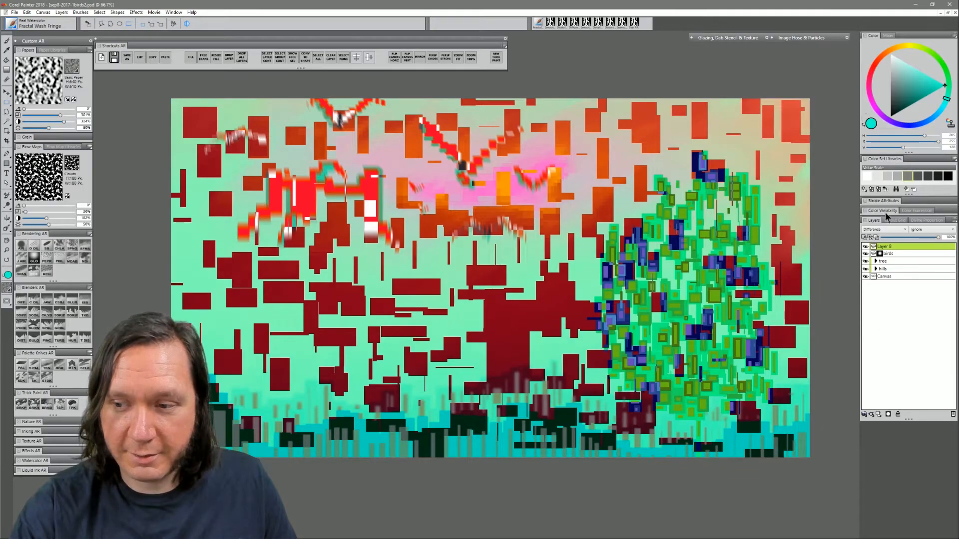
click(882, 229)
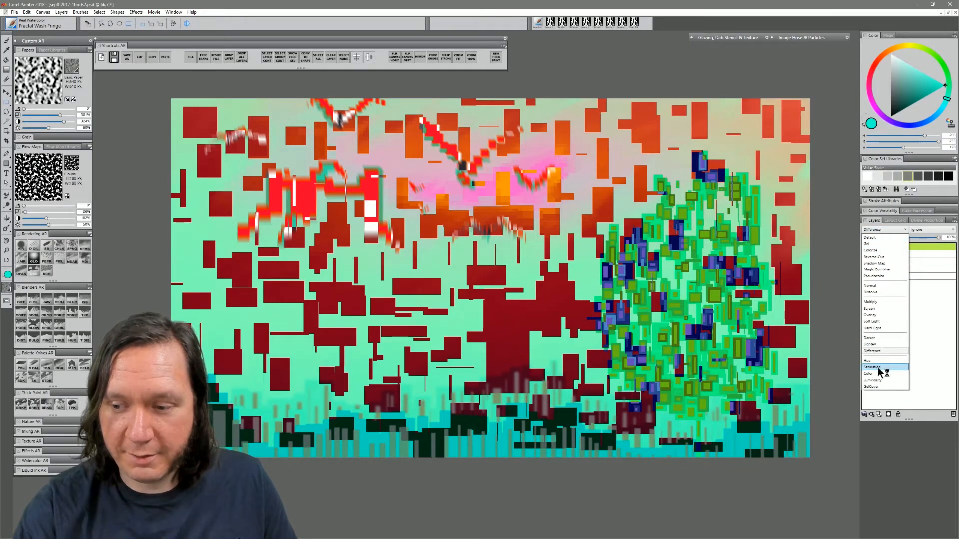
click(877, 361)
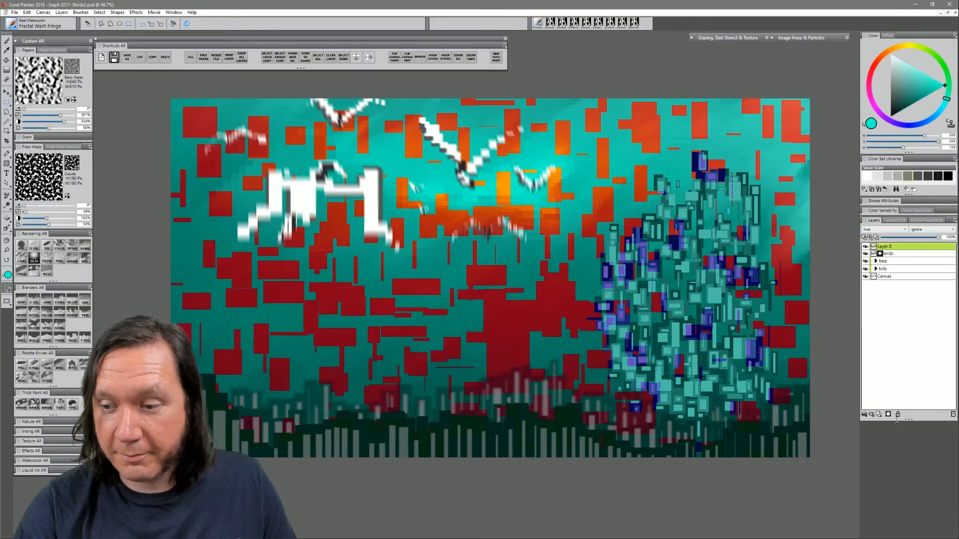
click(952, 414)
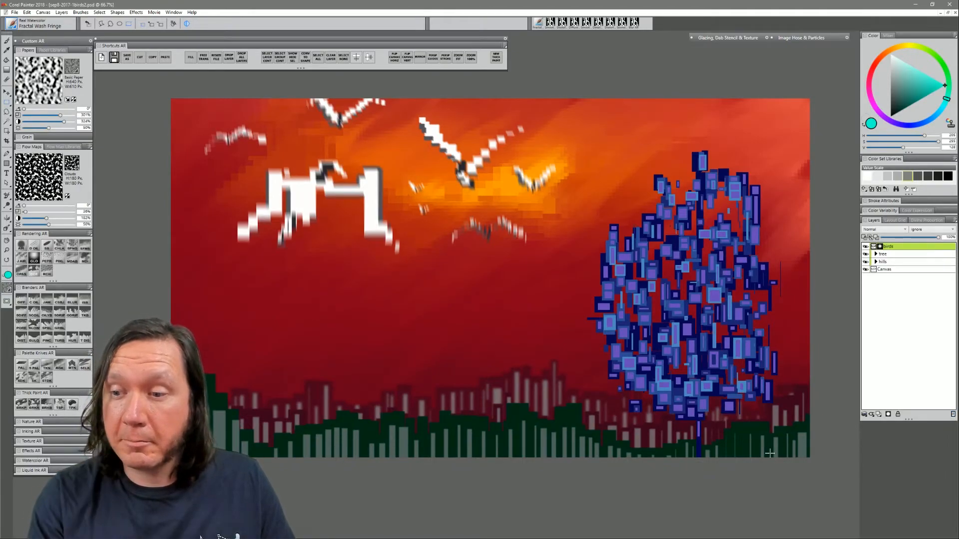
- Create a new Overlay layer above birds and fill it with a lighter, less saturated teal at 100% opacity
click(879, 414)
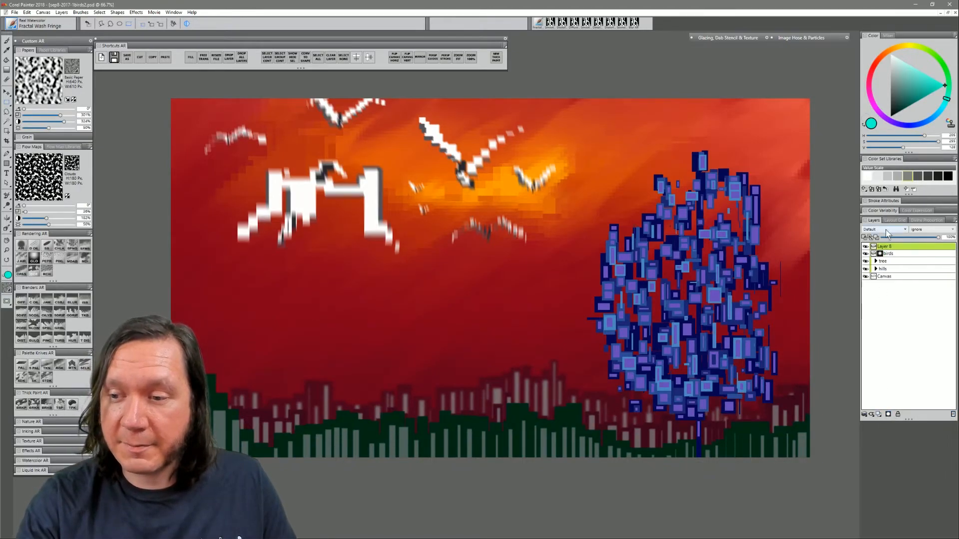
click(887, 230)
click(875, 315)
click(905, 94)
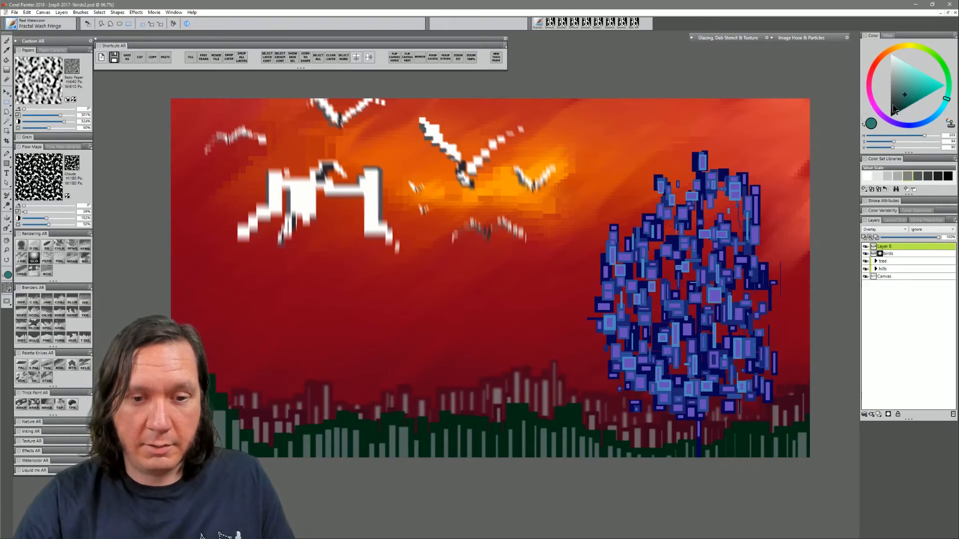
key(ctrl+f)
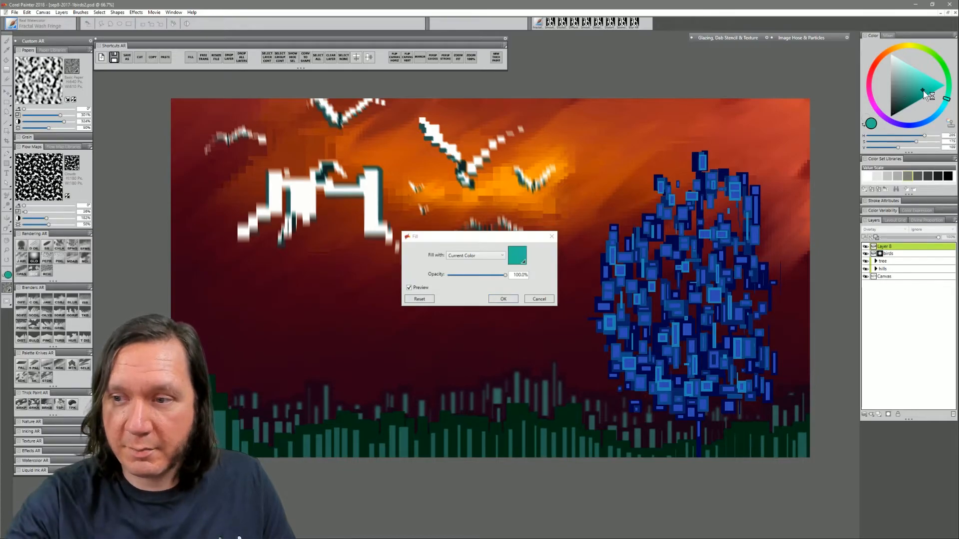
click(920, 83)
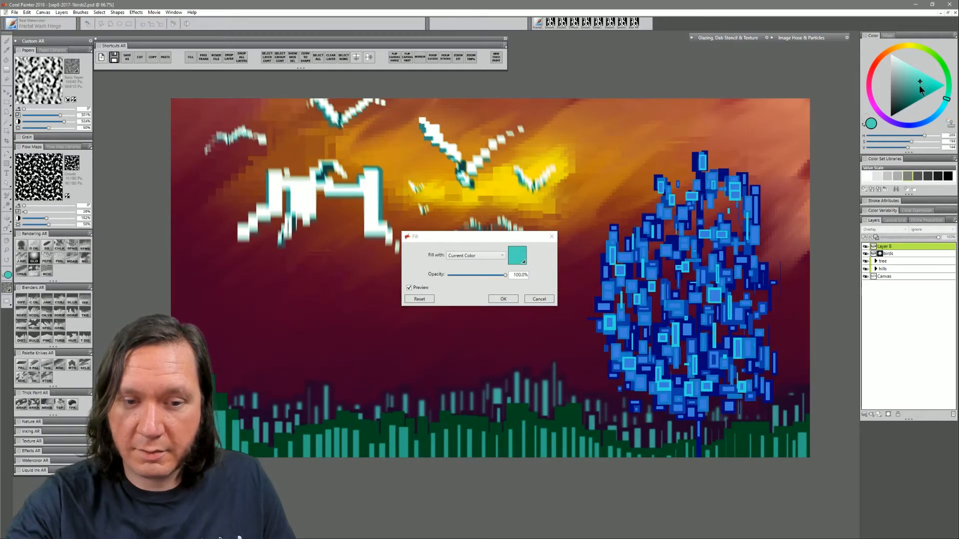
click(503, 299)
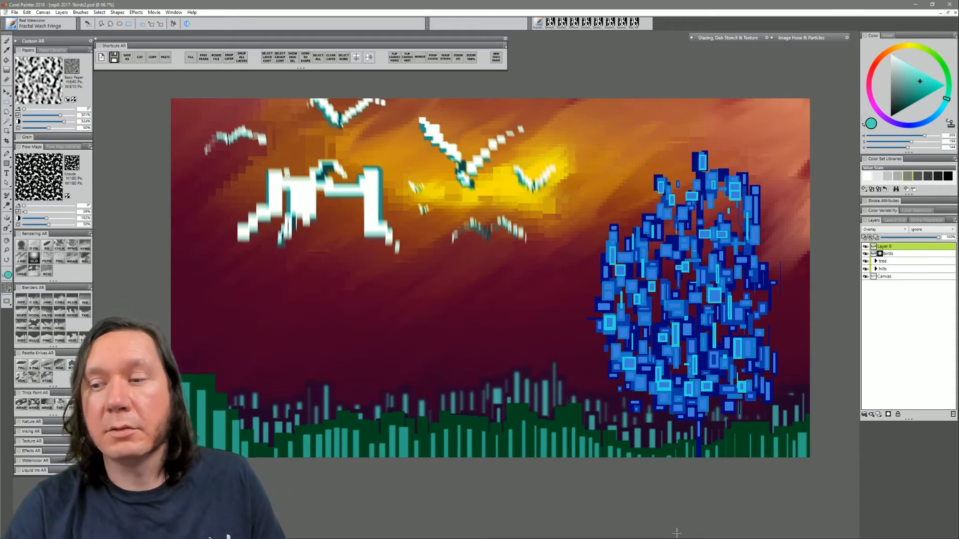
- Hide and show the teal Overlay layer to compare the scene with and without the recolouring
click(866, 247)
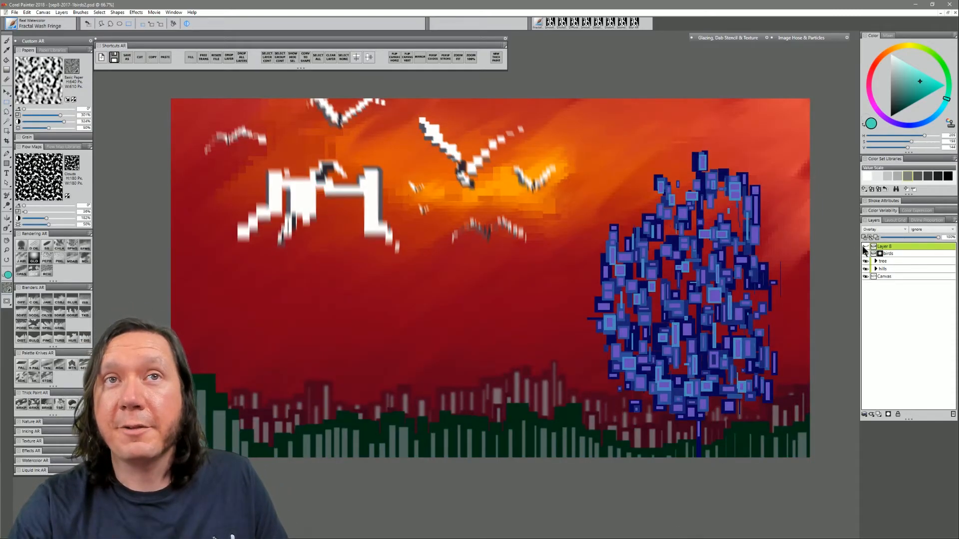
double_click(865, 248)
key(Escape)
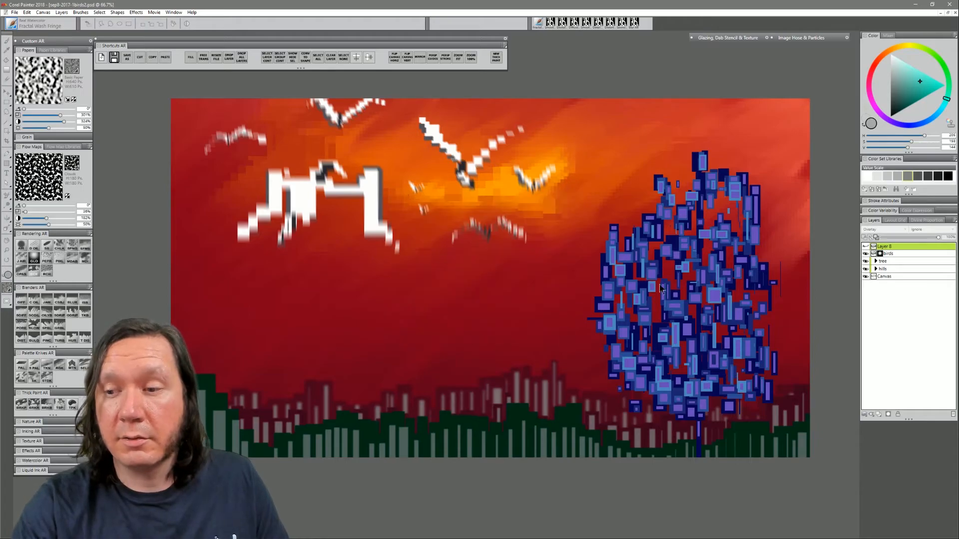
click(866, 246)
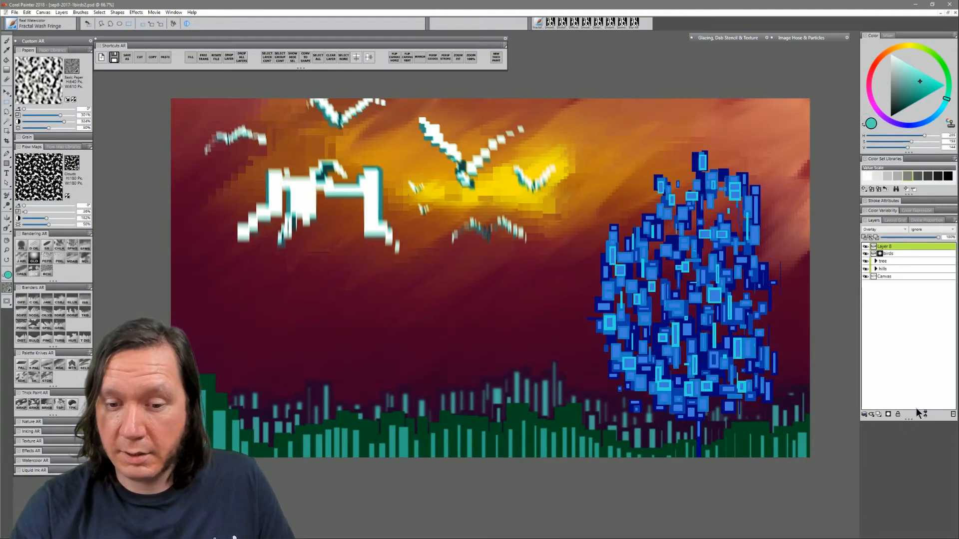
- Create a new Overlay layer above Layer 8 and fill it with a dark purple at 100% opacity
click(879, 229)
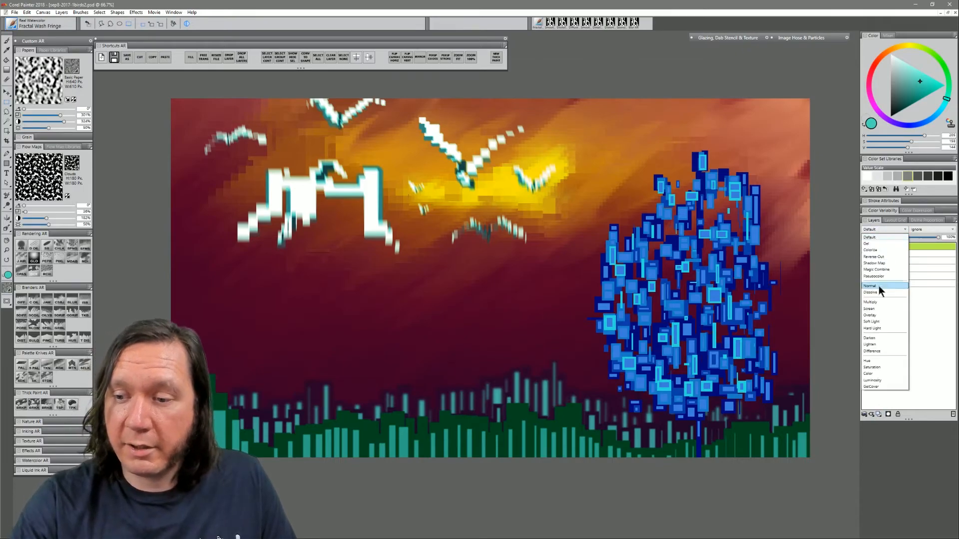
click(876, 316)
click(882, 116)
click(923, 97)
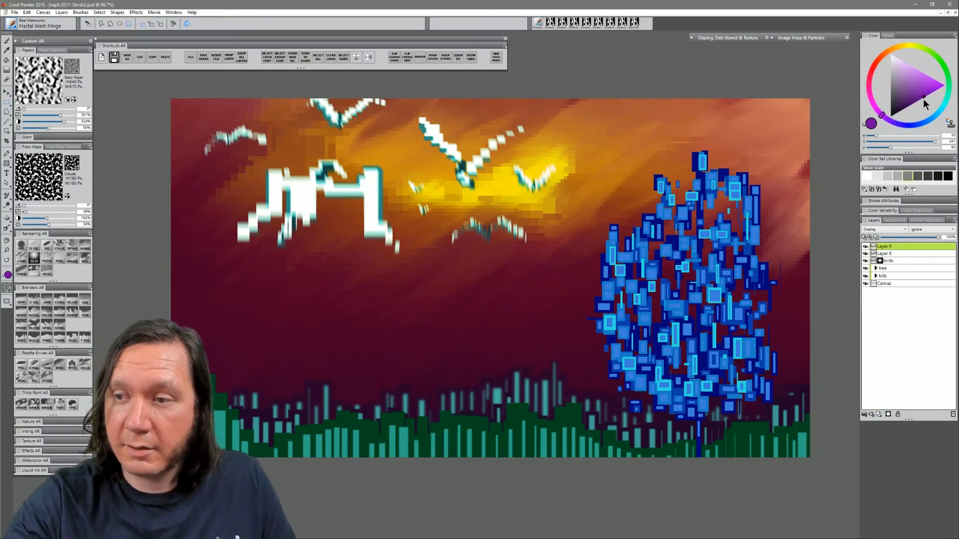
key(ctrl+f)
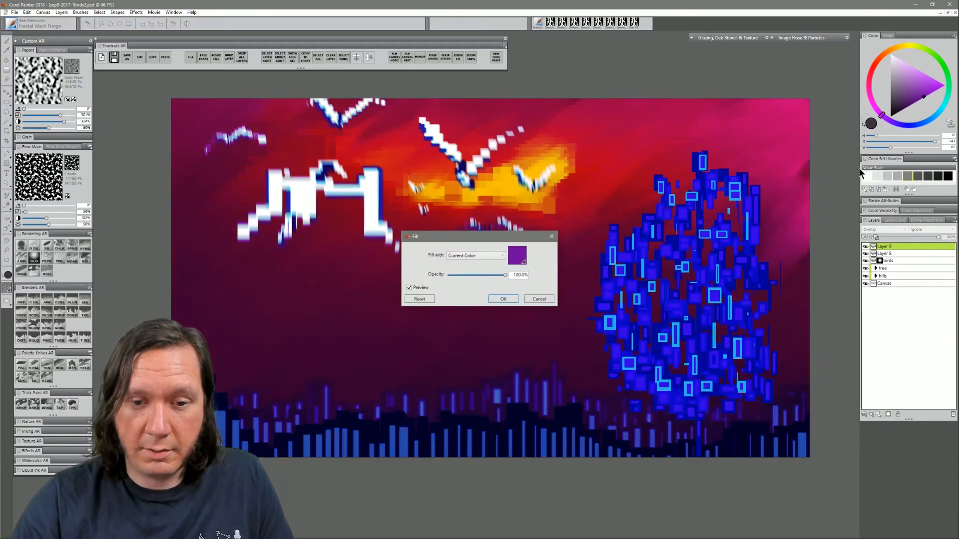
key(Return)
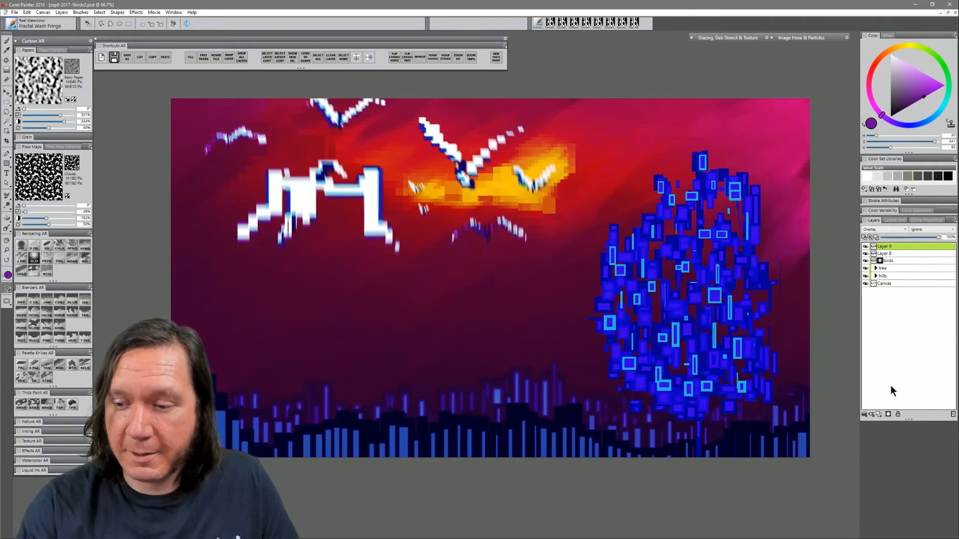
- Add a mask to the purple Overlay layer and airbrush it black around the glowing sky, birds and the tree's near side
click(888, 415)
click(891, 116)
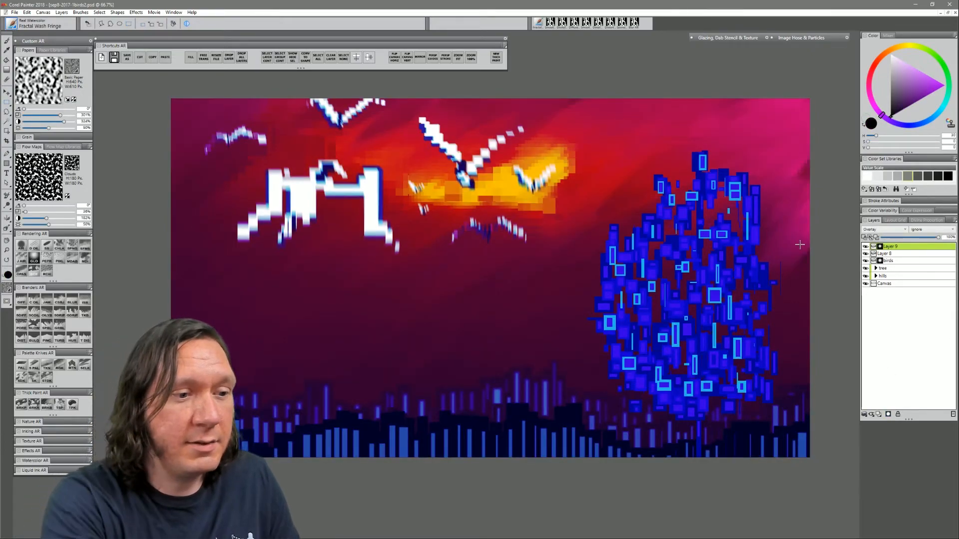
click(21, 245)
drag(474, 235, 481, 247)
mouse_move(497, 168)
mouse_down()
mouse_move(510, 151)
mouse_move(530, 224)
mouse_move(360, 209)
mouse_move(574, 126)
mouse_up()
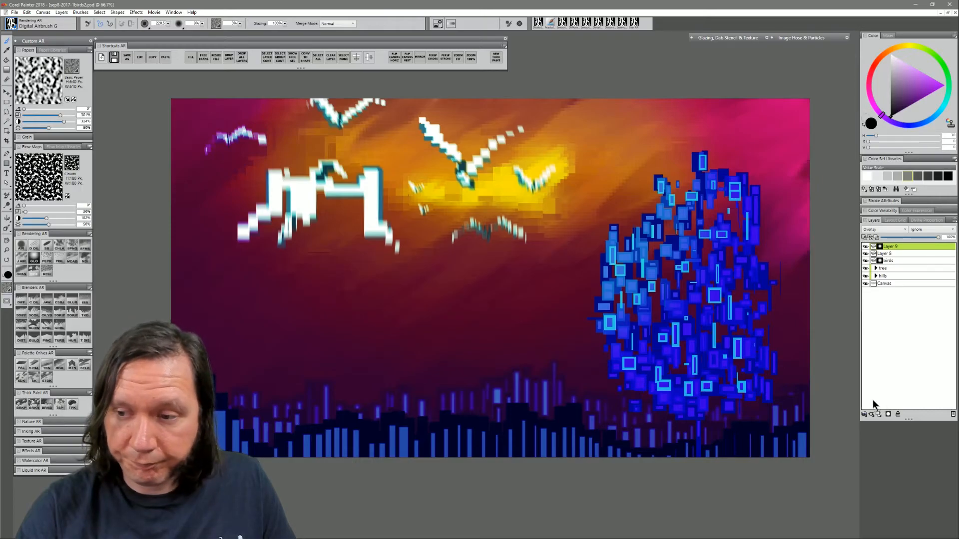
- Create a new Screen layer at the top of the stack and ready a small Glow Brush with a brighter purple
click(883, 229)
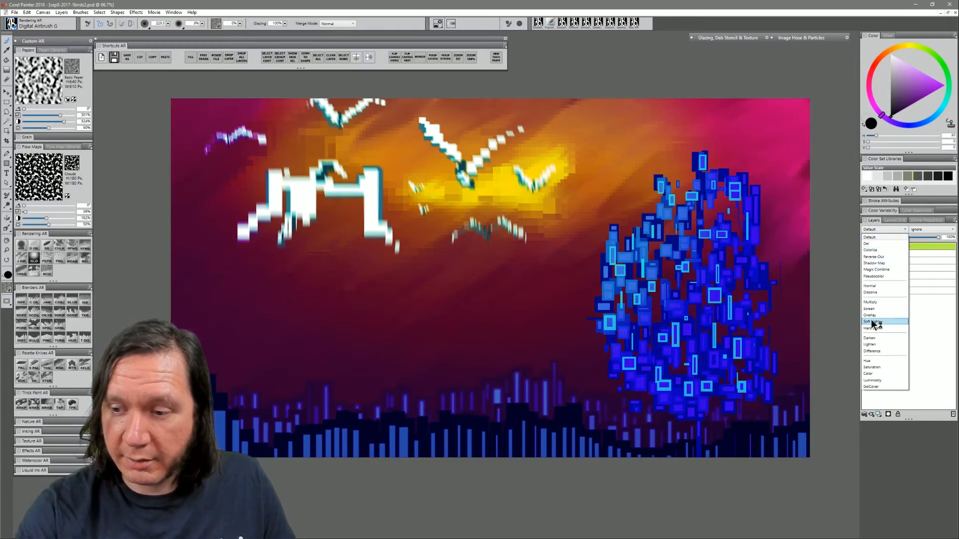
click(873, 308)
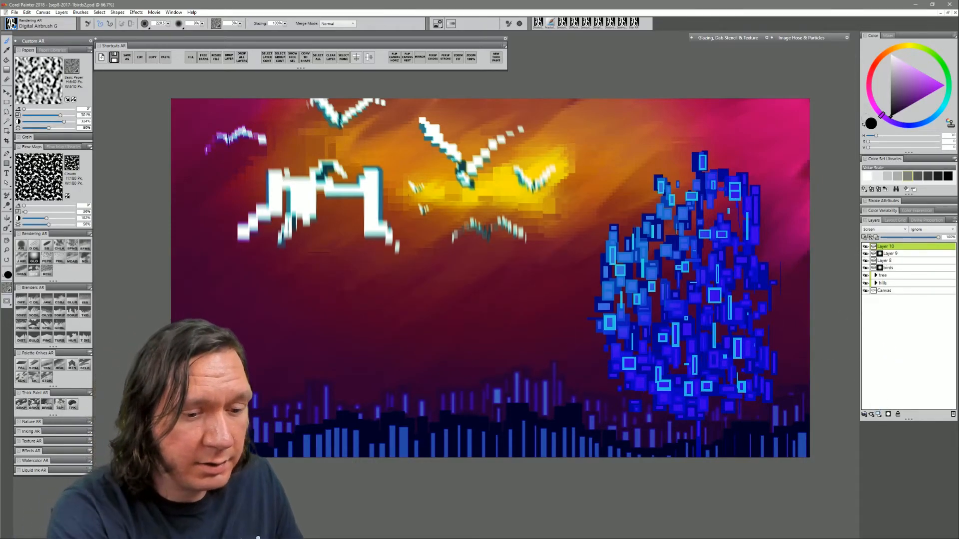
key(bracketleft)
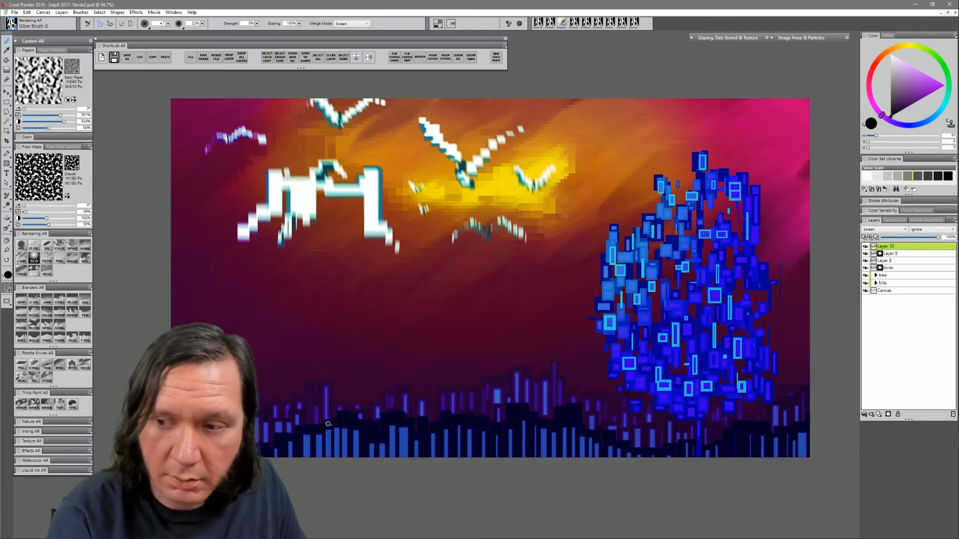
click(931, 88)
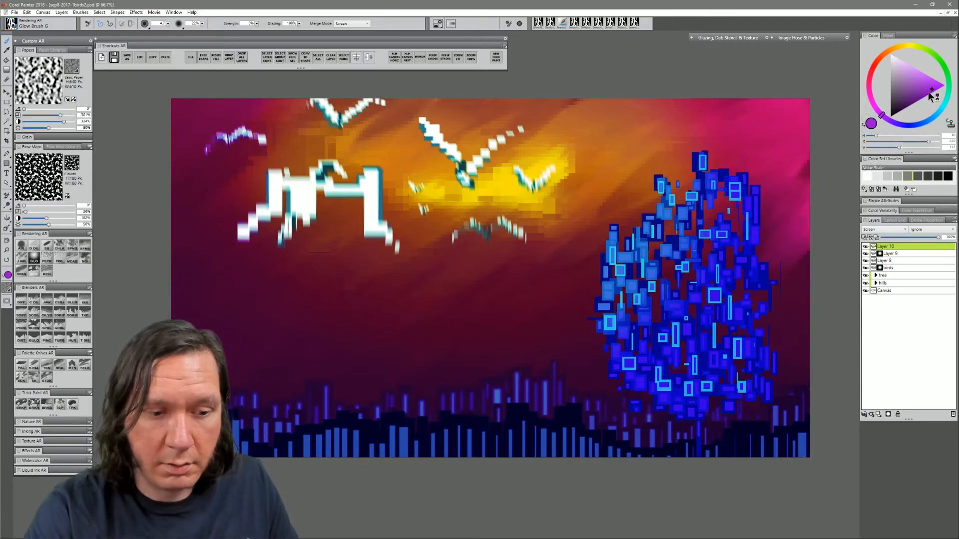
key(bracketleft)
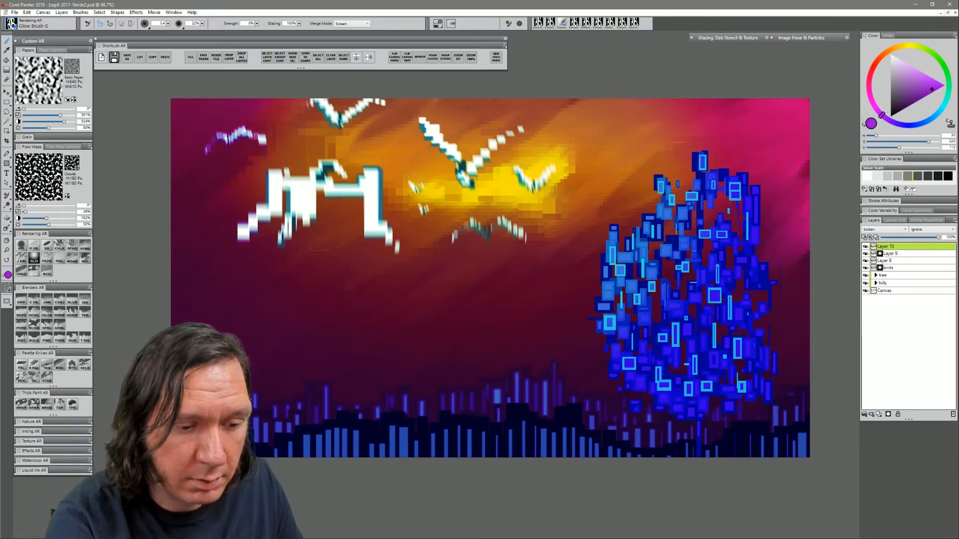
- Sample the blue of the leftmost hill bars and reduce the Glow Brush size for fine edge work
click(7, 250)
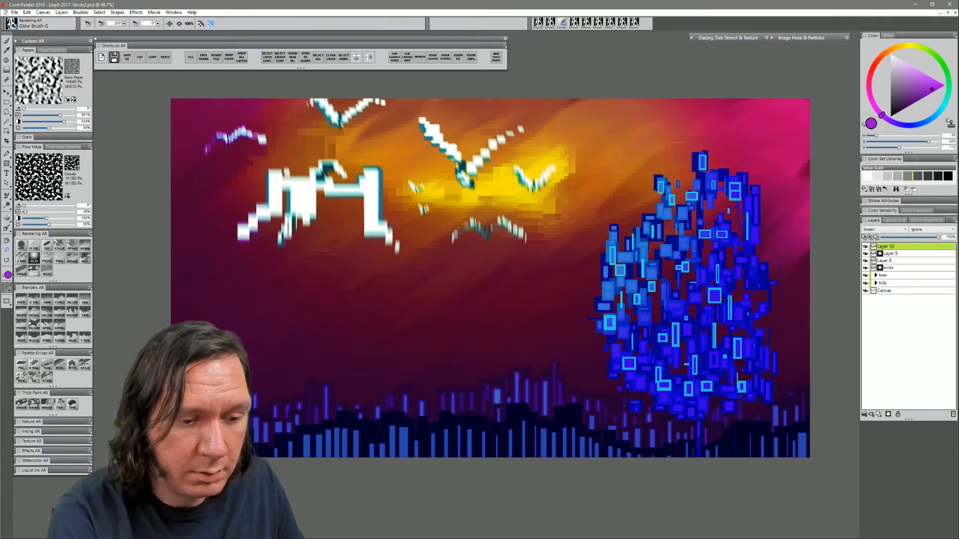
click(212, 403)
click(214, 406)
drag(252, 404, 433, 332)
key(b)
alt+click(332, 302)
key(bracketleft)
mouse_move(299, 264)
mouse_down()
mouse_move(347, 267)
mouse_move(291, 269)
mouse_move(384, 265)
mouse_up()
key(ctrl+z)
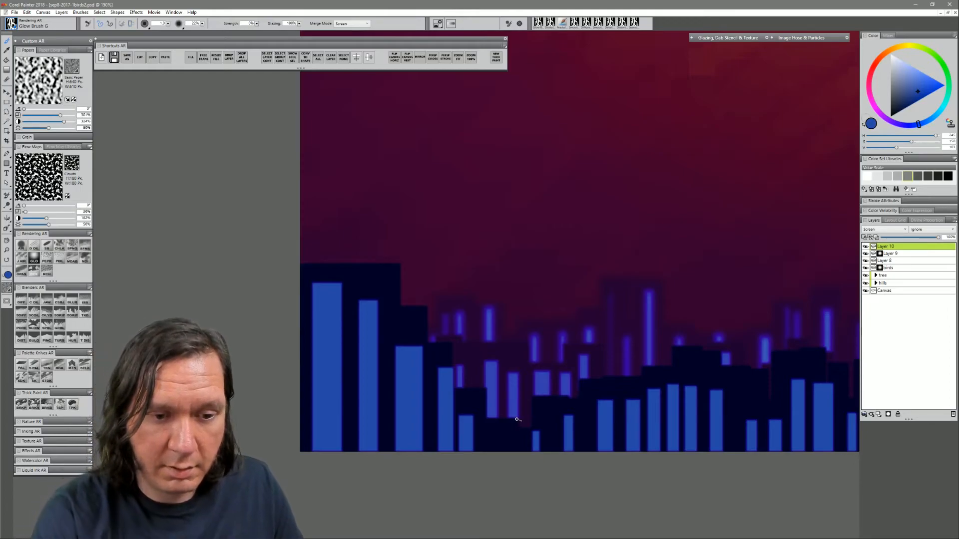
drag(302, 263, 372, 263)
key(ctrl+z)
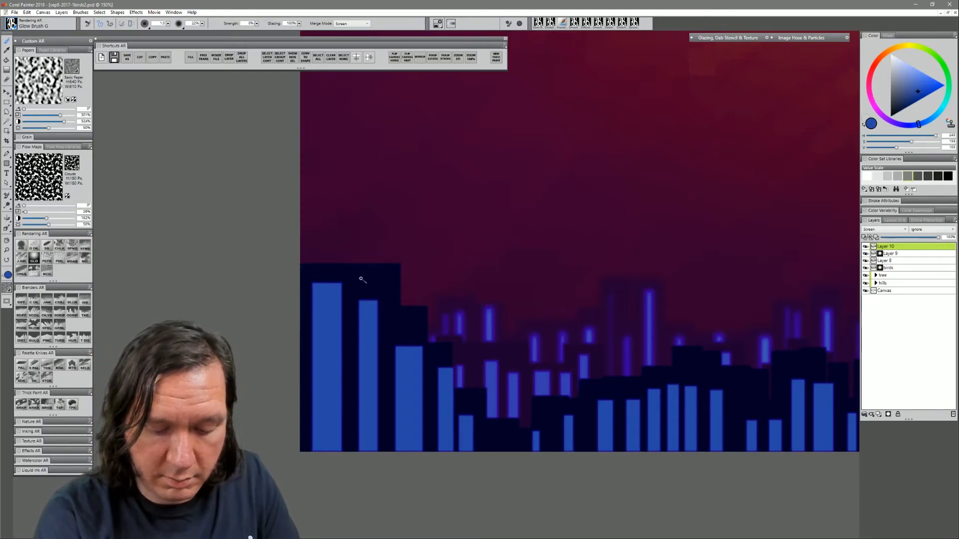
drag(300, 264, 373, 259)
key(ctrl+z)
drag(300, 263, 366, 266)
key(ctrl+z)
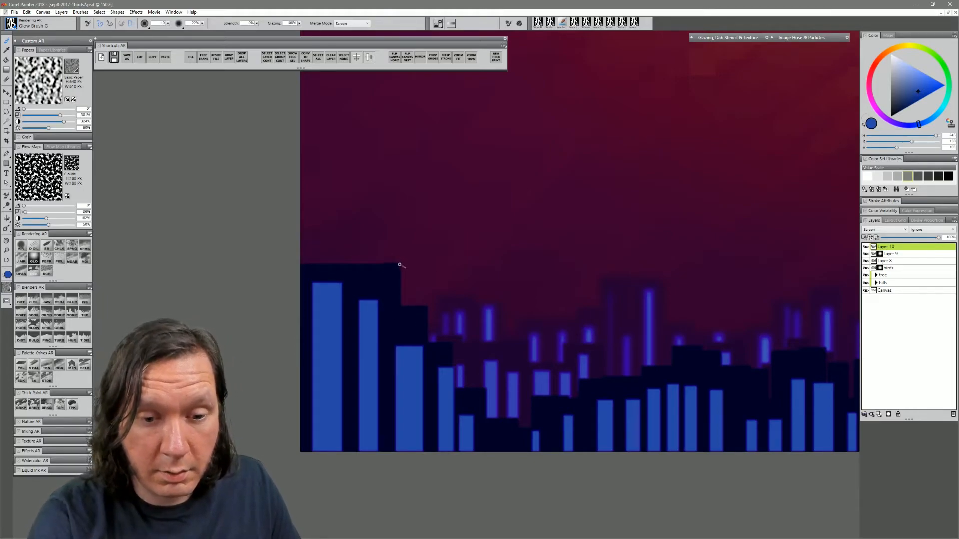
drag(405, 364, 400, 427)
key(ctrl+z)
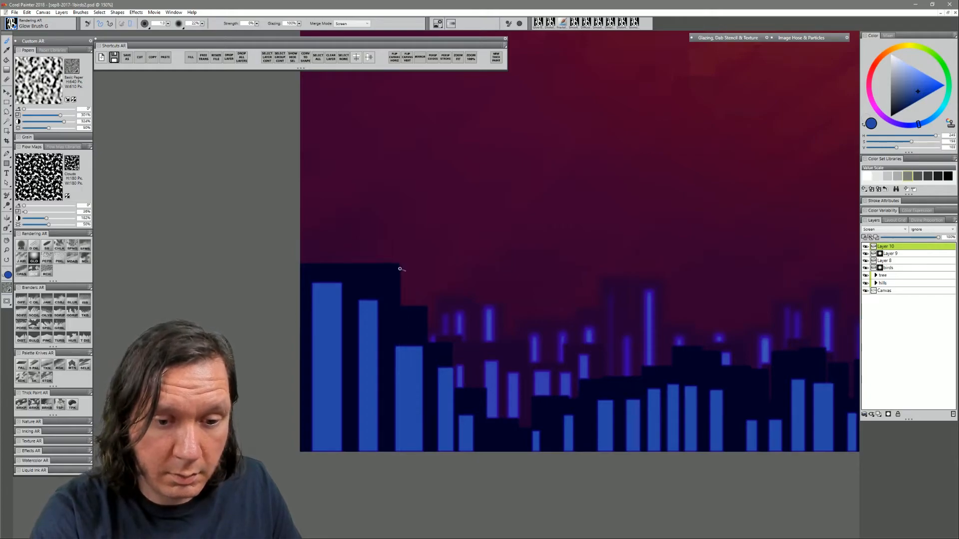
key(ctrl+z)
- Paint thin blue glow lines down the right-facing edges of the stepped blocks at the left end of the hills
key(bracketright)
mouse_move(400, 265)
mouse_down()
mouse_move(400, 302)
mouse_move(436, 294)
mouse_move(428, 344)
mouse_move(427, 311)
mouse_move(456, 328)
mouse_move(453, 366)
mouse_up()
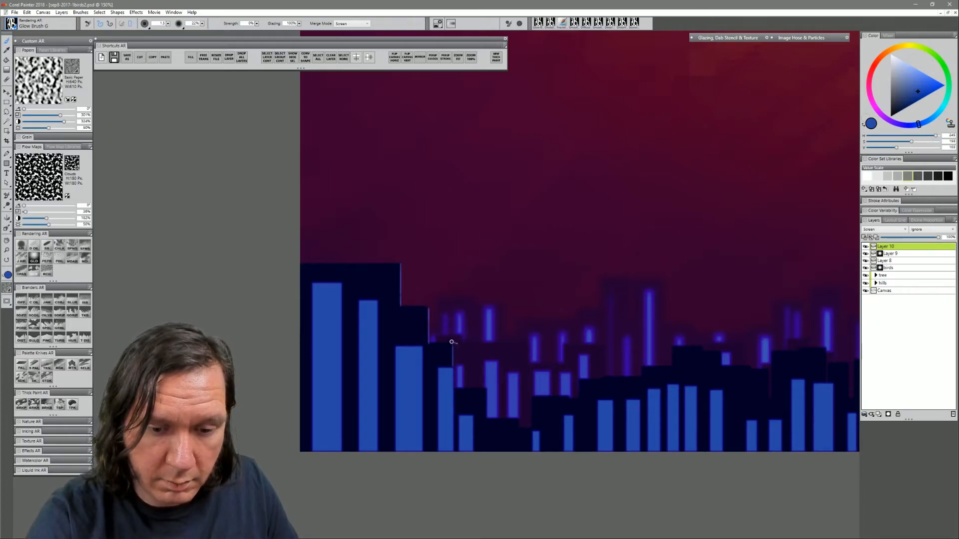
drag(487, 418, 488, 390)
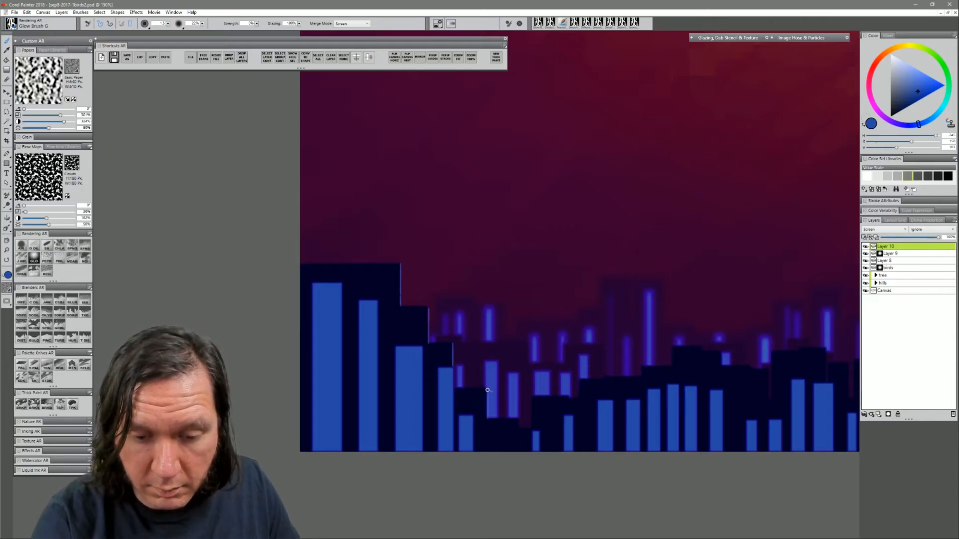
drag(518, 422, 519, 451)
- Continue the thin blue glow lines along the vertical edges of the dark blocks in the middle of the hills
drag(712, 431, 537, 427)
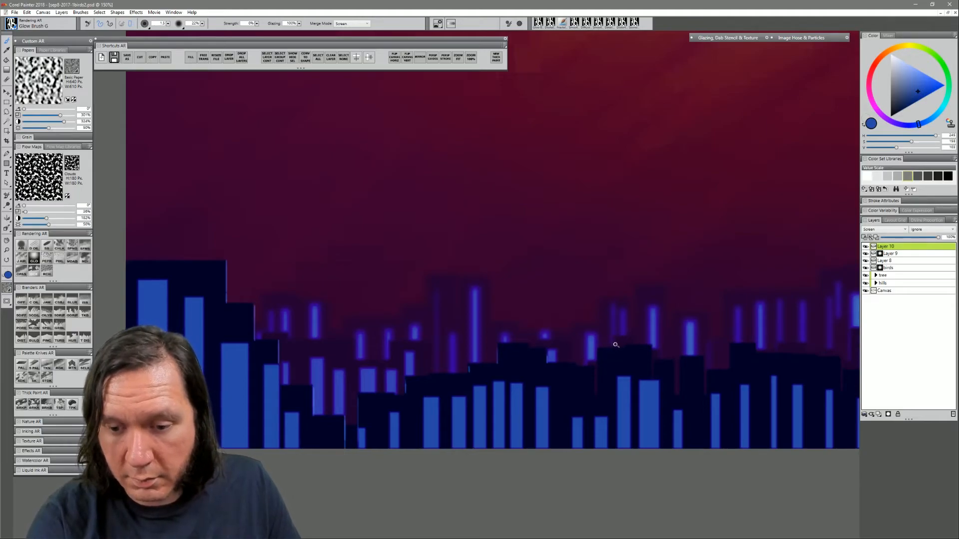
drag(641, 409, 467, 409)
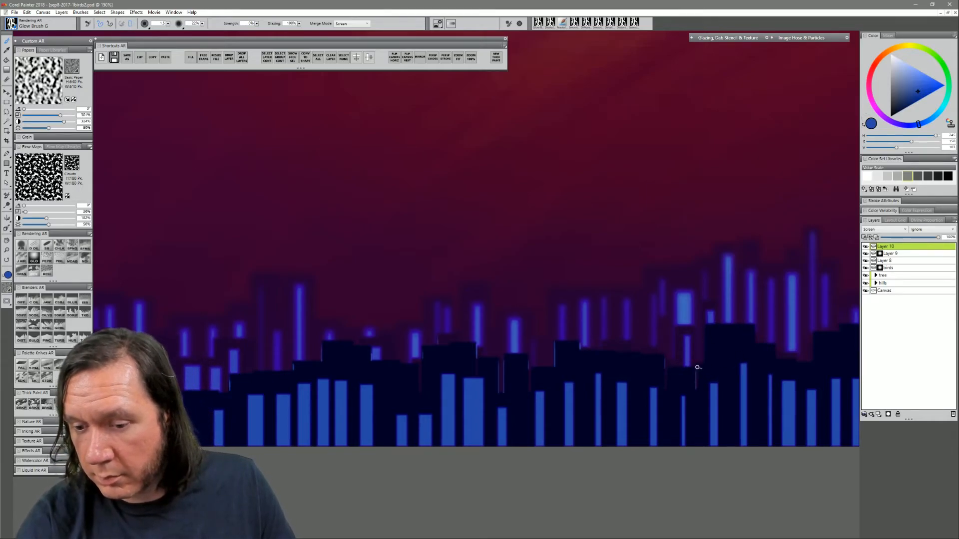
drag(706, 324, 704, 372)
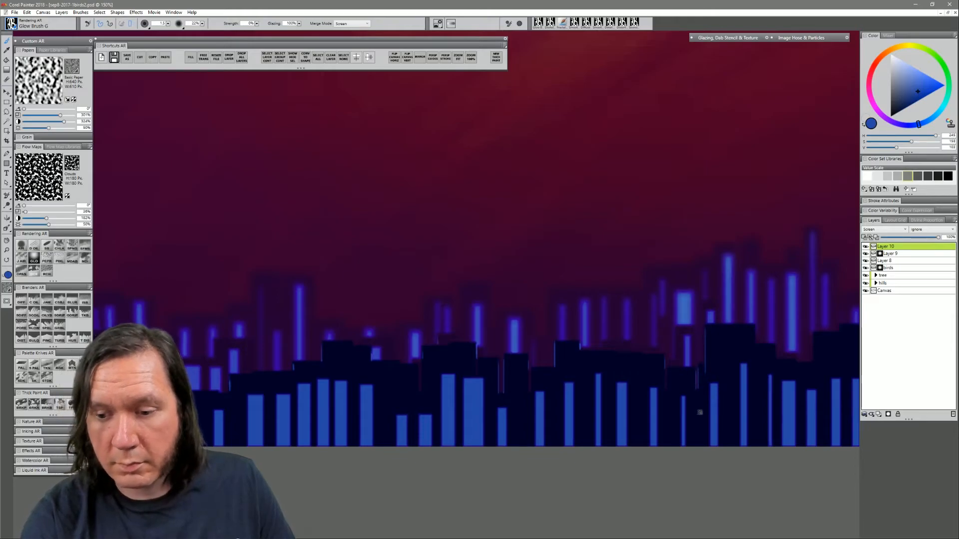
- Paint thin blue glow lines on the vertical edges of the tall dark blocks just left of the tree
drag(696, 414, 409, 418)
mouse_move(471, 329)
mouse_down()
mouse_move(471, 346)
mouse_move(512, 370)
mouse_up()
drag(528, 337, 528, 367)
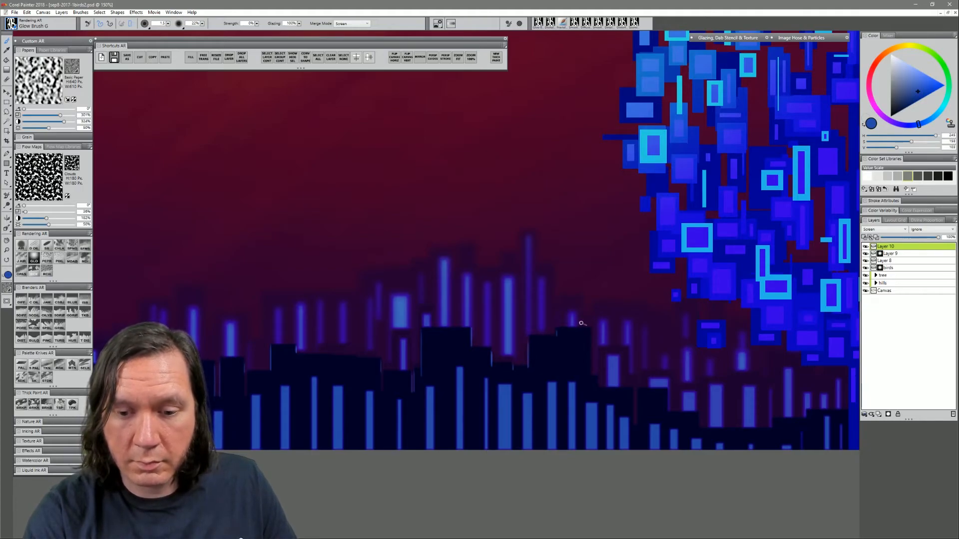
drag(592, 330, 590, 371)
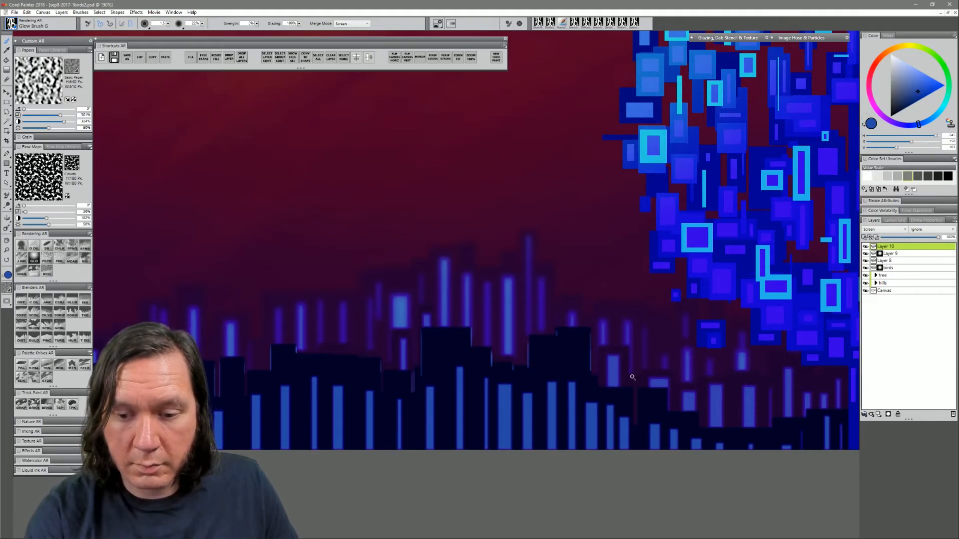
- Add vertical blue glow lines to the hill blocks beneath the tree, undoing the last stray stroke
mouse_move(623, 402)
mouse_down()
mouse_move(476, 393)
mouse_move(486, 440)
mouse_up()
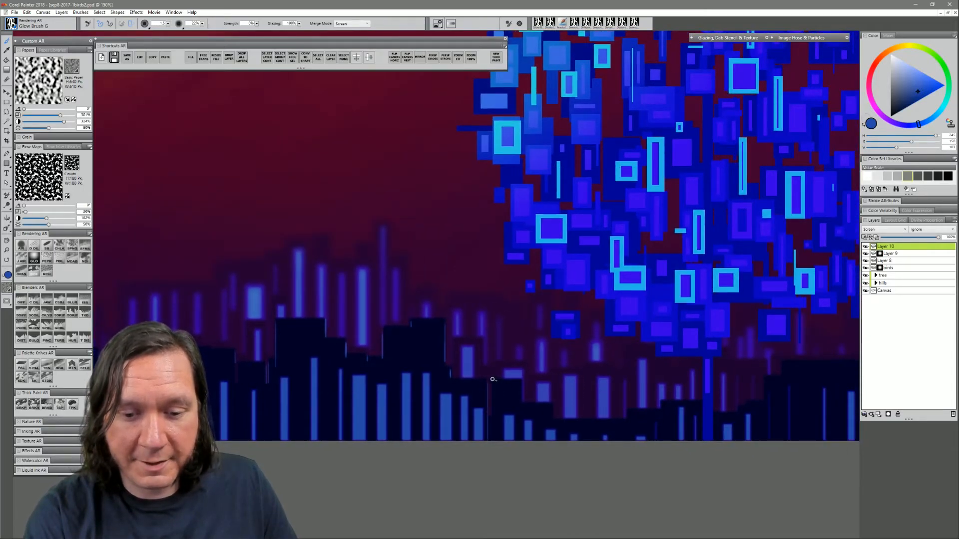
drag(492, 380, 492, 440)
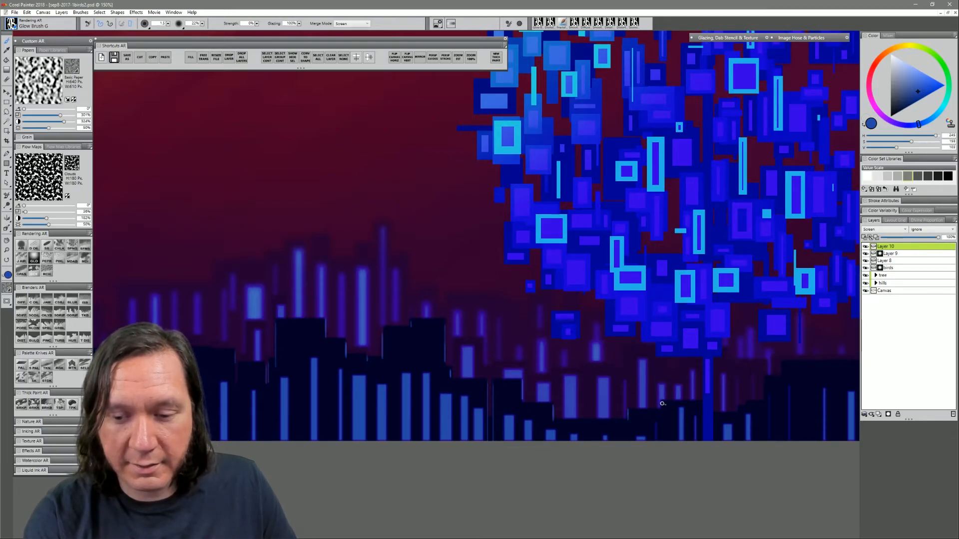
drag(710, 423, 514, 419)
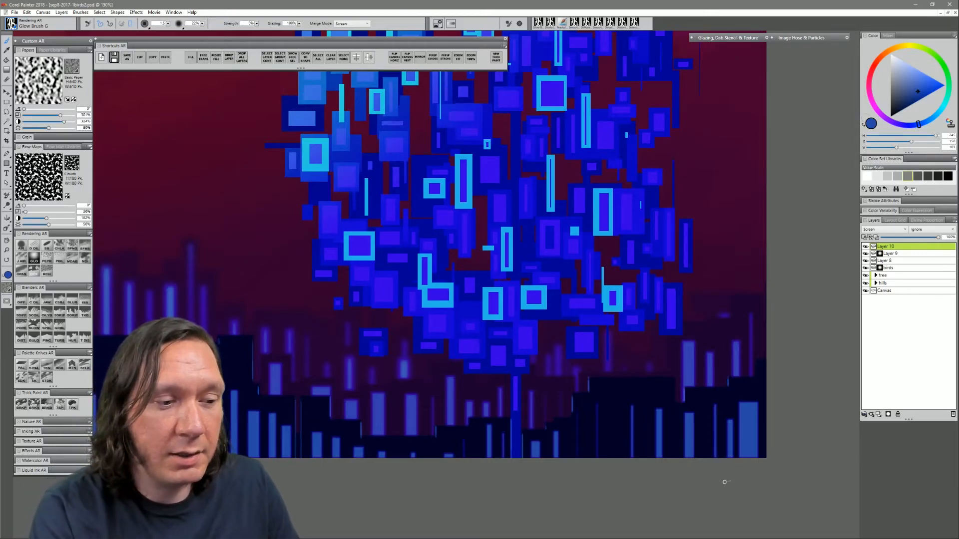
key(m)
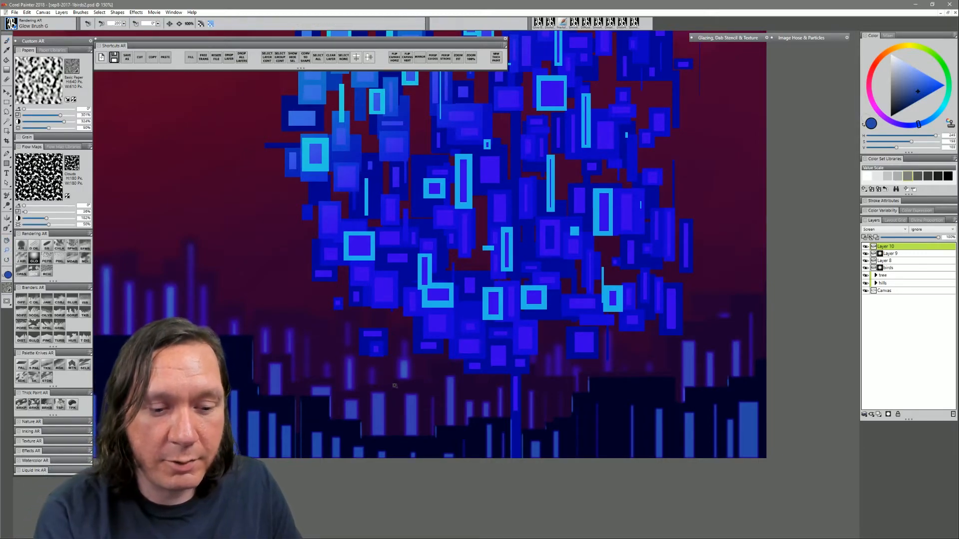
key(b)
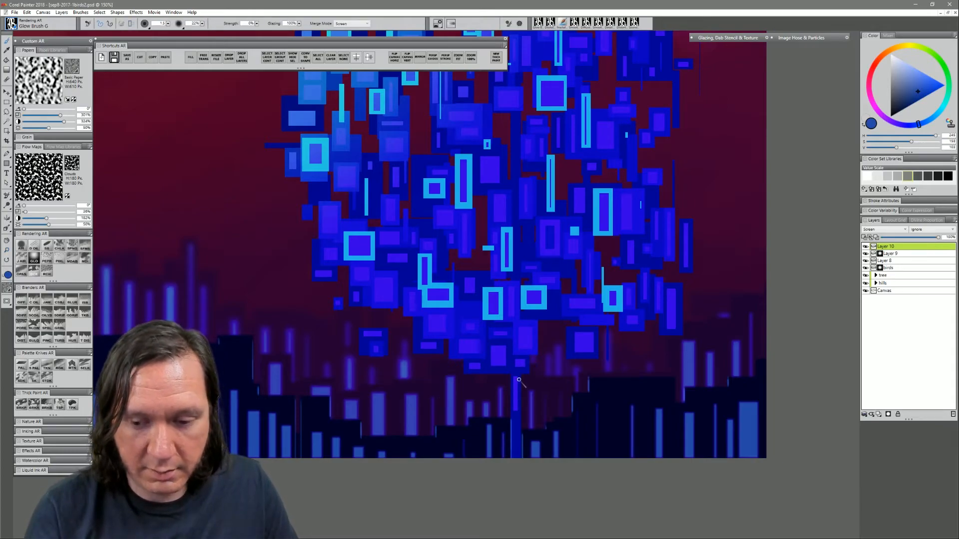
key(ctrl+z)
- Paint blue glow lines along the top edges of the dark blocks from the right end of the hills to beneath the tree
mouse_move(591, 379)
mouse_down()
mouse_move(737, 388)
mouse_move(694, 389)
mouse_move(764, 378)
mouse_up()
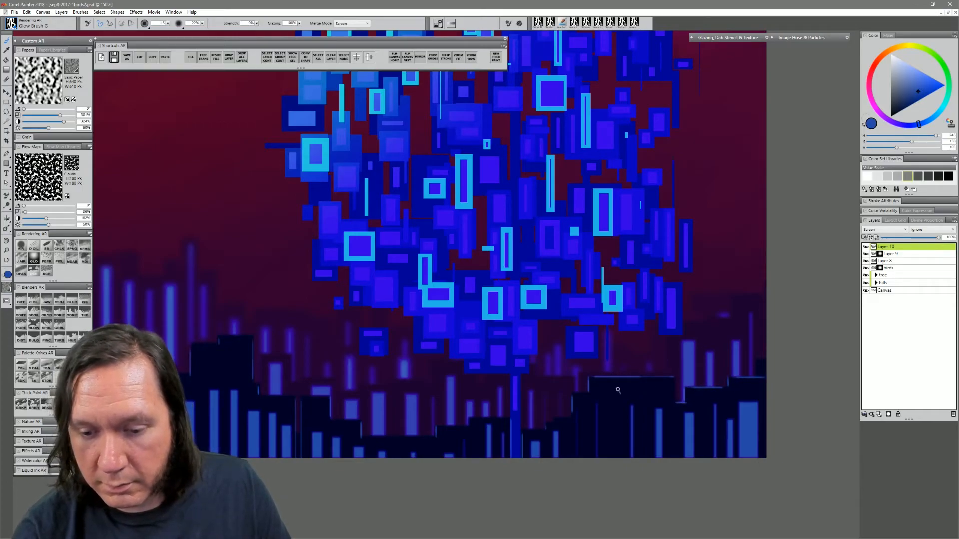
drag(558, 418, 567, 418)
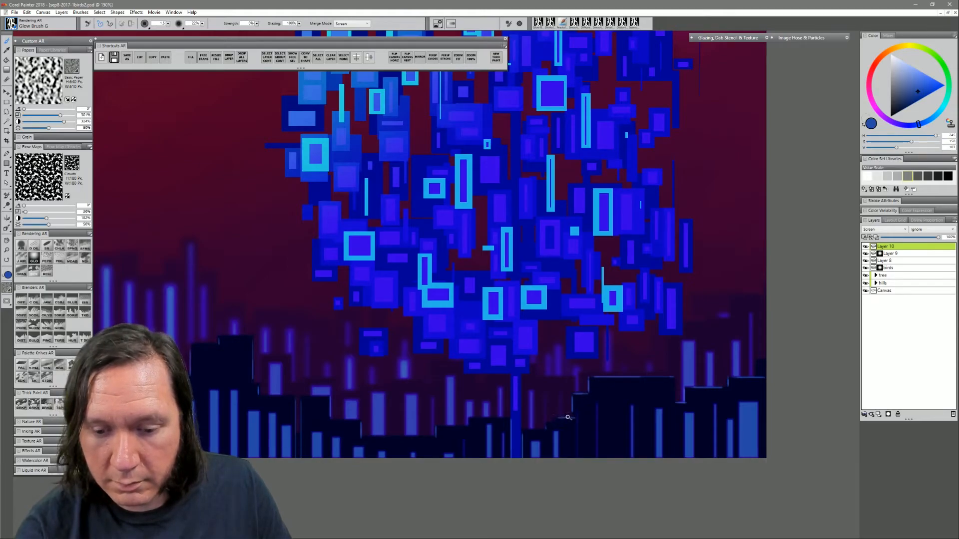
drag(471, 418, 505, 418)
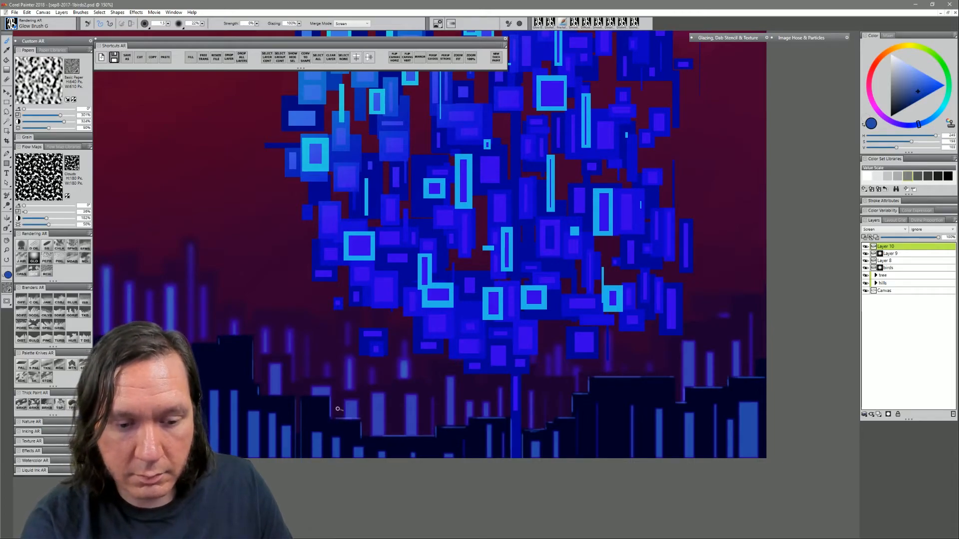
drag(263, 394, 296, 396)
- Continue the thin blue glow lines along the top edges of the dark hill blocks leftward from the tree, undoing one stray stroke
drag(405, 430, 665, 418)
mouse_move(483, 325)
mouse_down()
mouse_move(503, 325)
mouse_move(473, 332)
mouse_up()
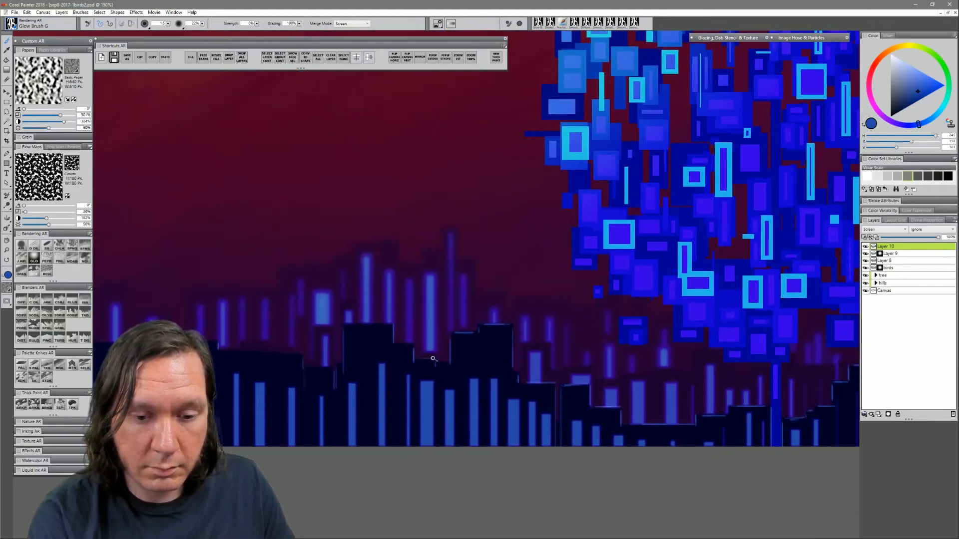
mouse_move(345, 323)
mouse_down()
mouse_move(386, 324)
mouse_move(375, 325)
mouse_up()
key(ctrl+z)
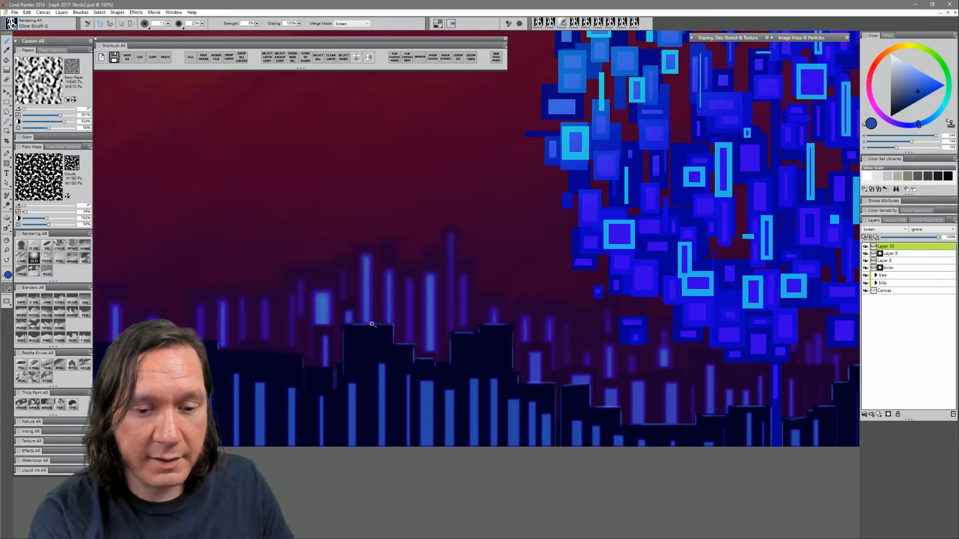
mouse_move(444, 373)
mouse_down()
mouse_move(503, 368)
mouse_move(495, 358)
mouse_move(585, 376)
mouse_move(629, 364)
mouse_up()
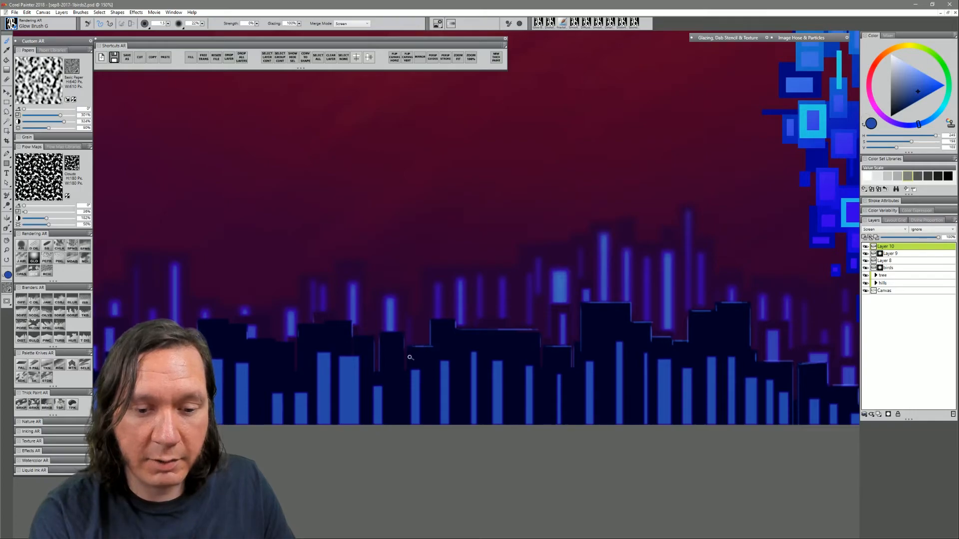
drag(415, 350, 528, 342)
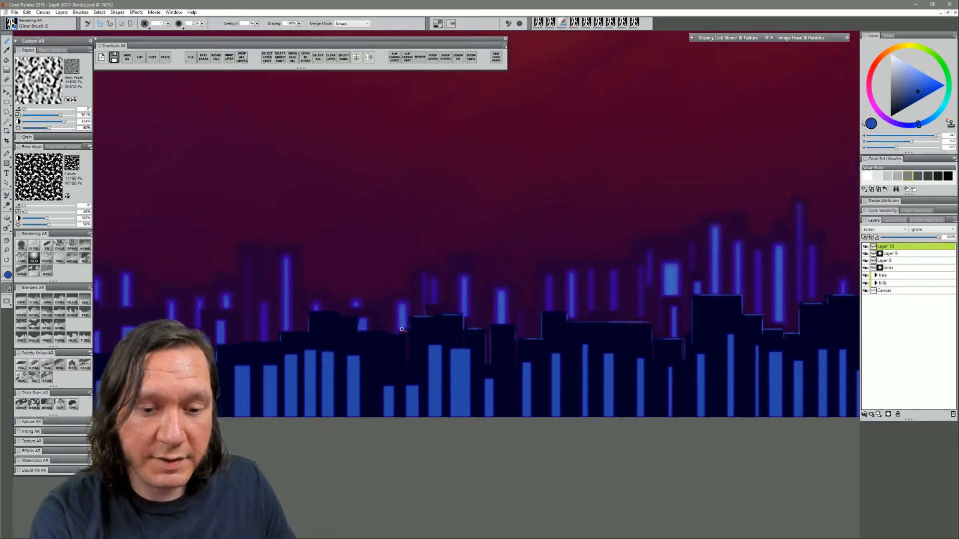
mouse_move(435, 320)
mouse_down()
mouse_move(497, 317)
mouse_move(467, 364)
mouse_up()
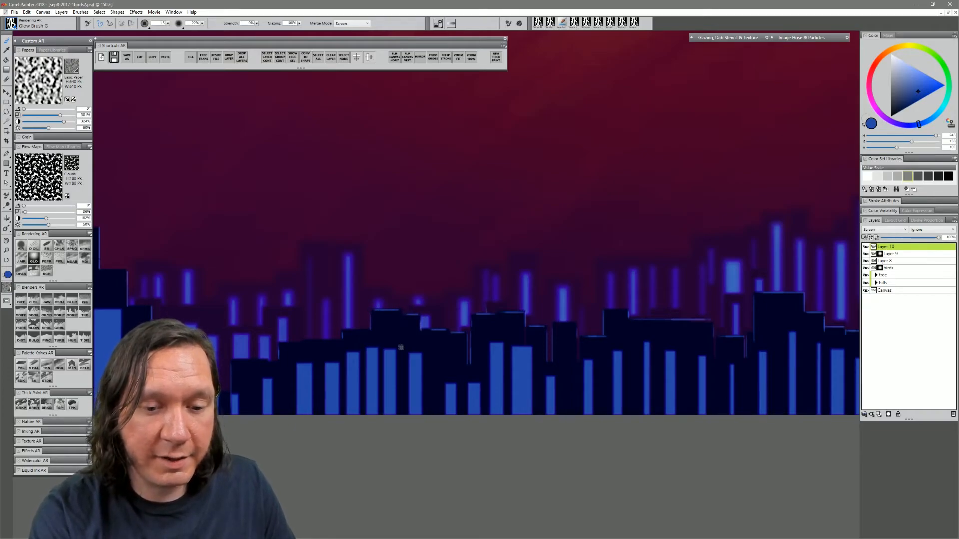
- Paint blue glow lines along the top edges of the remaining hill blocks up to the painting's left end, undoing one misplaced stroke
drag(404, 312, 563, 284)
drag(502, 303, 527, 302)
drag(440, 316, 501, 313)
key(ctrl+z)
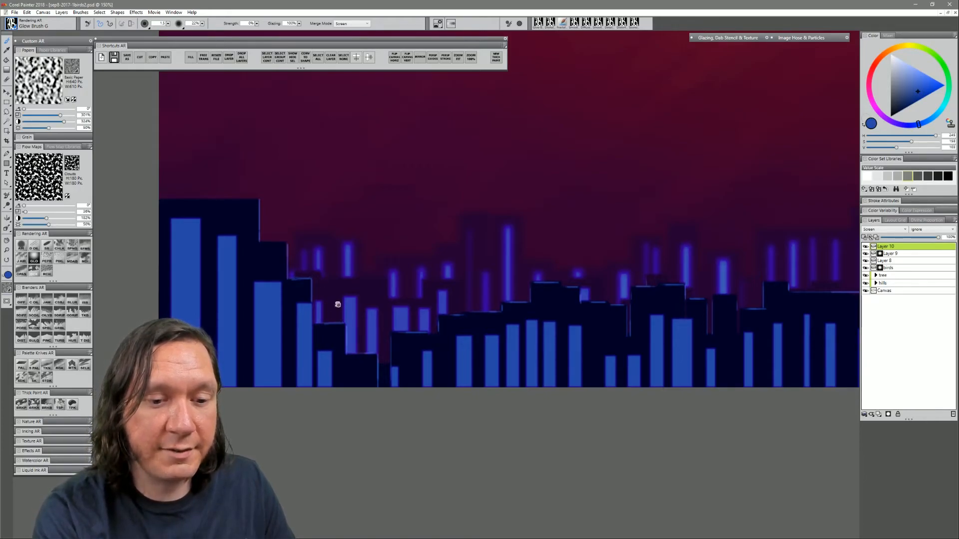
drag(334, 302, 462, 325)
drag(388, 265, 414, 265)
drag(288, 222, 385, 221)
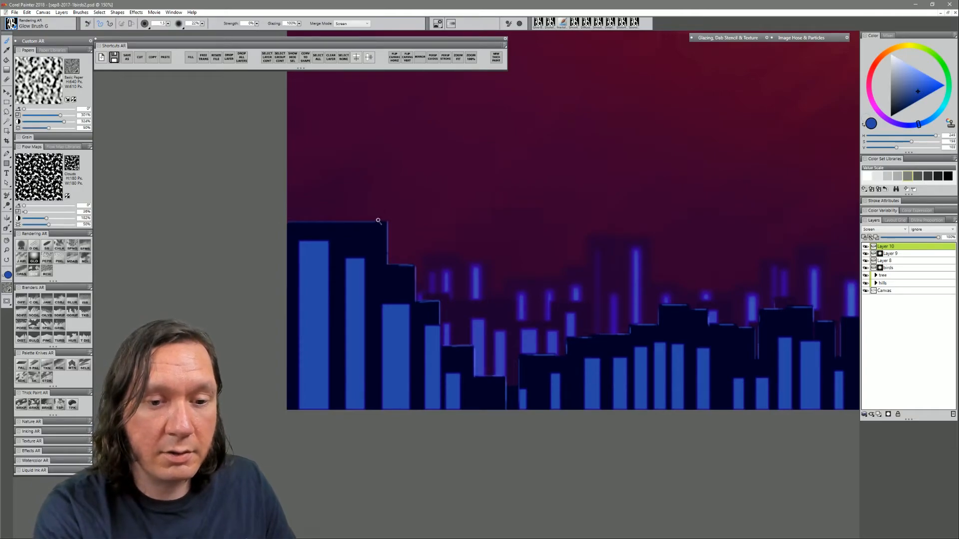
- Examine the whole painting from a distance to judge the finished glow highlights
click(6, 250)
alt+click(455, 336)
alt+click(455, 336)
alt+click(456, 336)
alt+click(455, 336)
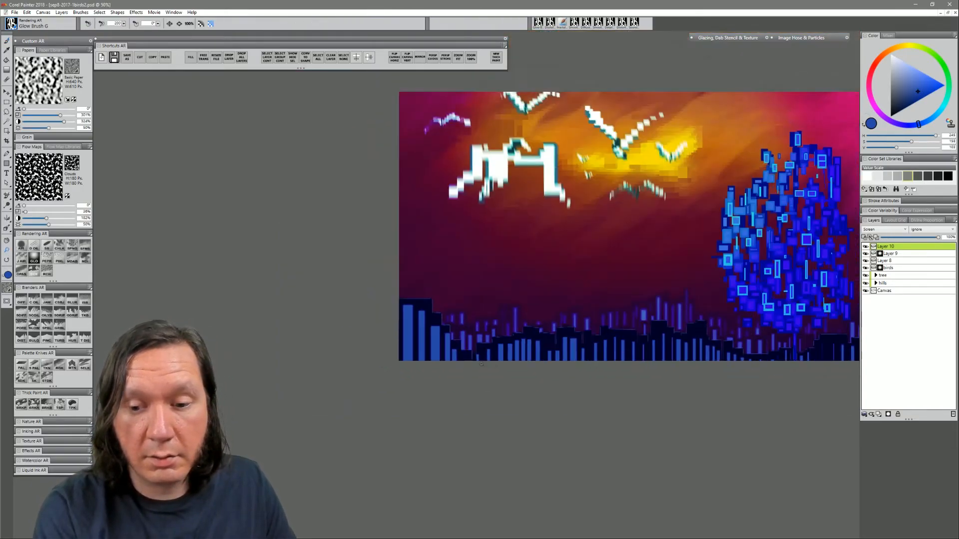
alt+click(544, 363)
drag(580, 391, 442, 392)
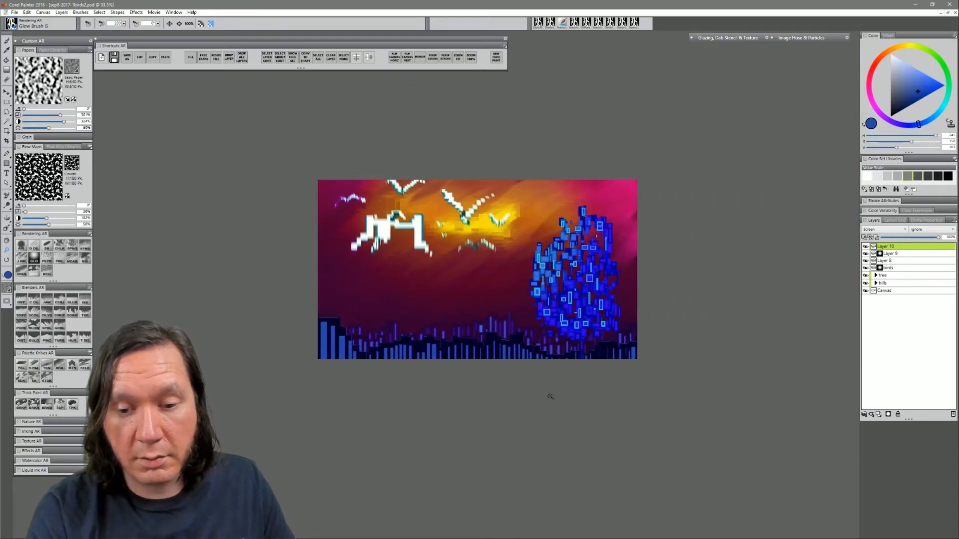
click(533, 360)
click(533, 362)
drag(530, 368, 584, 453)
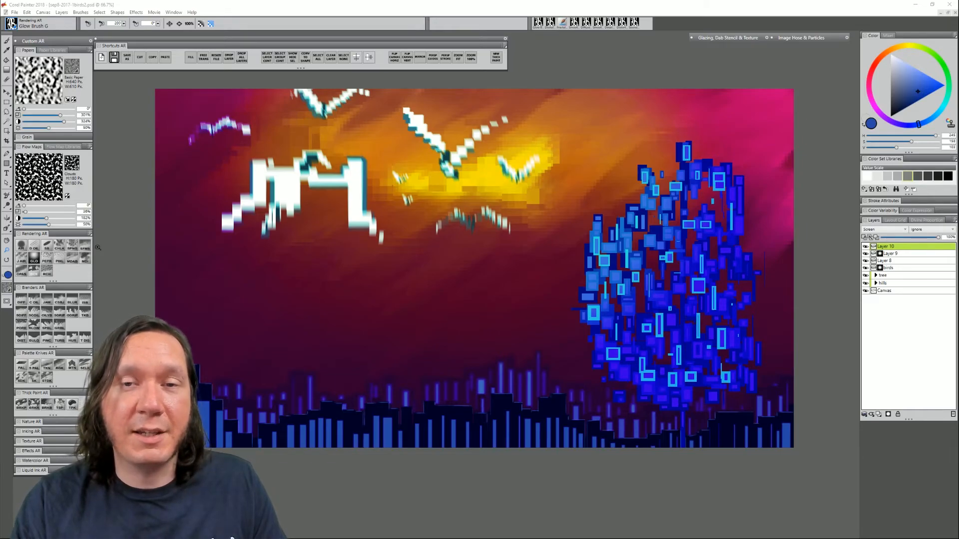
click(174, 13)
click(176, 13)
click(180, 13)
click(181, 12)
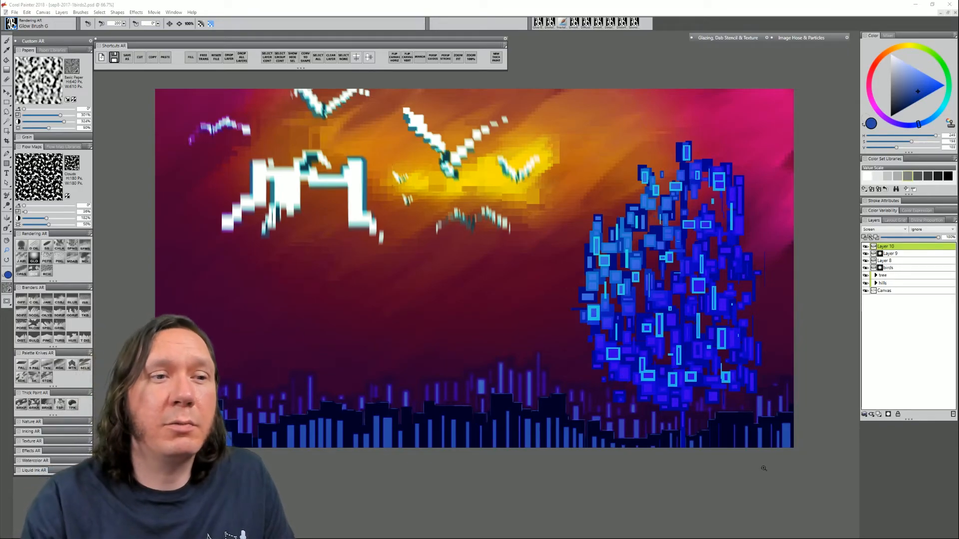
- Drop all layers onto the canvas to flatten the painting
alt+click(446, 333)
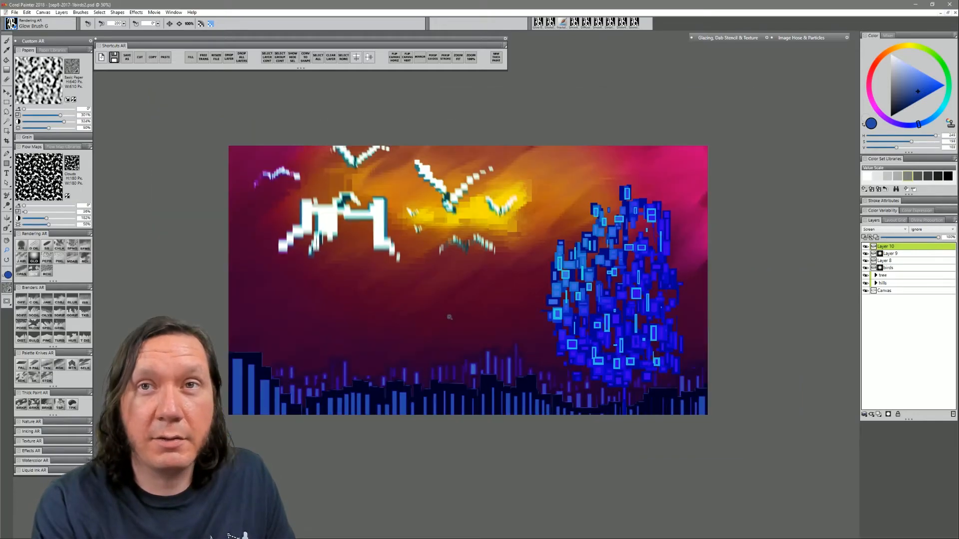
drag(446, 336, 460, 330)
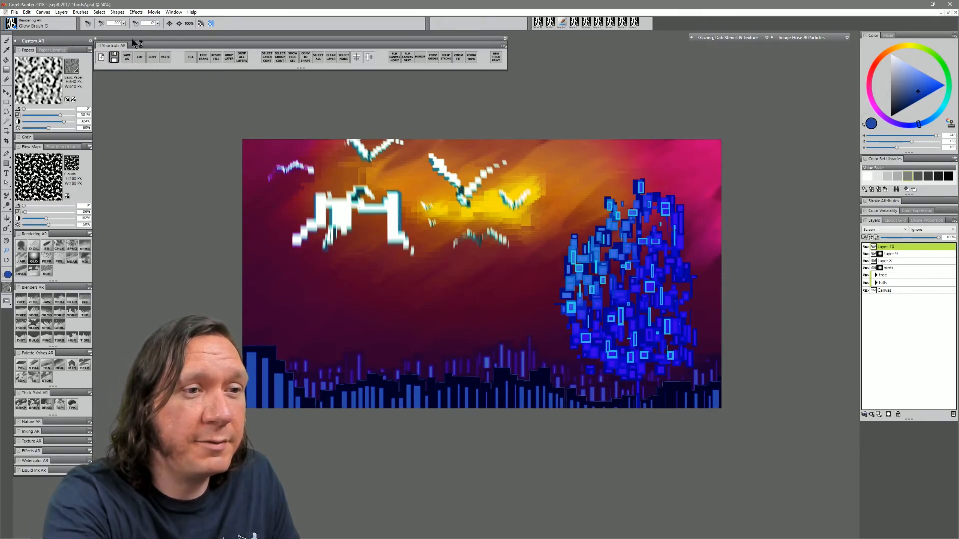
click(62, 13)
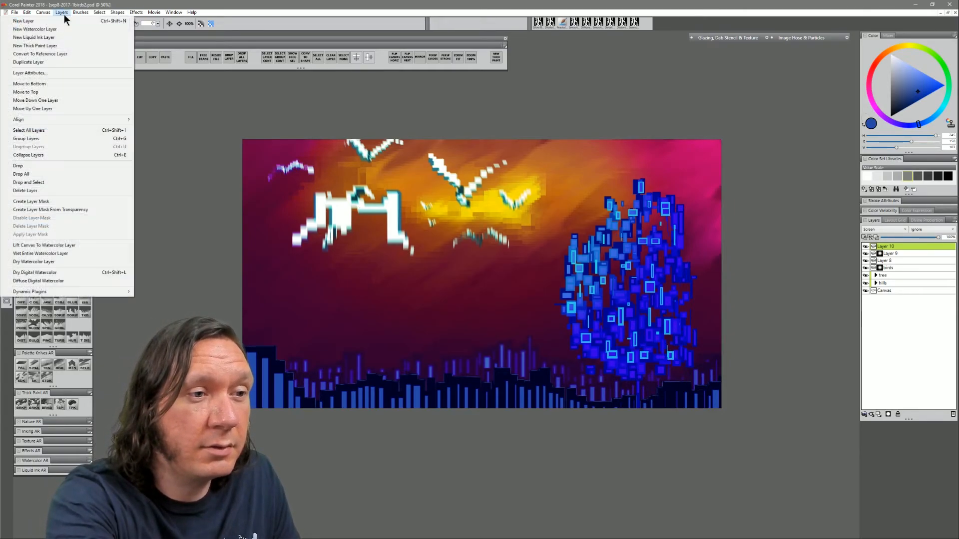
click(52, 174)
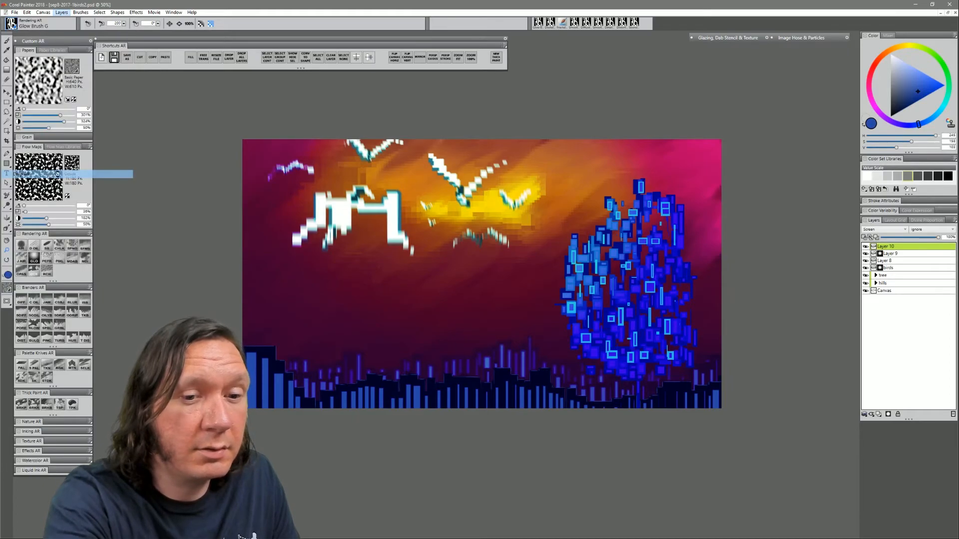
scroll(476, 302, up, 1)
drag(475, 302, 469, 315)
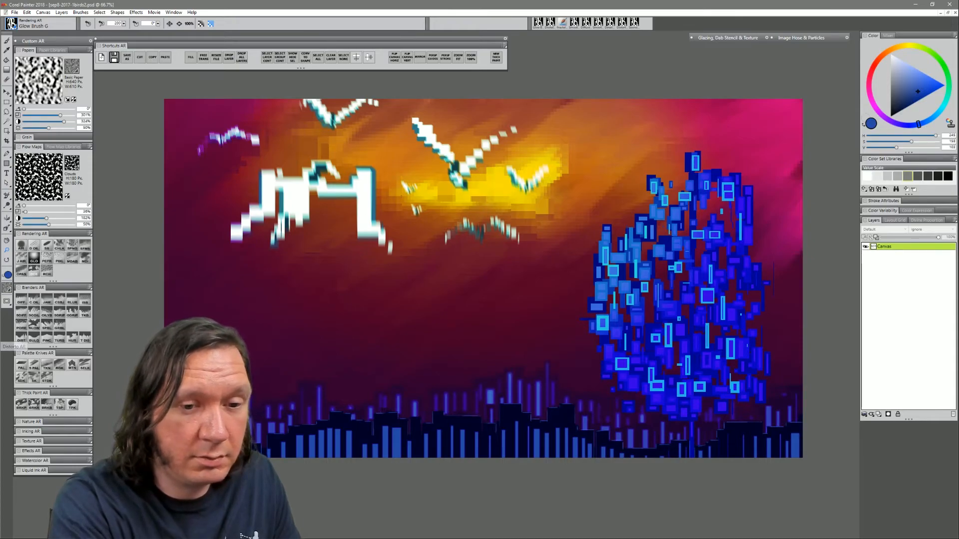
- Warp the large white bird and the small purple bird at the left of the painting with a large Distorto AR blender
click(21, 340)
drag(388, 198, 407, 291)
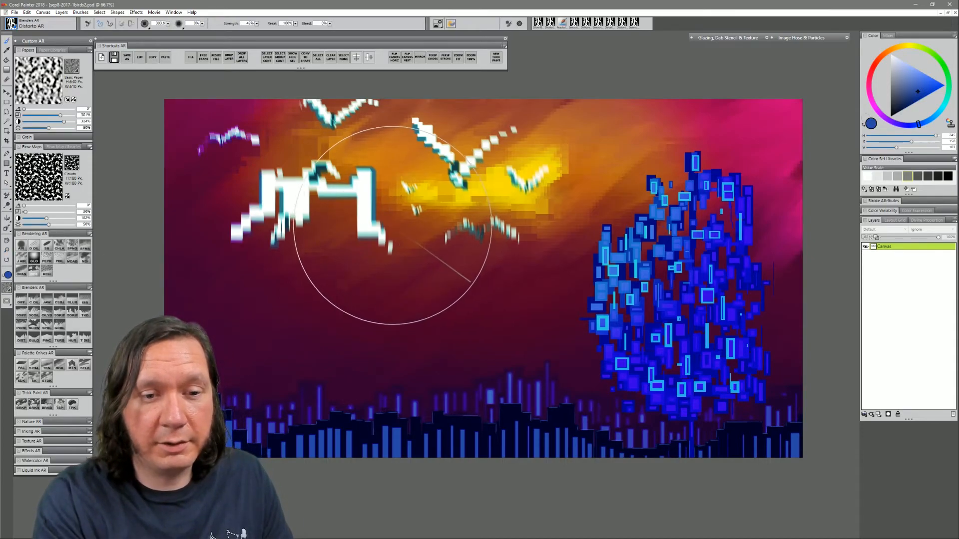
drag(375, 220, 325, 214)
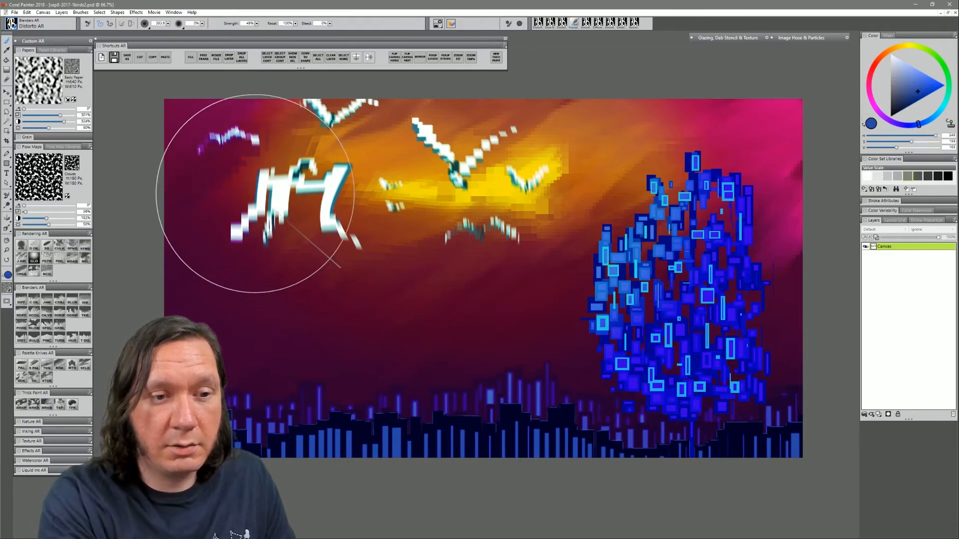
drag(244, 131, 209, 143)
- Warp the central birds, the yellow glow and the tree's left edge with the Distorto brush, undoing the last stroke
drag(402, 189, 471, 161)
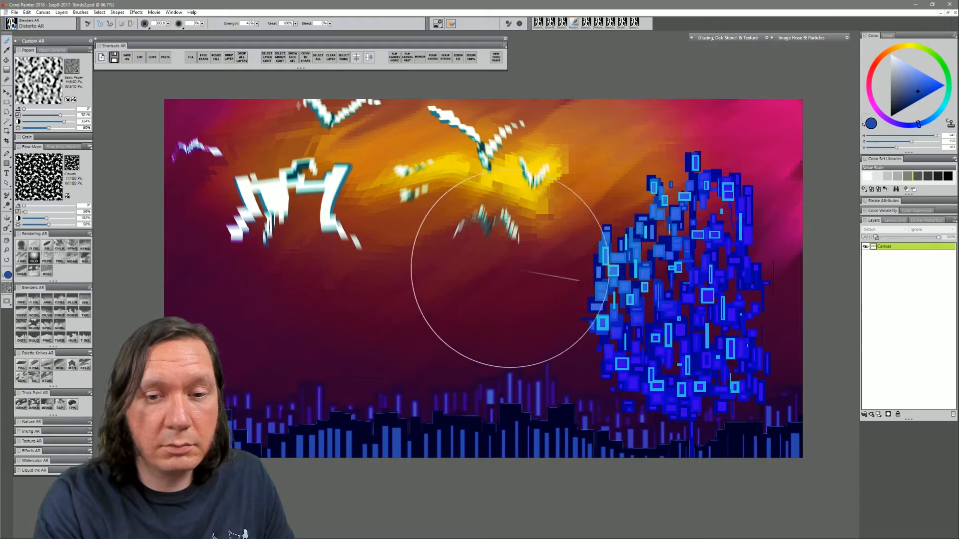
drag(506, 274, 529, 248)
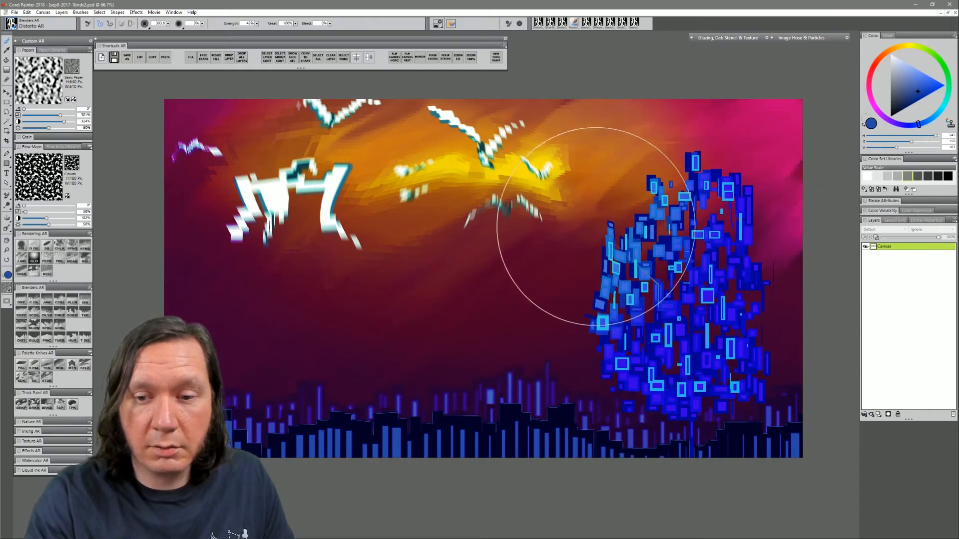
drag(532, 339, 598, 338)
key(ctrl+z)
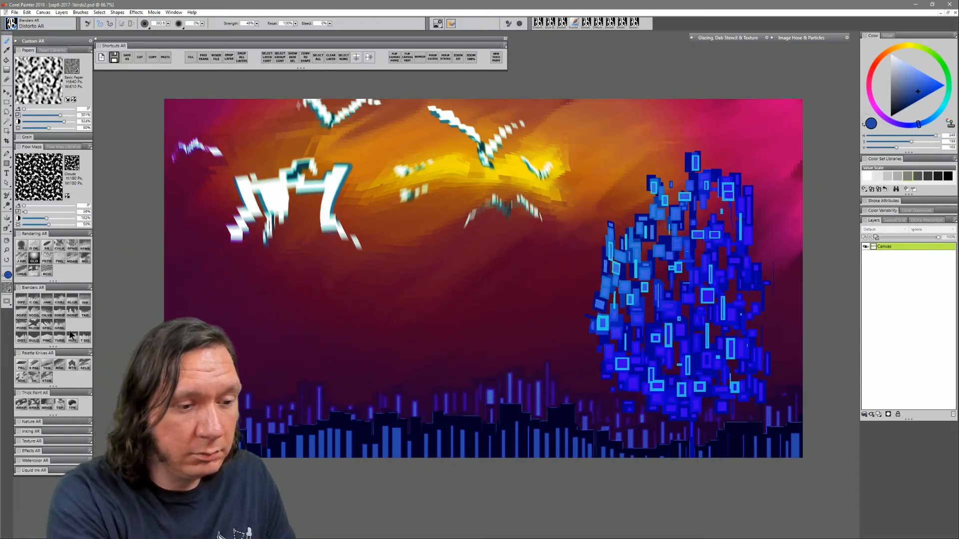
- Narrow the tree's upper part with the Pinch AR blender and enlarge the hill blocks along the bottom with Bulge AR
click(50, 339)
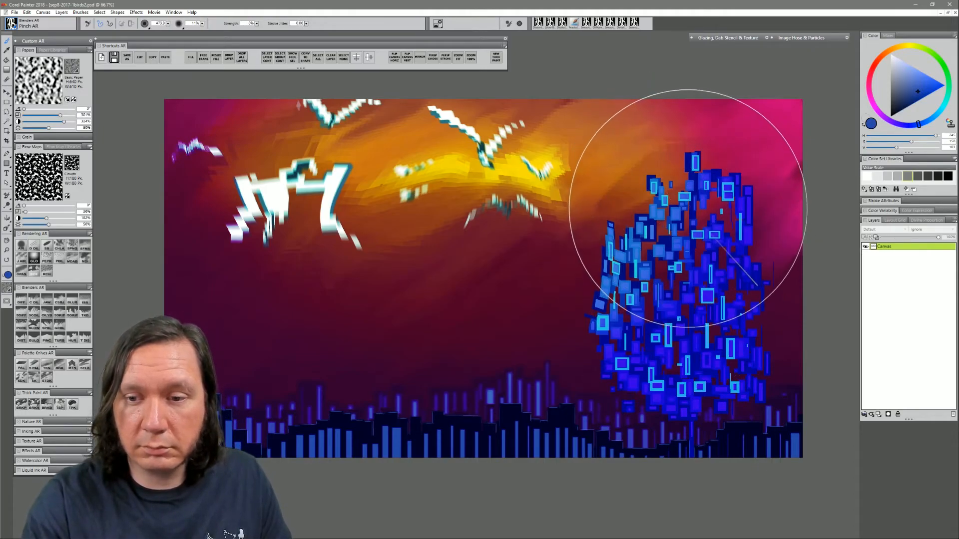
mouse_move(682, 198)
mouse_down()
mouse_move(686, 344)
mouse_move(689, 230)
mouse_move(685, 314)
mouse_move(684, 290)
mouse_move(696, 306)
mouse_up()
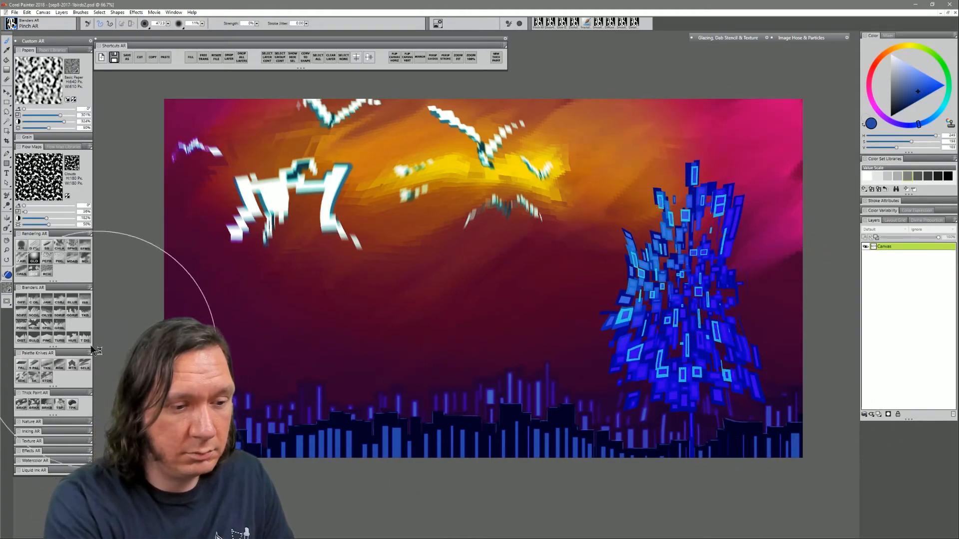
click(38, 342)
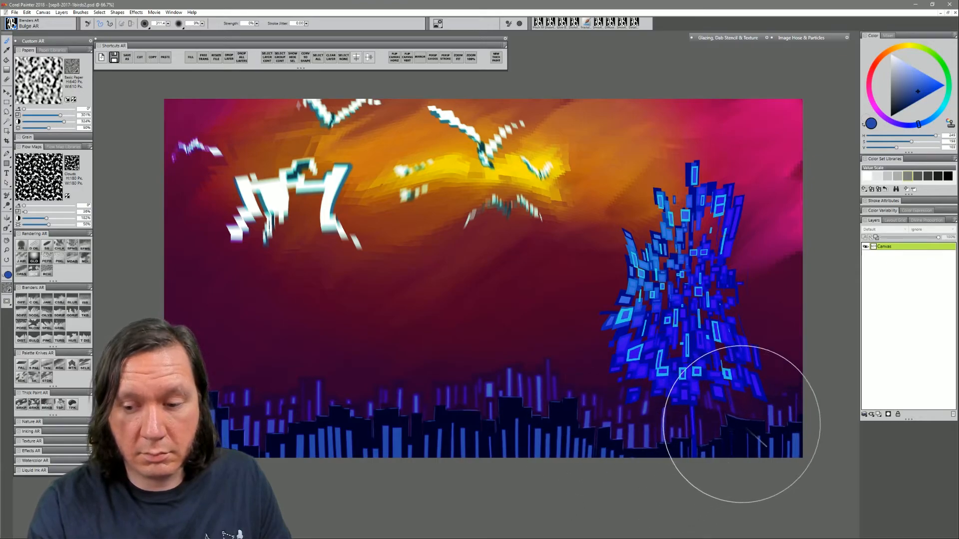
mouse_move(504, 412)
mouse_down()
mouse_move(546, 418)
mouse_move(447, 438)
mouse_move(342, 438)
mouse_up()
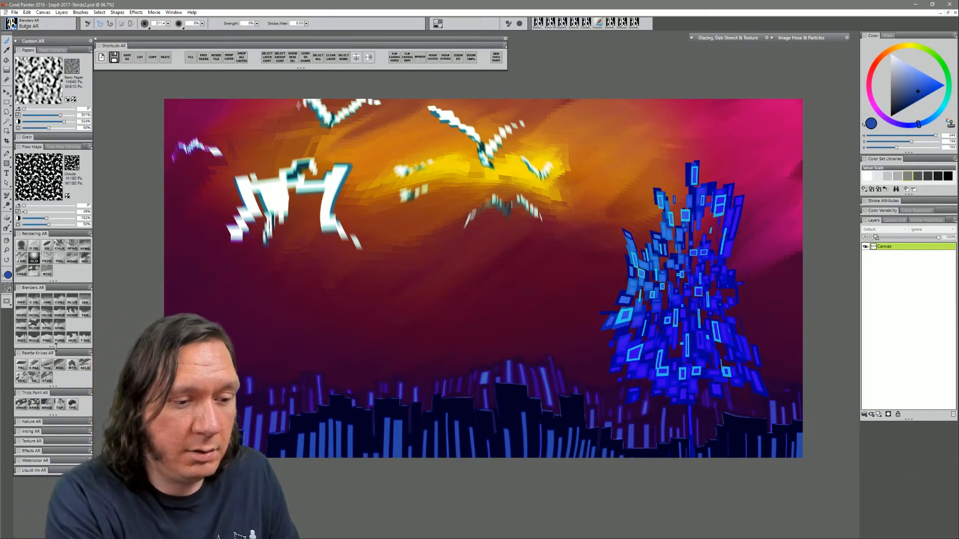
- Pinch the large white bird and the body of the upper central bird with the Pinch AR blender, resizing the brush for each
click(48, 340)
drag(337, 197, 350, 274)
drag(304, 205, 287, 200)
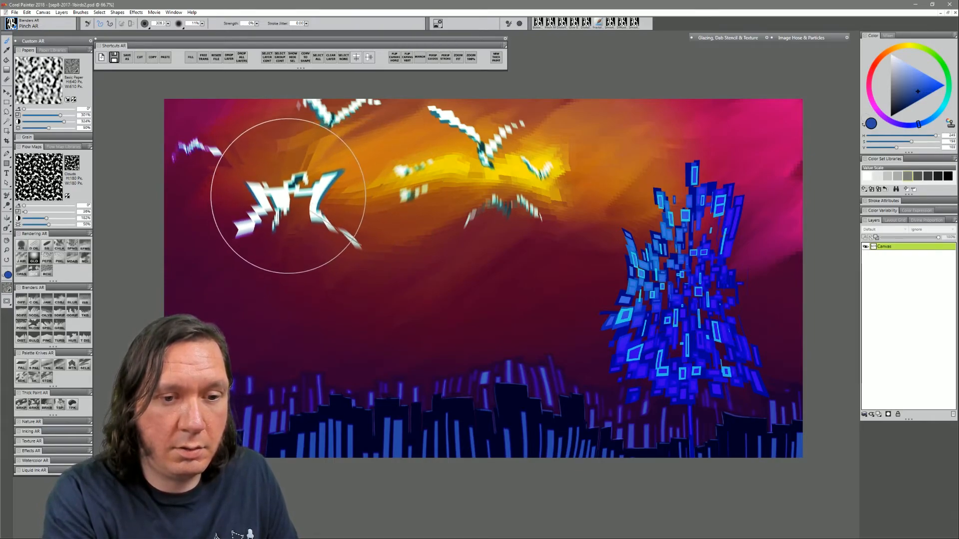
drag(463, 176, 470, 230)
mouse_move(489, 136)
mouse_down()
mouse_move(490, 168)
mouse_move(476, 157)
mouse_move(492, 158)
mouse_move(483, 154)
mouse_up()
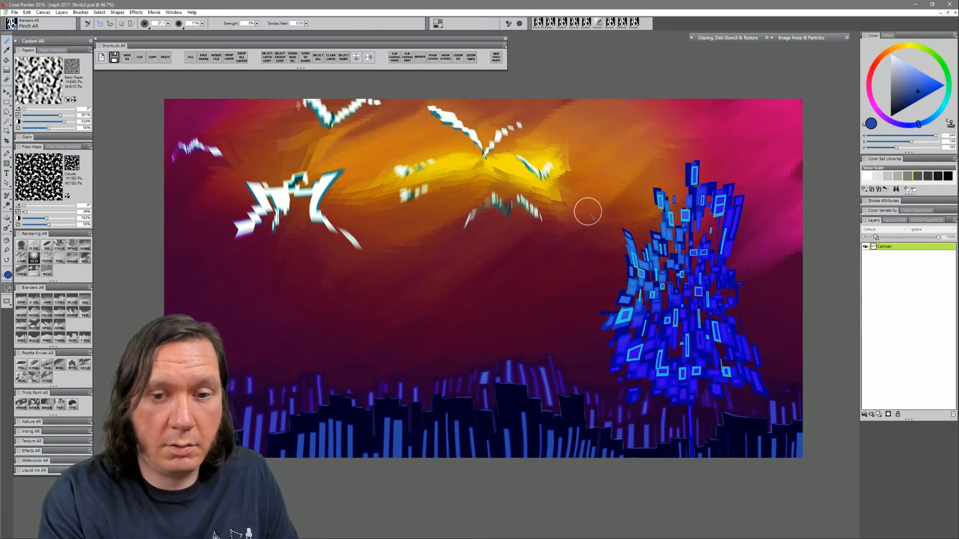
ctrl+alt+drag(508, 214, 507, 264)
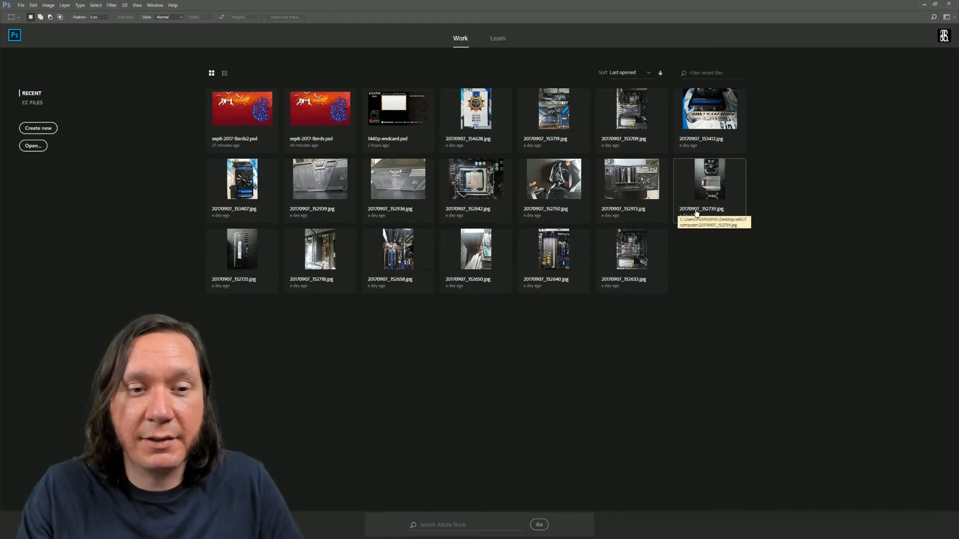
- Switch to Photoshop and open the recent file sep8-2017-1birds2.psd
click(249, 115)
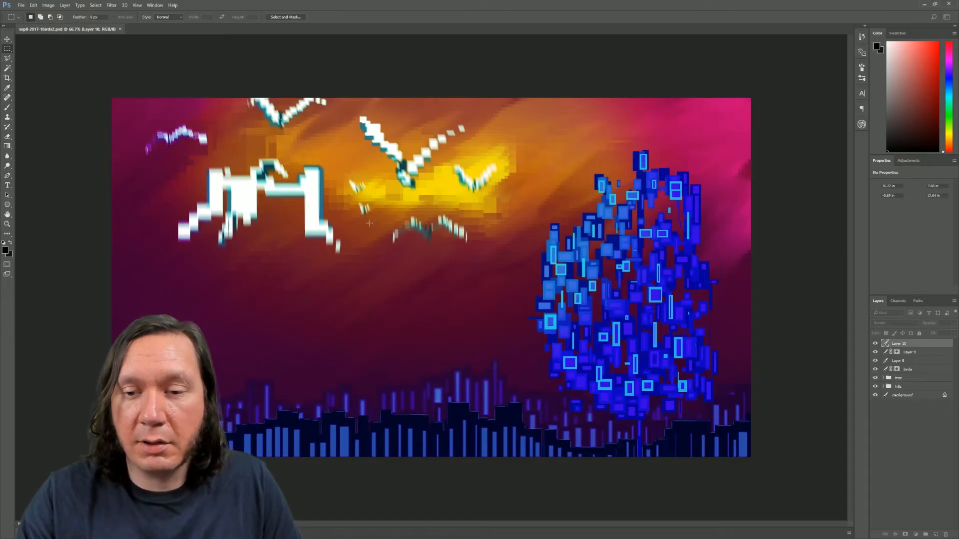
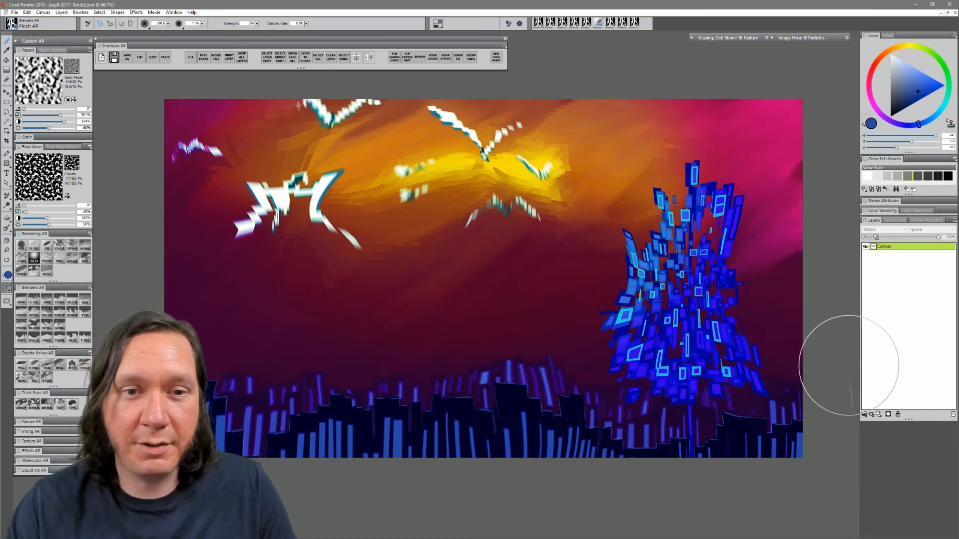
- Flip the Painter canvas horizontally to check the composition and flip it back
click(394, 57)
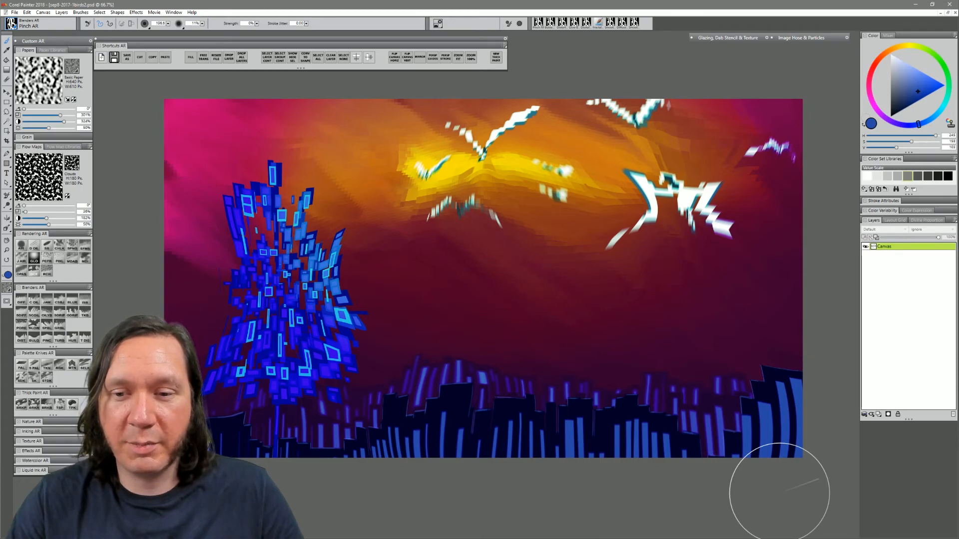
click(397, 59)
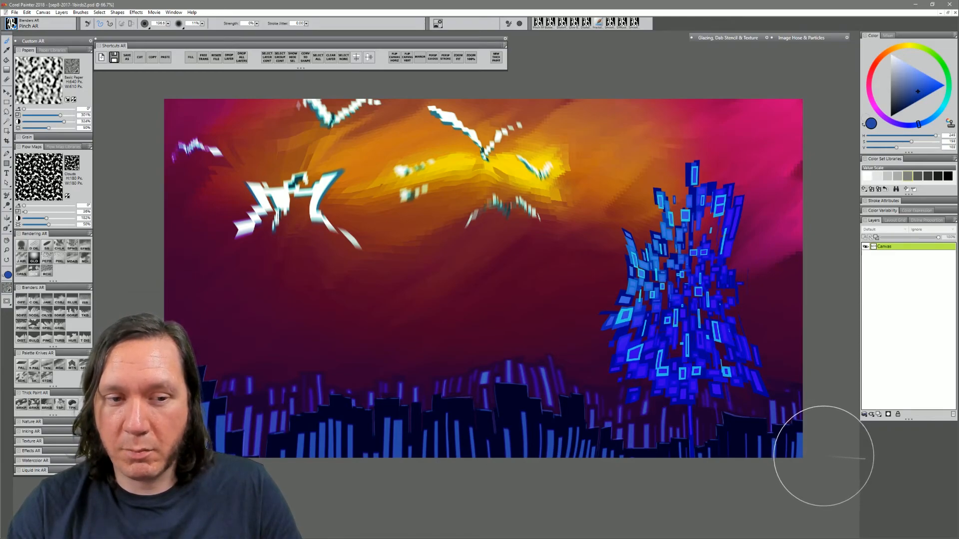
- Adjust the canvas colours uniformly with a hue shift of 5%, saturation 0% and value 13%
click(115, 13)
mouse_move(131, 14)
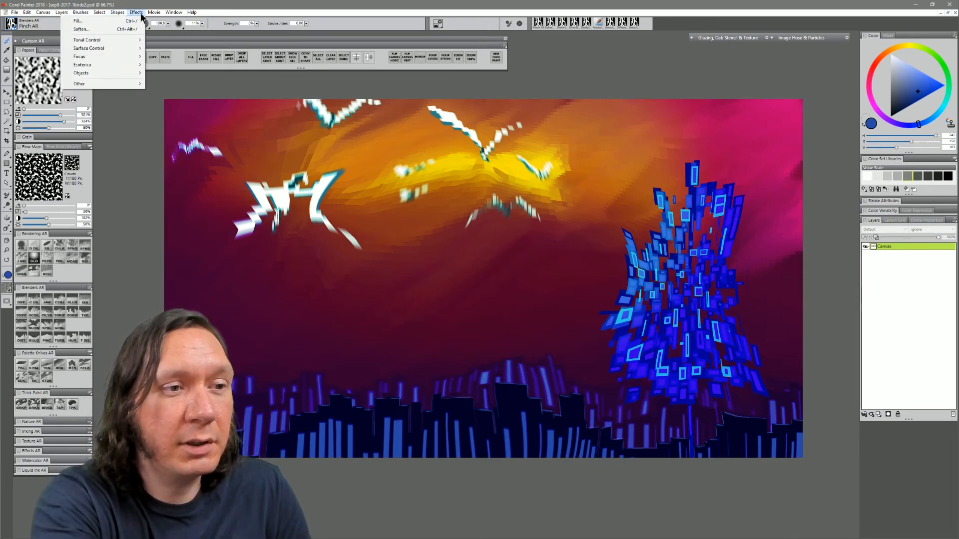
mouse_move(130, 39)
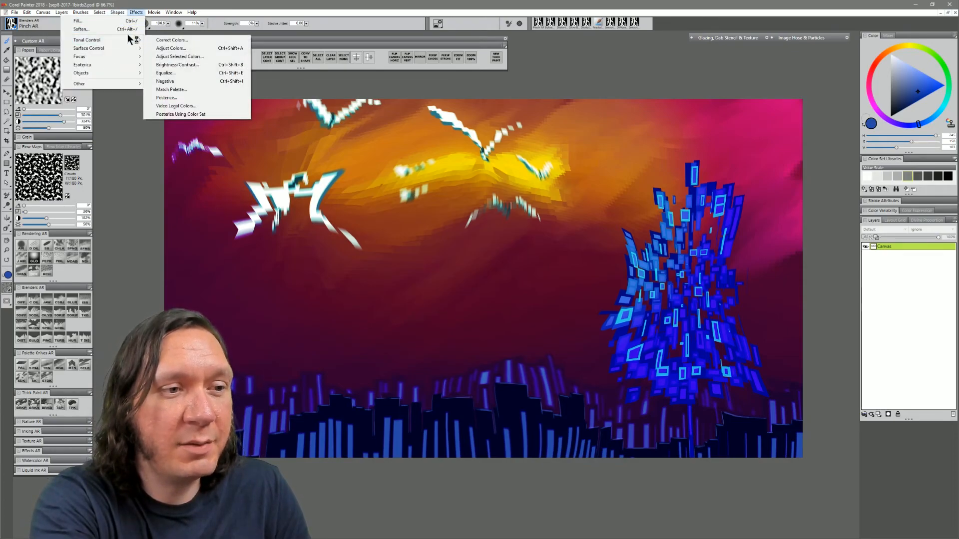
click(182, 49)
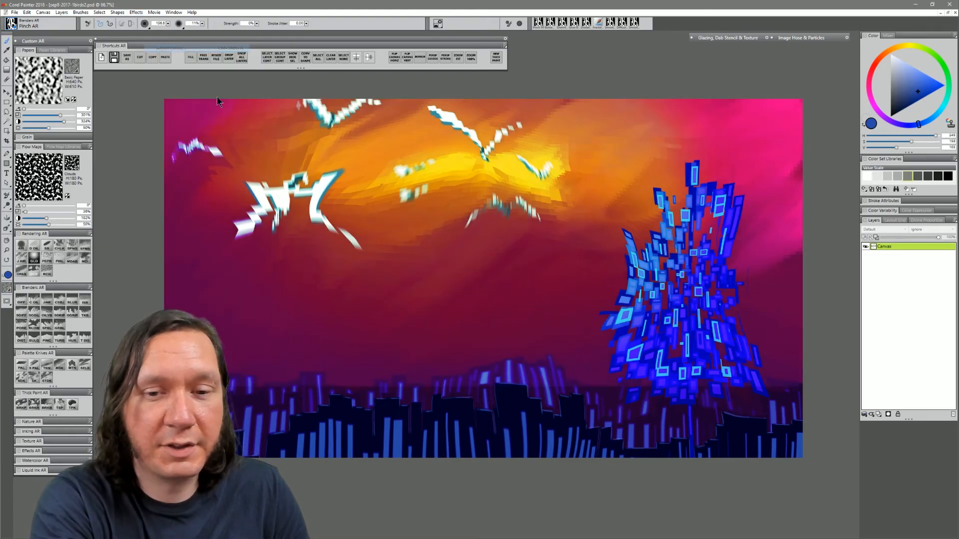
click(438, 300)
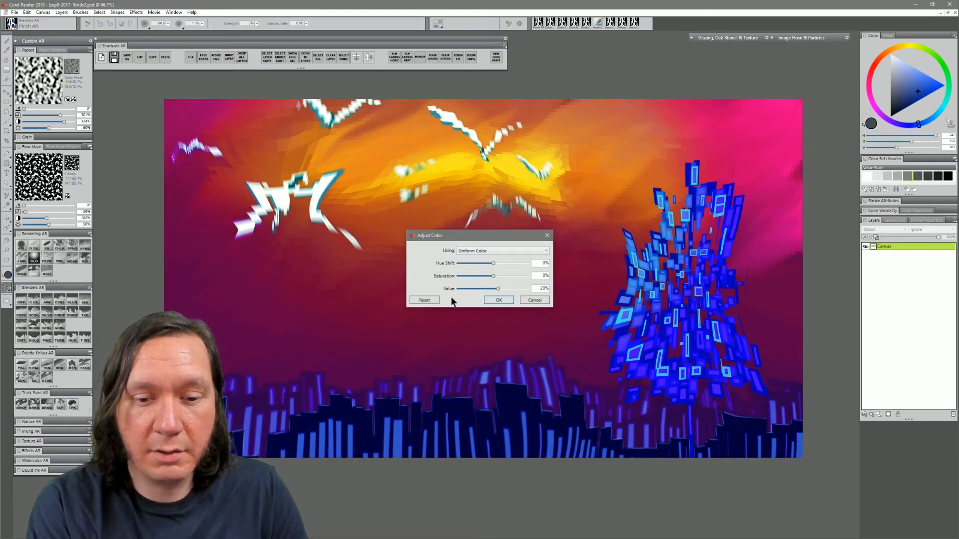
drag(493, 288, 496, 288)
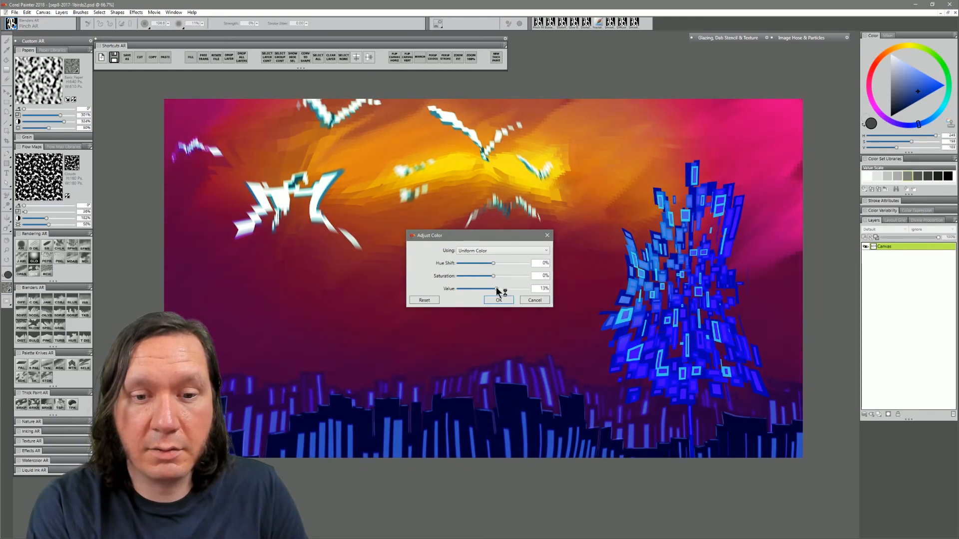
drag(493, 262, 517, 262)
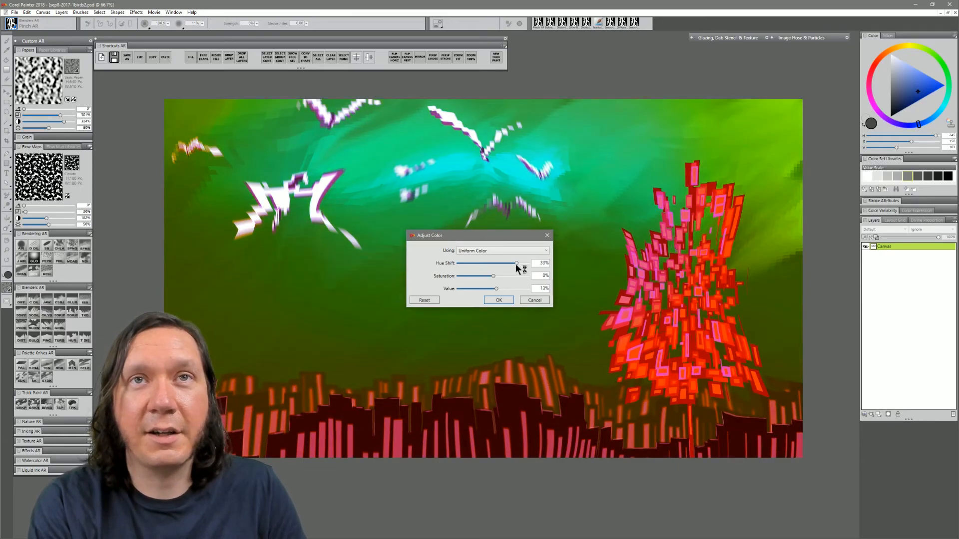
drag(516, 262, 497, 269)
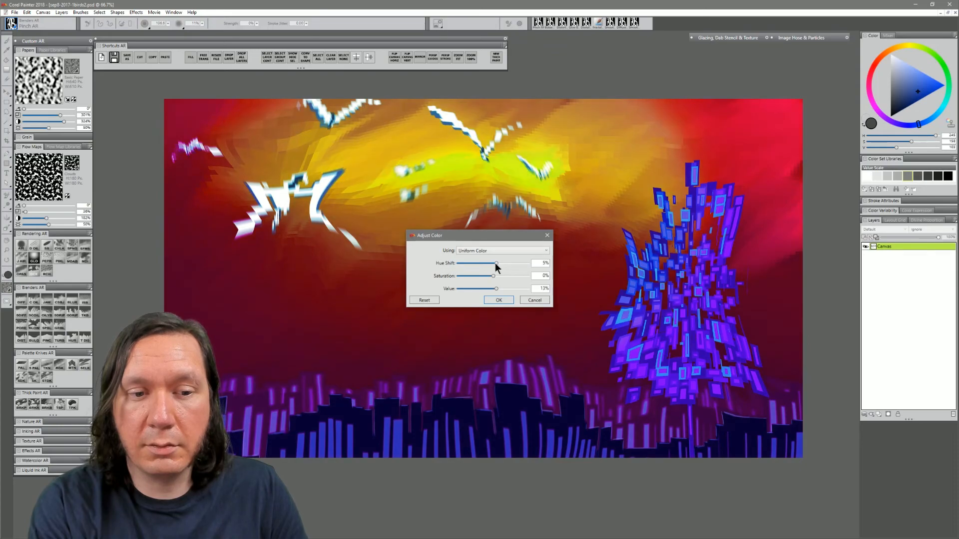
click(505, 302)
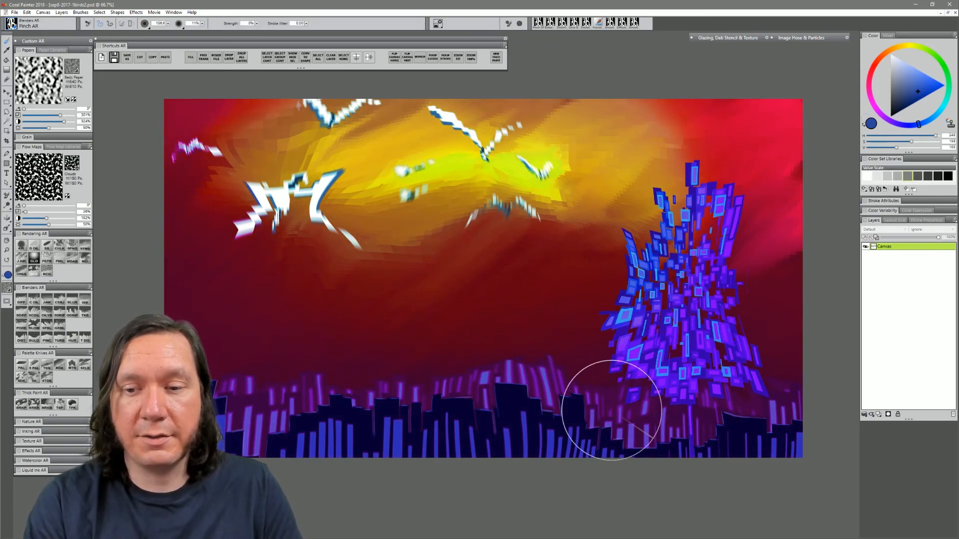
- Copy the painting onto a new layer and adjust its colours with a hue shift of -50% and value 13%
click(877, 417)
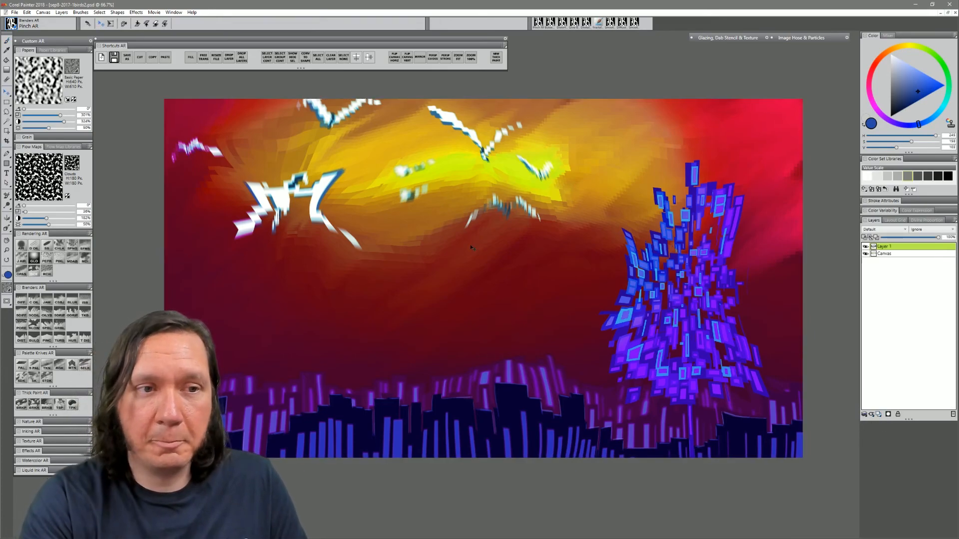
click(136, 12)
mouse_move(138, 49)
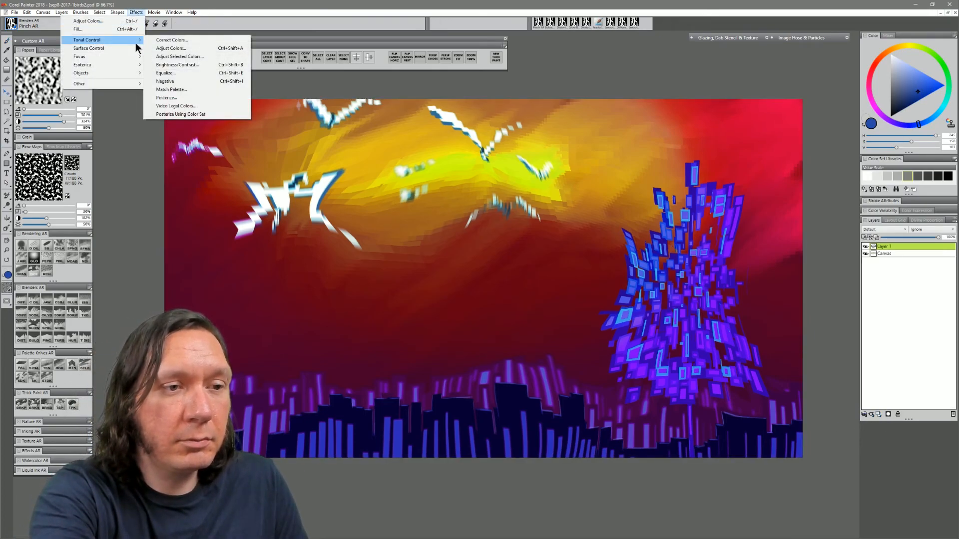
click(191, 48)
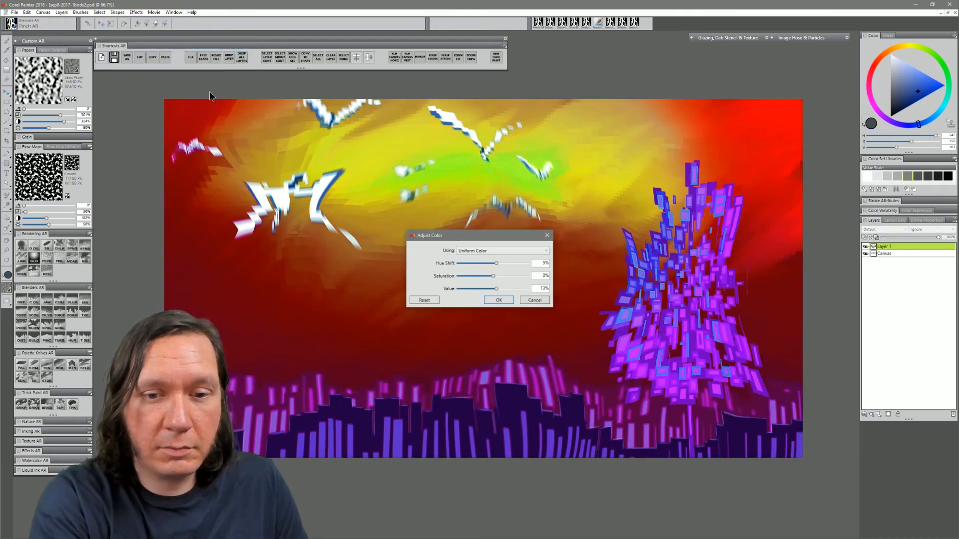
click(471, 263)
drag(469, 263, 457, 262)
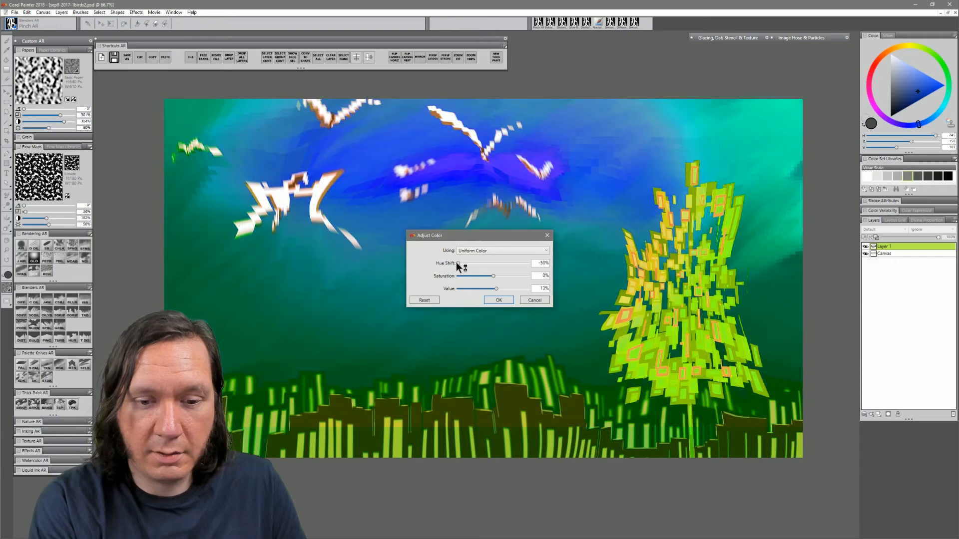
click(505, 303)
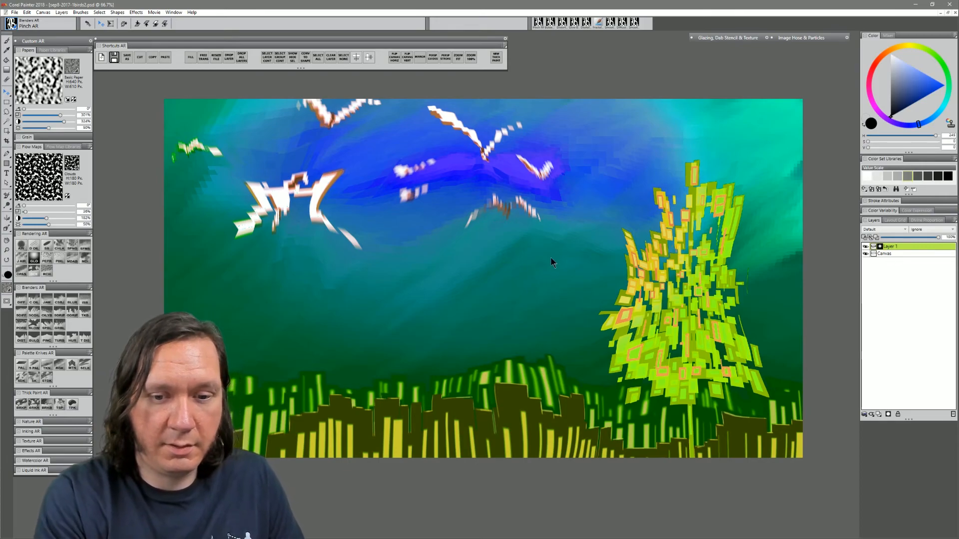
- Airbrush black on Layer 1's mask over the middle of the sky, the tree and the central hills to reveal the canvas colours
key(b)
drag(523, 228, 541, 338)
mouse_move(435, 189)
mouse_down()
mouse_move(495, 224)
mouse_move(430, 154)
mouse_move(342, 238)
mouse_move(418, 298)
mouse_move(543, 232)
mouse_move(494, 139)
mouse_move(339, 168)
mouse_move(327, 331)
mouse_move(448, 373)
mouse_move(599, 350)
mouse_move(685, 255)
mouse_move(519, 117)
mouse_move(362, 152)
mouse_move(306, 289)
mouse_move(398, 375)
mouse_move(558, 376)
mouse_move(683, 303)
mouse_move(587, 133)
mouse_move(351, 132)
mouse_move(248, 230)
mouse_move(356, 395)
mouse_move(565, 425)
mouse_move(721, 349)
mouse_move(456, 137)
mouse_up()
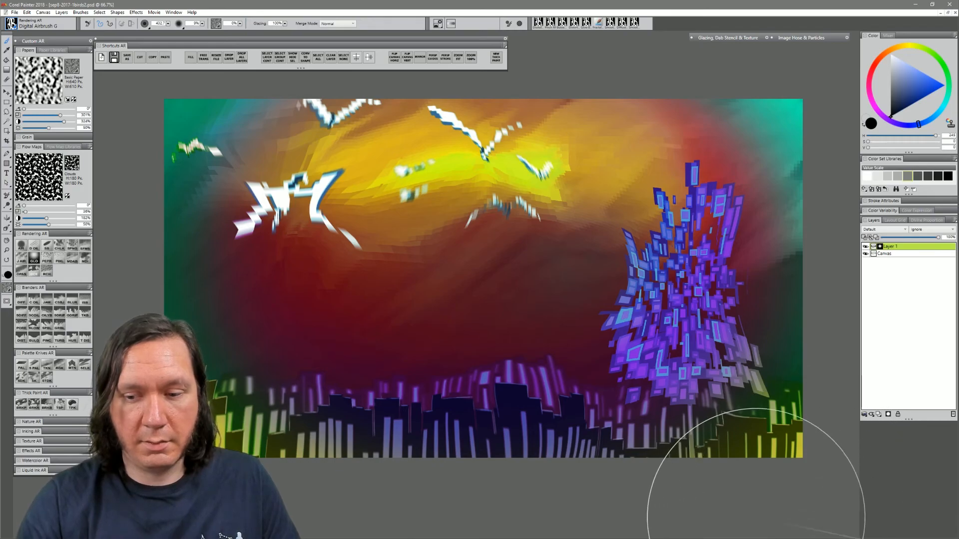
- Airbrush white on the mask over the hills, the tree's lower and outer parts and the upper sky to restore the shifted colours
drag(893, 64, 887, 36)
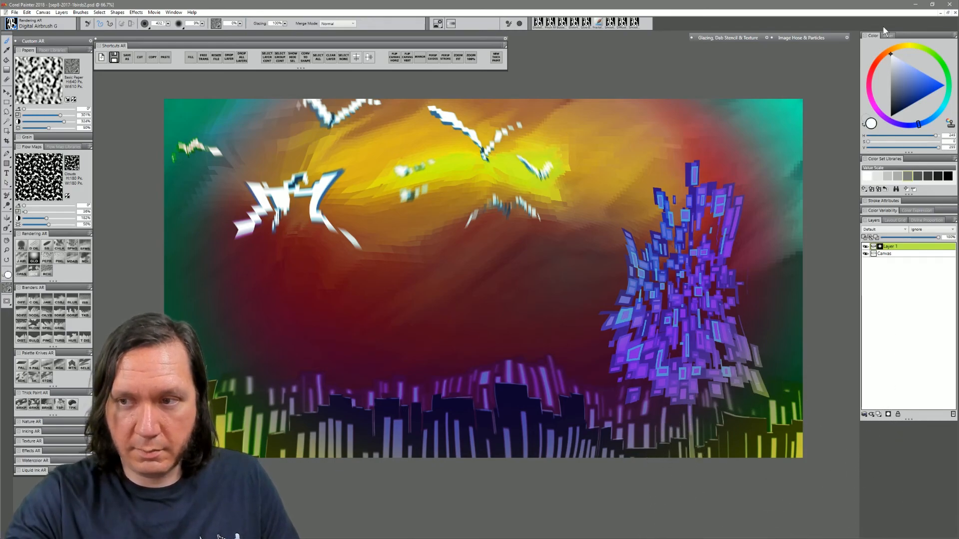
drag(653, 481, 270, 475)
mouse_move(460, 485)
mouse_down()
mouse_move(806, 446)
mouse_move(649, 484)
mouse_move(340, 519)
mouse_up()
key([)
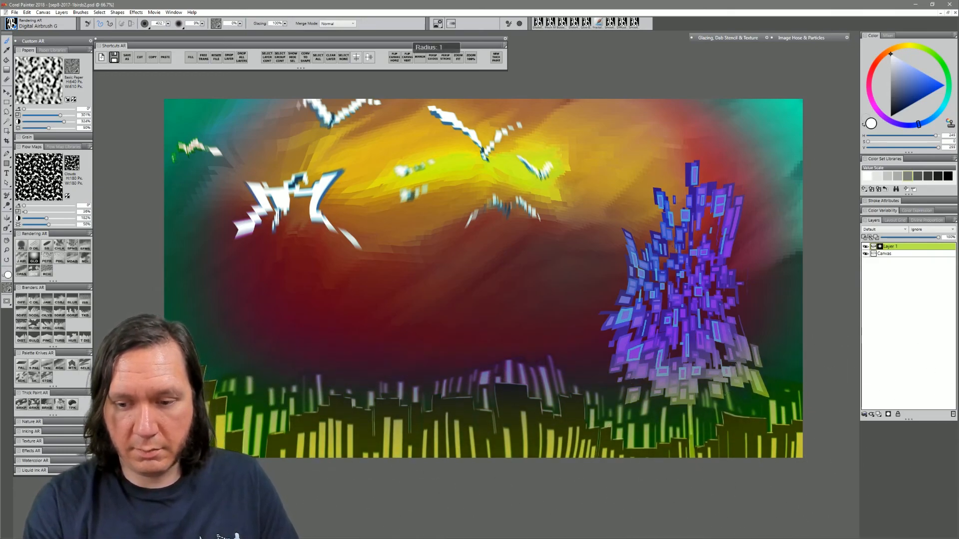
drag(689, 381, 727, 306)
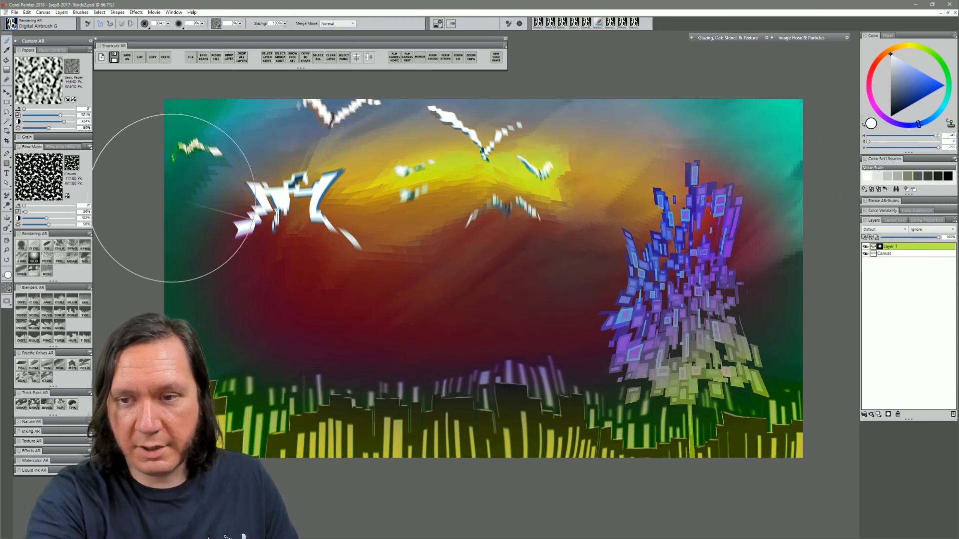
mouse_move(391, 400)
mouse_down()
mouse_move(663, 357)
mouse_move(663, 128)
mouse_up()
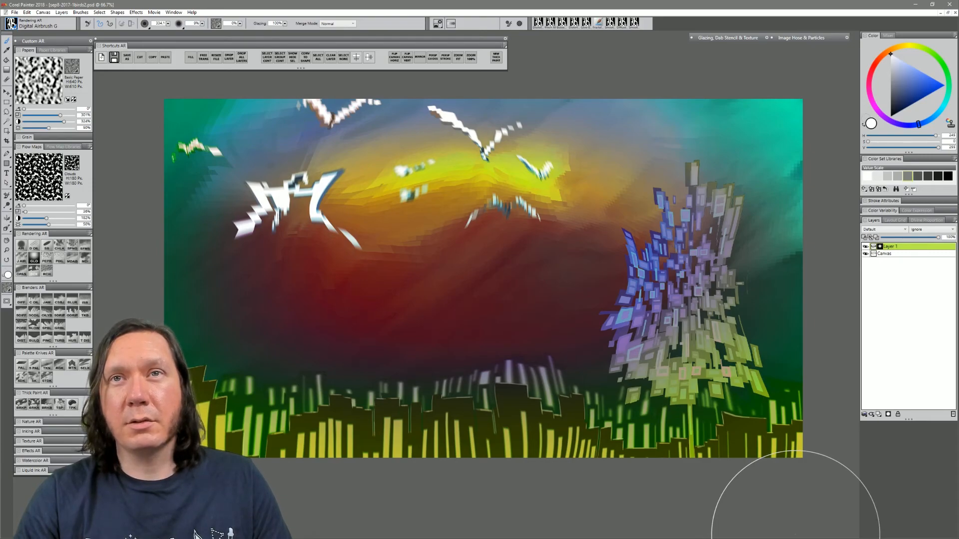
mouse_move(921, 235)
mouse_down()
mouse_move(911, 238)
mouse_move(939, 238)
mouse_up()
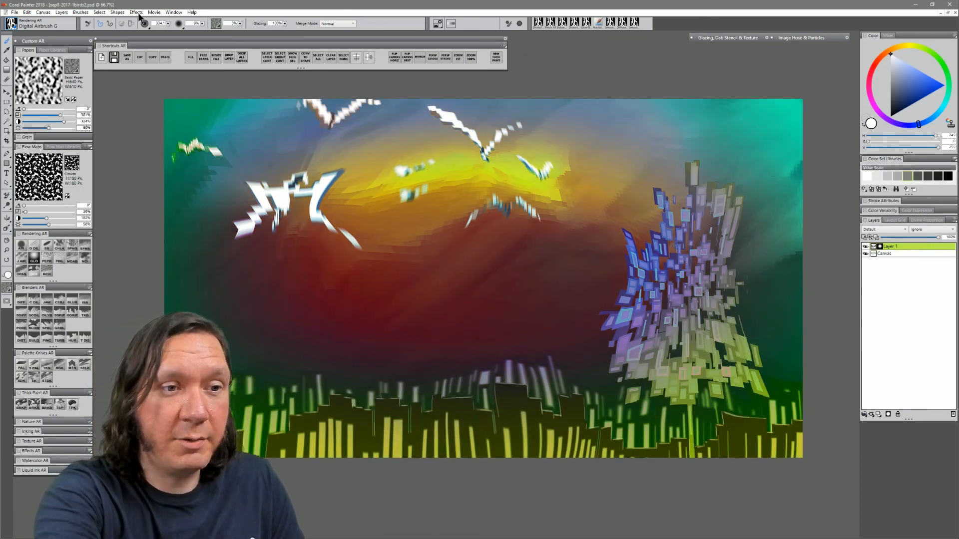
- Try to apply Layer 1's mask, and close the program that stopped working
right_click(879, 247)
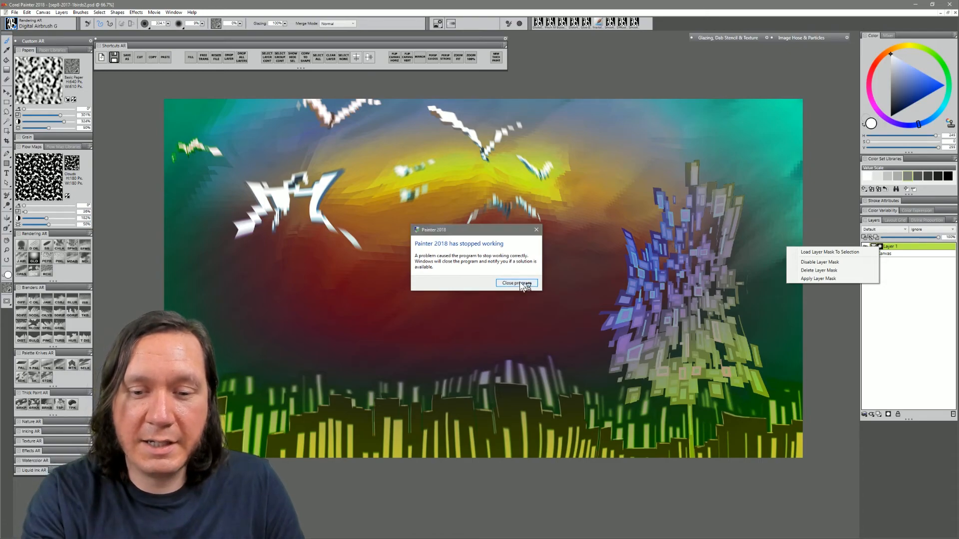
click(519, 283)
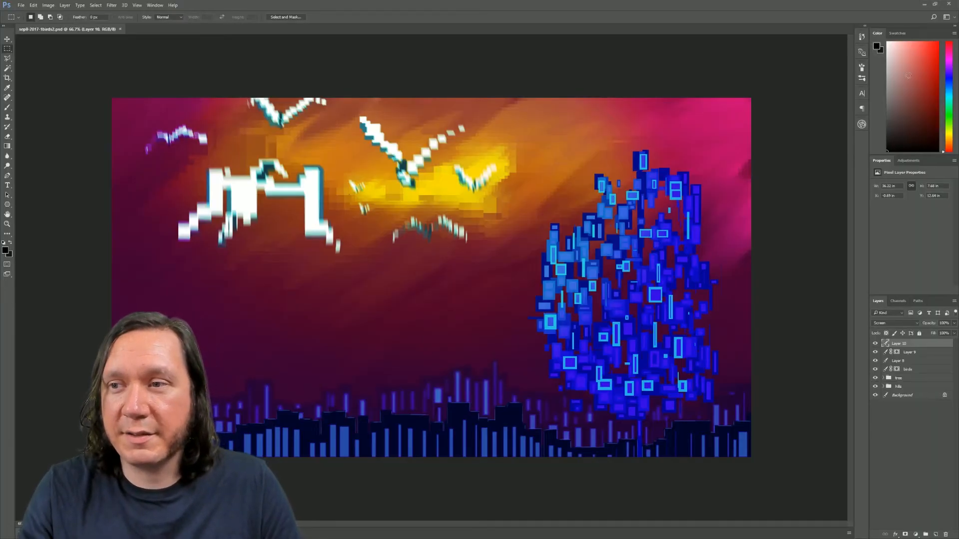
click(949, 4)
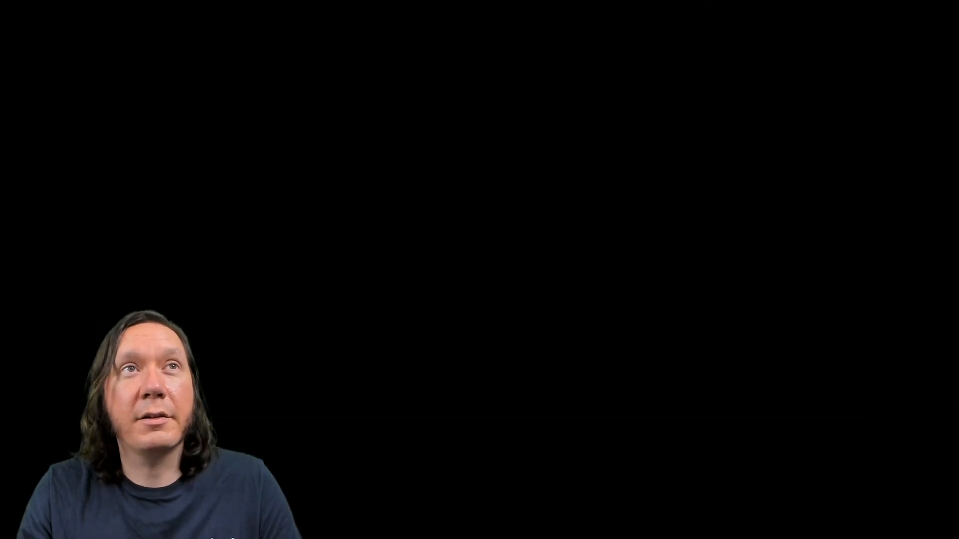
mouse_move(299, 0)
mouse_down()
mouse_move(284, 64)
mouse_move(322, 62)
mouse_up()
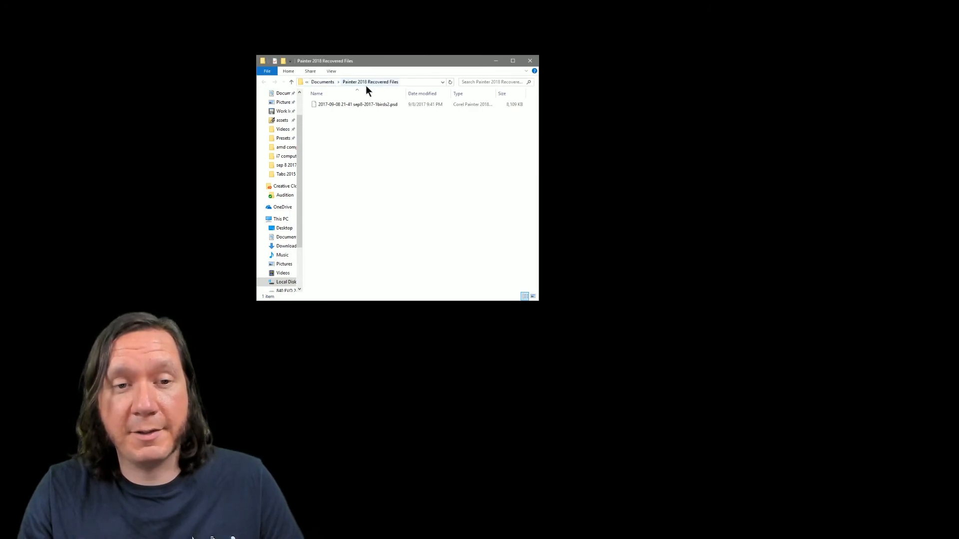
click(348, 105)
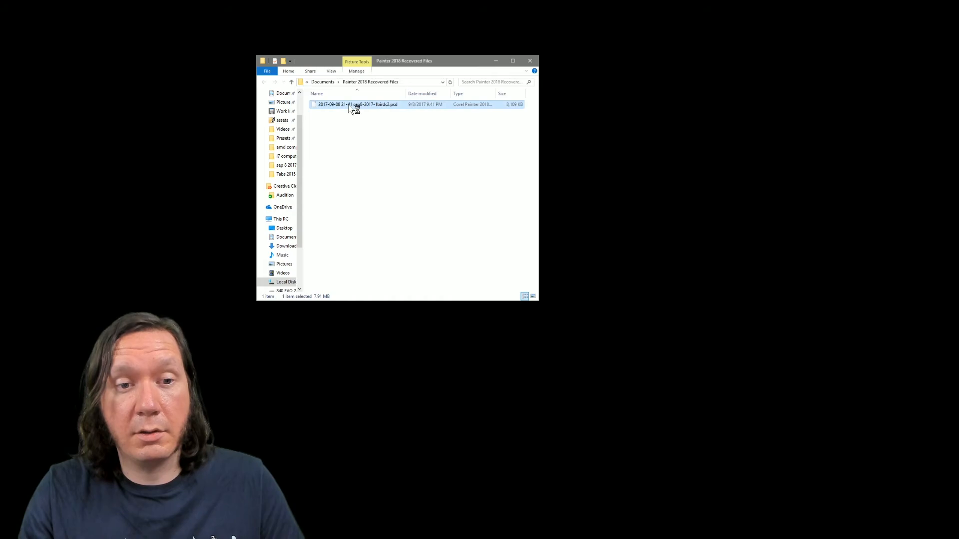
scroll(282, 100, up, 1)
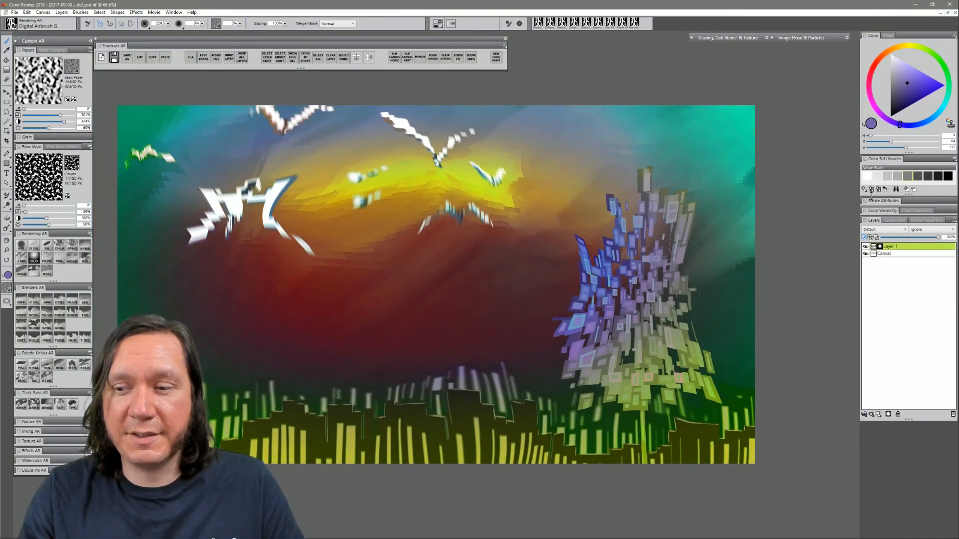
- Apply Layer 1's mask and equalize the layer with a black point of 18.4% and a white point of 83.9%
right_click(880, 247)
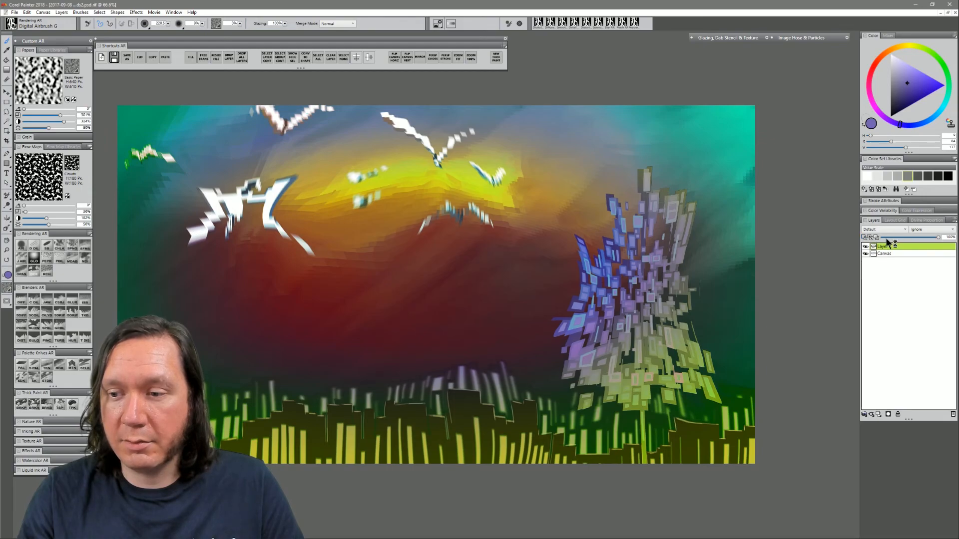
click(135, 12)
mouse_move(139, 43)
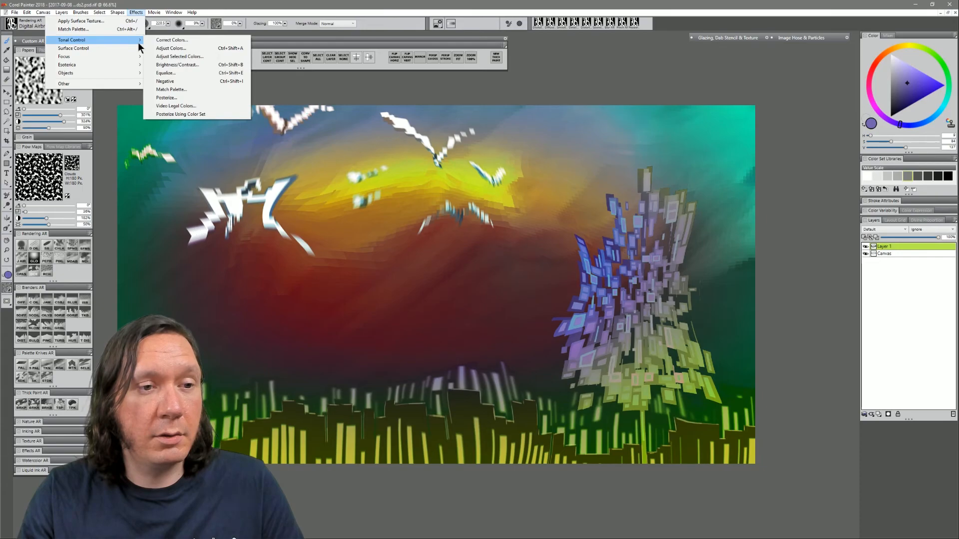
click(176, 73)
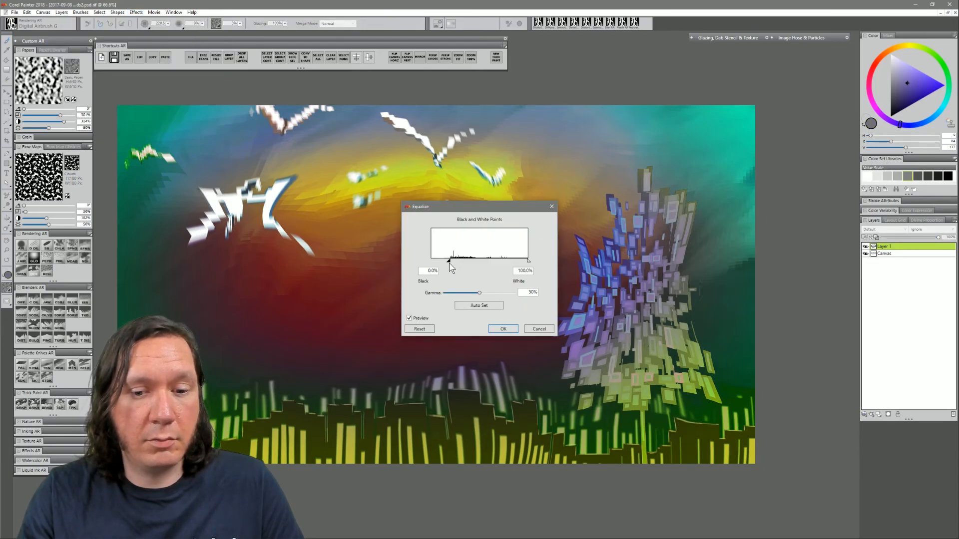
drag(513, 260, 513, 261)
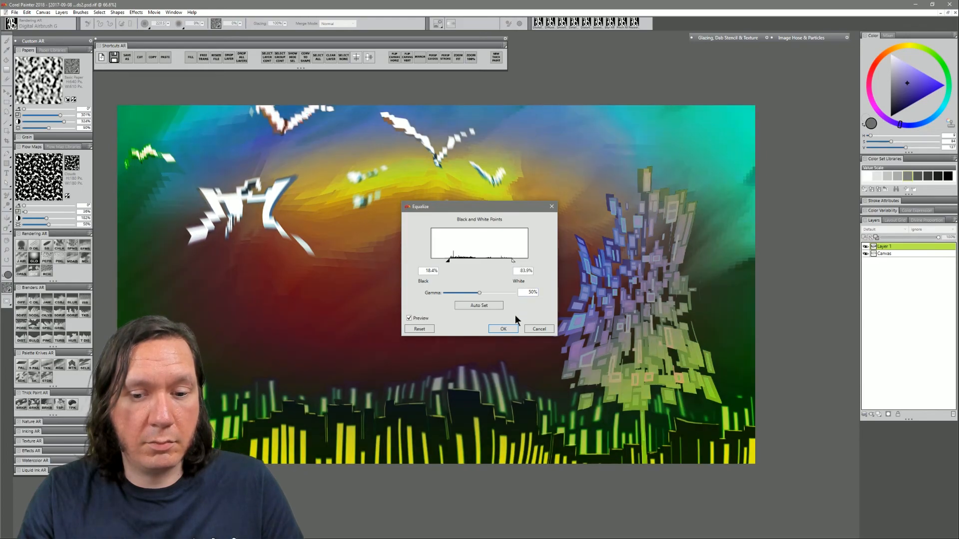
click(505, 329)
- Toggle Layer 1's visibility to compare its adjusted colours with the canvas, and inspect the painting more closely
click(865, 247)
click(866, 247)
click(865, 246)
click(865, 247)
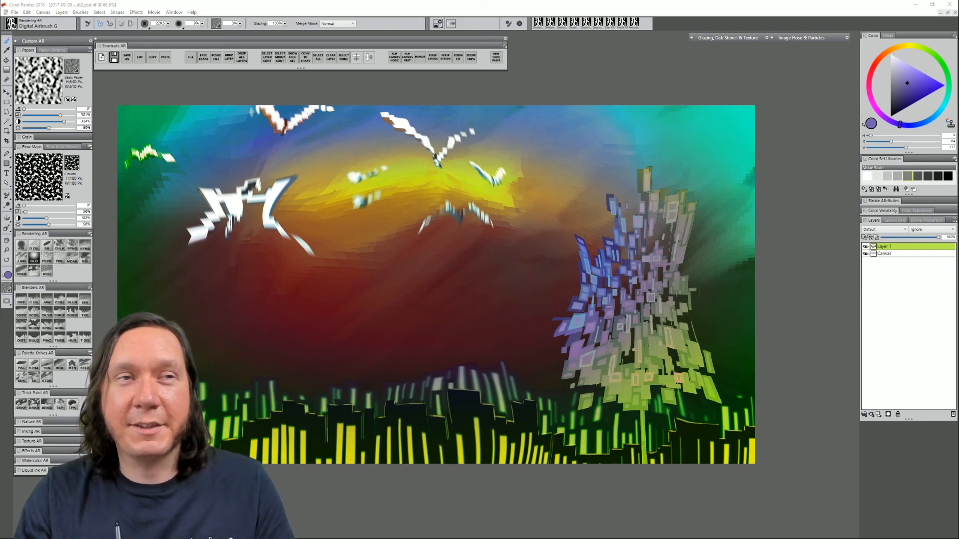
key(m)
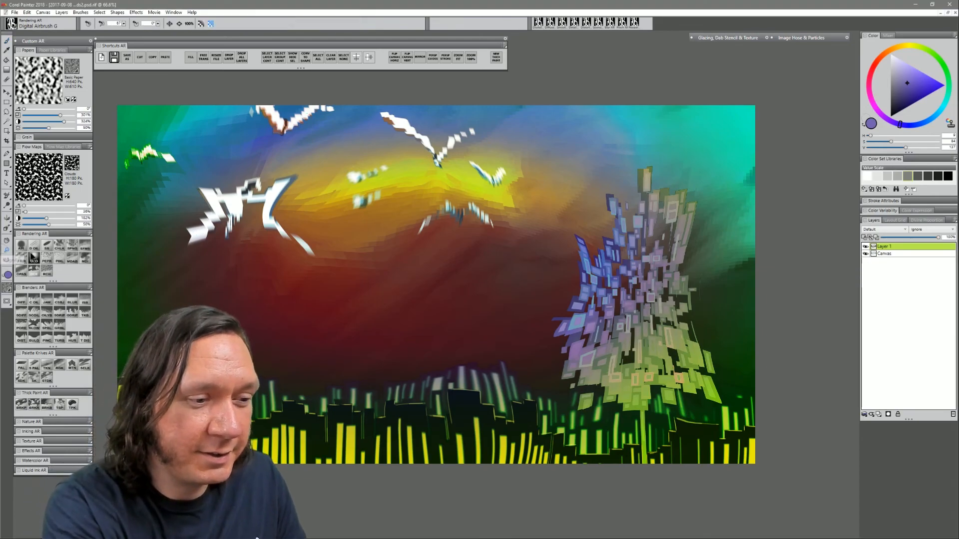
click(140, 251)
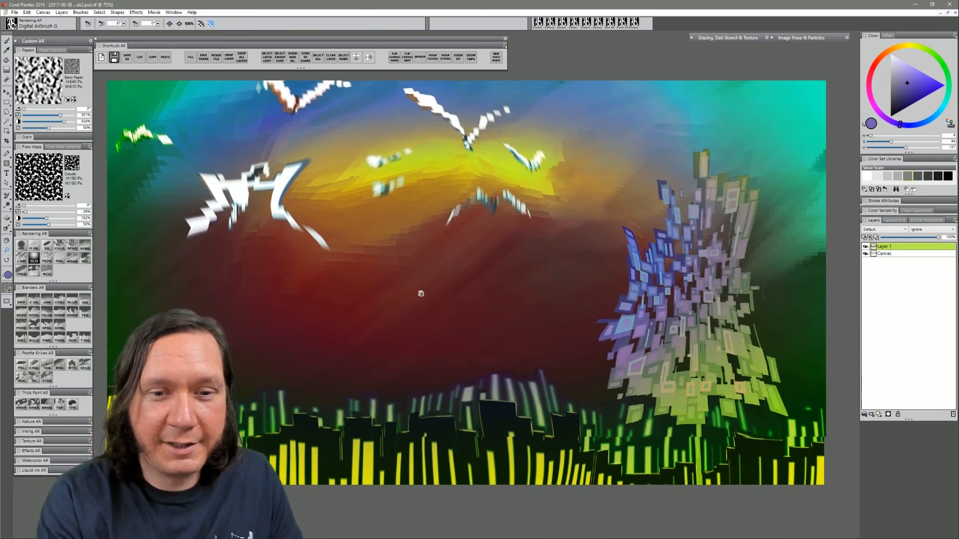